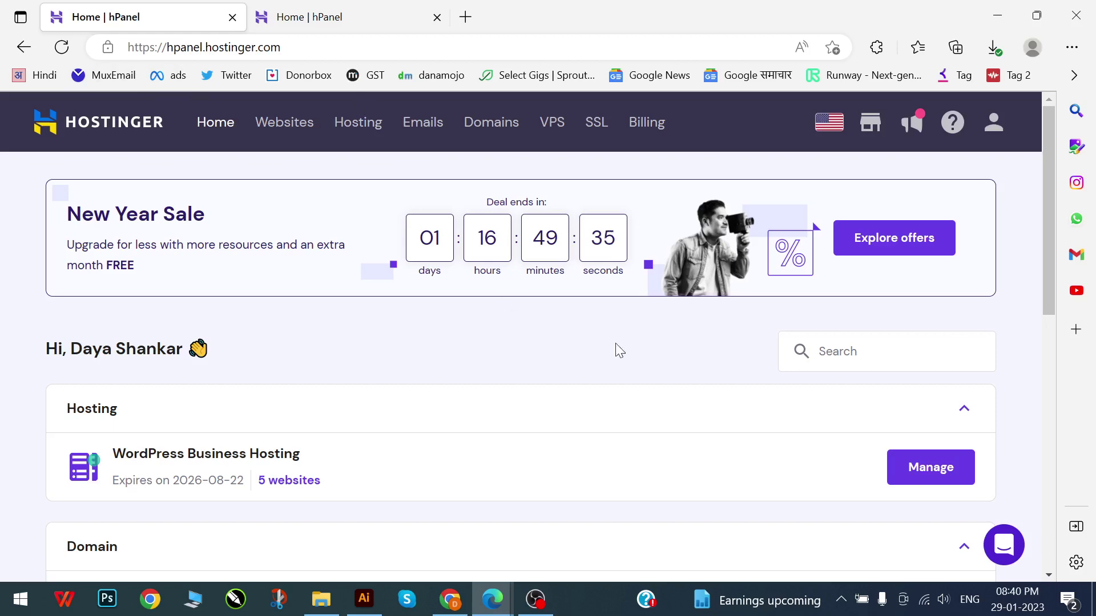
# From the Websites list, open the Manage page for hindiforest.com.
pyautogui.scroll(-15, 641, 330)
pyautogui.scroll(4, 643, 330)
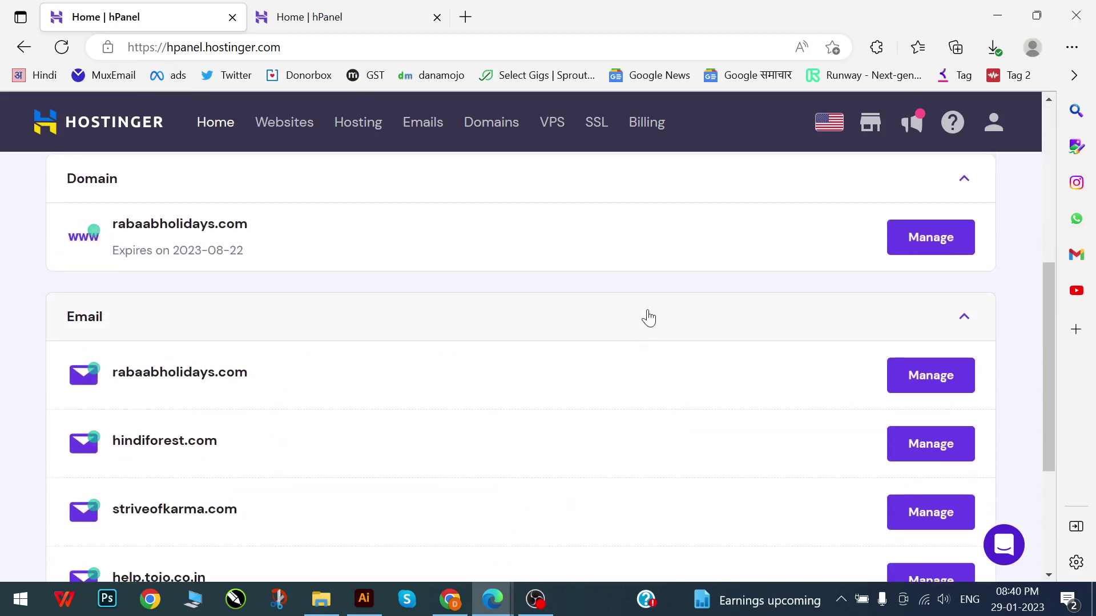
pyautogui.click(277, 124)
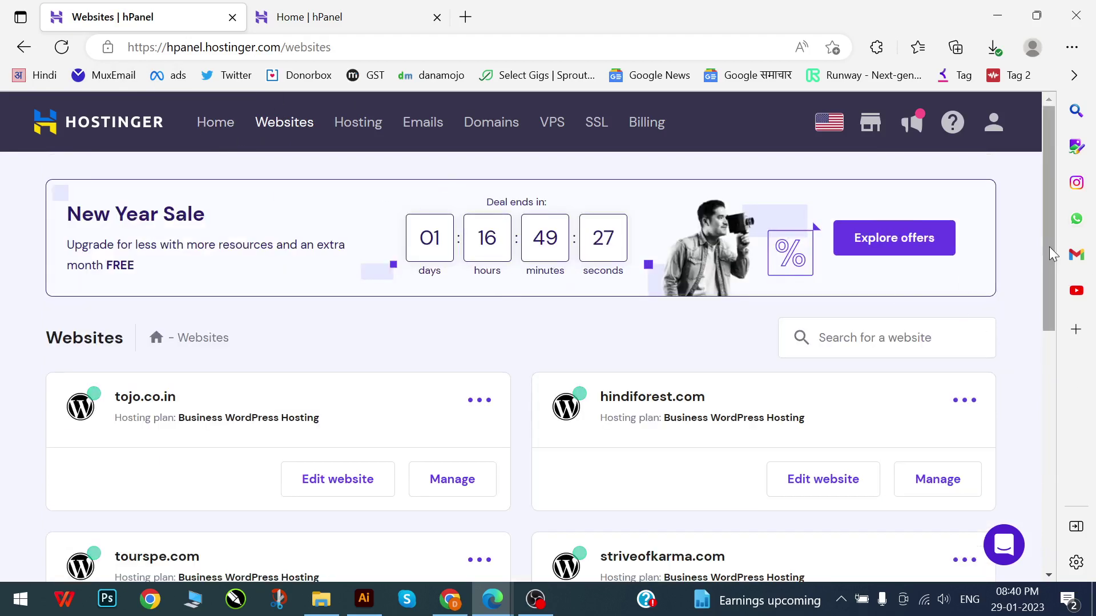
pyautogui.moveTo(1049, 246); pyautogui.dragTo(1046, 287)
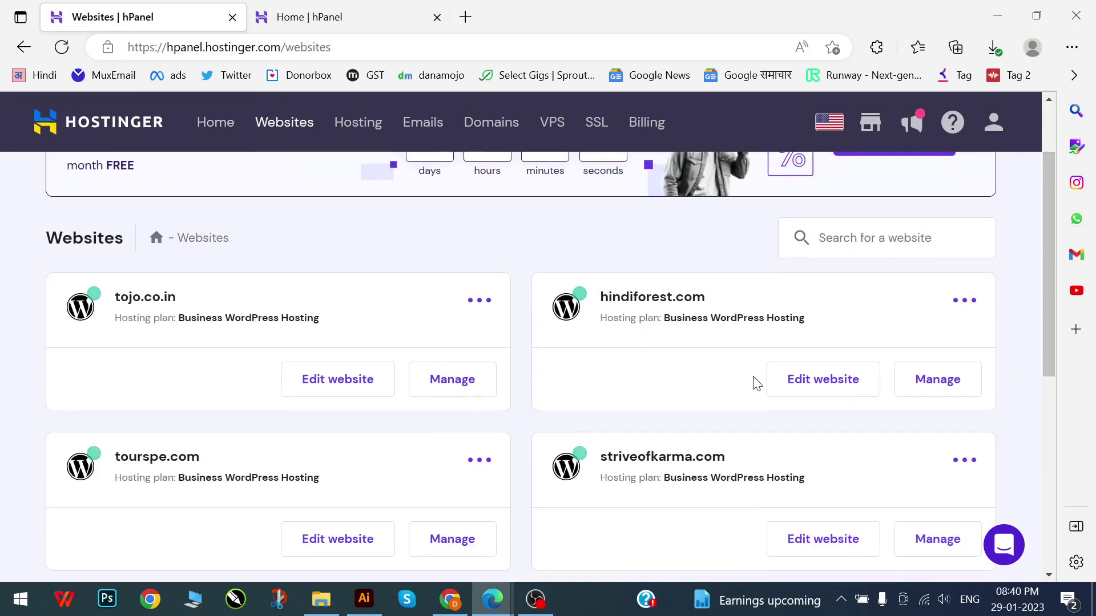
pyautogui.scroll(-1, 1050, 321)
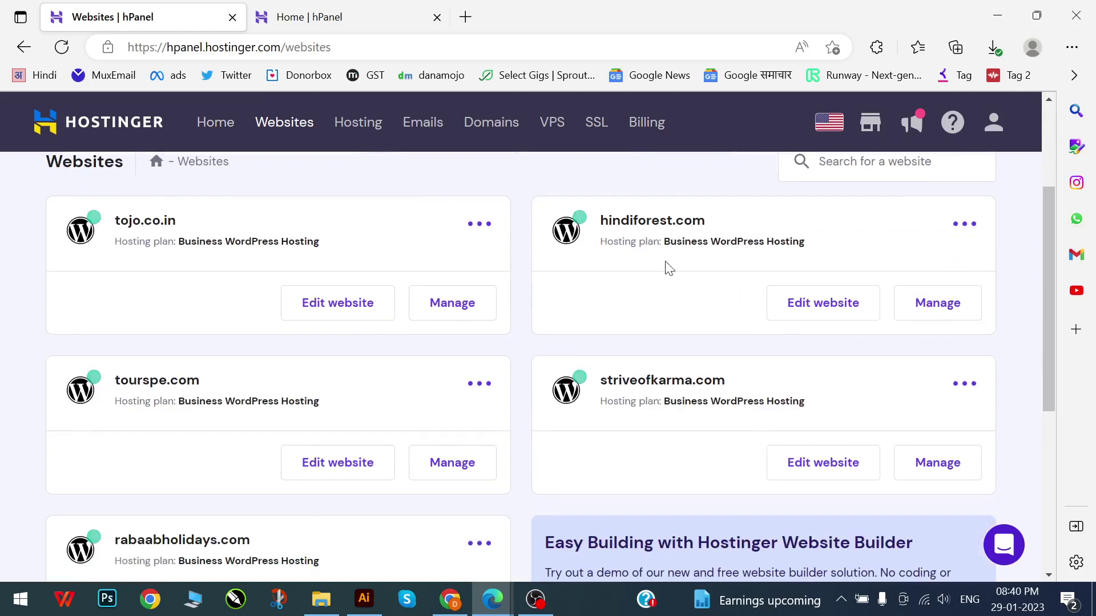
pyautogui.moveTo(610, 221); pyautogui.dragTo(758, 224)
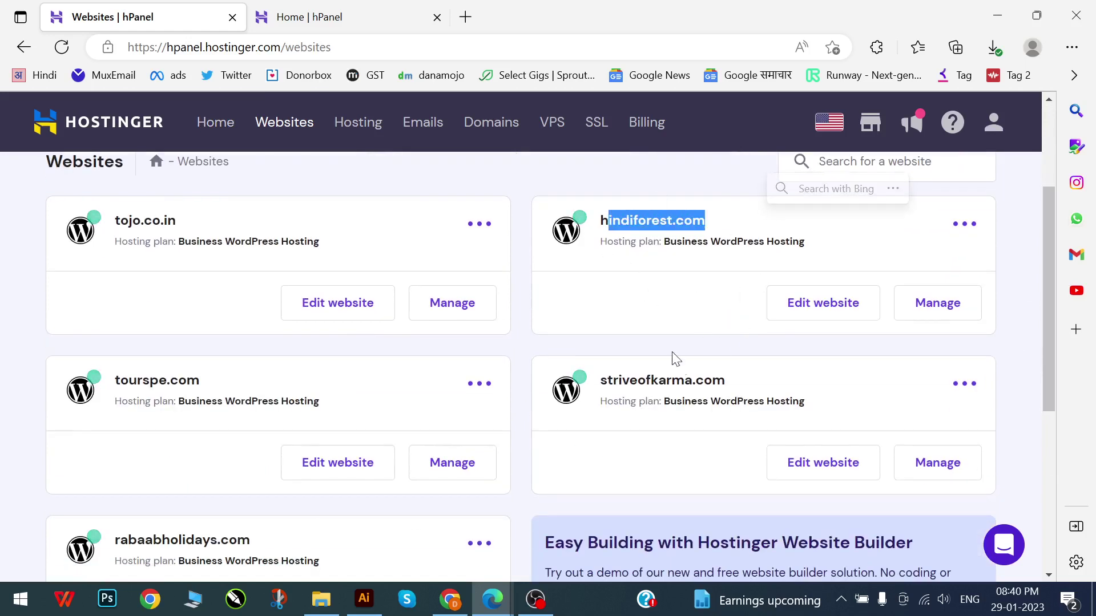
pyautogui.rightClick(941, 311)
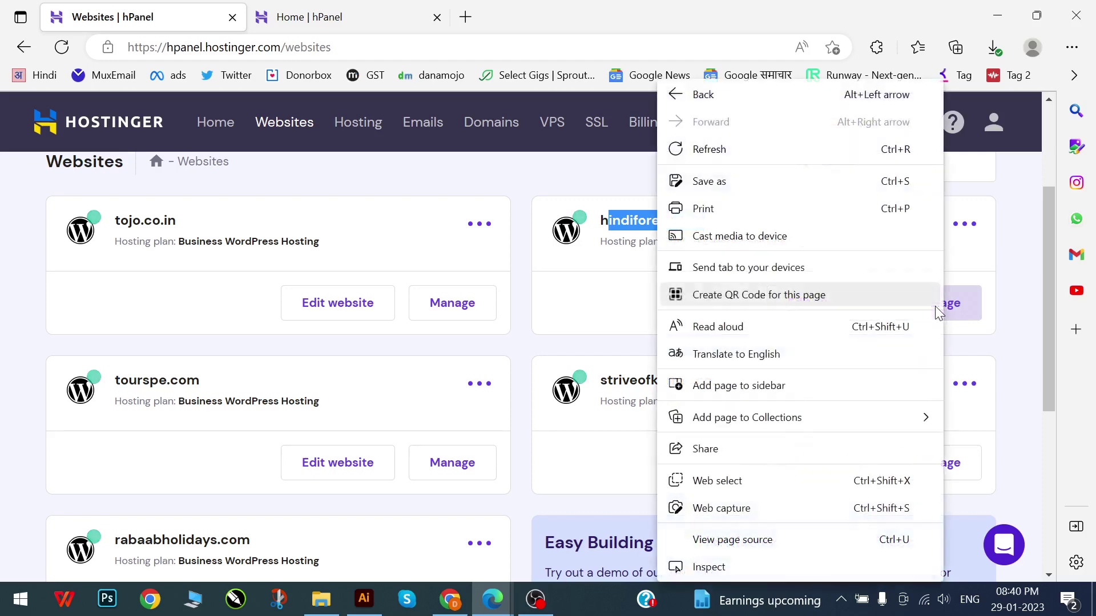
pyautogui.click(519, 190)
pyautogui.click(926, 307)
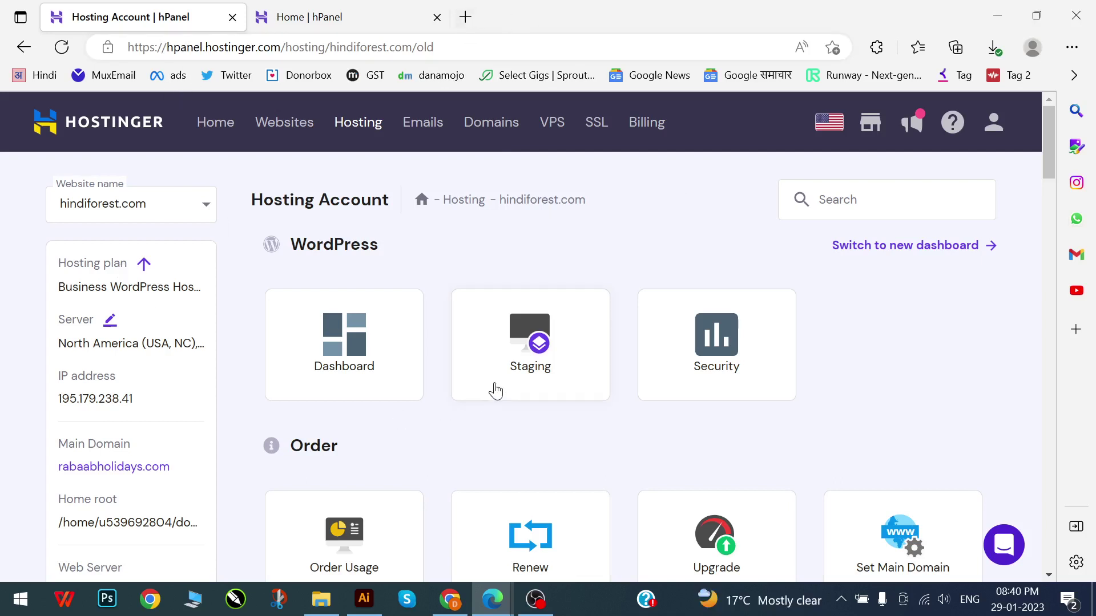
# Select the hindiforest.com name in the page path and try pasting it into a new tab.
pyautogui.moveTo(499, 203); pyautogui.dragTo(614, 207)
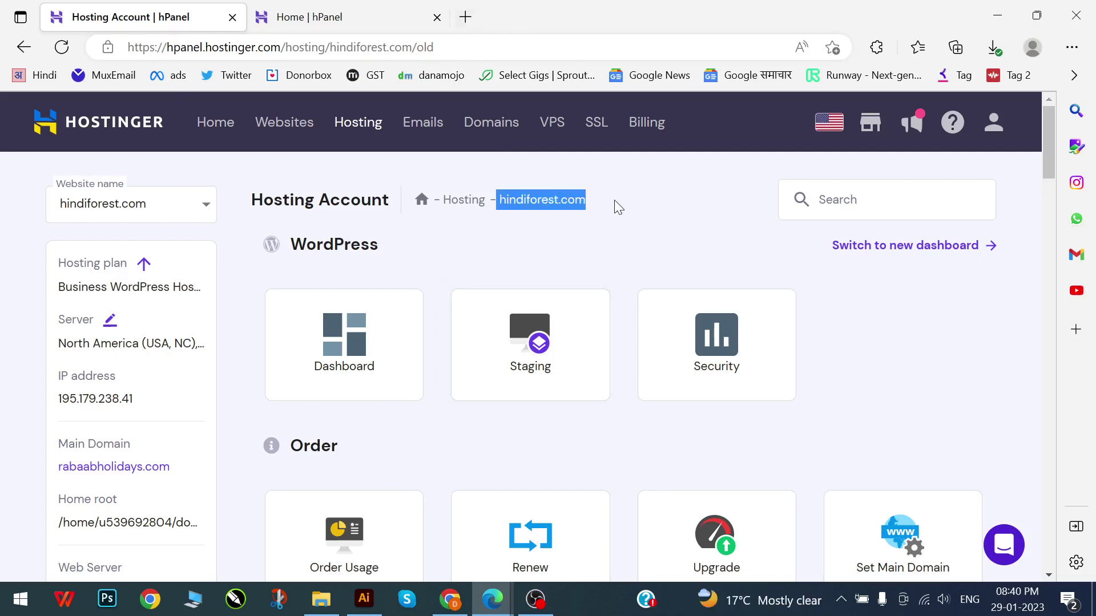
pyautogui.click(465, 17)
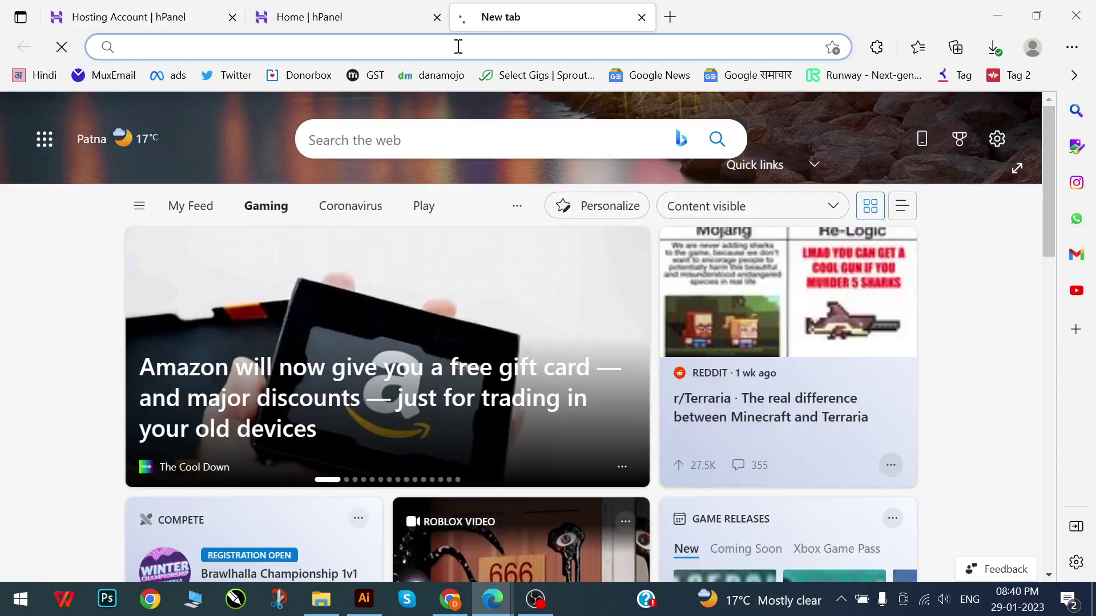
pyautogui.write('What is Sub Domain and How to Create Sub Domain in Godaddy & Hostinger')
pyautogui.hotkey('ctrl', 'a')
pyautogui.hotkey('ctrl', 'c')
pyautogui.hotkey('ctrl', '1')
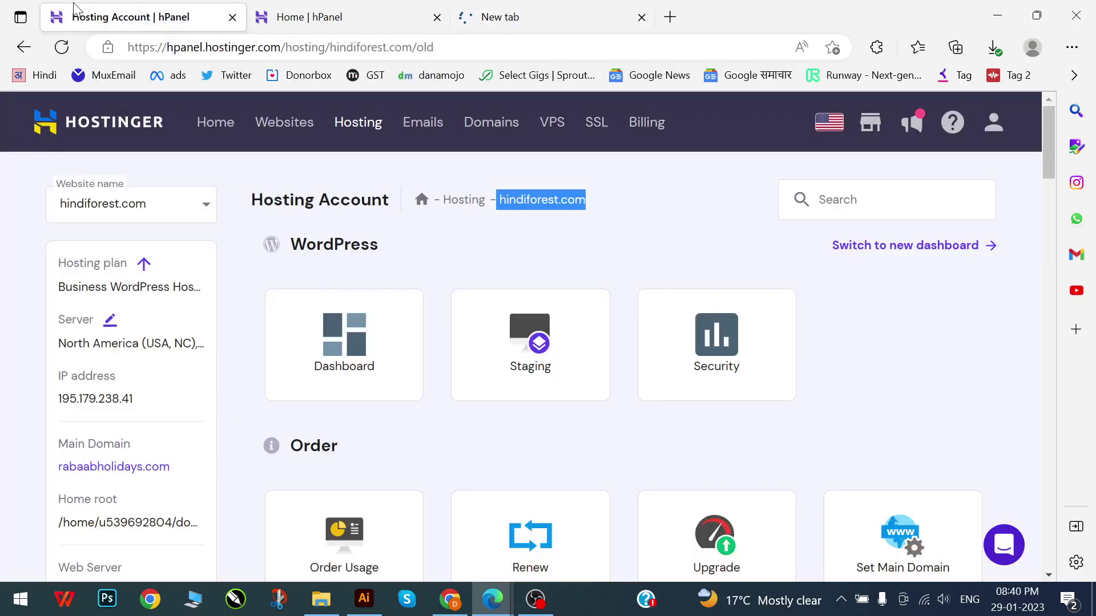
pyautogui.click(495, 205)
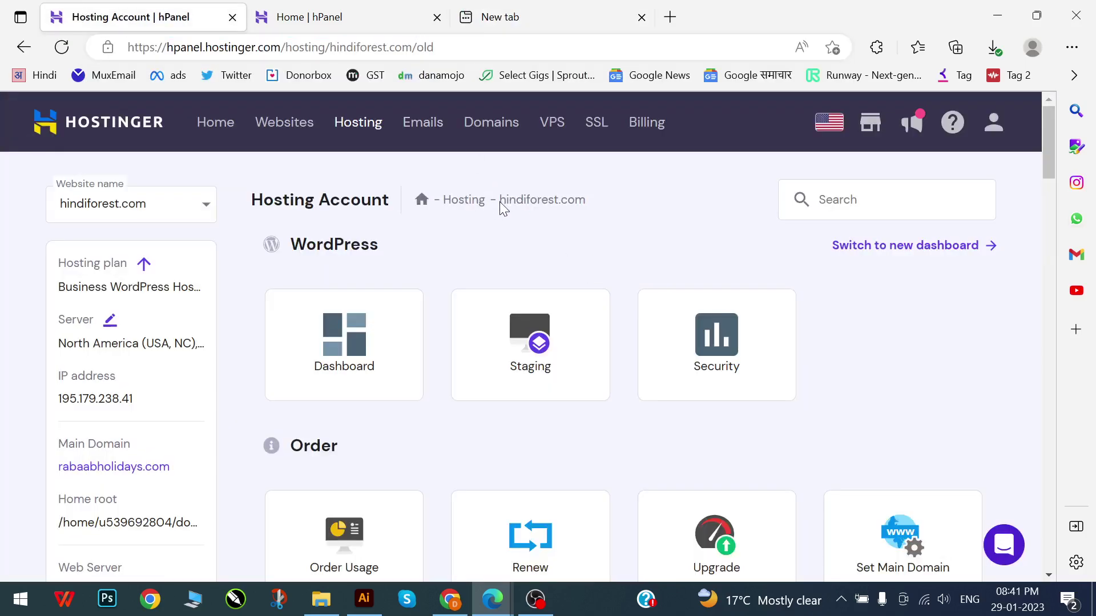
pyautogui.moveTo(499, 200); pyautogui.dragTo(637, 200)
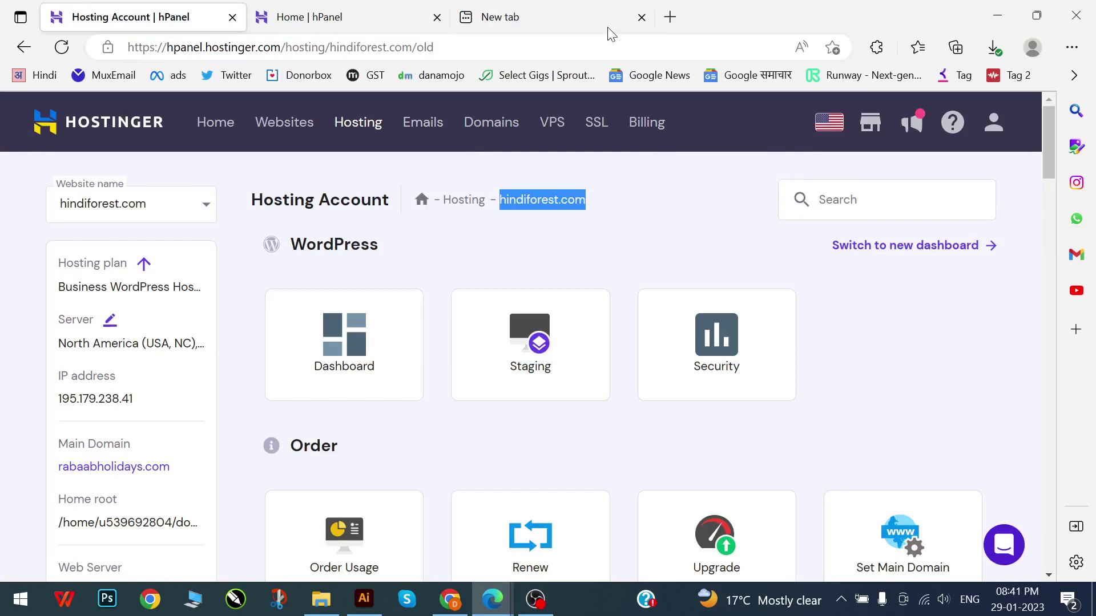
# Close the blank tab and the extra hPanel Home tab, then open a fresh empty tab.
pyautogui.click(641, 17)
pyautogui.click(437, 17)
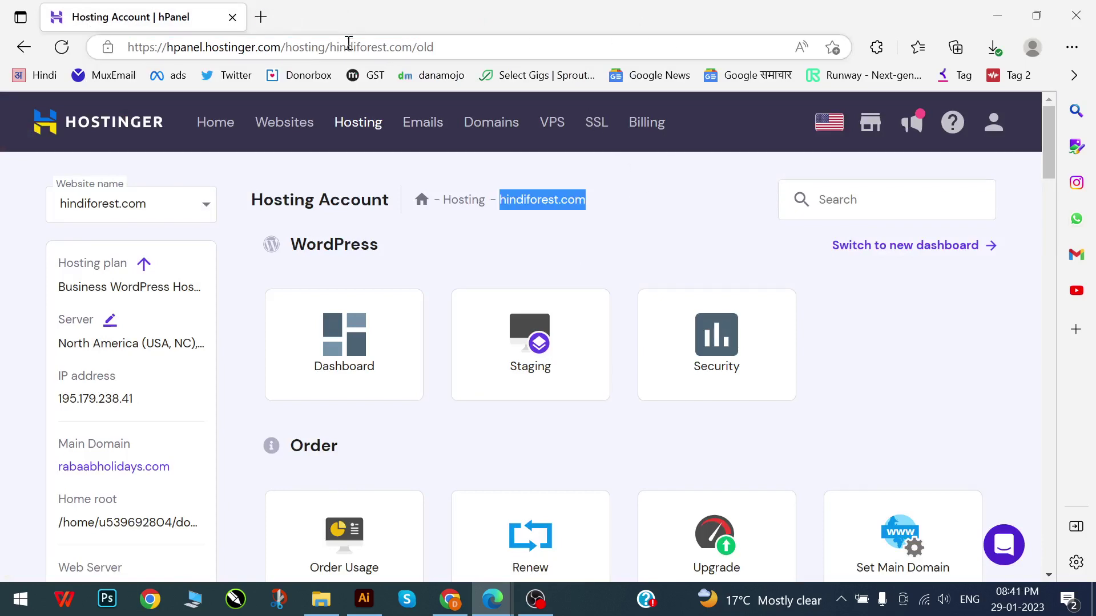
pyautogui.hotkey('ctrl', 't')
pyautogui.hotkey('ctrl', 'v')
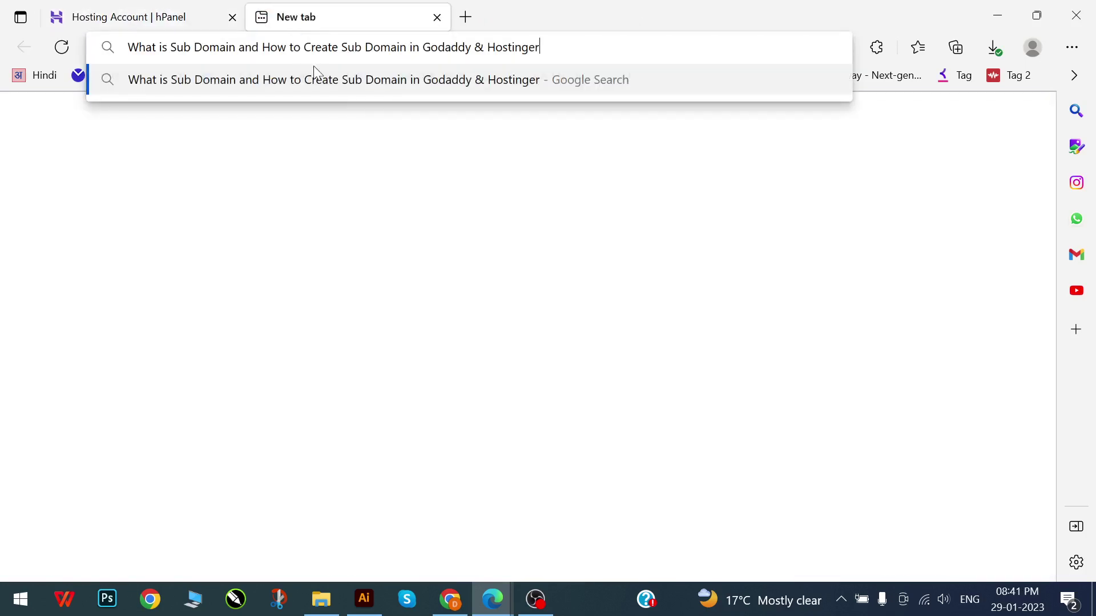
pyautogui.hotkey('ctrl', 'a')
pyautogui.hotkey('ctrl', 'x')
# Copy the hindiforest.com domain name from the hosting account page.
pyautogui.click(163, 16)
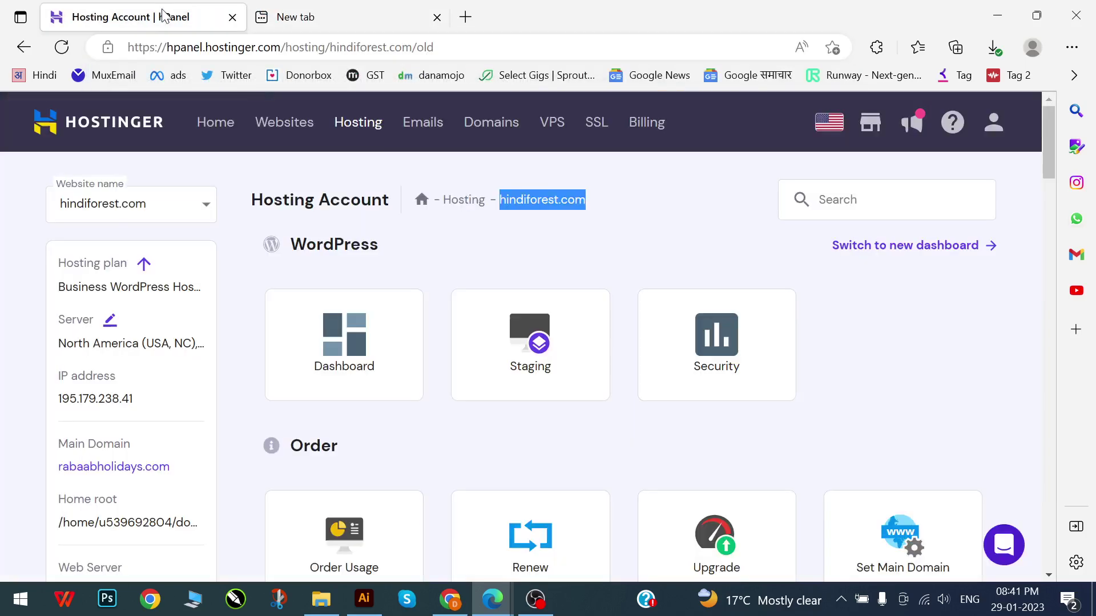
pyautogui.rightClick(547, 209)
pyautogui.click(585, 192)
# Load hindiforest.com in the new tab, browse its posts, then return to the hPanel tab.
pyautogui.click(306, 15)
pyautogui.hotkey('ctrl', 'v')
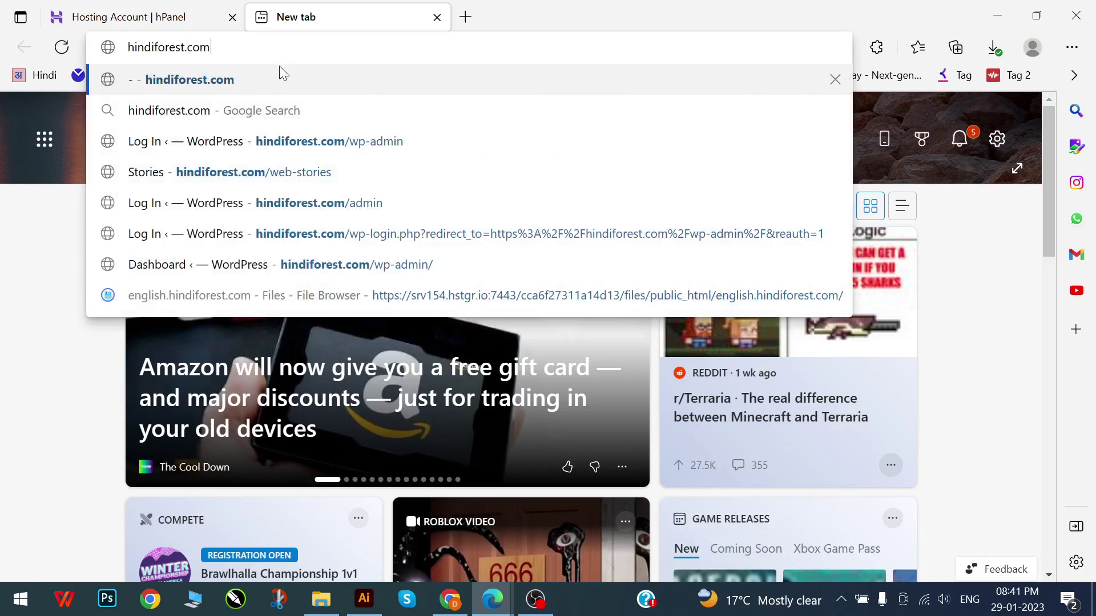
pyautogui.press('Return')
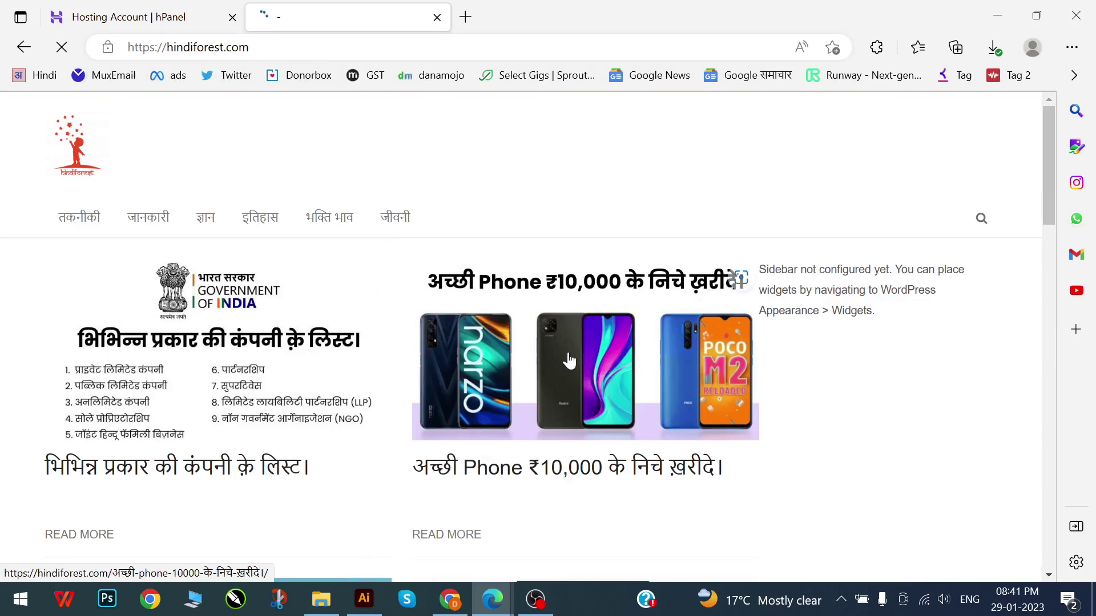
pyautogui.scroll(-3, 573, 359)
pyautogui.scroll(1, 577, 365)
pyautogui.scroll(2, 572, 388)
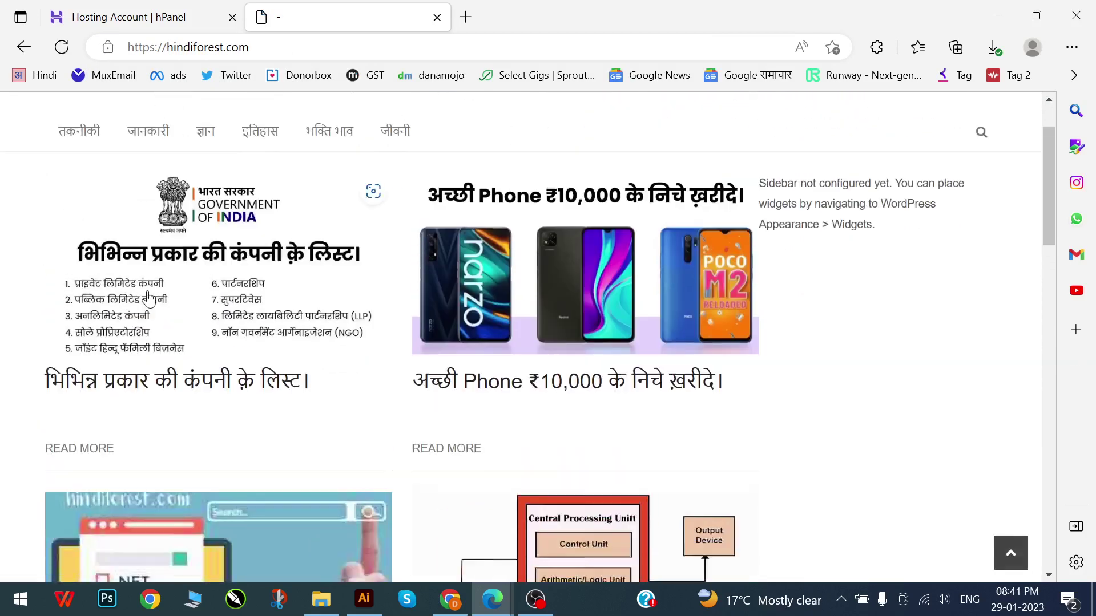
pyautogui.scroll(-8, 604, 389)
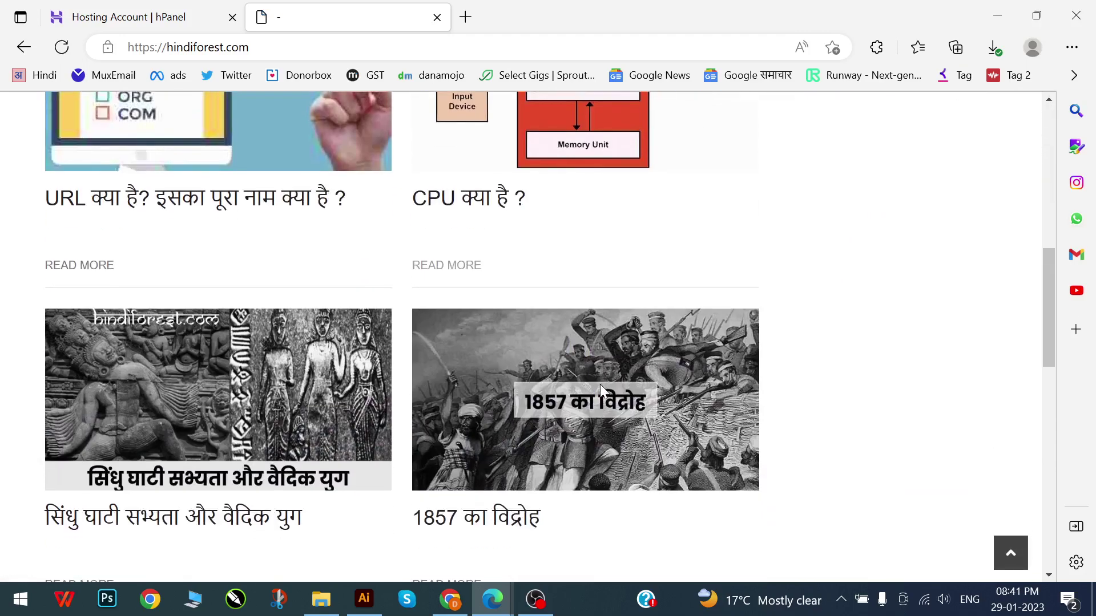
pyautogui.scroll(1, 604, 389)
pyautogui.click(301, 41)
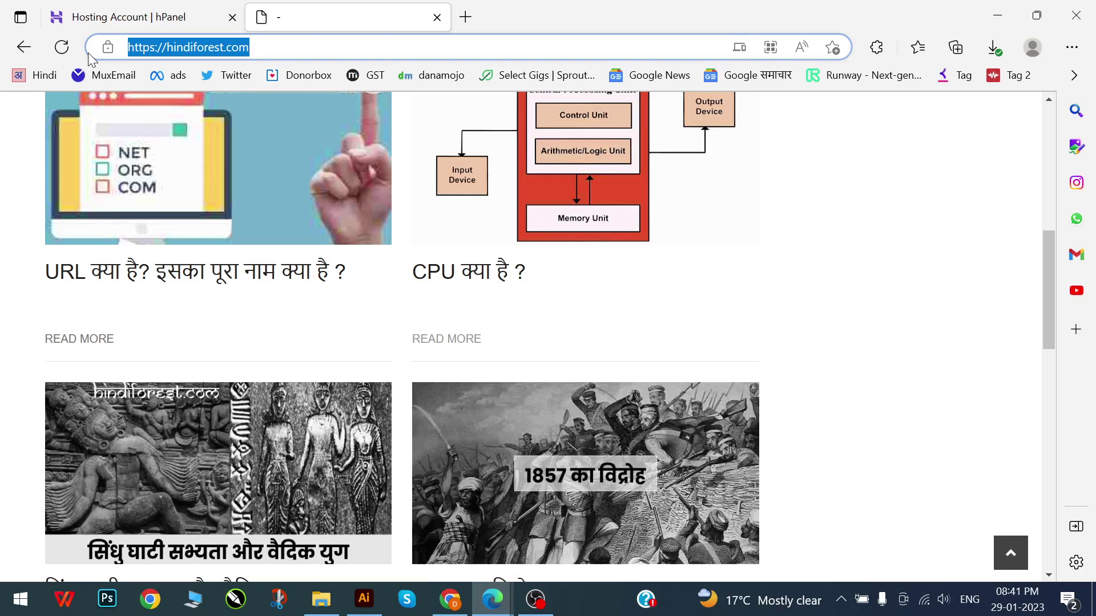
pyautogui.hotkey('ctrl', 'Tab')
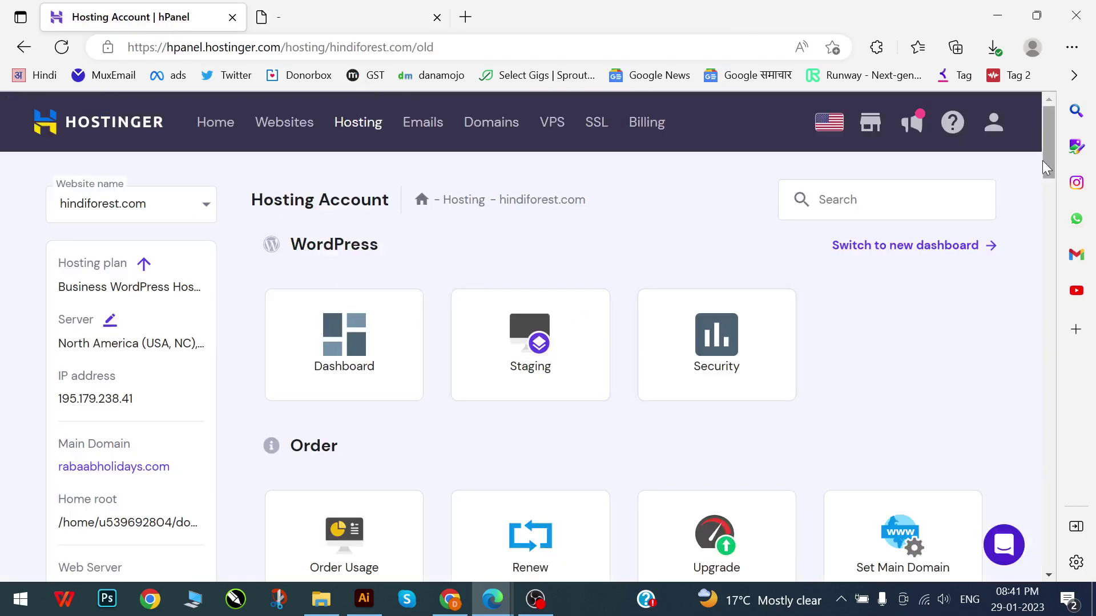
# Open the Subdomains page from the Domains section of hindiforest.com.
pyautogui.moveTo(1044, 160); pyautogui.dragTo(1072, 278)
pyautogui.moveTo(292, 242); pyautogui.dragTo(436, 251)
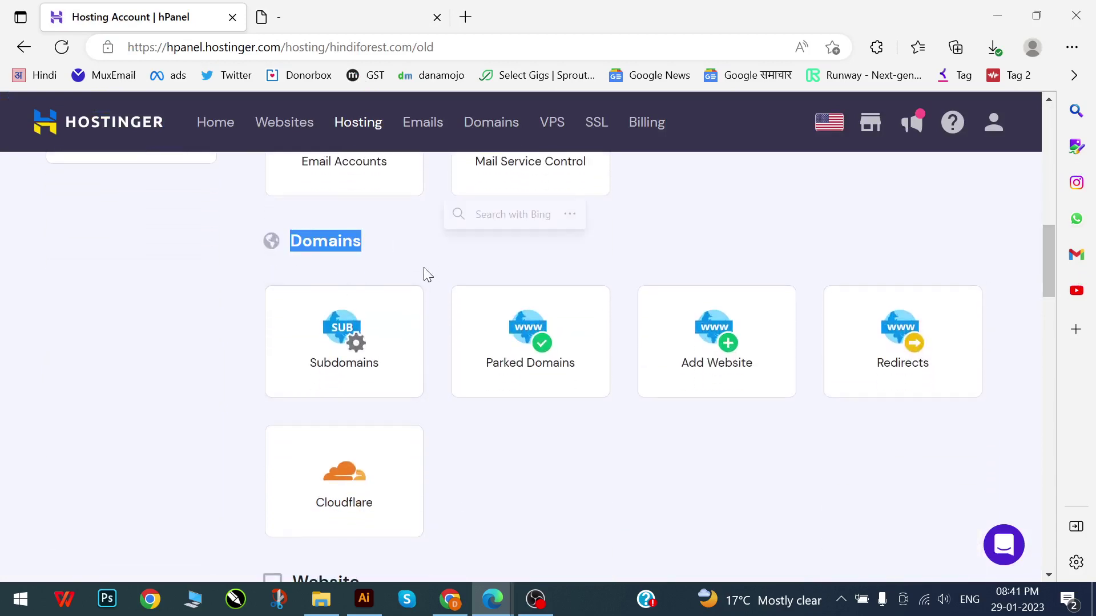
pyautogui.click(355, 362)
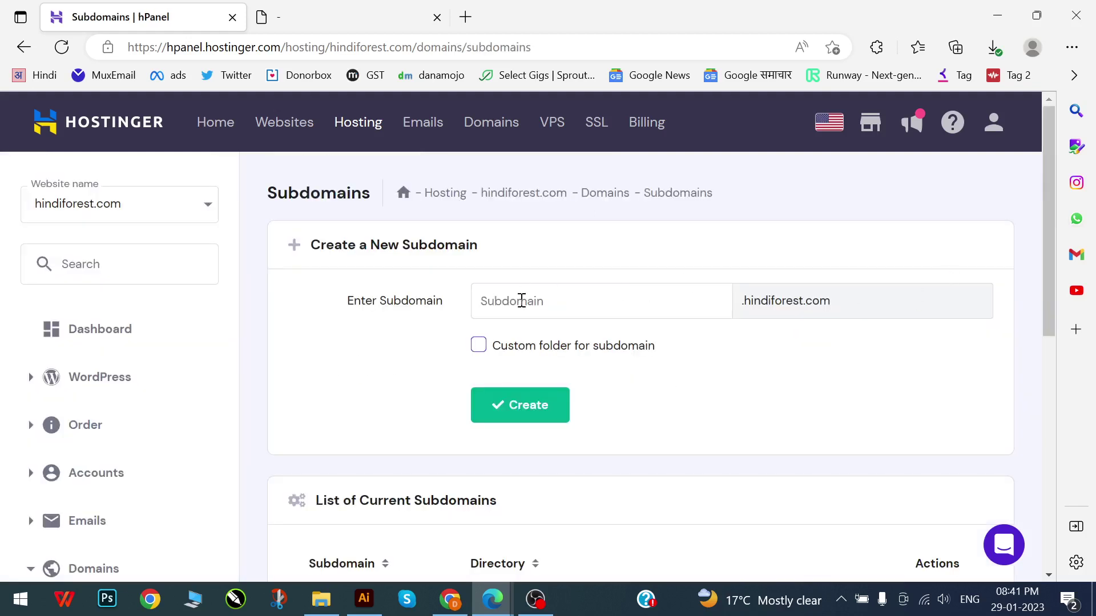
# Enter 'english' as the new subdomain name under .hindiforest.com.
pyautogui.click(562, 306)
pyautogui.moveTo(740, 301); pyautogui.dragTo(866, 303)
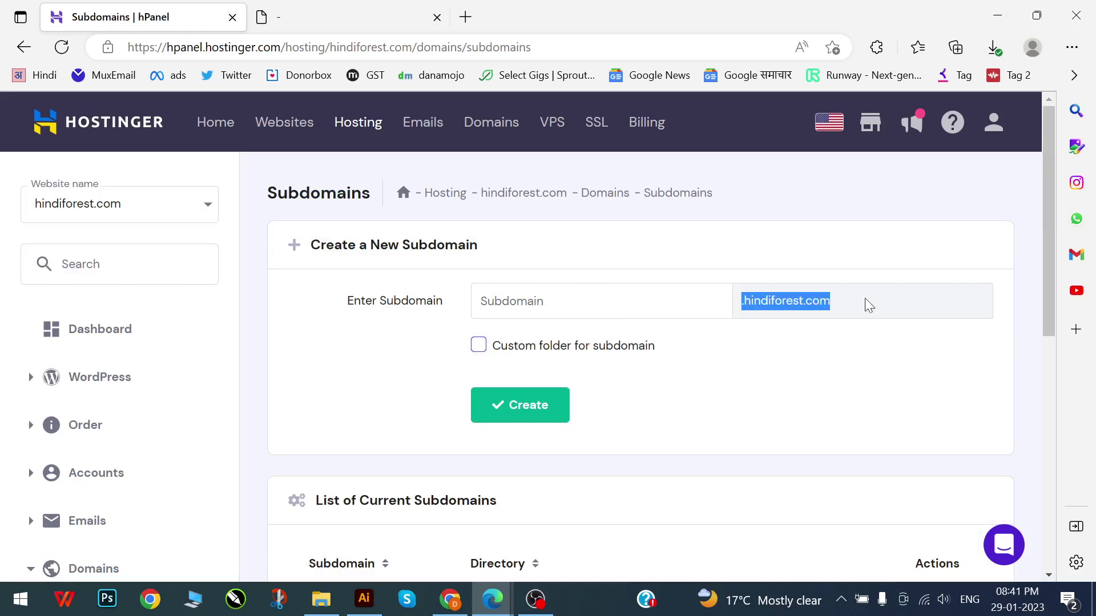
pyautogui.moveTo(771, 311); pyautogui.dragTo(849, 298)
pyautogui.click(593, 307)
pyautogui.write('english')
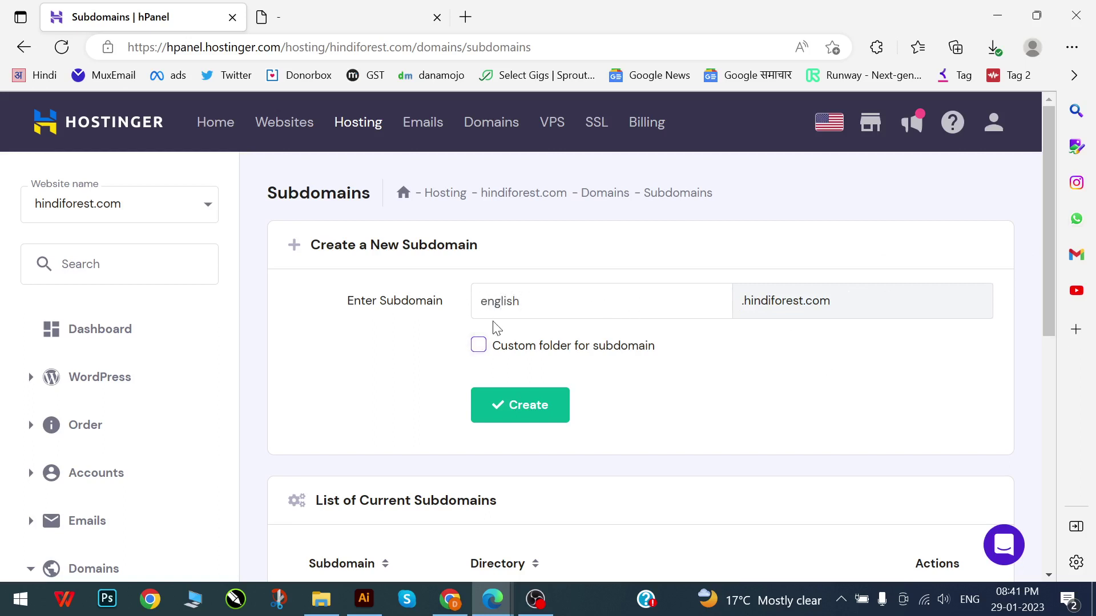
pyautogui.moveTo(582, 301); pyautogui.dragTo(392, 303)
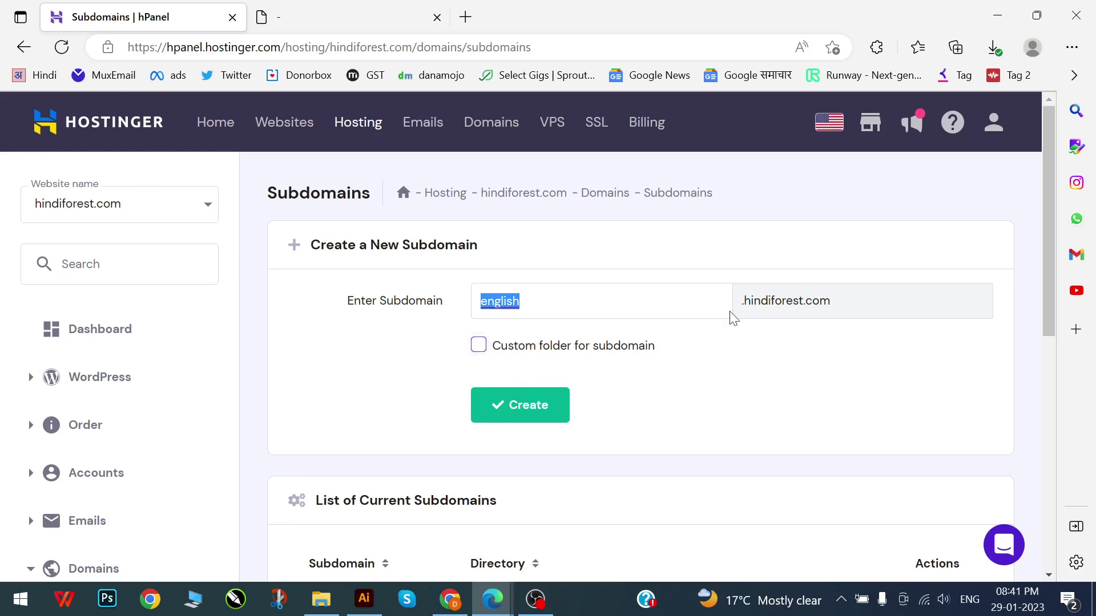
pyautogui.moveTo(742, 295); pyautogui.dragTo(834, 295)
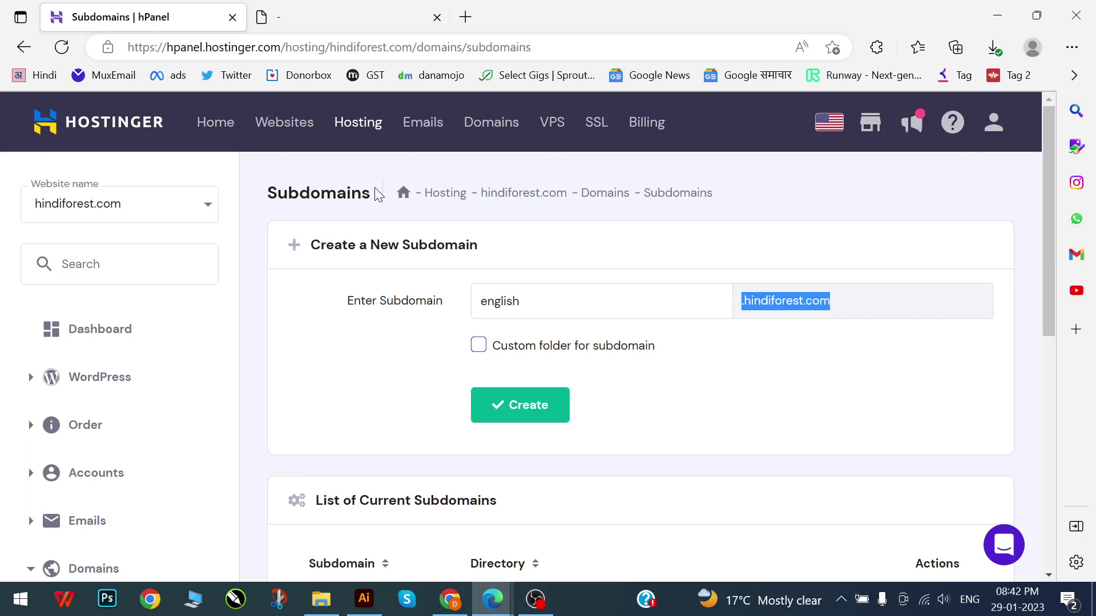
# Create english with custom folder 'english.hindiforest.com'; it fails with an invalid-characters error.
pyautogui.click(505, 347)
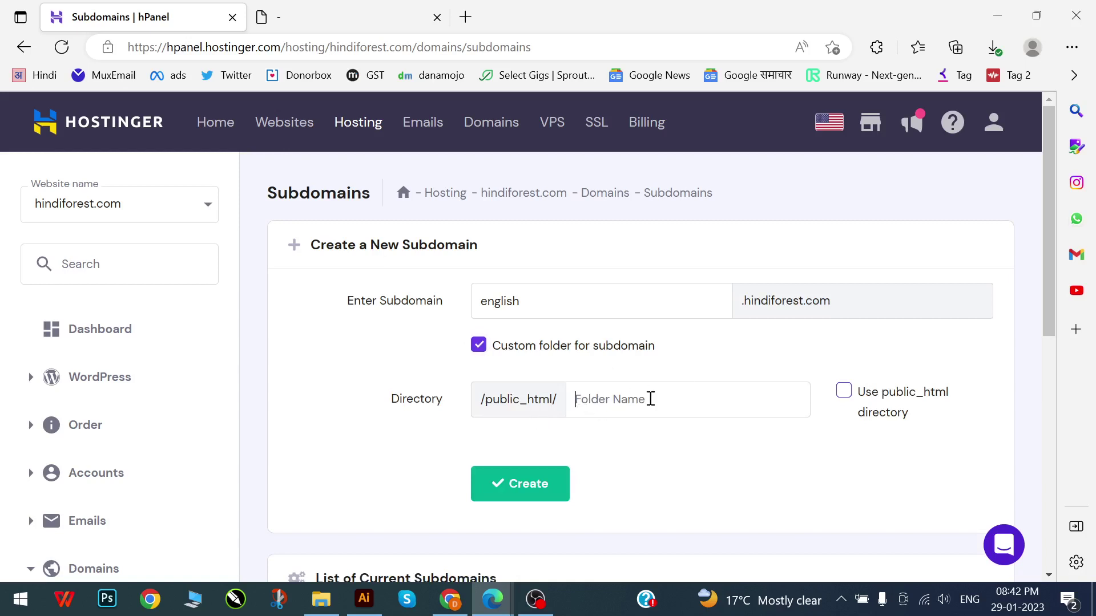
pyautogui.click(588, 406)
pyautogui.moveTo(480, 399); pyautogui.dragTo(573, 402)
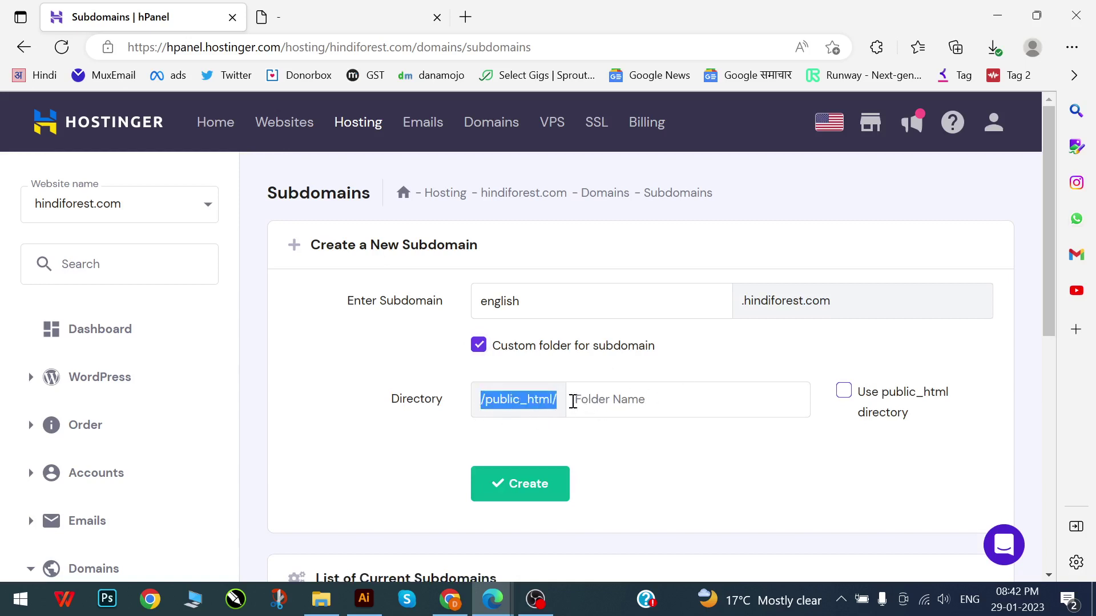
pyautogui.click(598, 397)
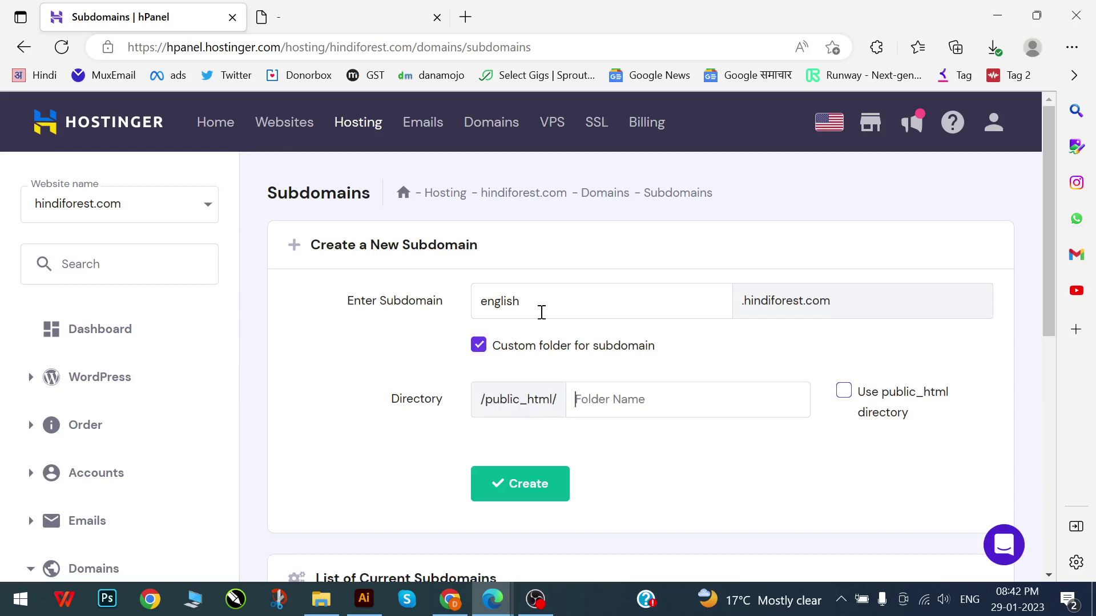
pyautogui.moveTo(541, 311); pyautogui.dragTo(347, 308)
pyautogui.hotkey('ctrl', 'c')
pyautogui.click(610, 399)
pyautogui.hotkey('ctrl', 'v')
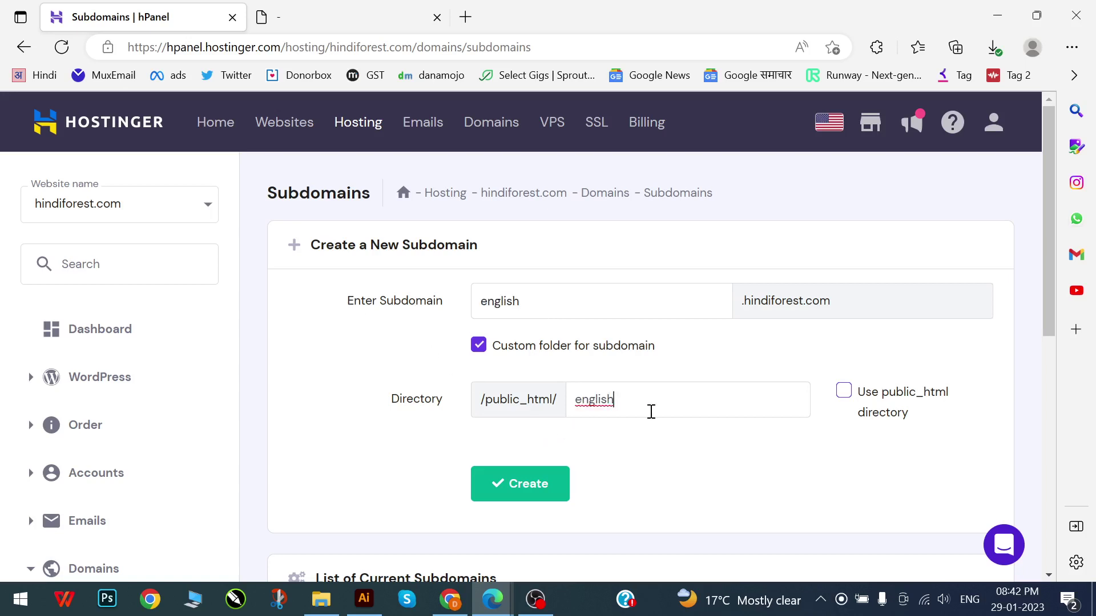
pyautogui.moveTo(825, 302); pyautogui.dragTo(730, 301)
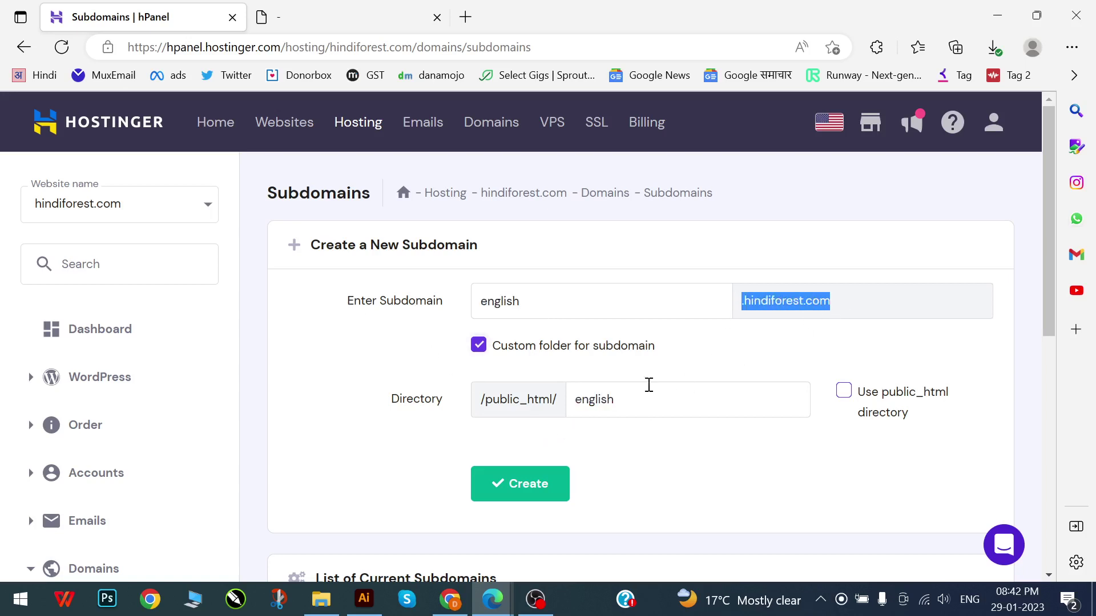
pyautogui.click(633, 399)
pyautogui.write('.hindiforest.com')
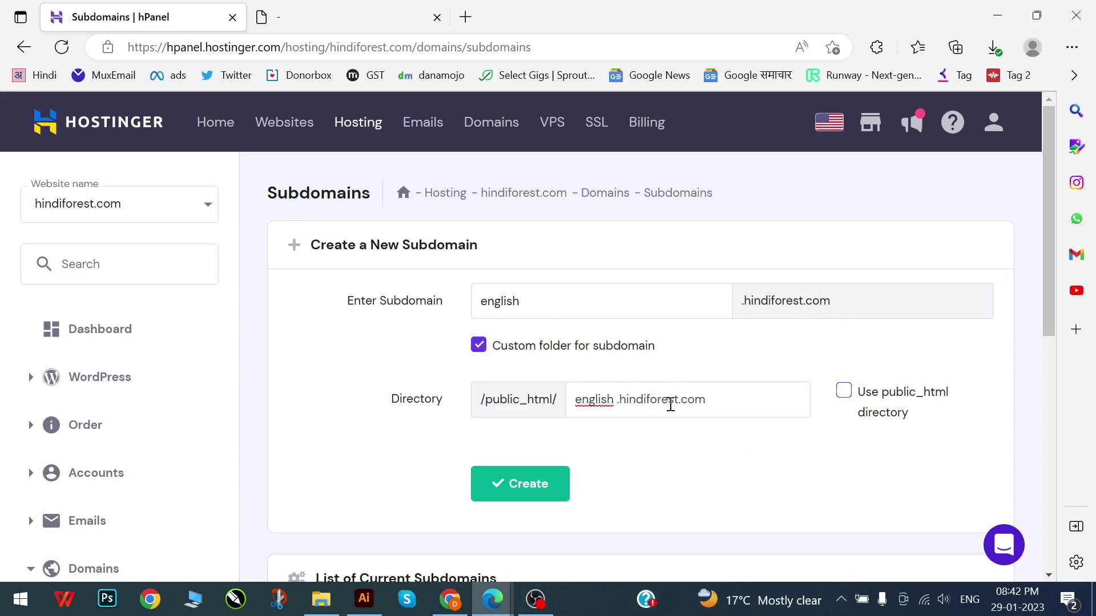
pyautogui.click(519, 484)
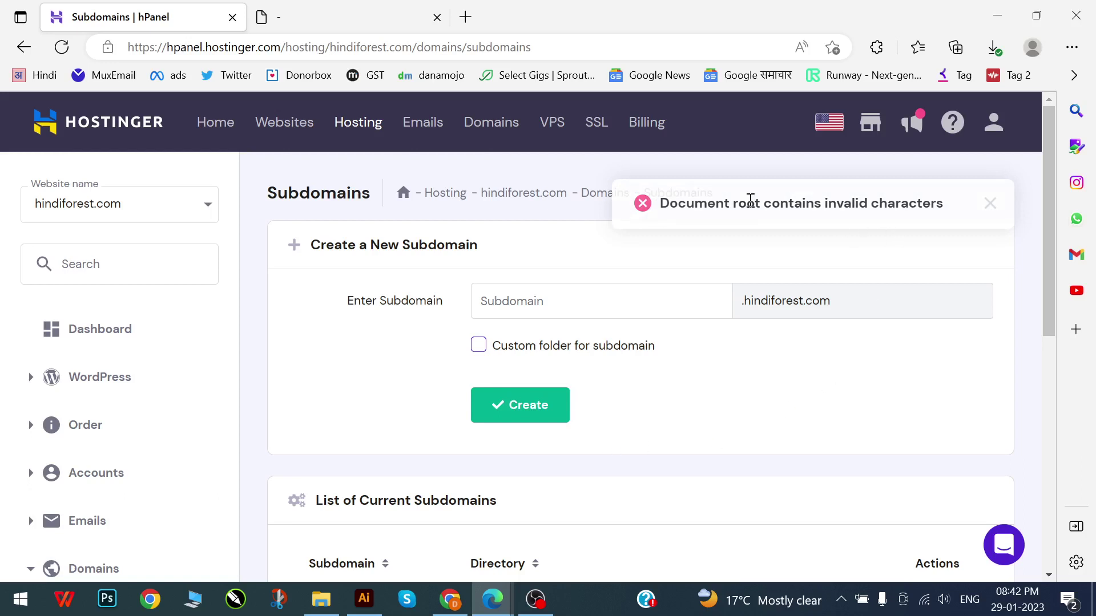
pyautogui.click(749, 203)
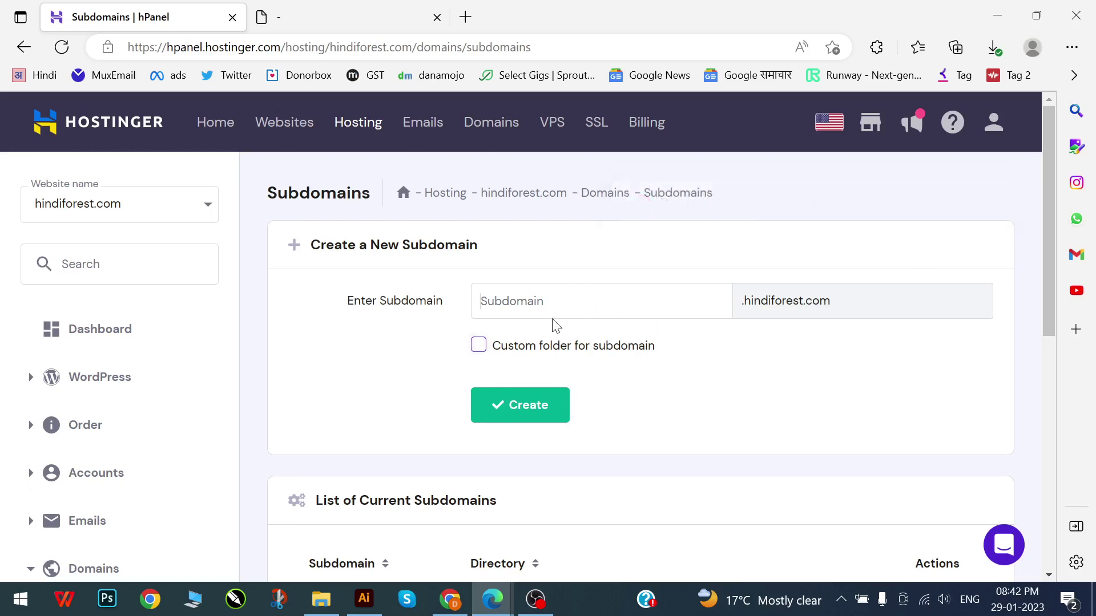
# Try subdomain 'blog' with custom folder 'blog.hindiforest.com'; the same invalid-characters error appears.
pyautogui.write('blog')
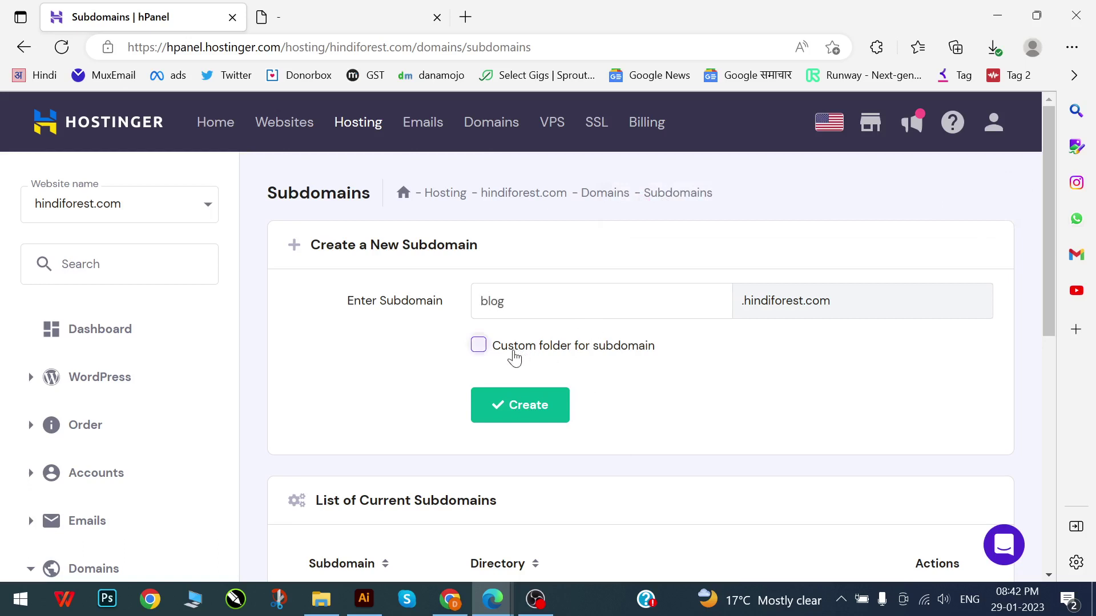
pyautogui.click(480, 347)
pyautogui.click(604, 402)
pyautogui.write('blog')
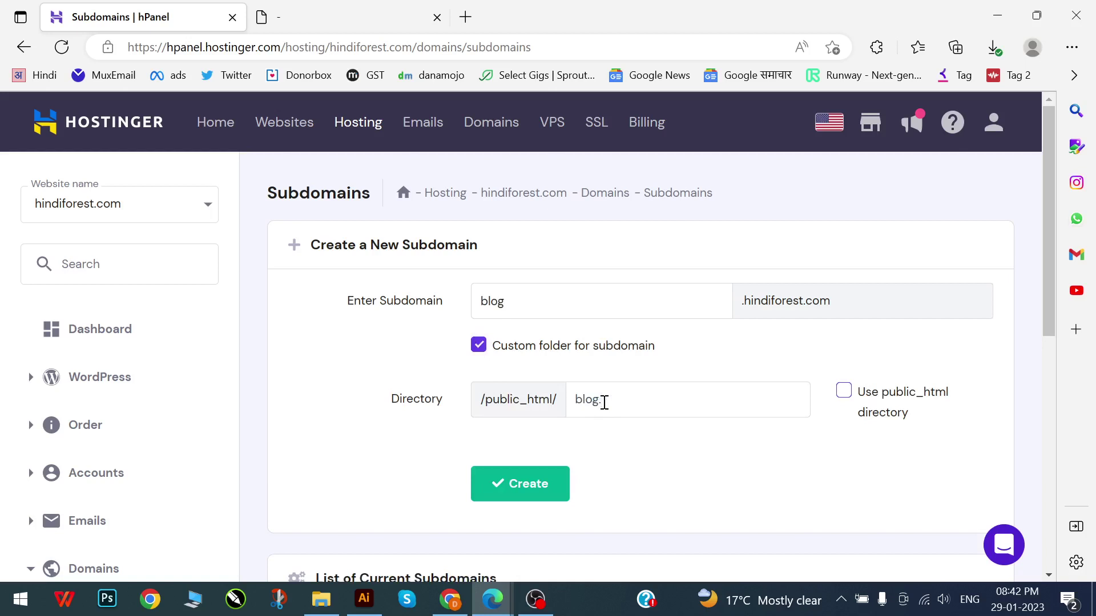
pyautogui.moveTo(742, 300); pyautogui.dragTo(844, 311)
pyautogui.hotkey('ctrl', 'c')
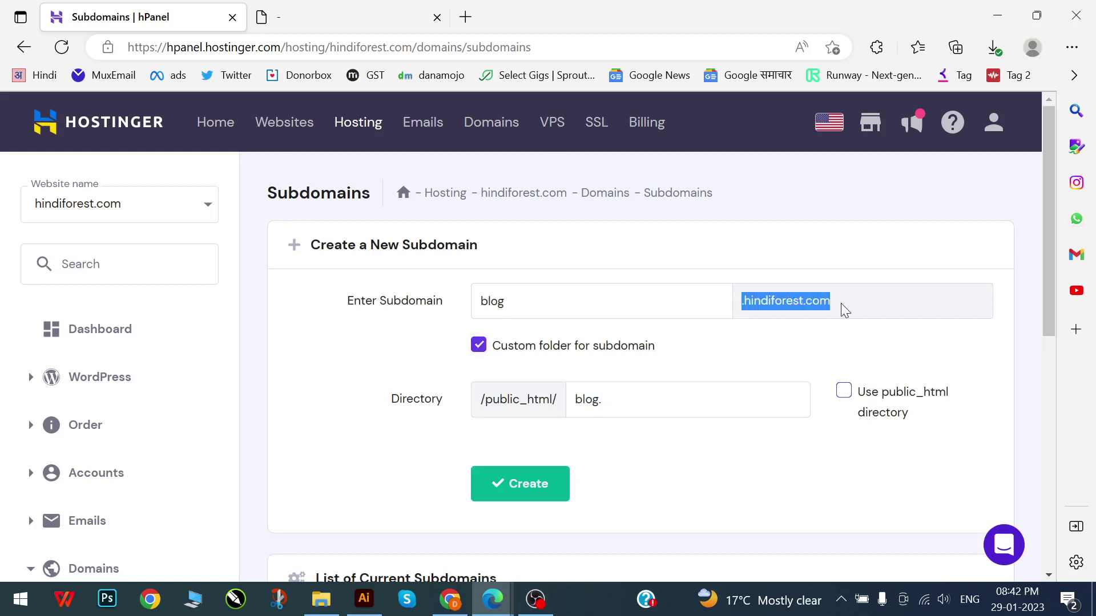
pyautogui.click(651, 391)
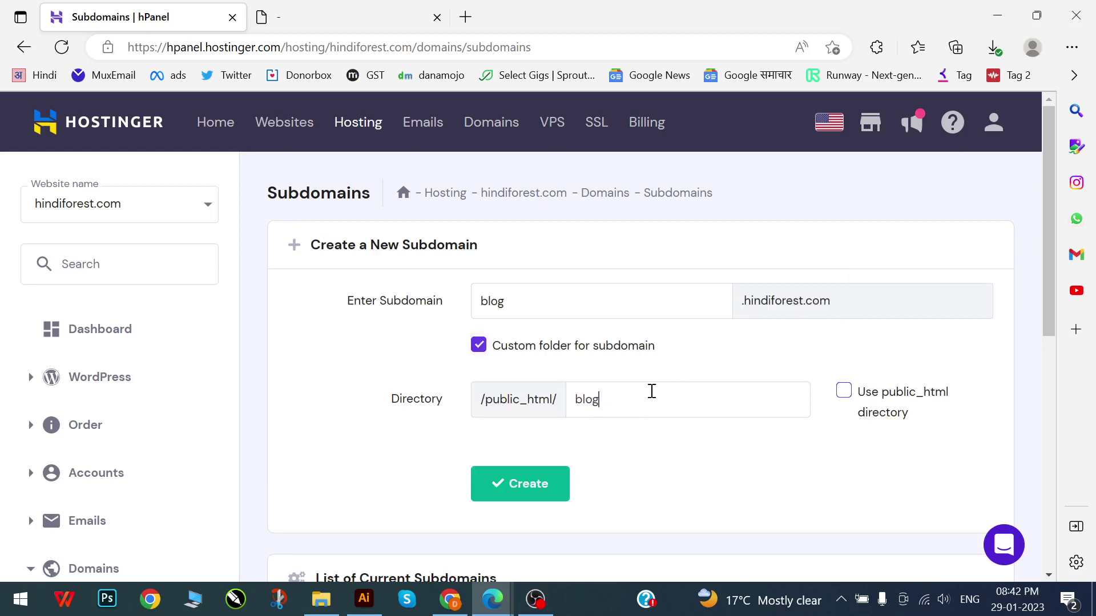
pyautogui.hotkey('ctrl', 'v')
pyautogui.click(529, 483)
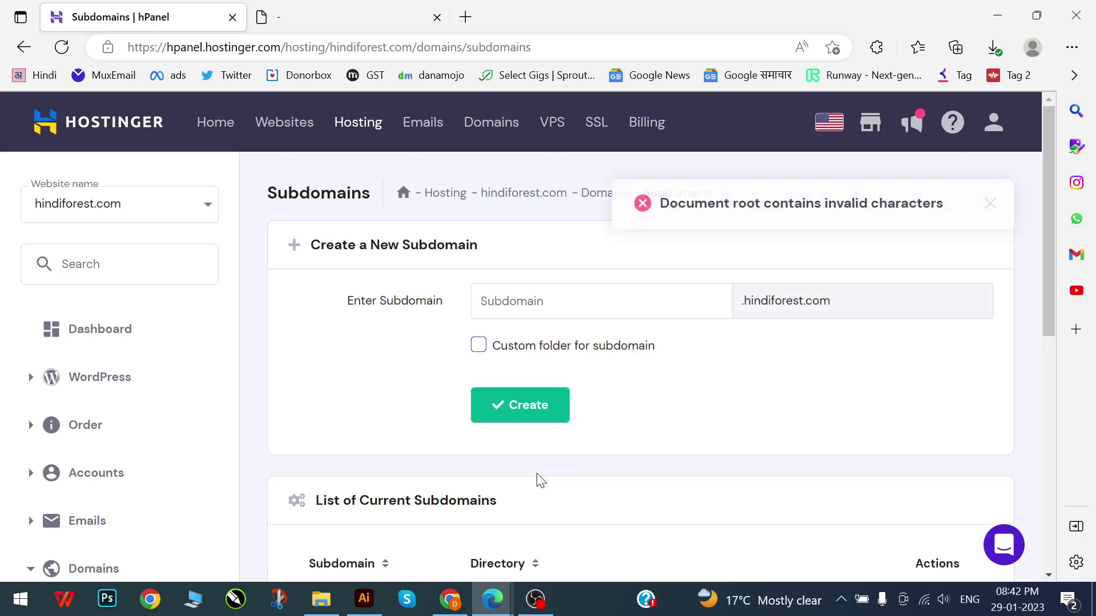
pyautogui.moveTo(736, 203); pyautogui.dragTo(960, 204)
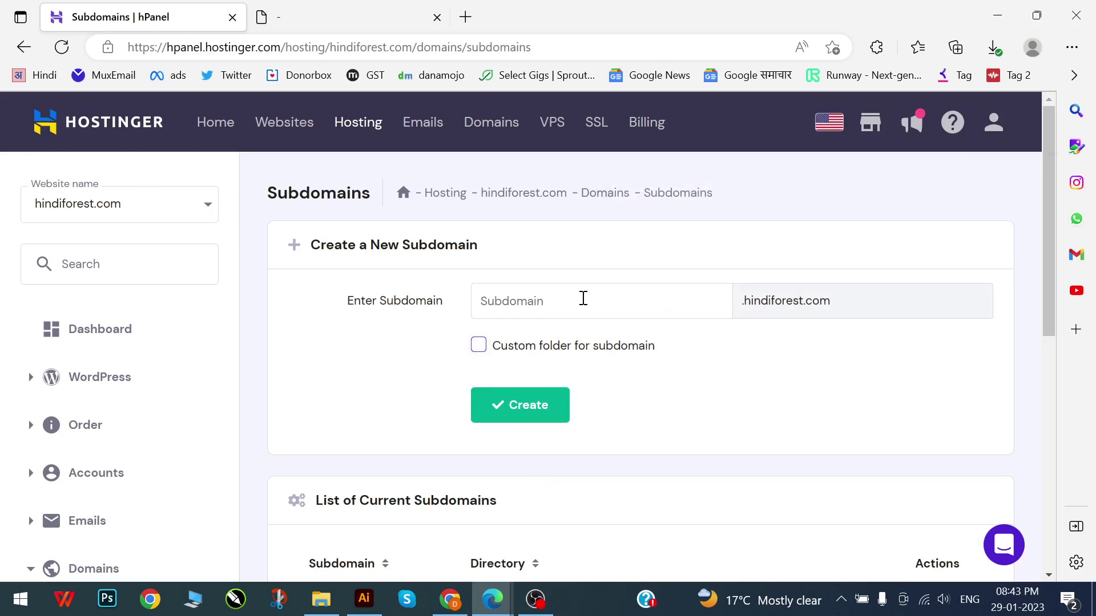
# Try 'english' using the public_html directory, get 'already hosted', then enter 'Blog' as the name.
pyautogui.click(584, 298)
pyautogui.write('english')
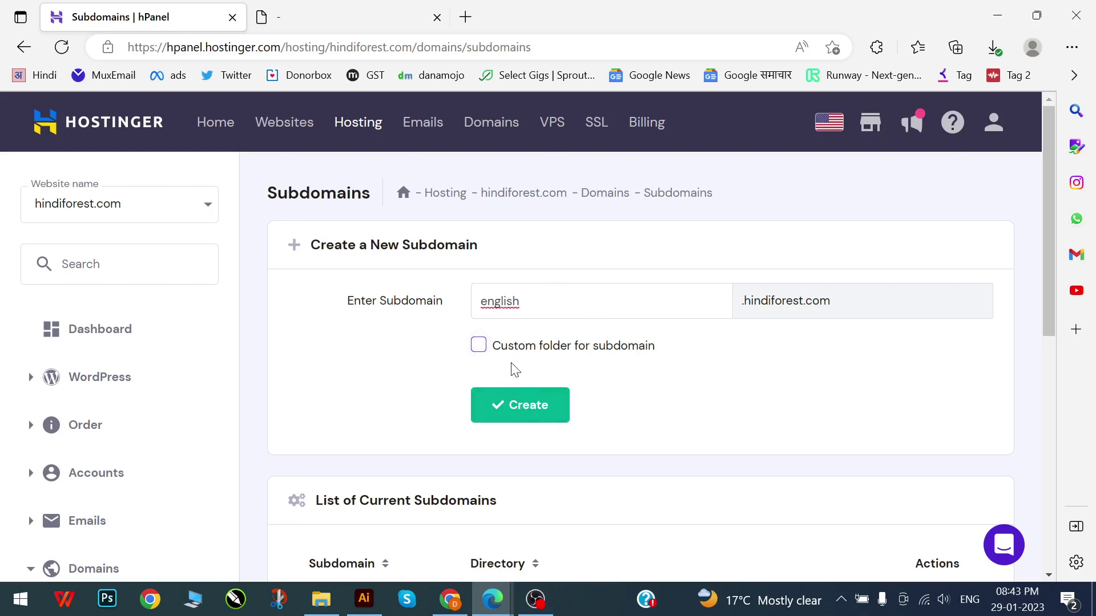
pyautogui.click(478, 345)
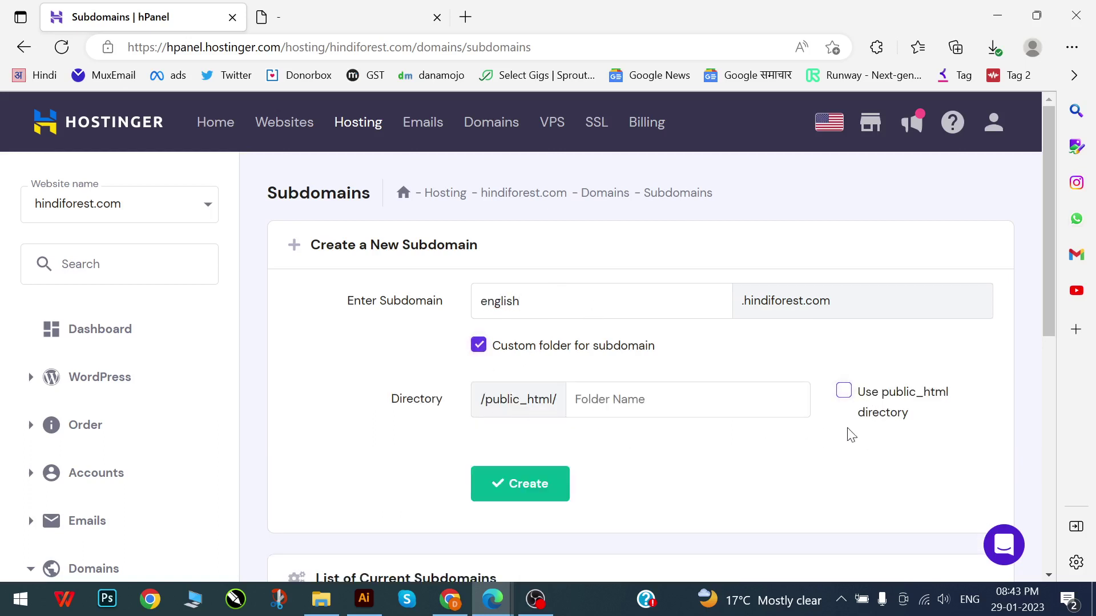
pyautogui.click(844, 390)
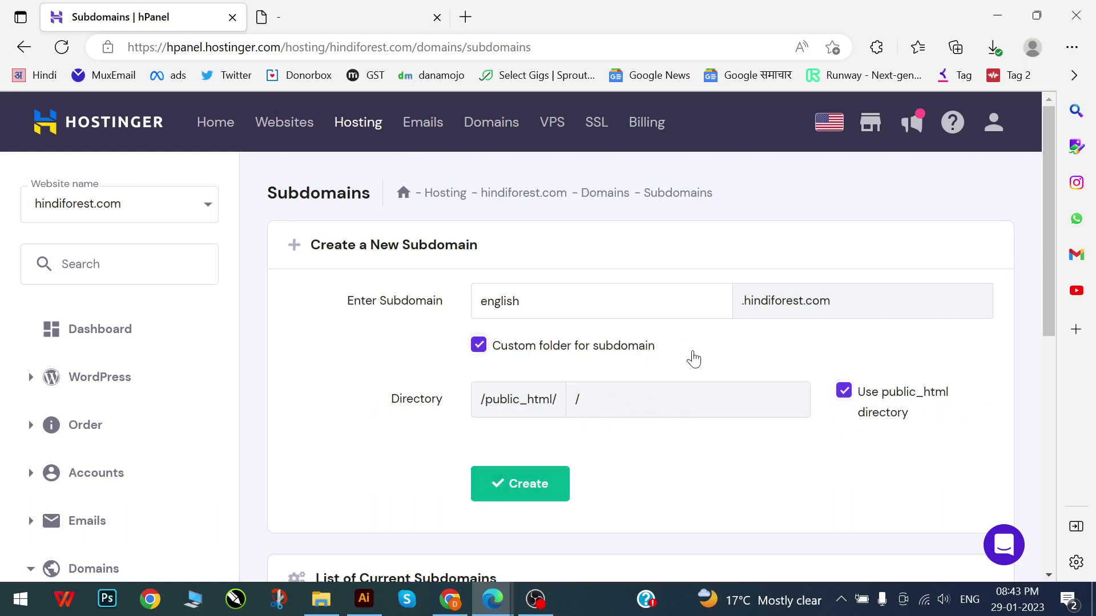
pyautogui.click(513, 492)
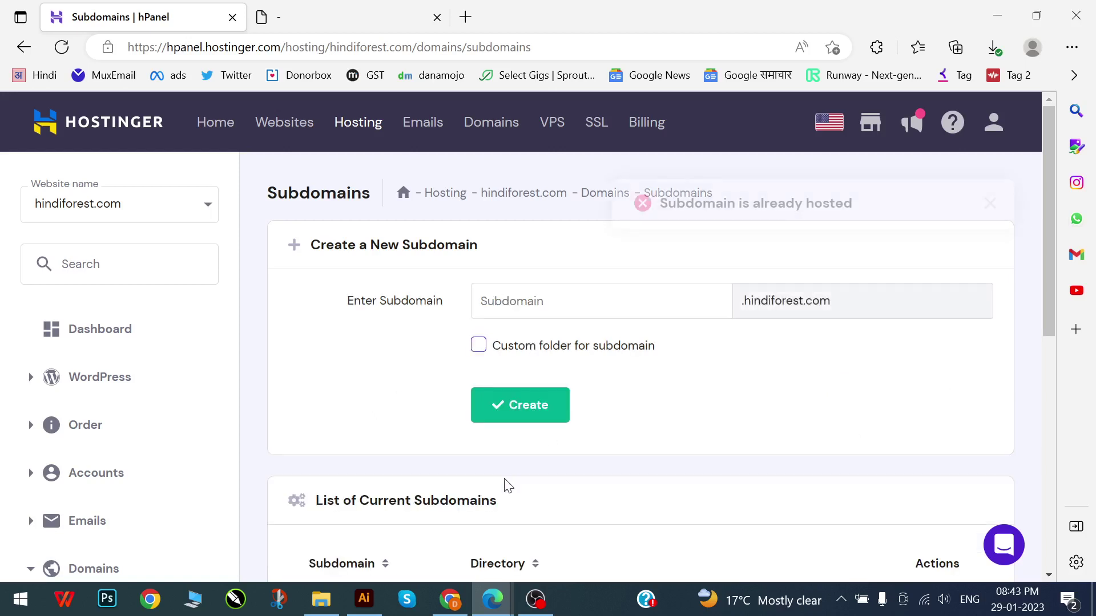
pyautogui.moveTo(668, 201); pyautogui.dragTo(869, 206)
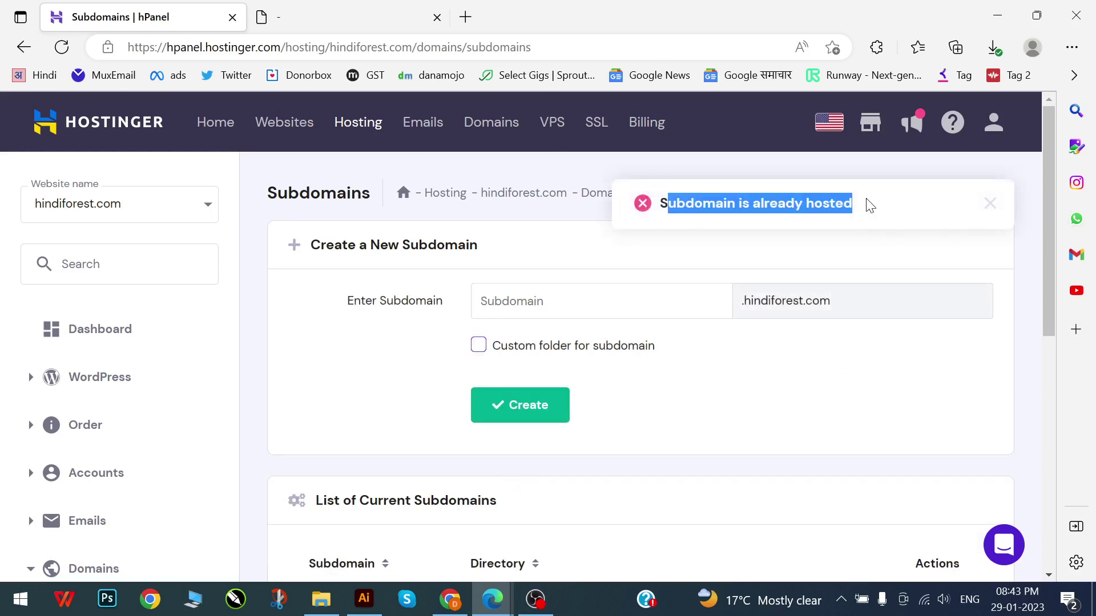
pyautogui.click(554, 302)
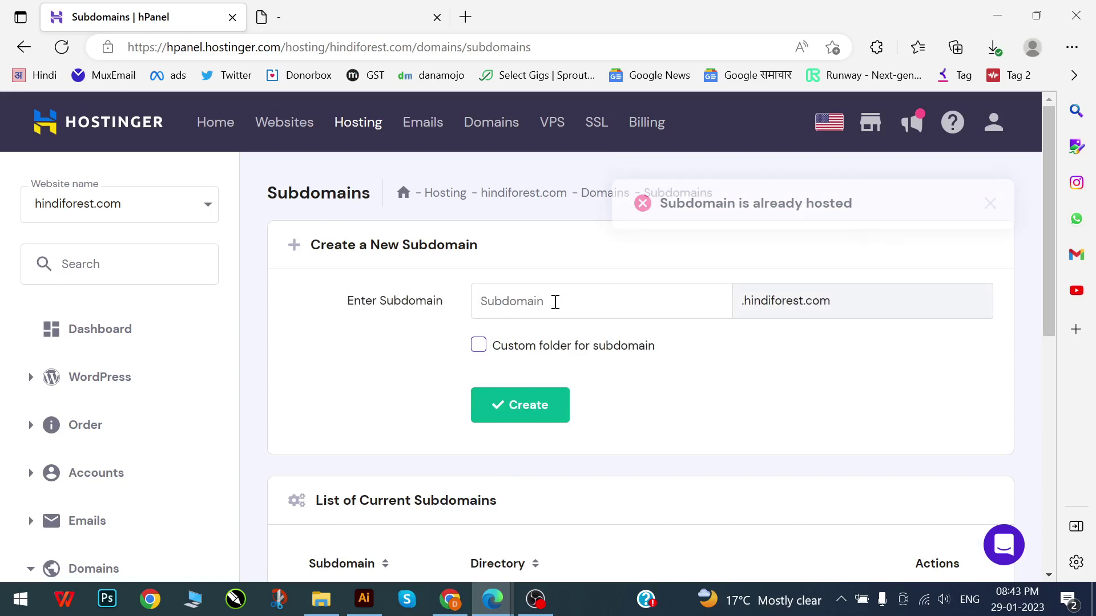
pyautogui.write('Blog')
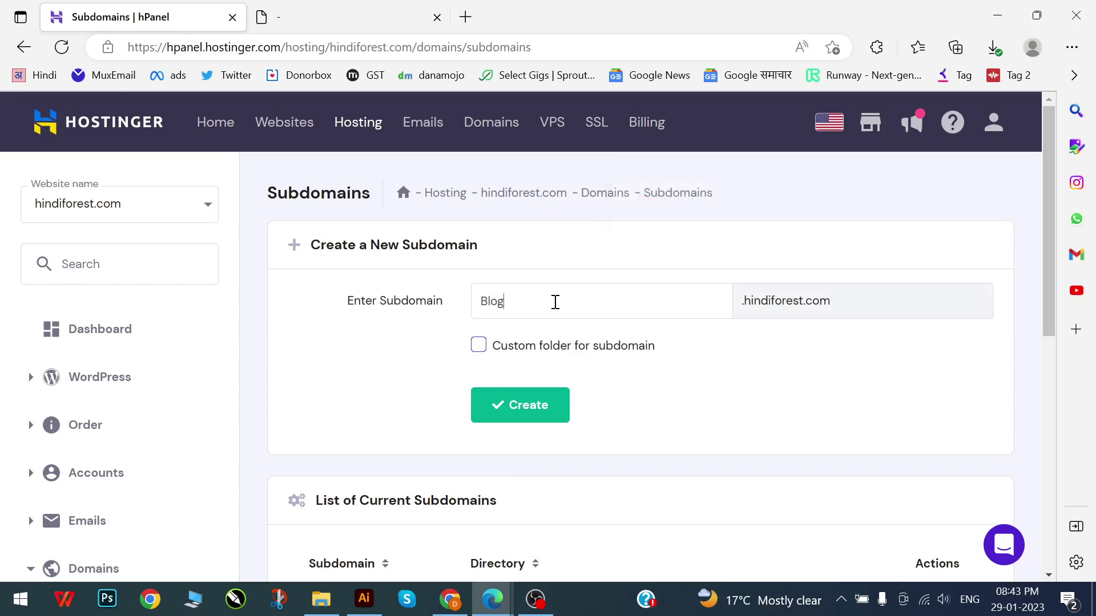
# Create the Blog subdomain using the public_html directory and scroll down to see blog.hindiforest.com listed.
pyautogui.click(478, 345)
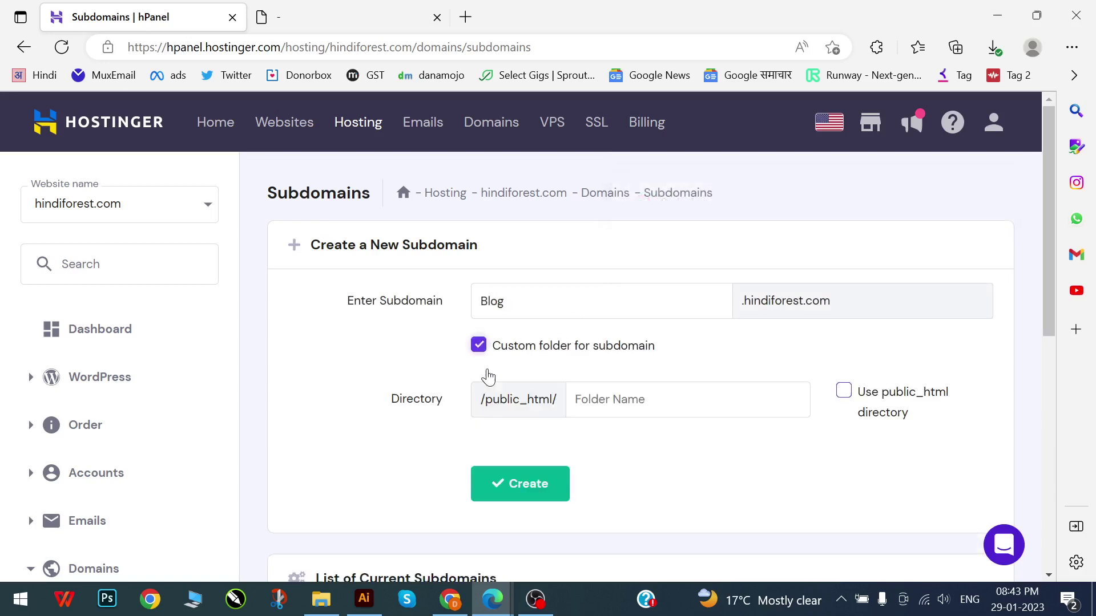
pyautogui.click(843, 391)
pyautogui.click(545, 484)
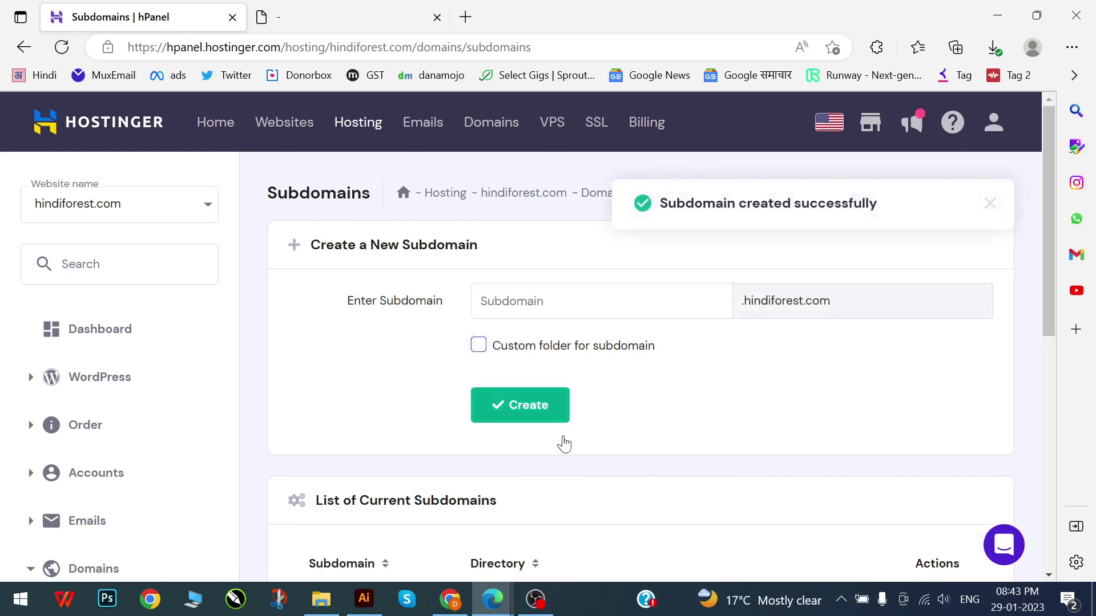
pyautogui.moveTo(661, 204); pyautogui.dragTo(886, 199)
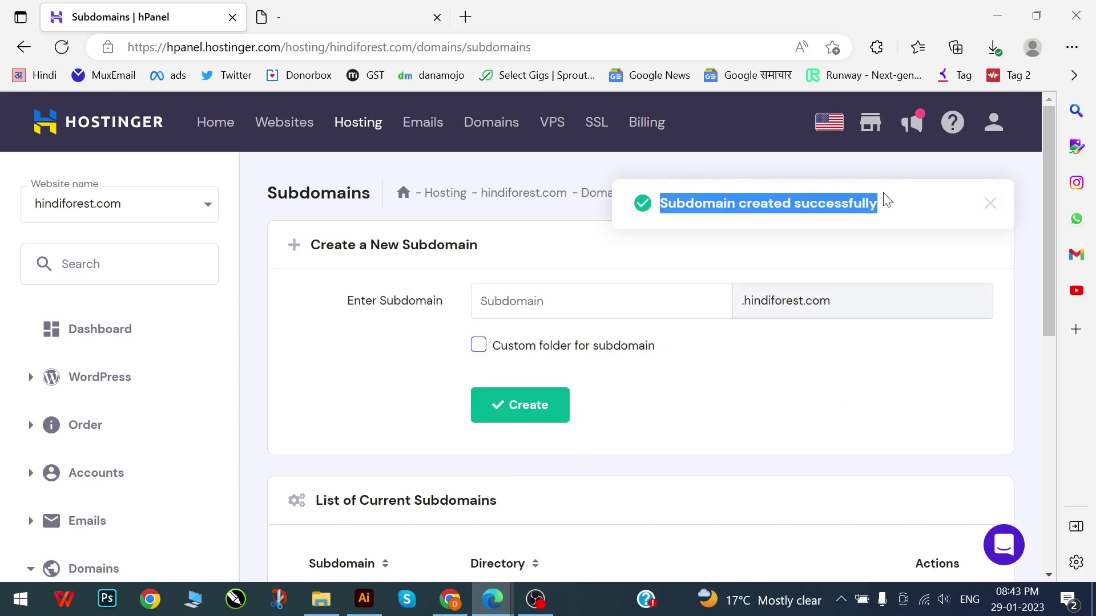
pyautogui.click(584, 300)
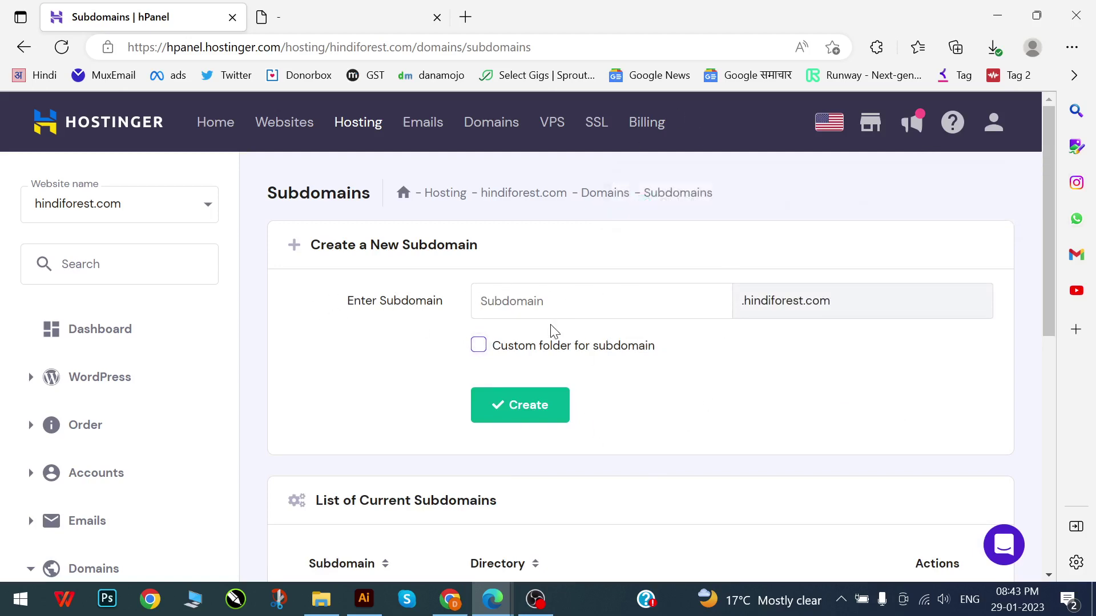
pyautogui.scroll(-8, 583, 317)
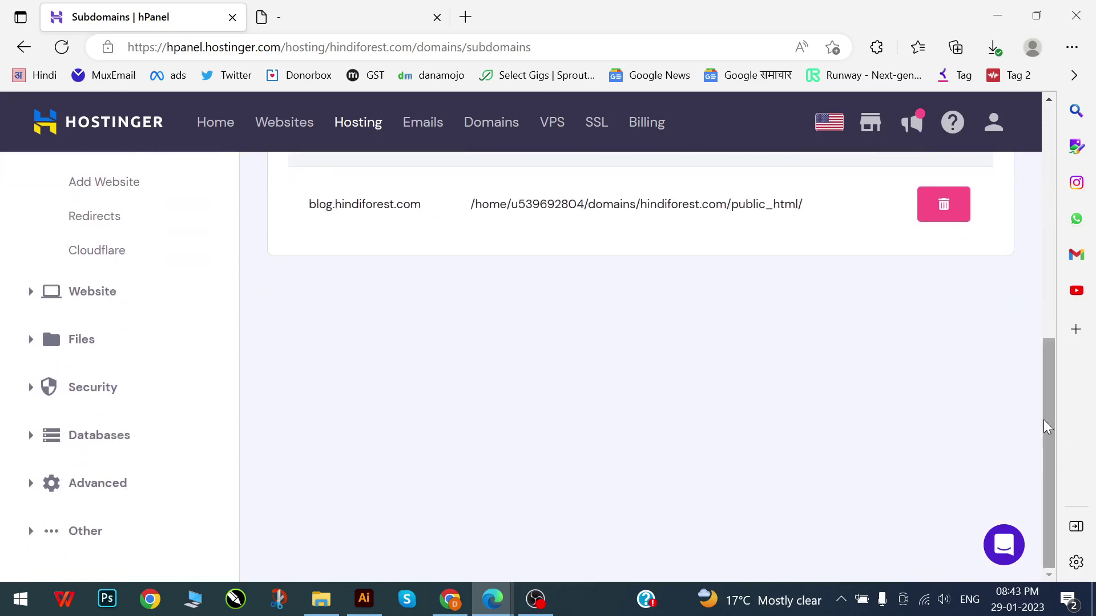
# Delete the english.hindiforest.com subdomain and confirm, leaving only blog.hindiforest.com.
pyautogui.moveTo(1049, 425); pyautogui.dragTo(1075, 335)
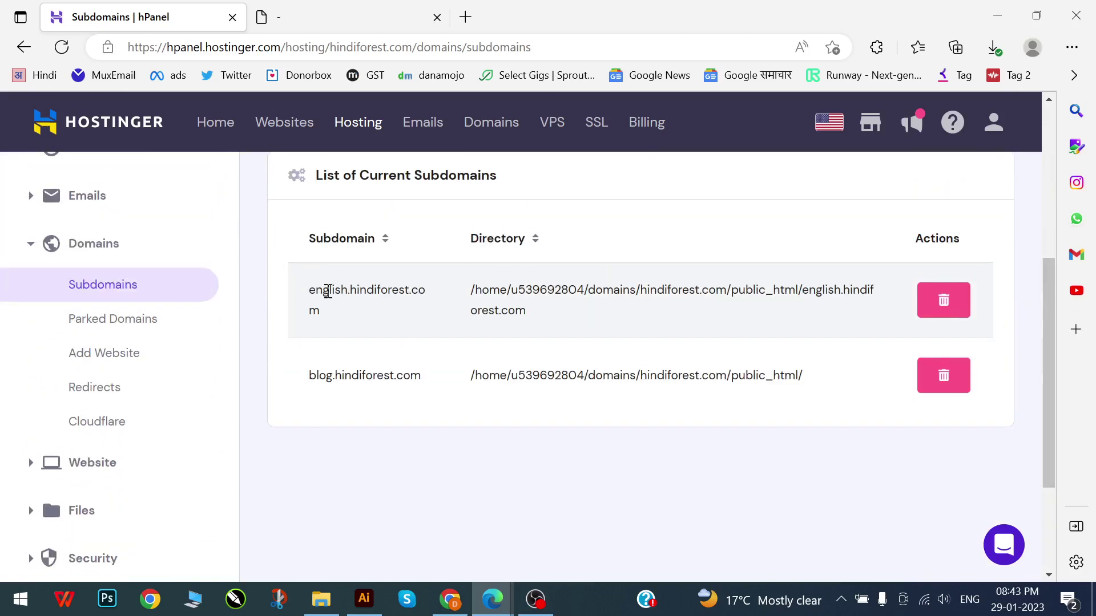
pyautogui.doubleClick(328, 291)
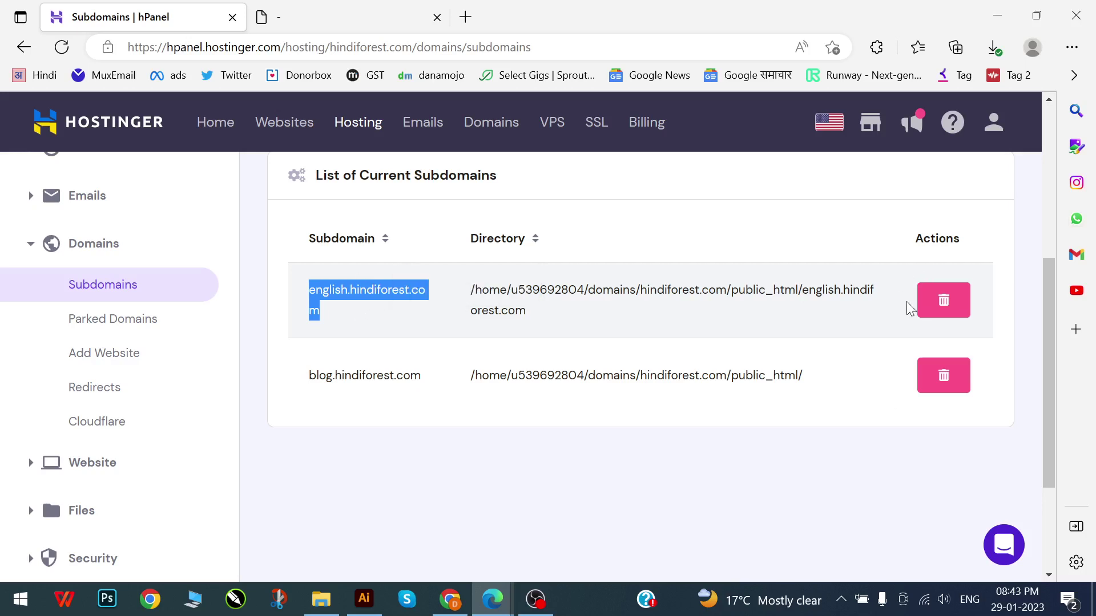
pyautogui.click(931, 304)
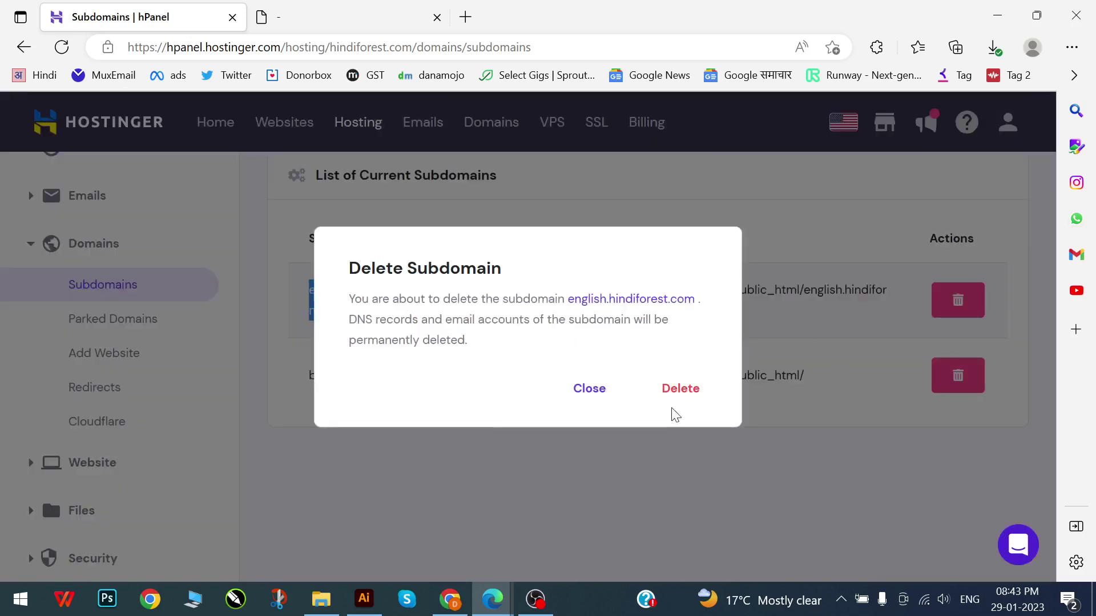
pyautogui.click(676, 399)
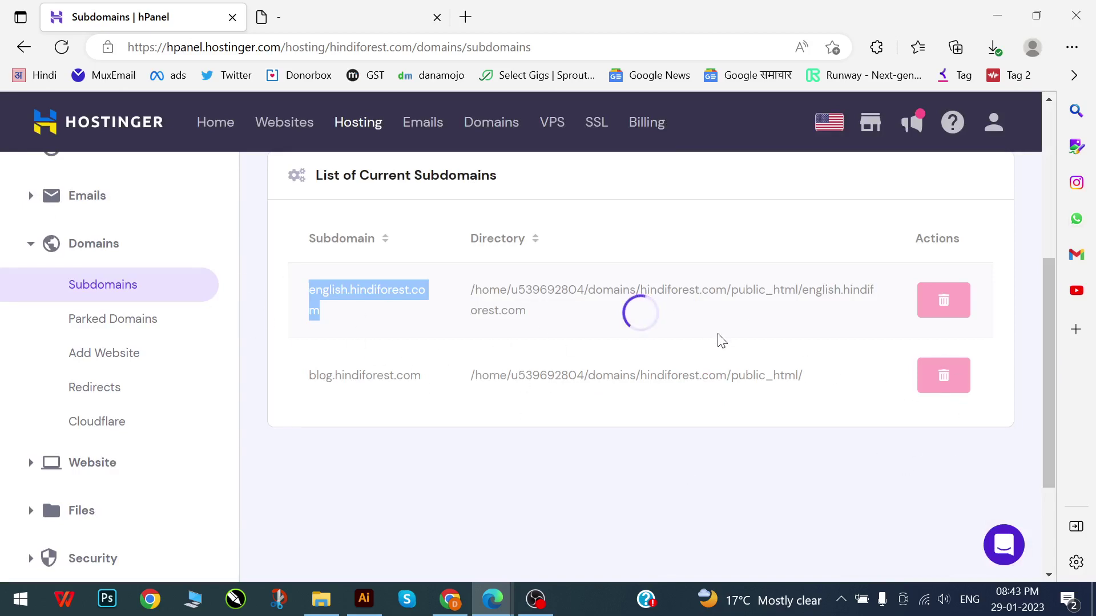
pyautogui.scroll(5, 702, 342)
pyautogui.scroll(-5, 696, 342)
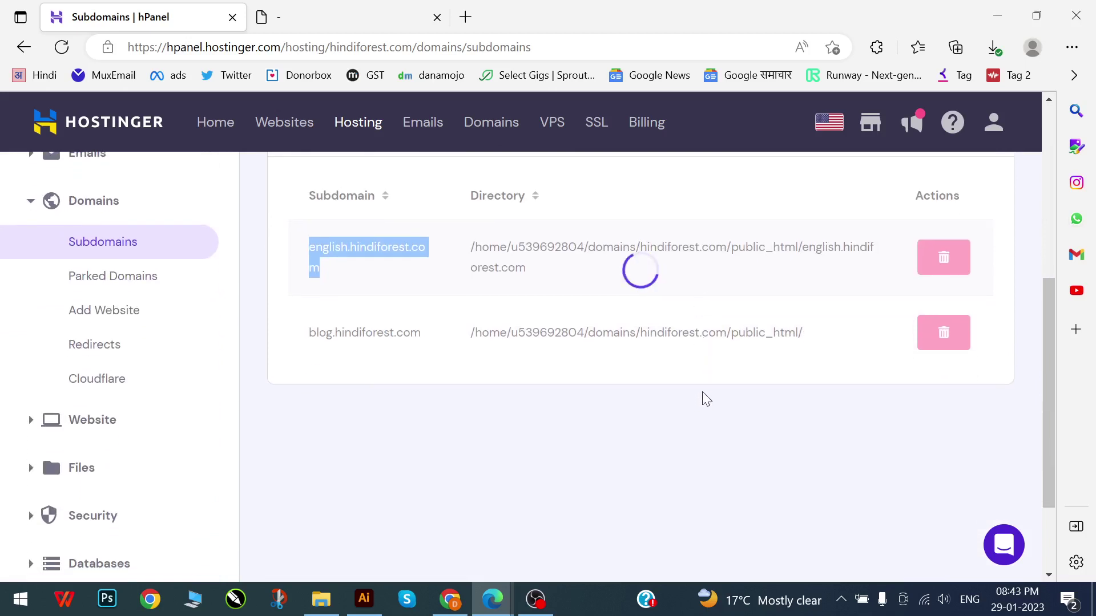
pyautogui.scroll(3, 707, 392)
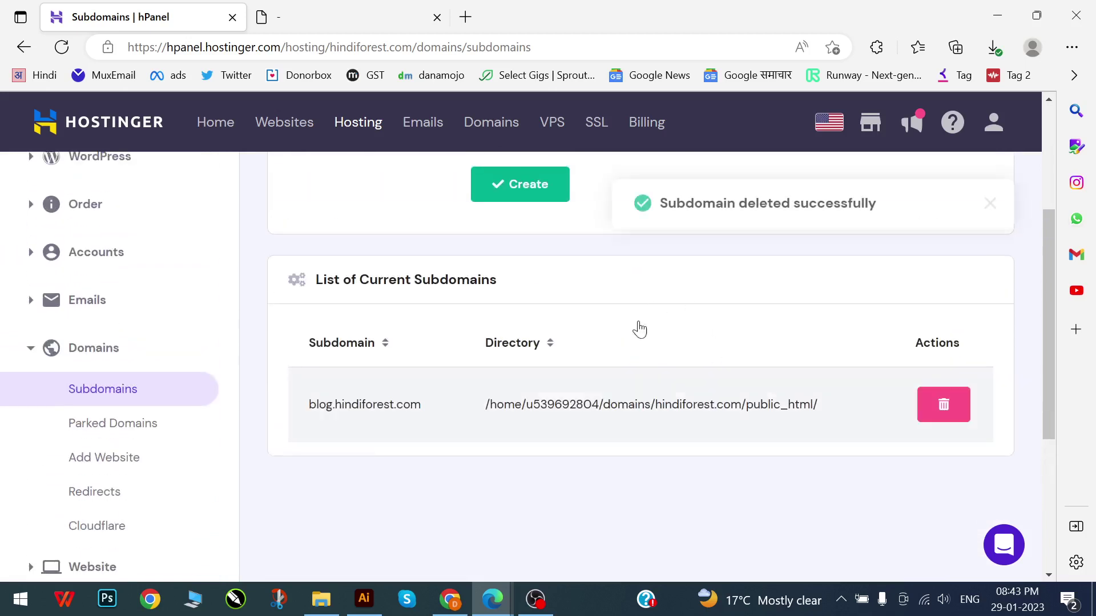
pyautogui.moveTo(685, 204); pyautogui.dragTo(806, 197)
pyautogui.scroll(-1, 616, 286)
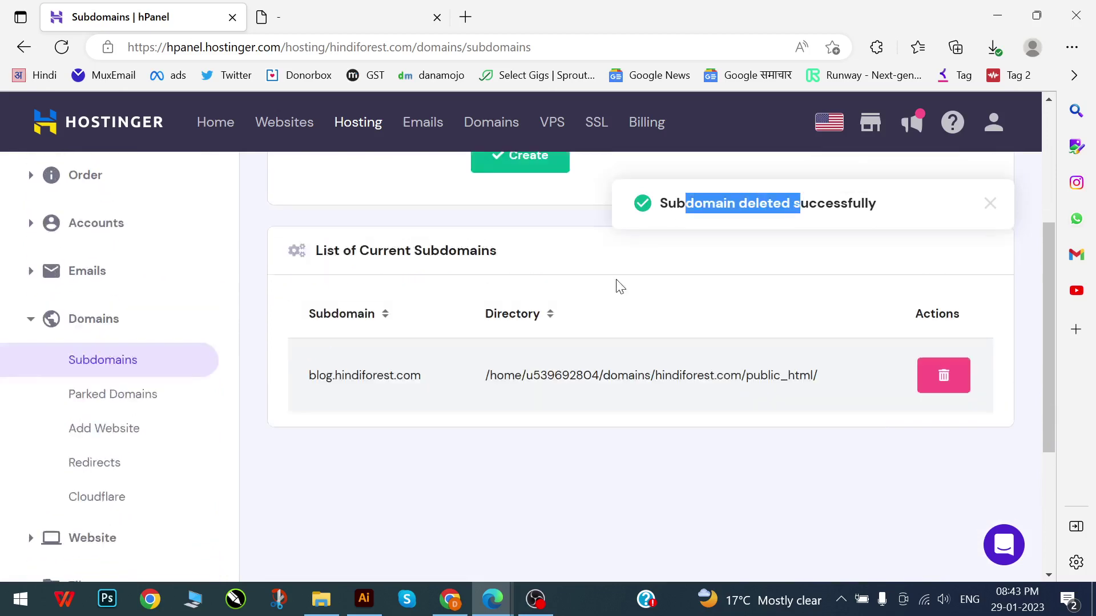
pyautogui.scroll(2, 614, 318)
pyautogui.moveTo(1052, 362); pyautogui.dragTo(741, 301)
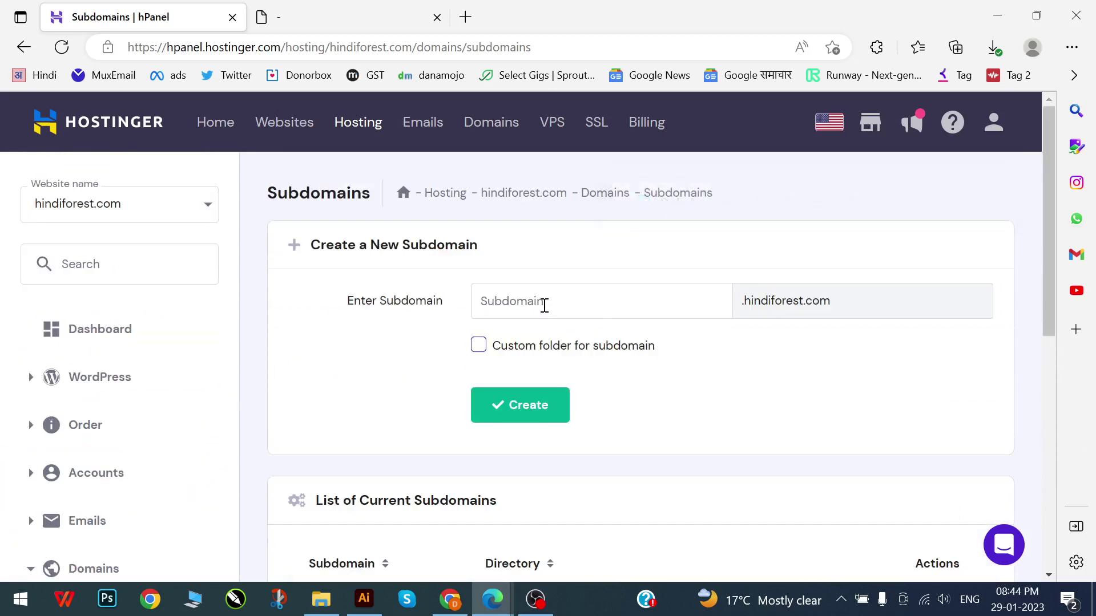
# Create subdomain 'english' with custom folder name 'english.hindiforest.com'.
pyautogui.write('english')
pyautogui.doubleClick(749, 302)
pyautogui.click(478, 345)
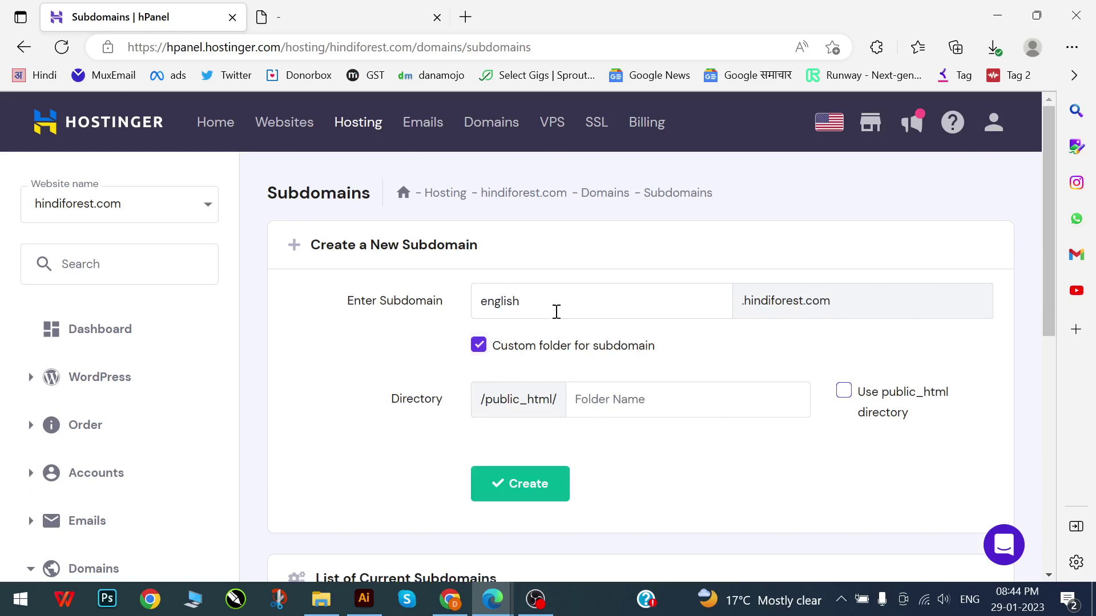
pyautogui.moveTo(556, 312); pyautogui.dragTo(376, 297)
pyautogui.hotkey('ctrl', 'c')
pyautogui.click(606, 398)
pyautogui.hotkey('ctrl', 'v')
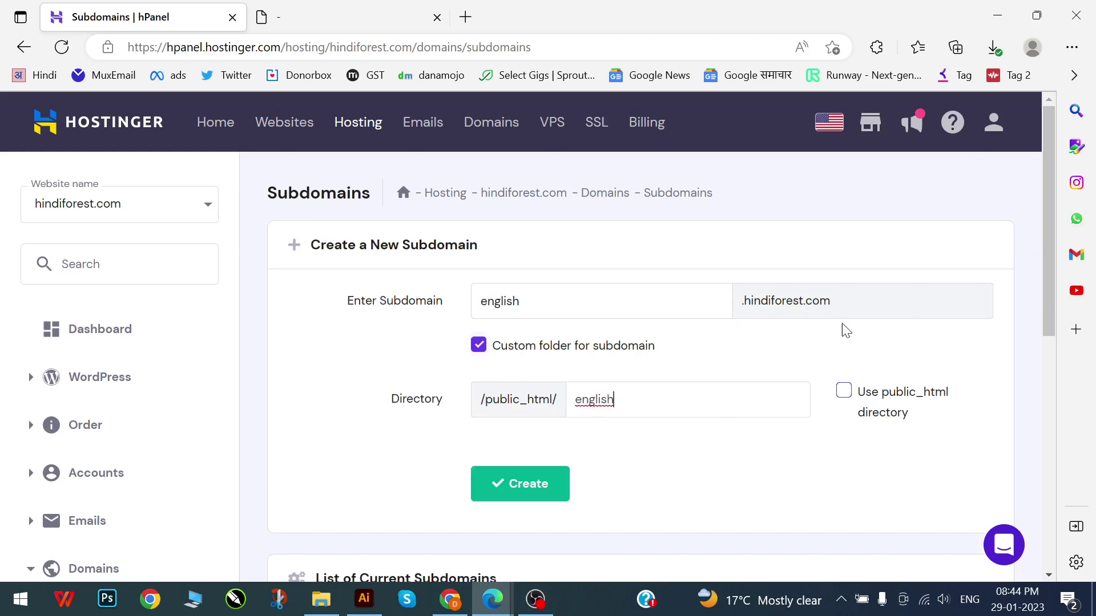
pyautogui.moveTo(856, 309); pyautogui.dragTo(735, 297)
pyautogui.click(623, 396)
pyautogui.write('.hindiforest.com')
pyautogui.press('BackSpace')
pyautogui.click(534, 487)
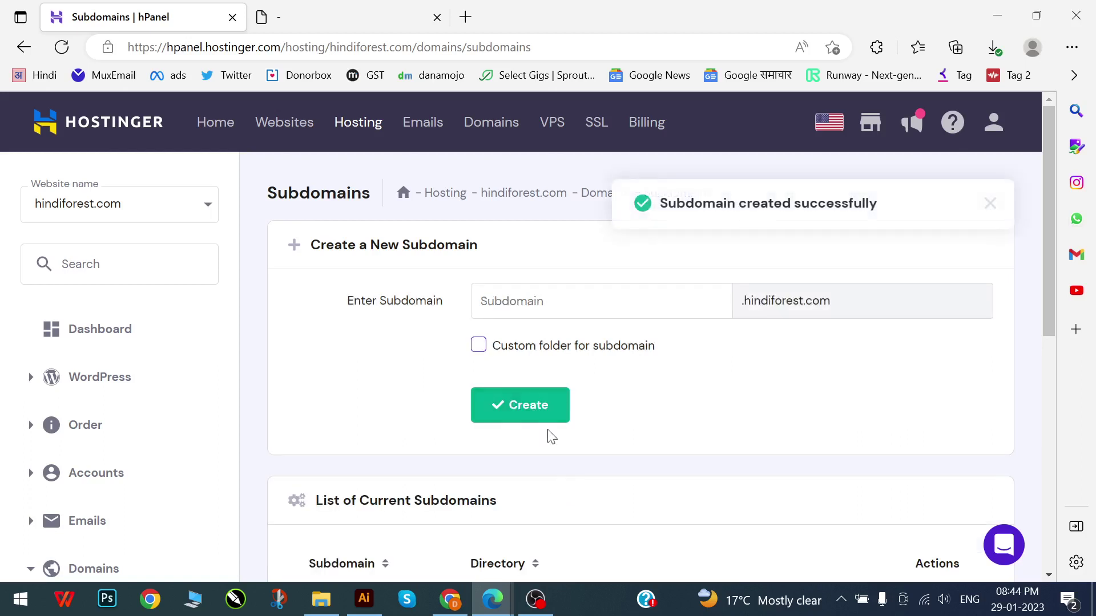
# Check the success message and scroll to confirm english.hindiforest.com appears in the subdomain list.
pyautogui.moveTo(675, 203); pyautogui.dragTo(931, 212)
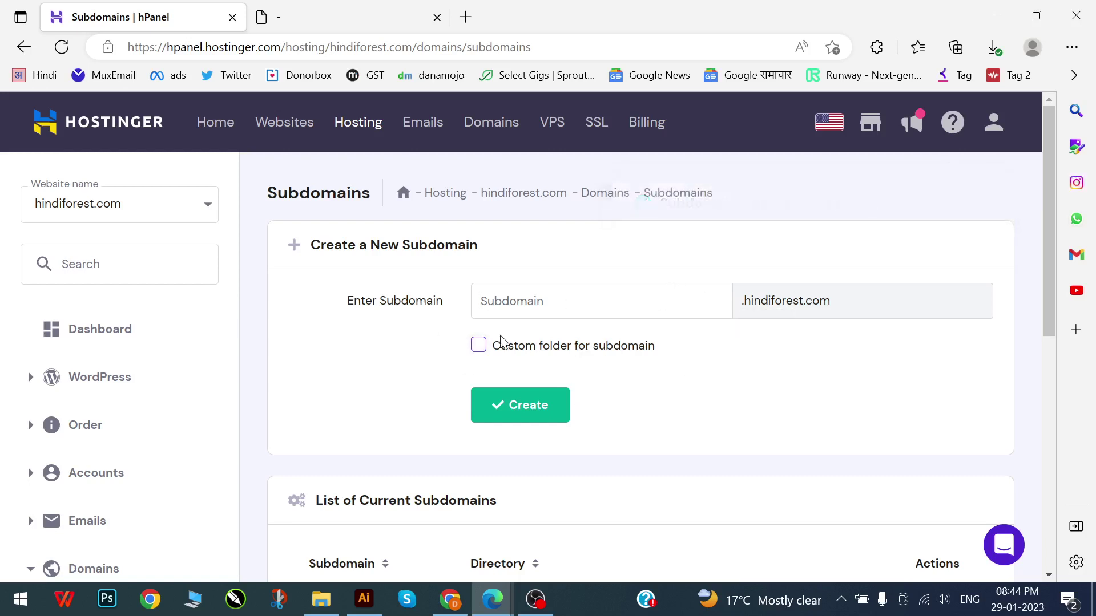
pyautogui.click(480, 346)
pyautogui.click(633, 406)
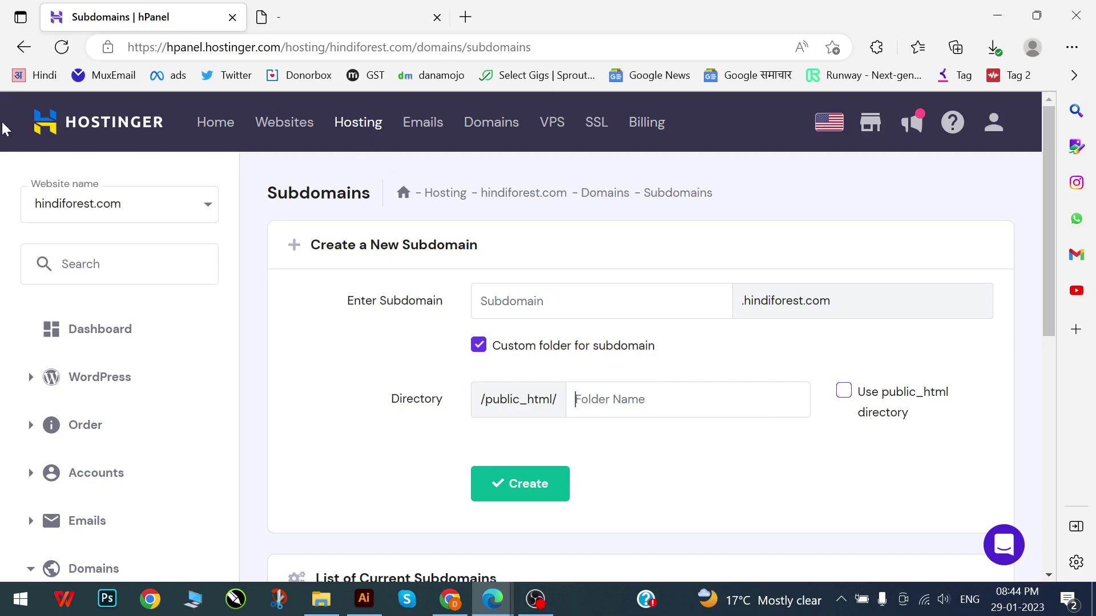
pyautogui.scroll(-1, 710, 333)
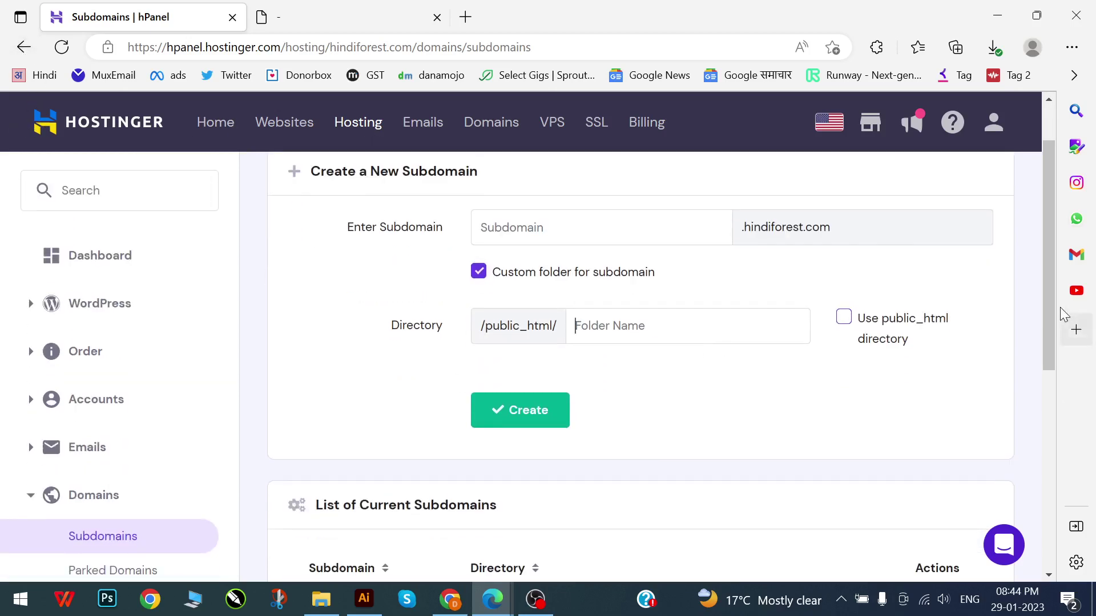
pyautogui.moveTo(1048, 294); pyautogui.dragTo(1050, 403)
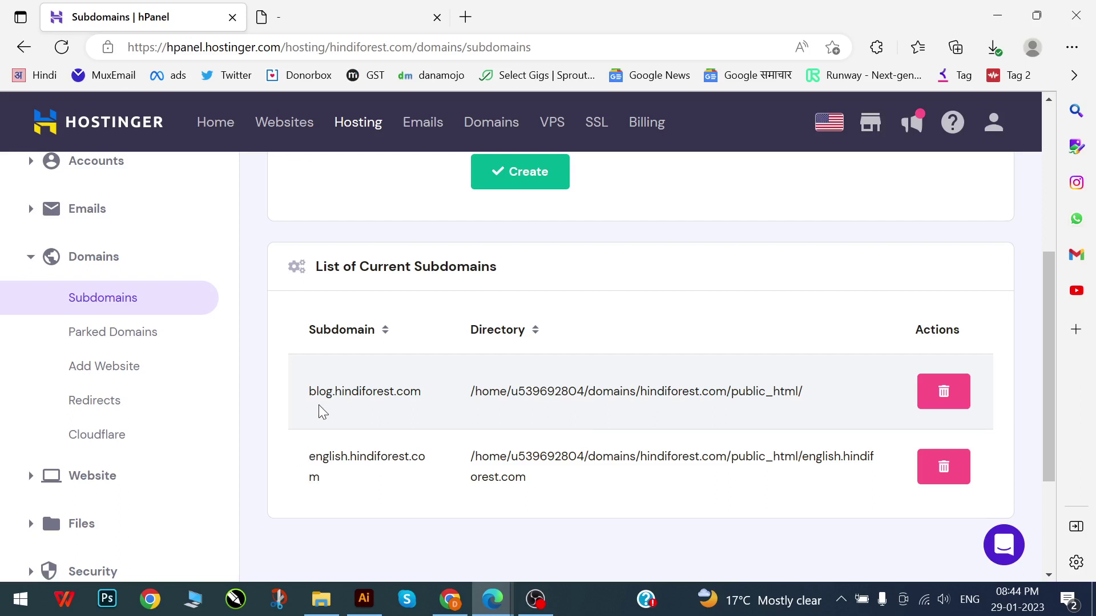
# Review the blog and english.hindiforest.com subdomain entries, then return to the Hosting overview.
pyautogui.moveTo(322, 412); pyautogui.dragTo(483, 410)
pyautogui.click(347, 394)
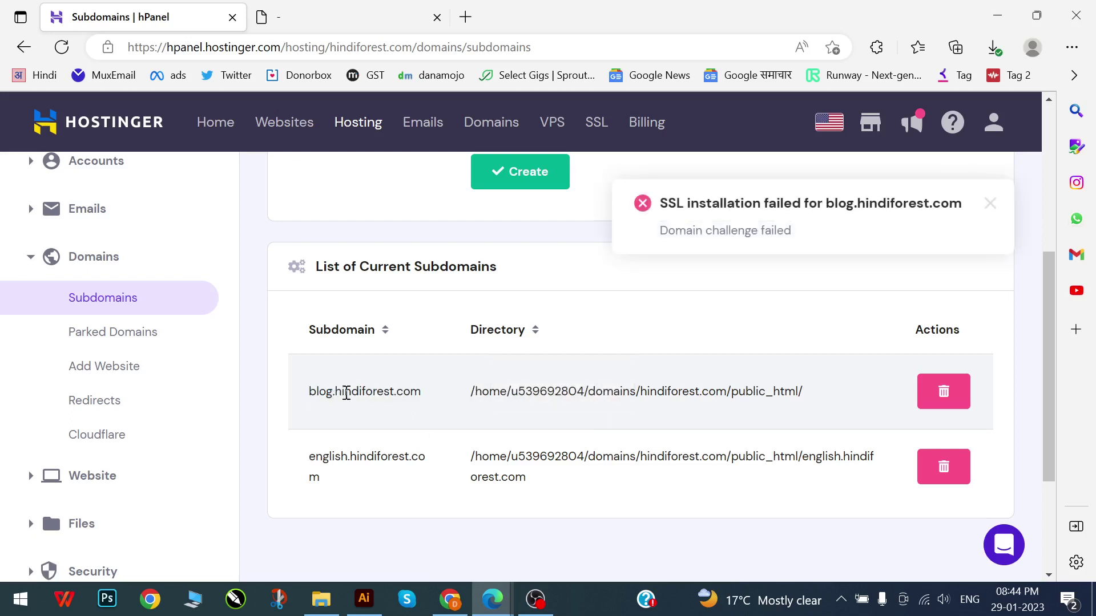
pyautogui.moveTo(309, 394); pyautogui.dragTo(425, 396)
pyautogui.moveTo(314, 456); pyautogui.dragTo(318, 480)
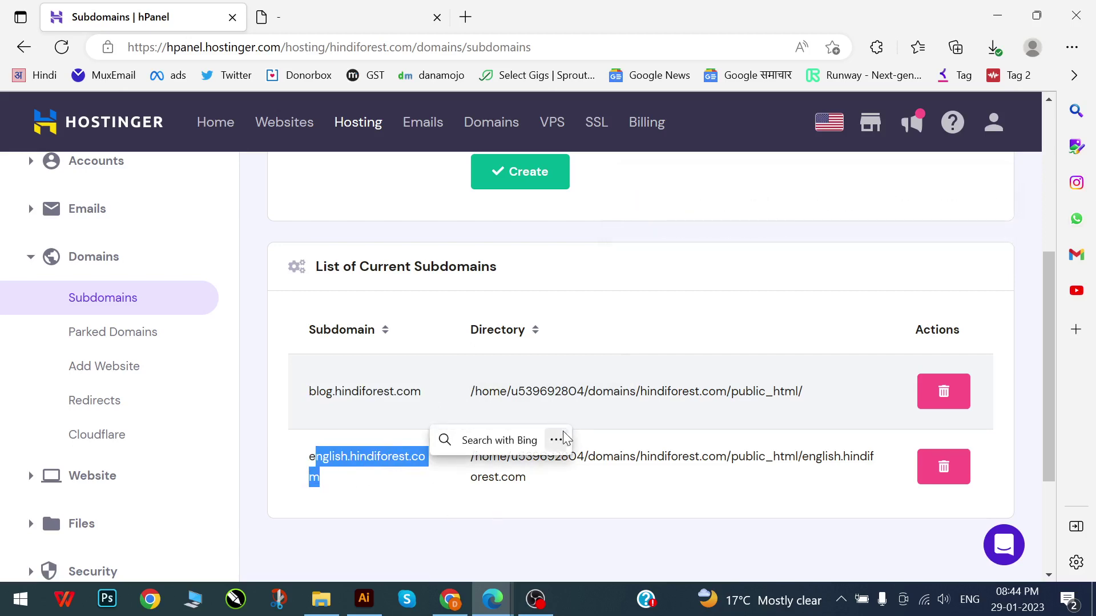
pyautogui.scroll(2, 489, 291)
pyautogui.click(357, 126)
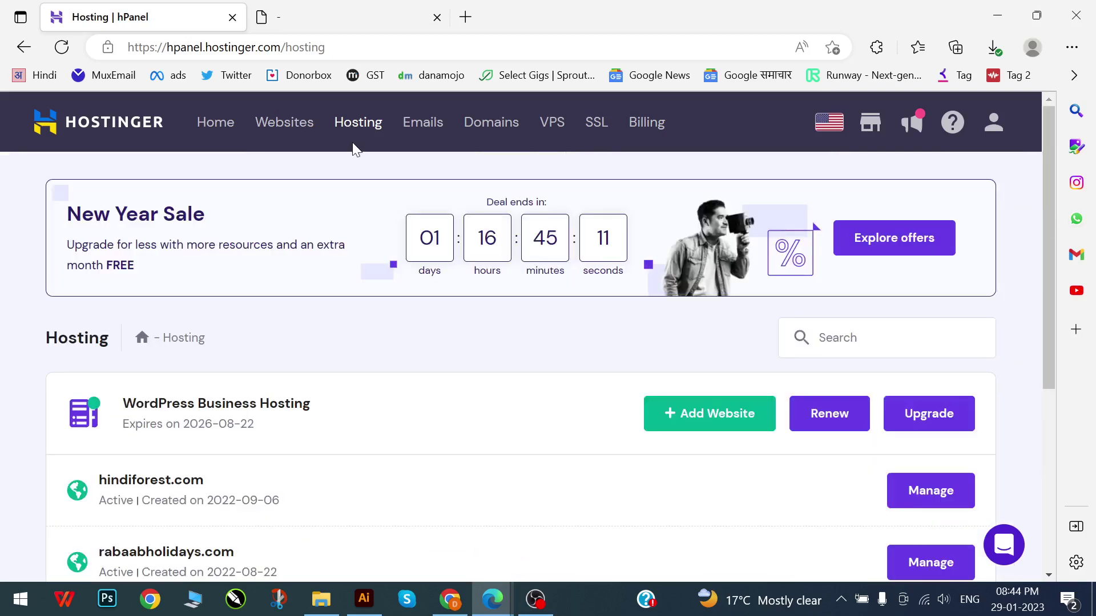
# Open the hindiforest.com hosting account from the Websites list.
pyautogui.scroll(-3, 472, 359)
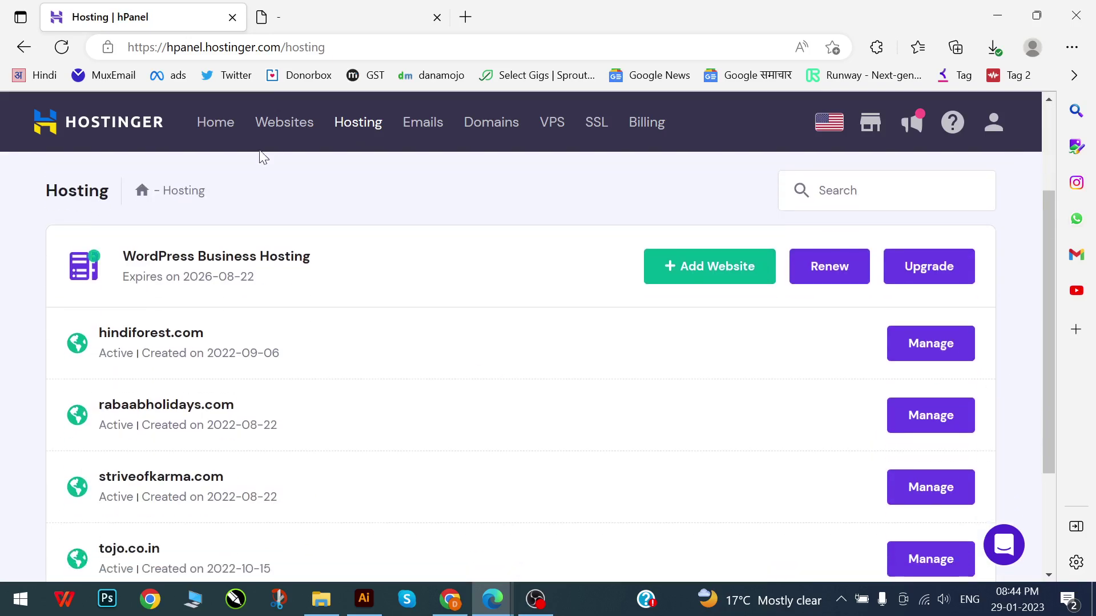
pyautogui.click(283, 123)
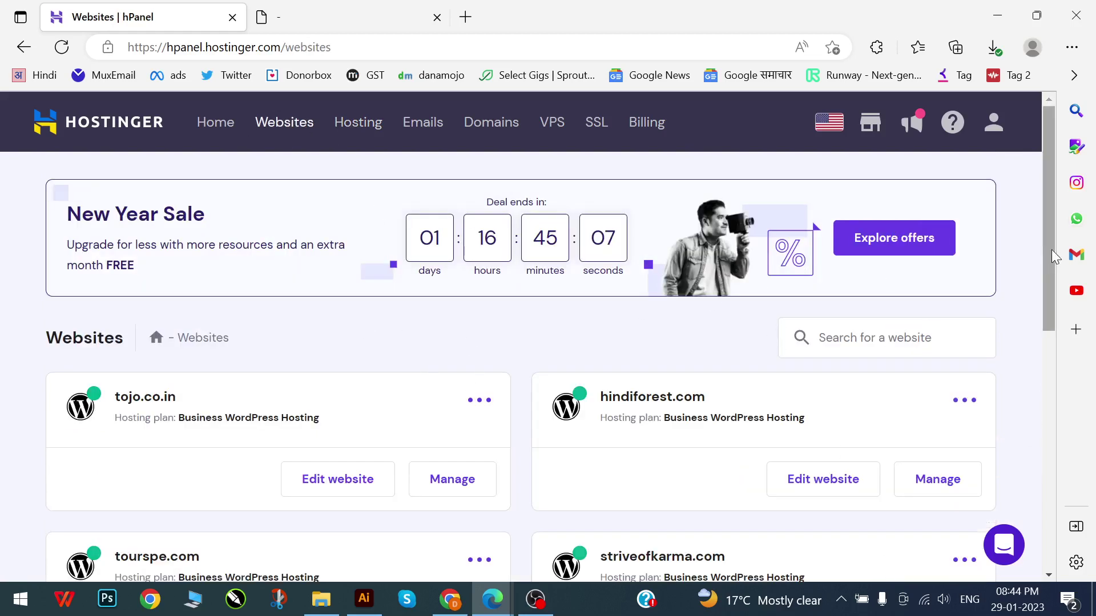
pyautogui.scroll(-2, 1027, 279)
pyautogui.click(947, 401)
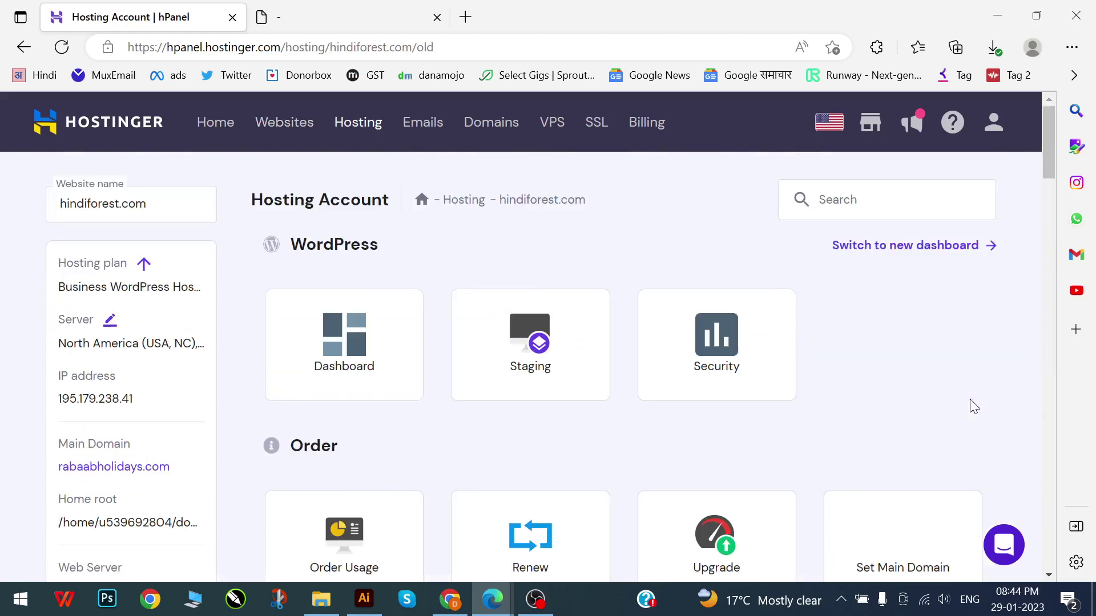
pyautogui.moveTo(1046, 161); pyautogui.dragTo(1091, 415)
# Open File Manager in a new tab and access only hindiforest.com's files.
pyautogui.click(372, 314)
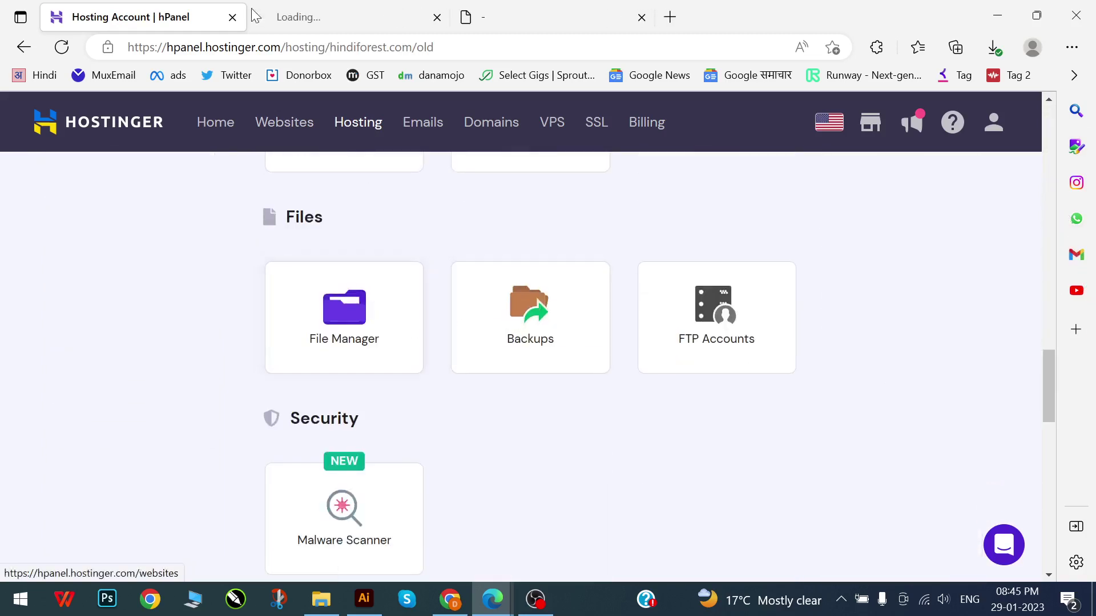
pyautogui.click(313, 14)
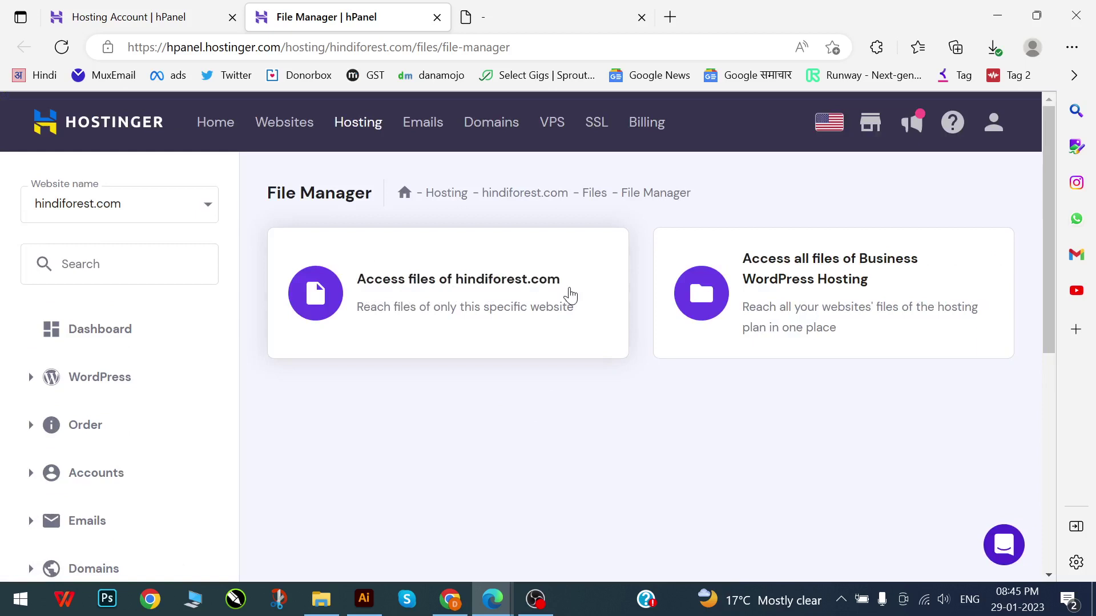
pyautogui.click(463, 283)
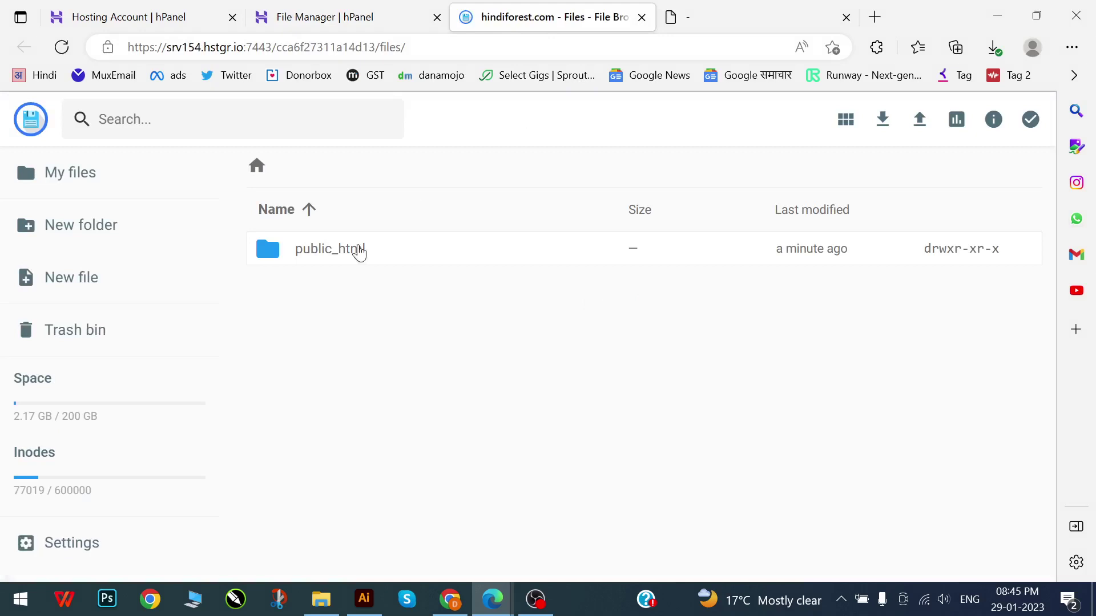
# Open public_html and select the english.hindiforest.com folder beside demo and the wp- folders.
pyautogui.doubleClick(344, 251)
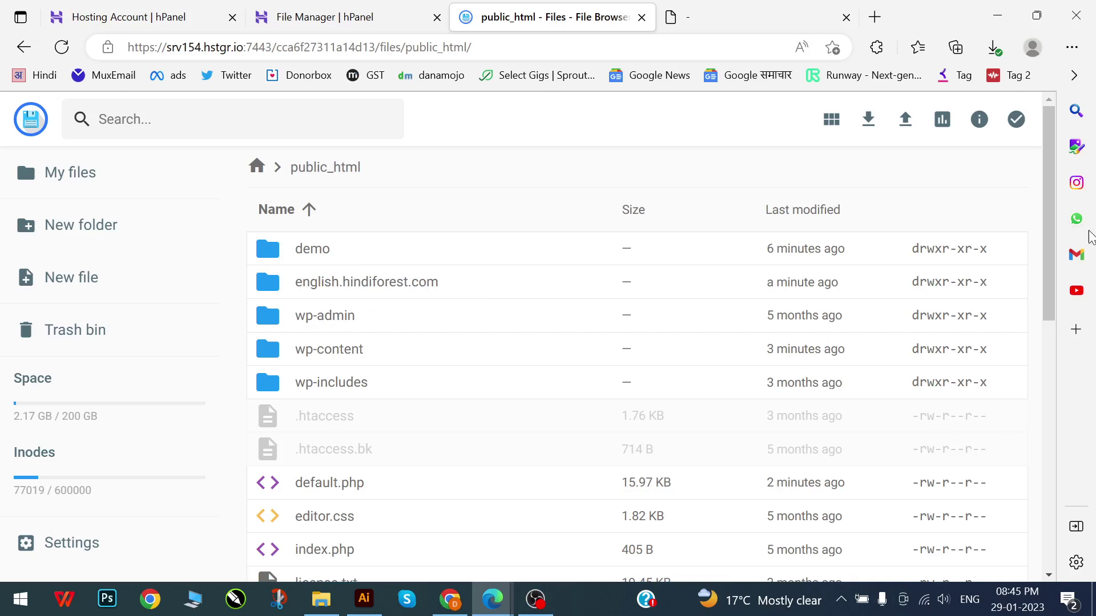
pyautogui.moveTo(1049, 228); pyautogui.dragTo(1027, 176)
pyautogui.hotkey('ctrl', '1')
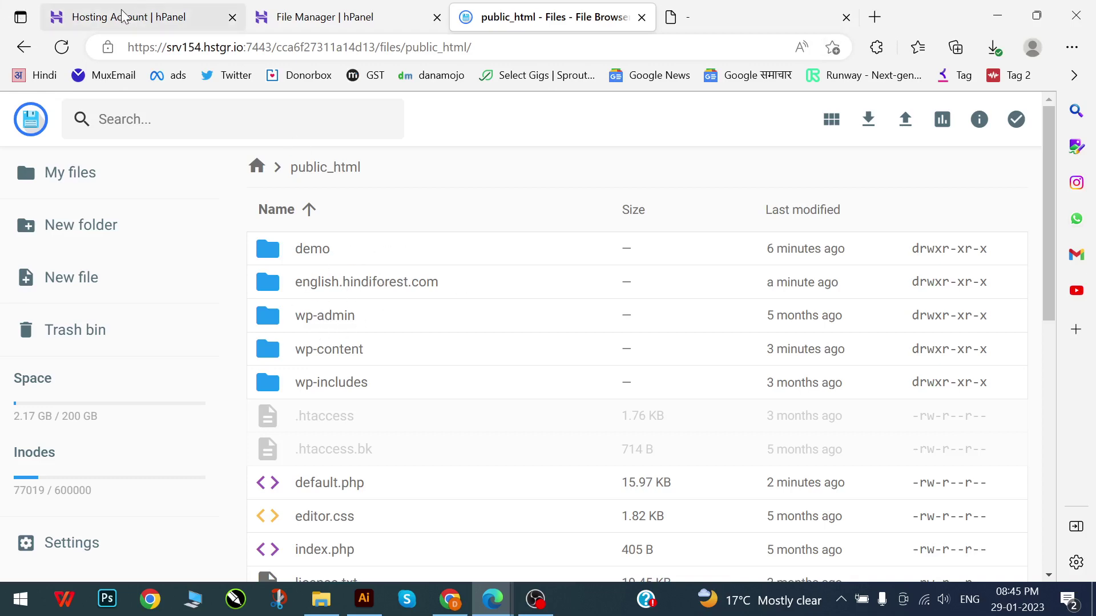
pyautogui.click(577, 19)
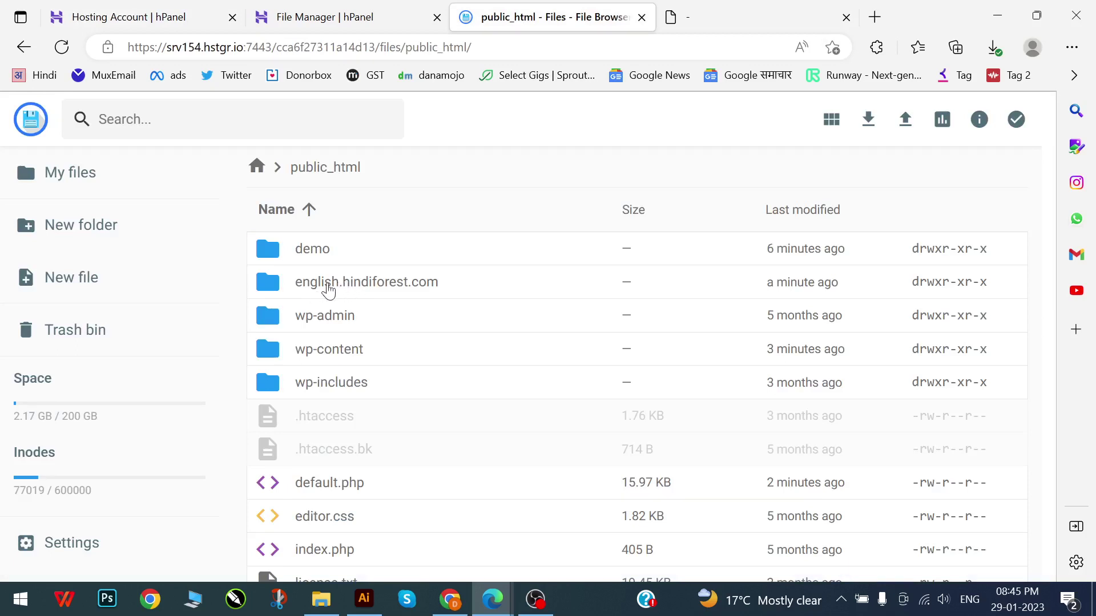
pyautogui.click(295, 290)
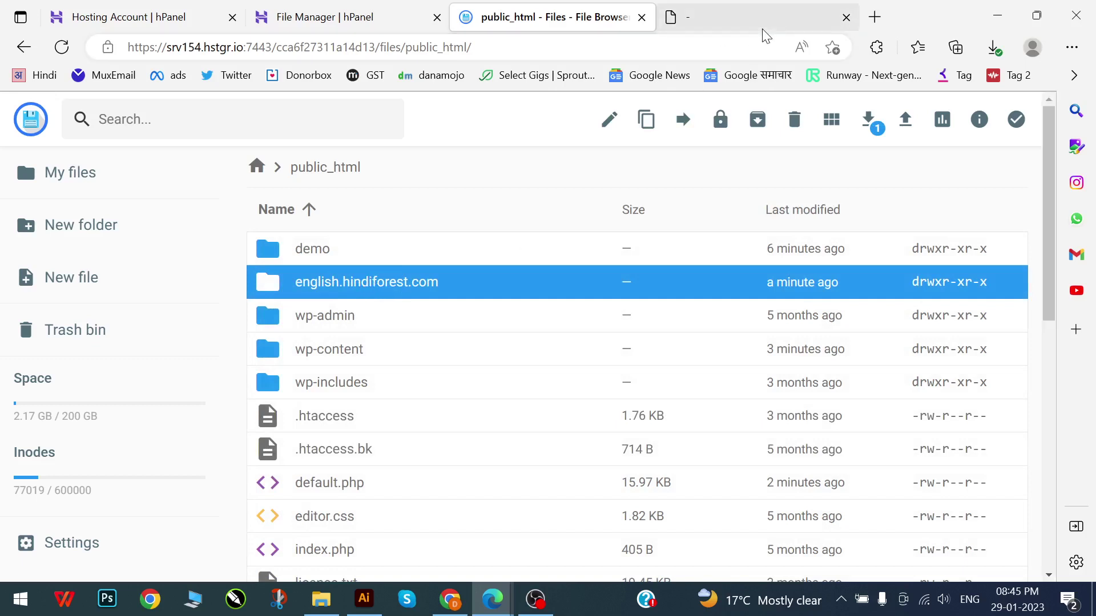
pyautogui.moveTo(766, 36)
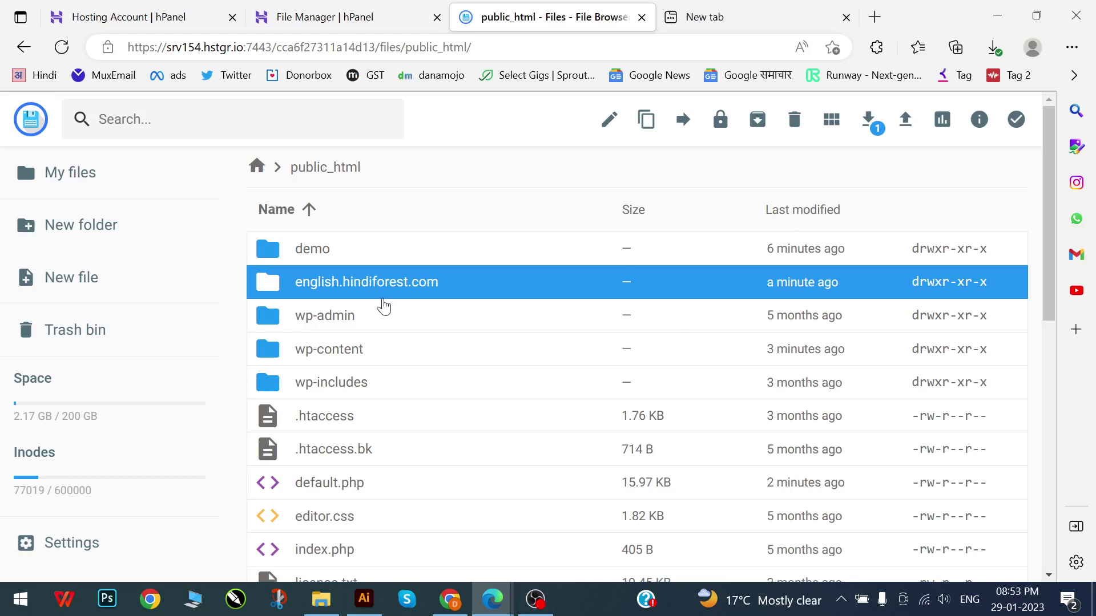
# Search Google for 'wordpress' and open the Download – WordPress.org result.
pyautogui.click(708, 17)
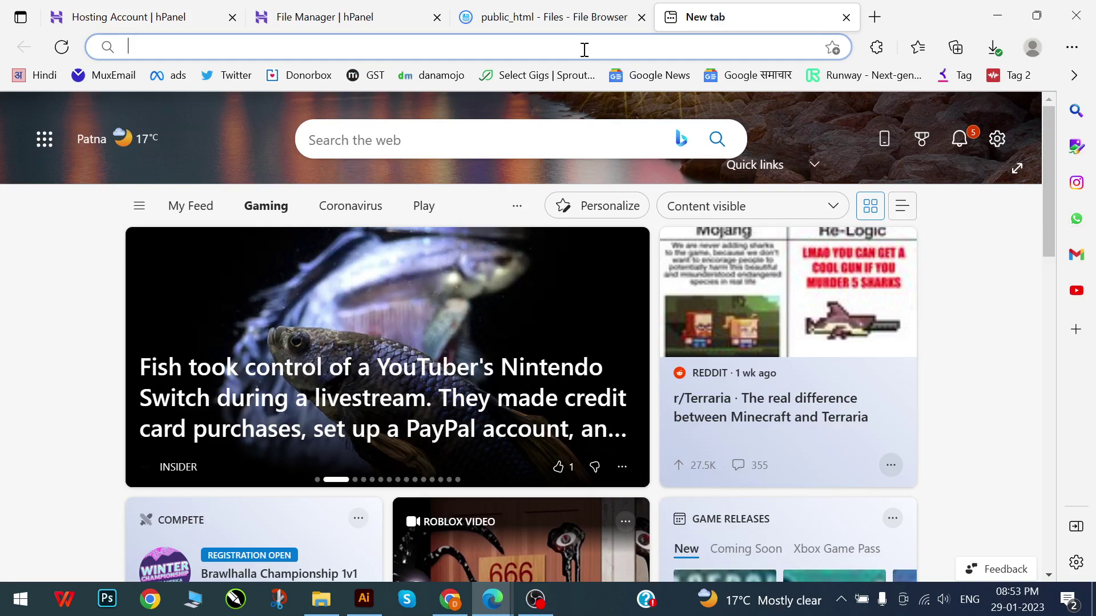
pyautogui.write('word')
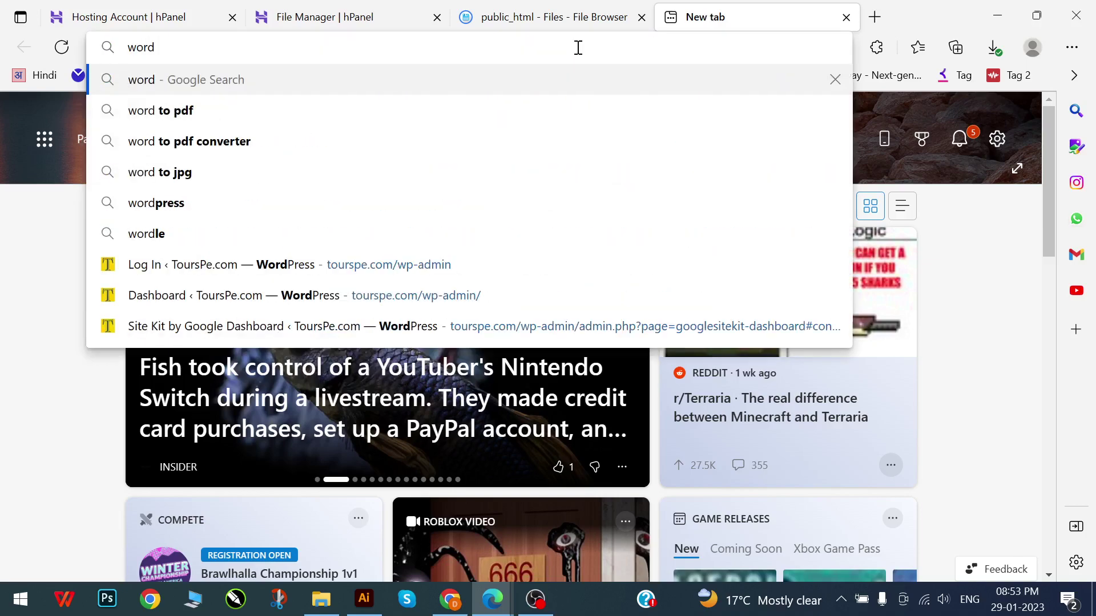
pyautogui.write('press')
pyautogui.press('Return')
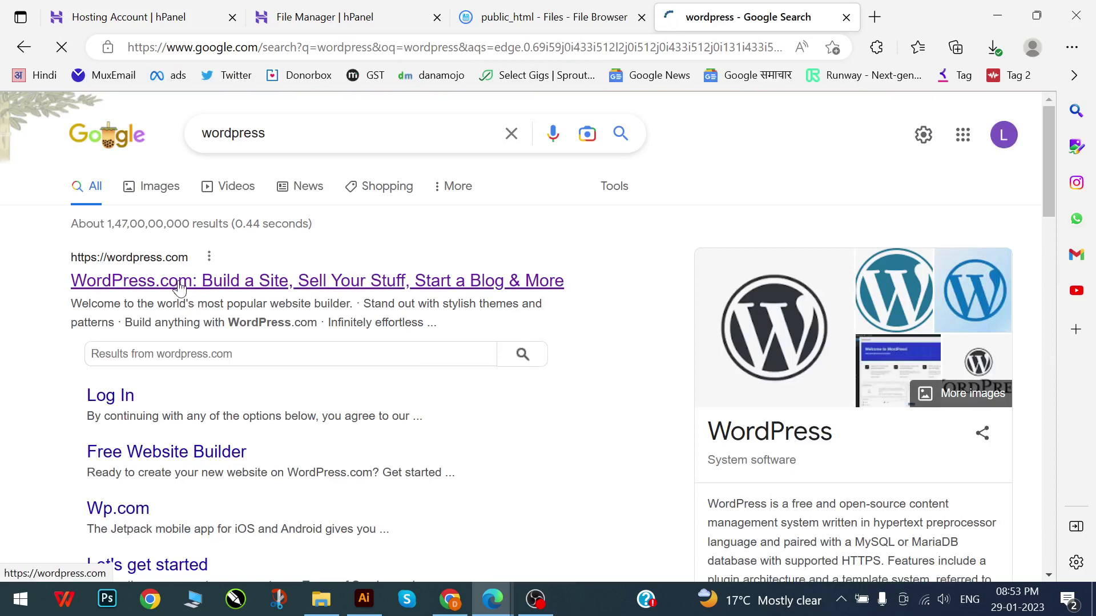
pyautogui.scroll(-2, 292, 302)
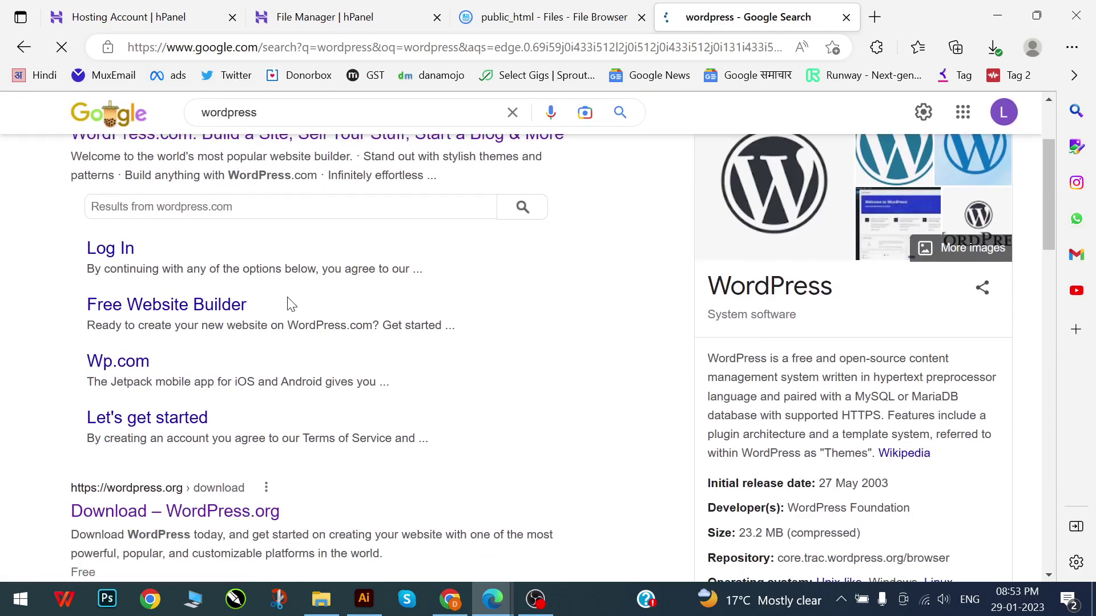
pyautogui.scroll(-1, 292, 304)
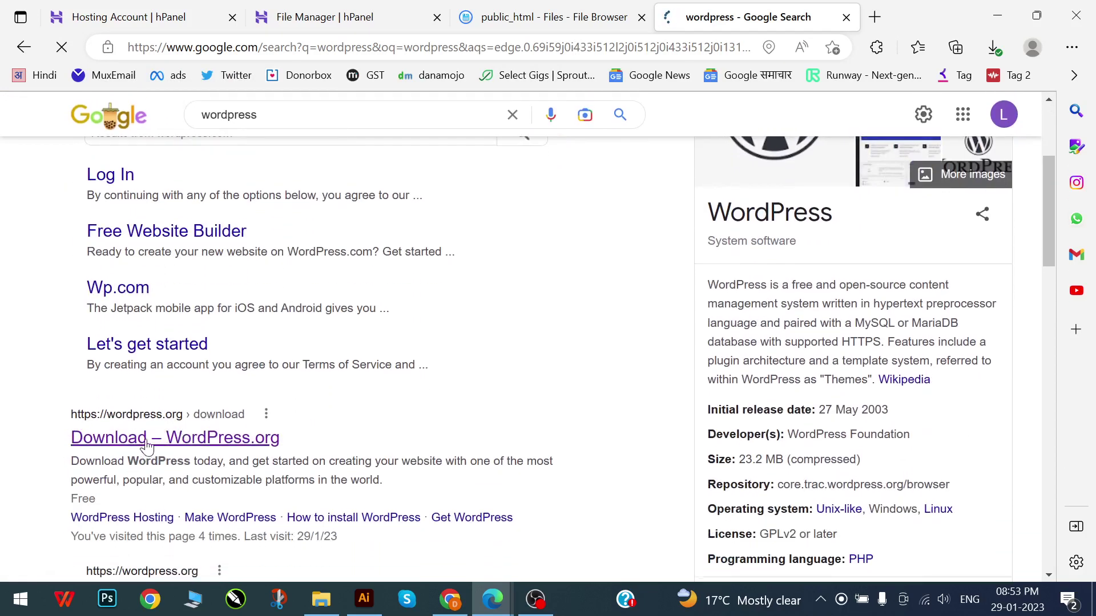
pyautogui.click(127, 449)
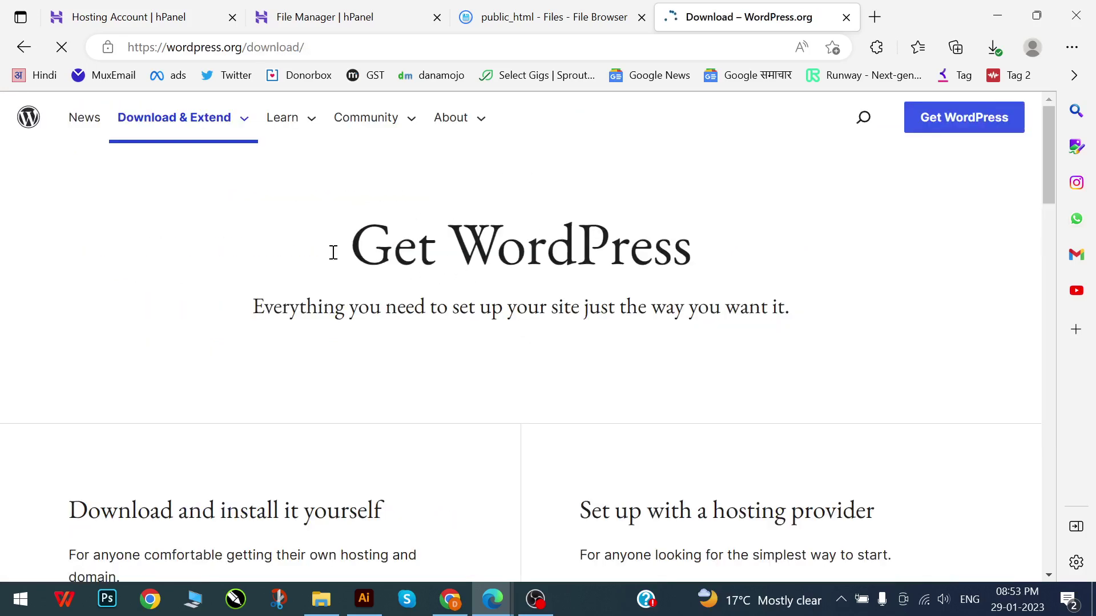
# Download the WordPress 6.1.1 zip from WordPress.org.
pyautogui.scroll(-6, 555, 349)
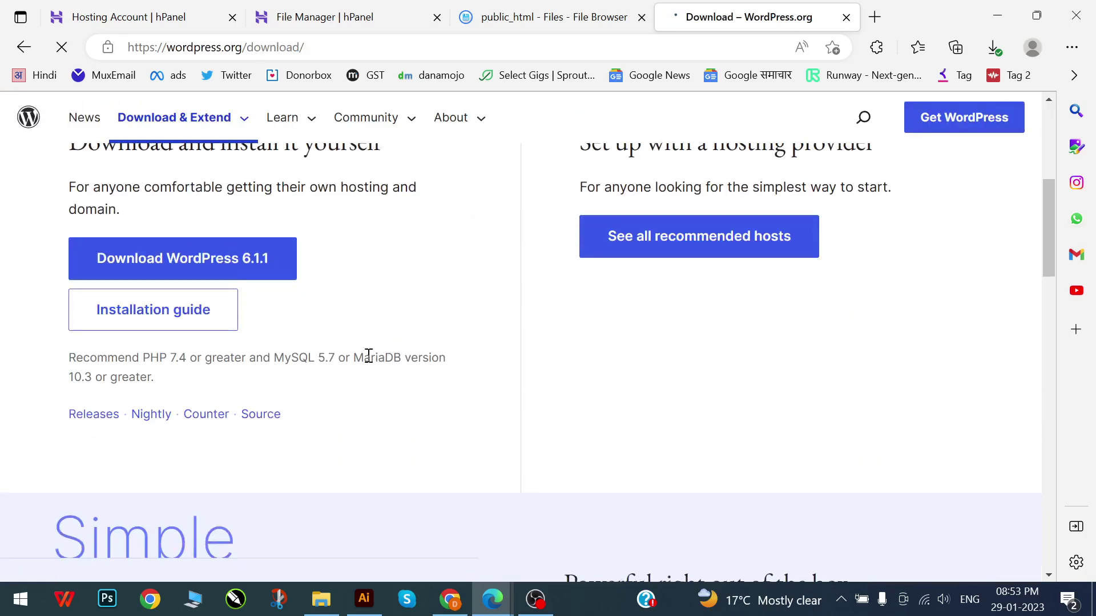
pyautogui.rightClick(145, 260)
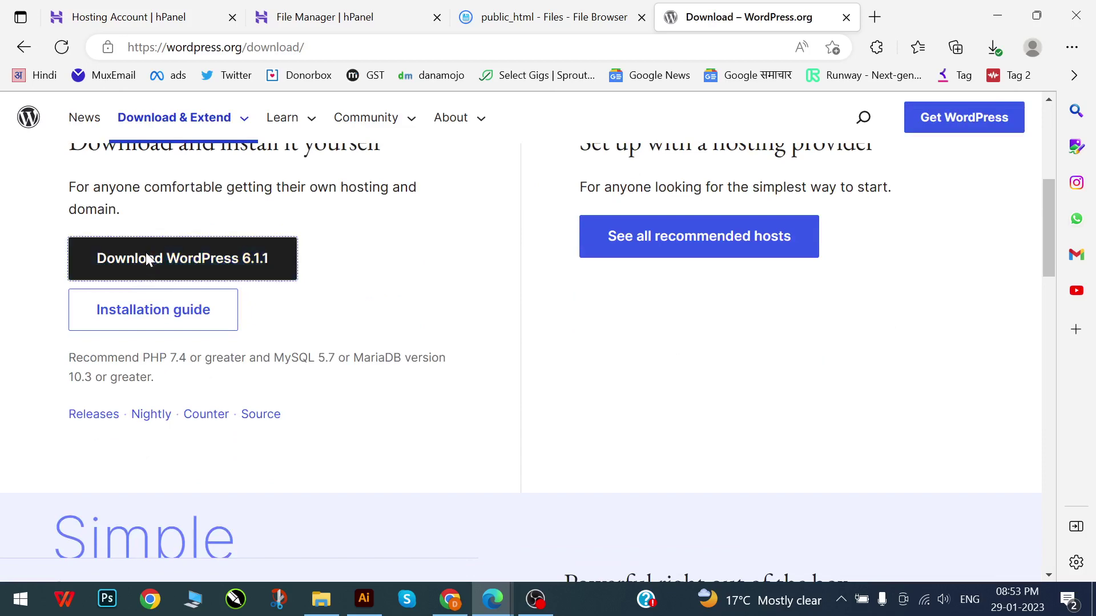
pyautogui.click(400, 235)
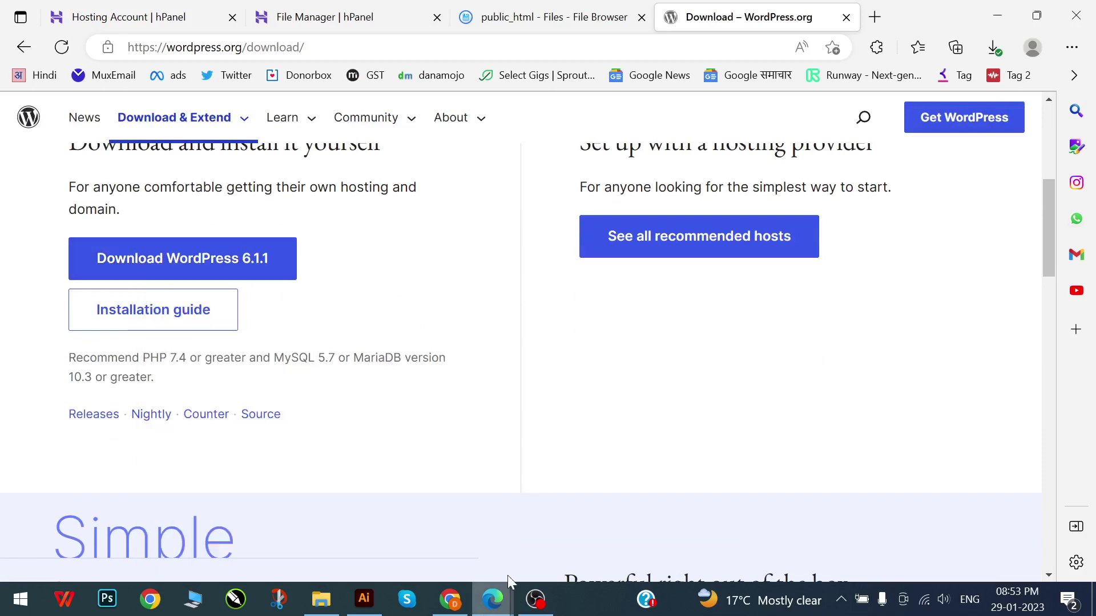
pyautogui.click(217, 265)
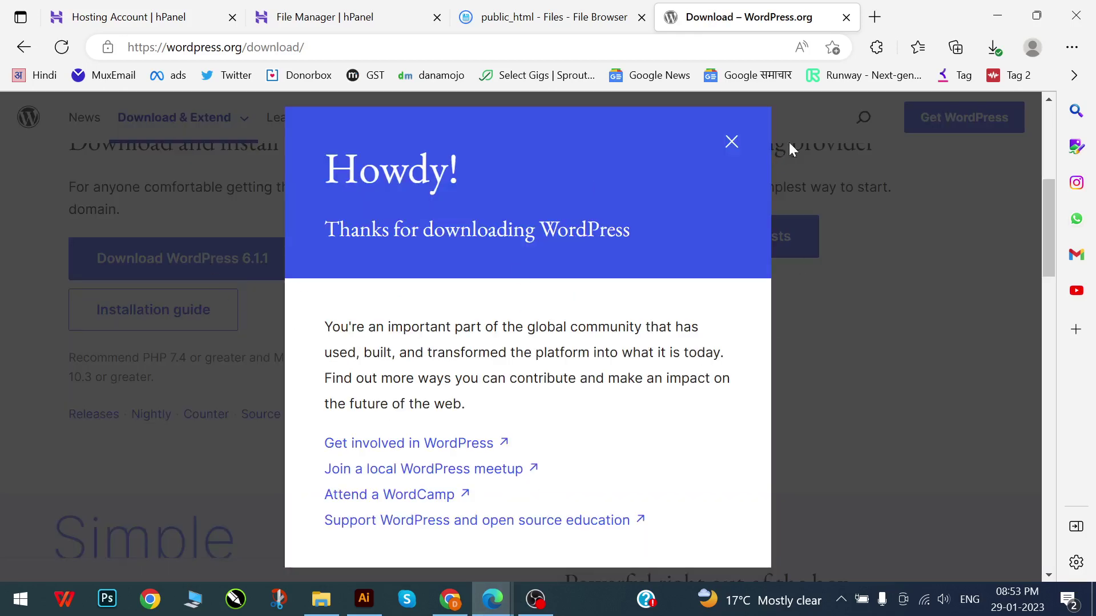
# Cancel the stalled duplicate wordpress-6.1.1 (1).zip download, keeping one copy.
pyautogui.click(874, 17)
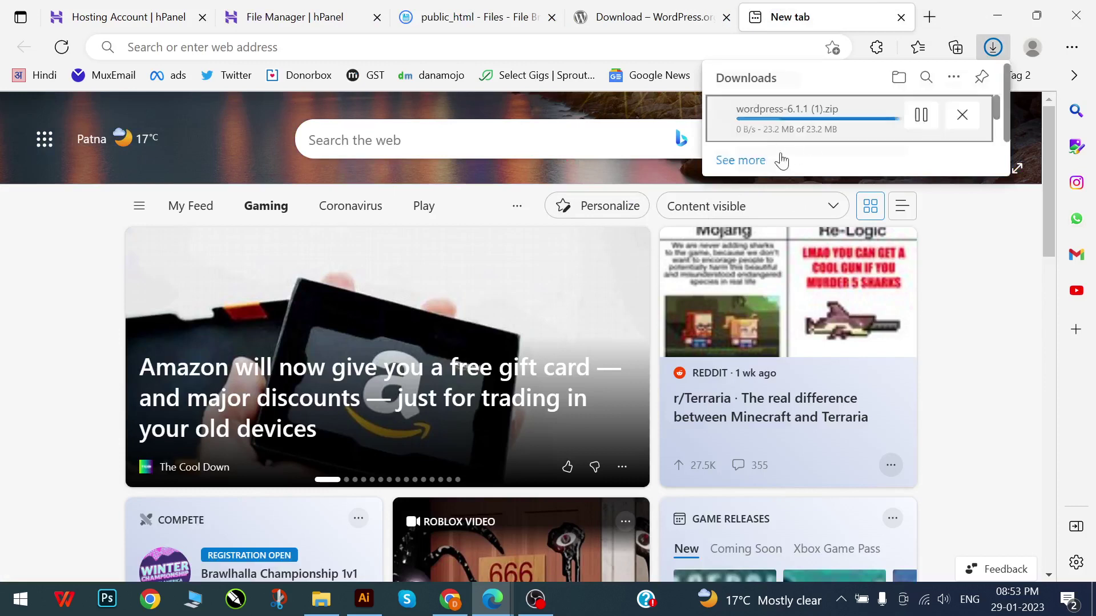
pyautogui.click(782, 161)
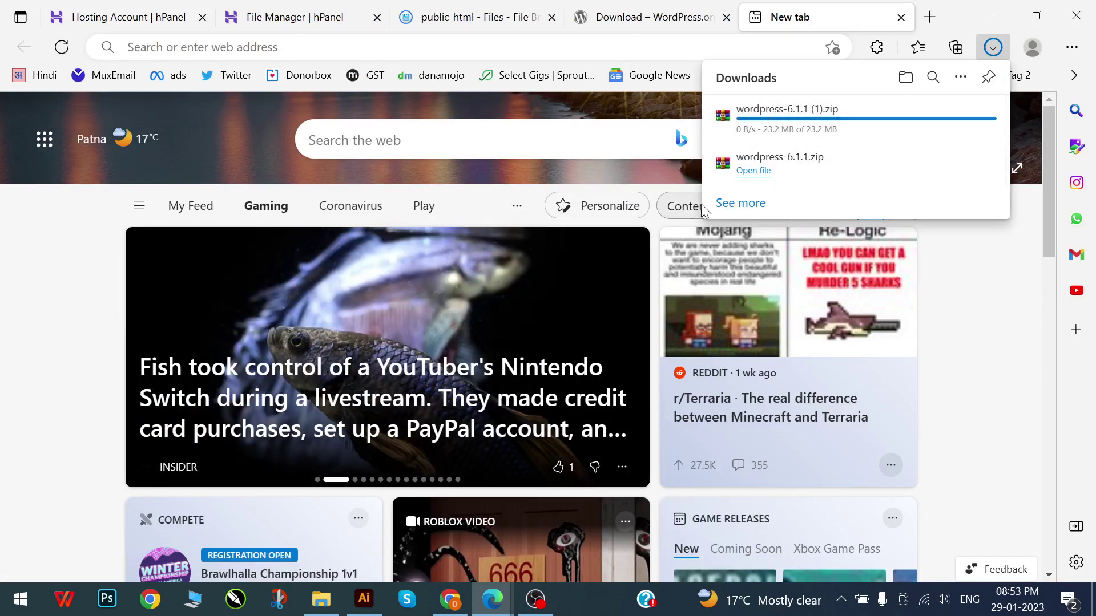
pyautogui.click(976, 121)
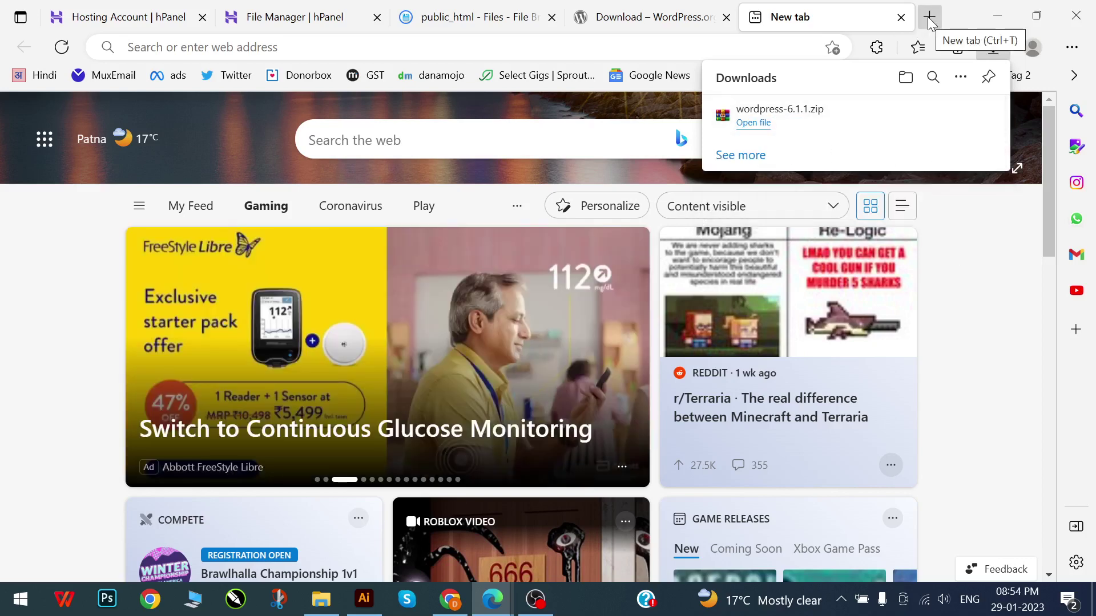
pyautogui.click(473, 17)
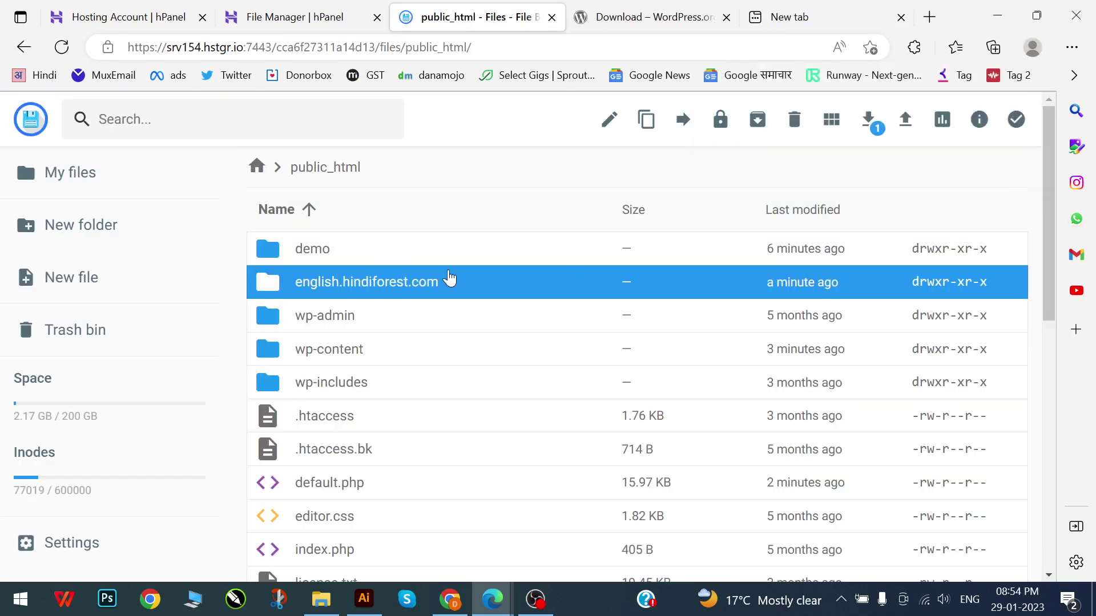
# Dismiss the WordPress thank-you message and open the english.hindiforest.com folder.
pyautogui.click(661, 27)
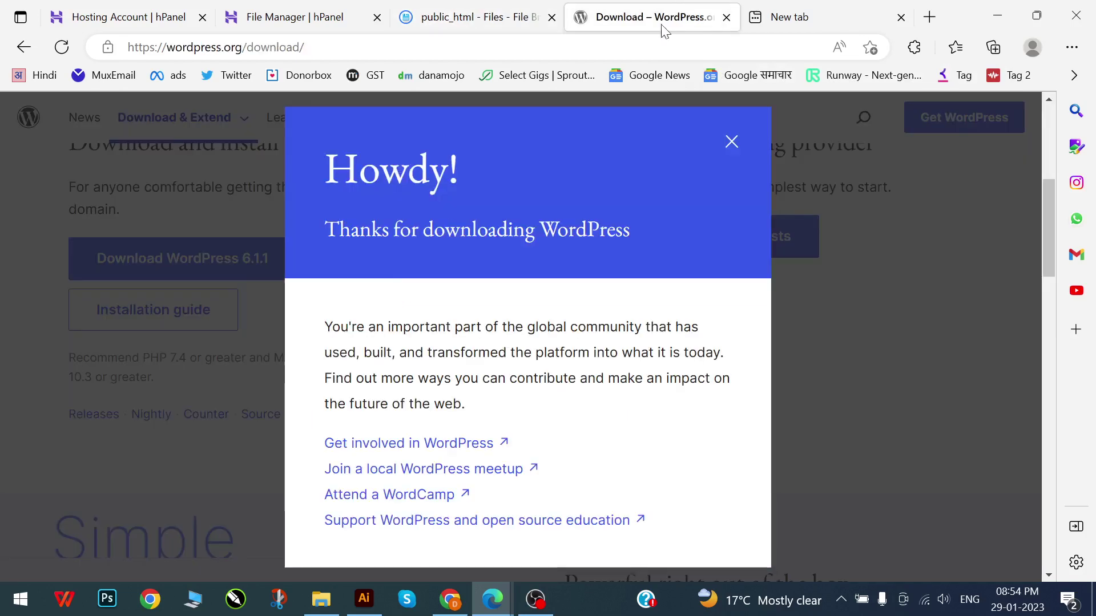
pyautogui.click(731, 142)
pyautogui.click(474, 17)
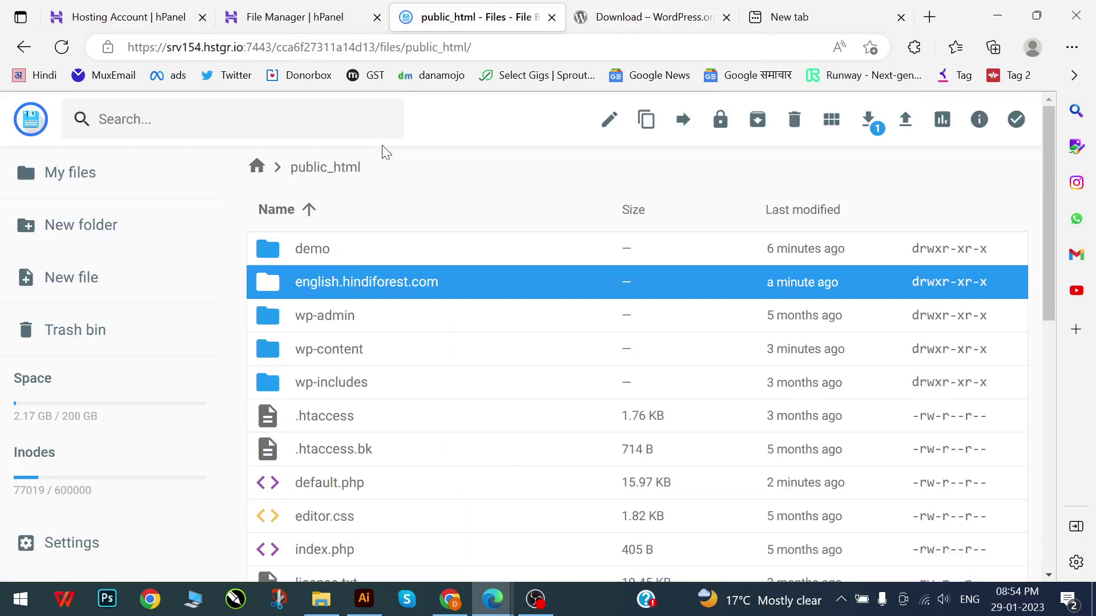
pyautogui.doubleClick(345, 294)
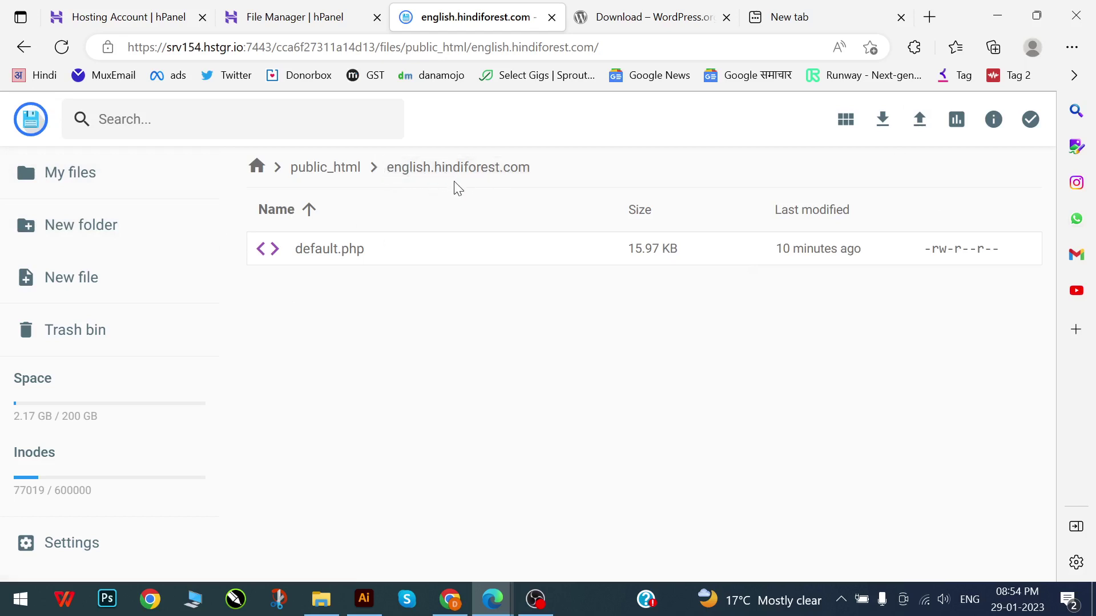
# Copy the folder name and load english.hindiforest.com, showing Hostinger's 'You Are All Set to Go!' page.
pyautogui.moveTo(556, 166); pyautogui.dragTo(391, 185)
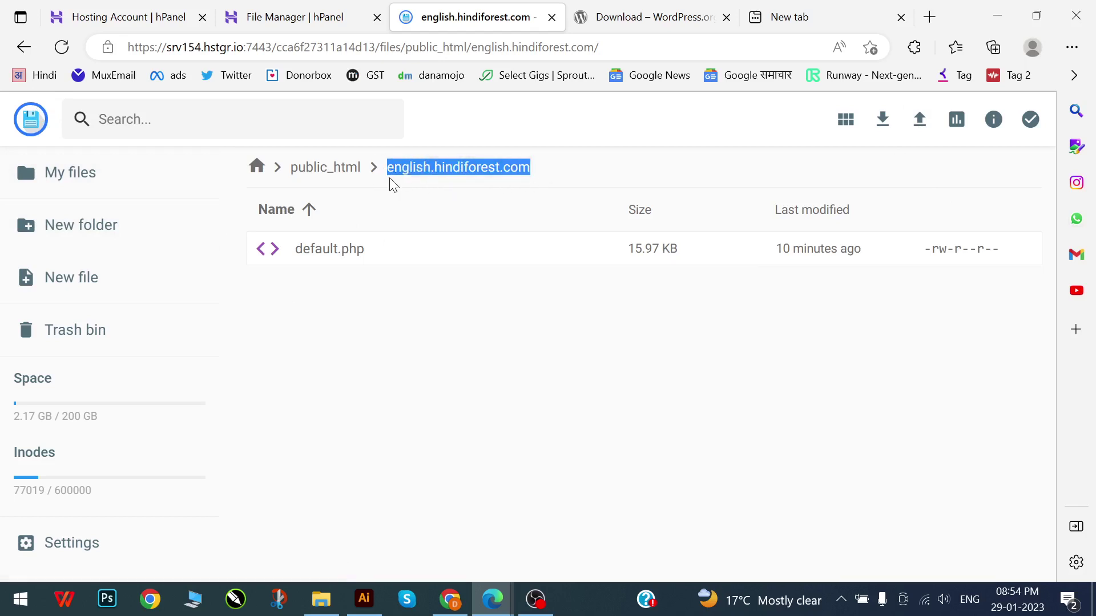
pyautogui.rightClick(405, 178)
pyautogui.click(480, 193)
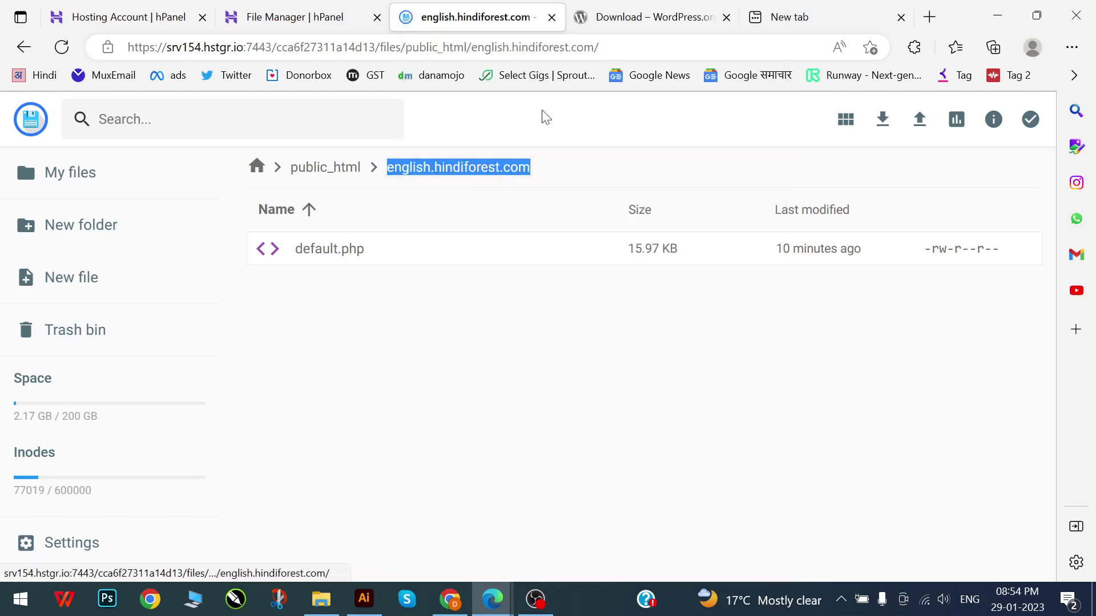
pyautogui.click(645, 21)
pyautogui.click(669, 46)
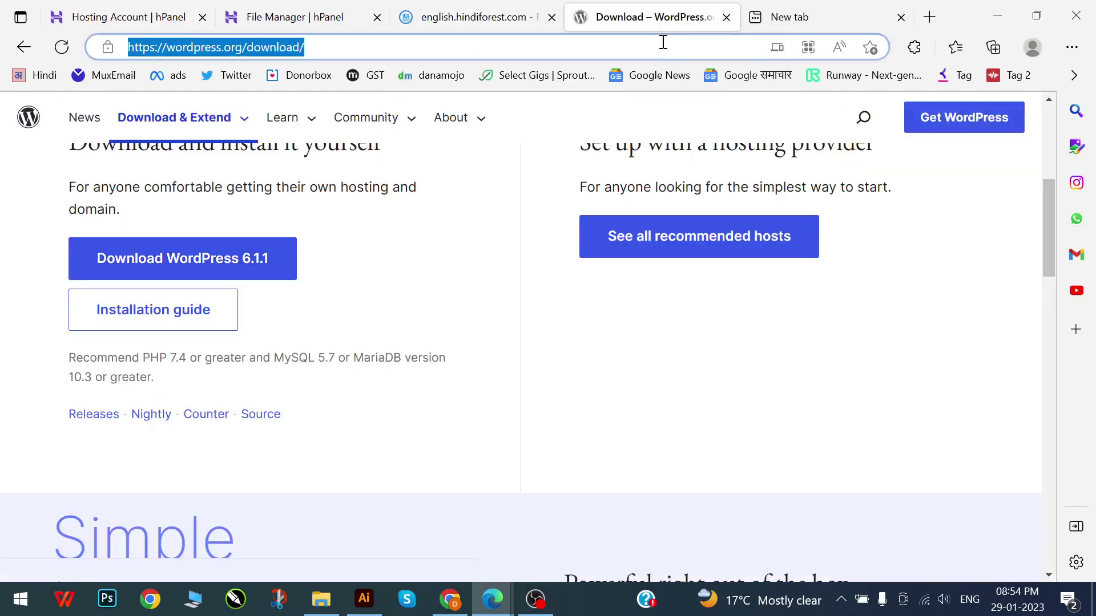
pyautogui.hotkey('ctrl', 'v')
pyautogui.press('Return')
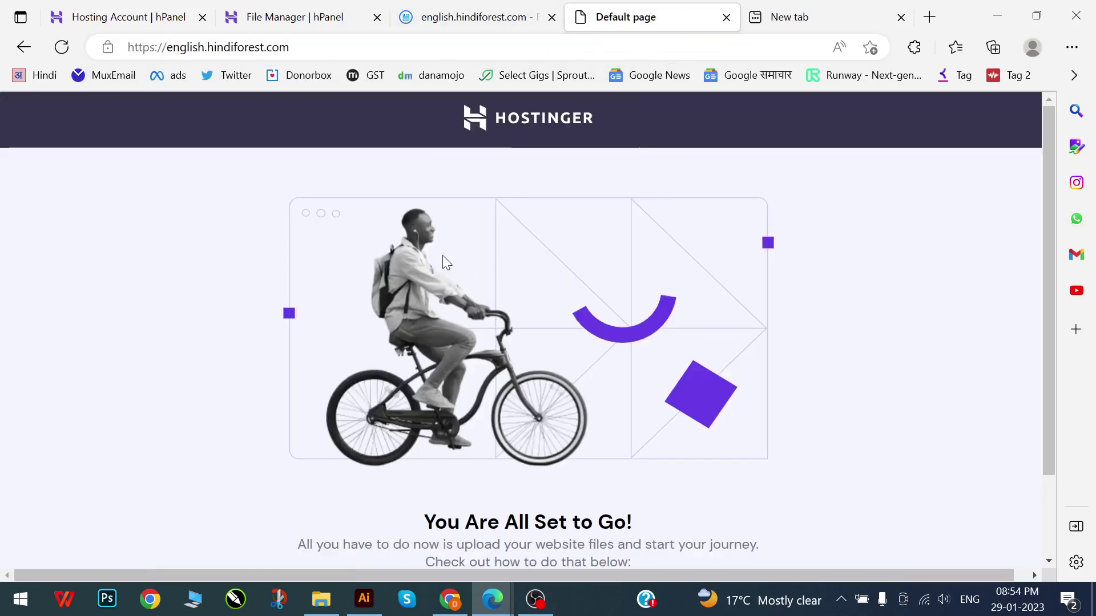
# Reopen the english.hindiforest.com folder in File Manager, which holds only default.php.
pyautogui.click(456, 17)
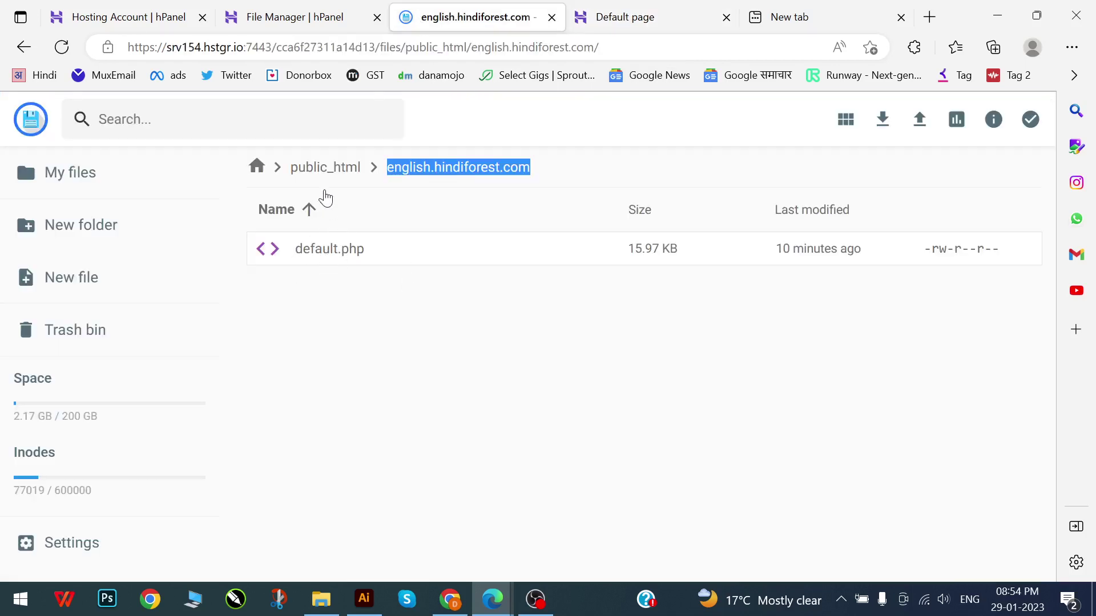
pyautogui.click(327, 169)
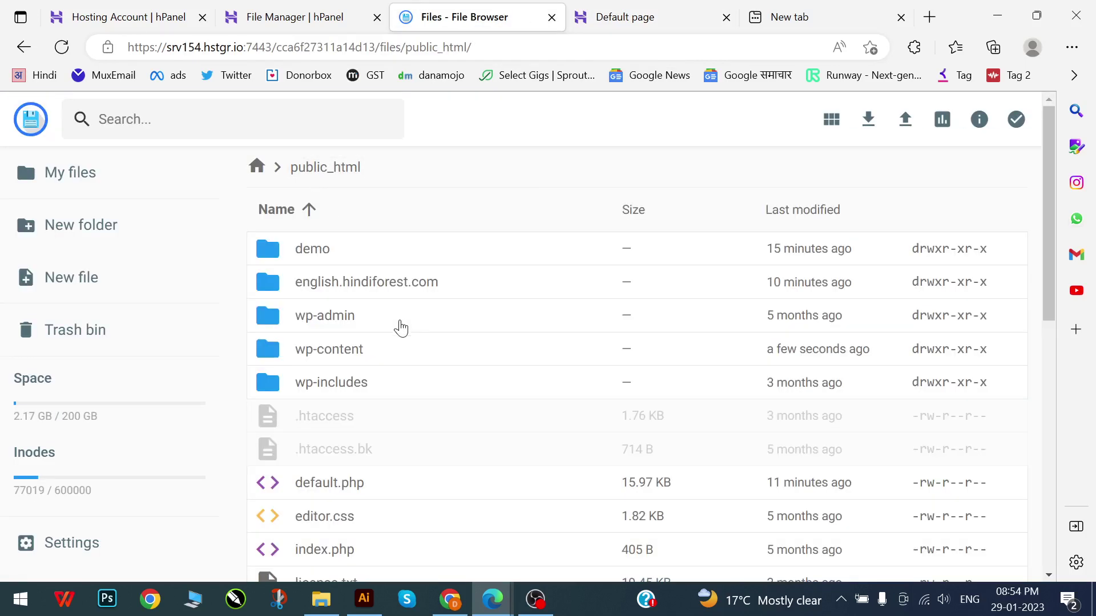
pyautogui.doubleClick(297, 288)
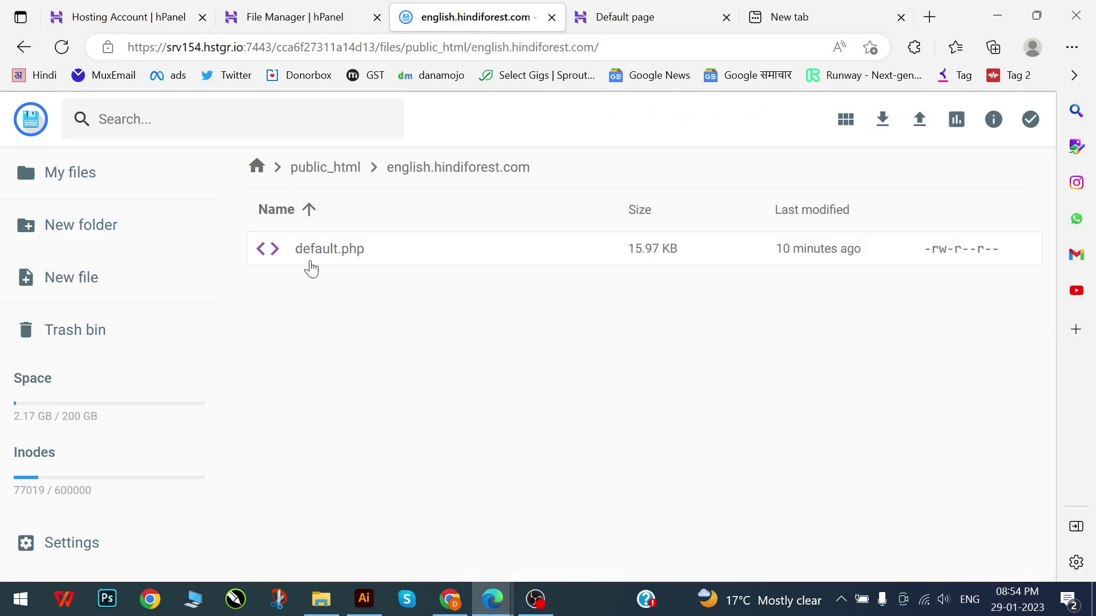
# Select default.php and view the site's current Hostinger default page.
pyautogui.click(314, 261)
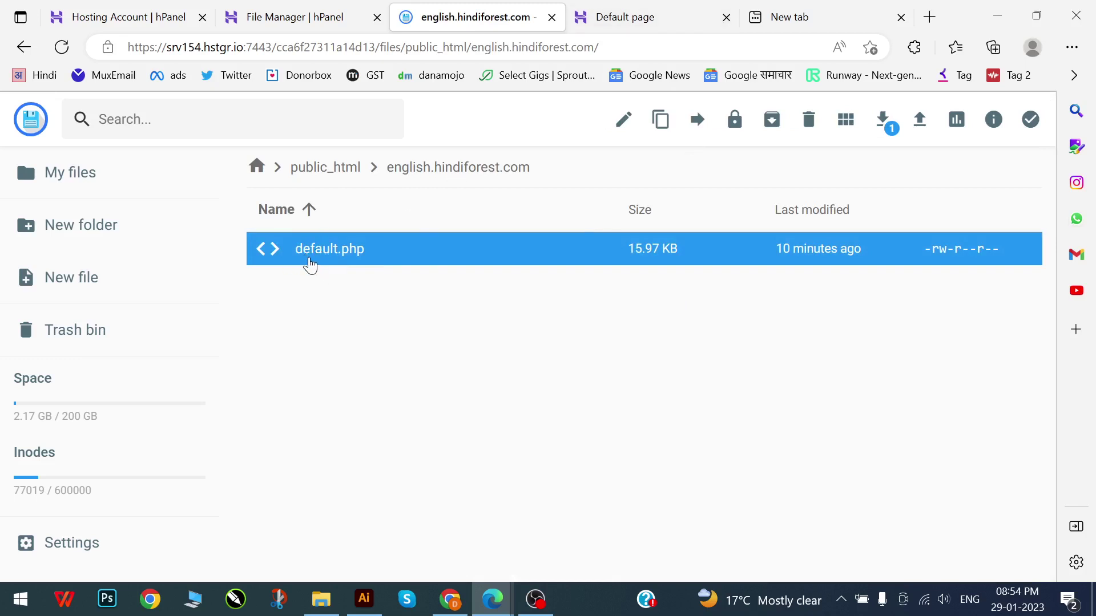
pyautogui.click(665, 20)
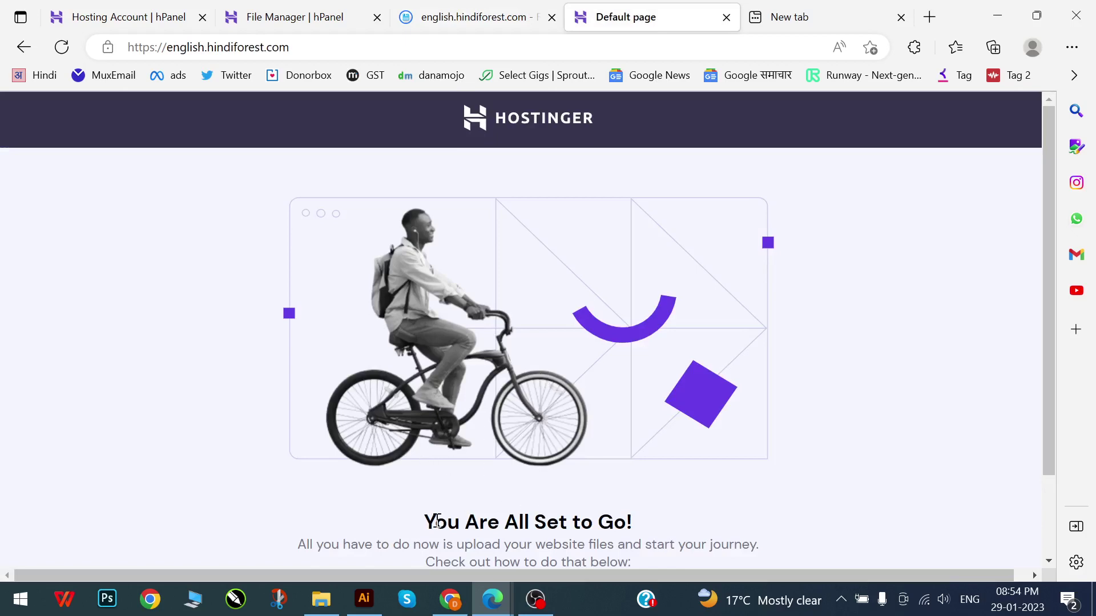
pyautogui.moveTo(437, 520); pyautogui.dragTo(675, 546)
pyautogui.click(477, 16)
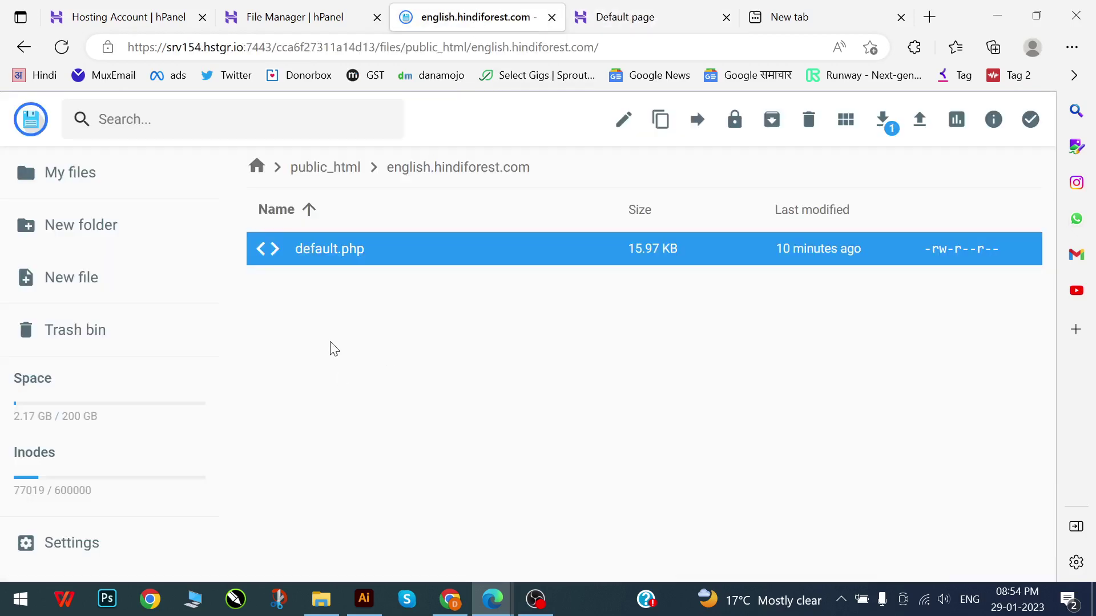
# Replace all of default.php's code with 'hi' and save it.
pyautogui.rightClick(330, 255)
pyautogui.click(434, 299)
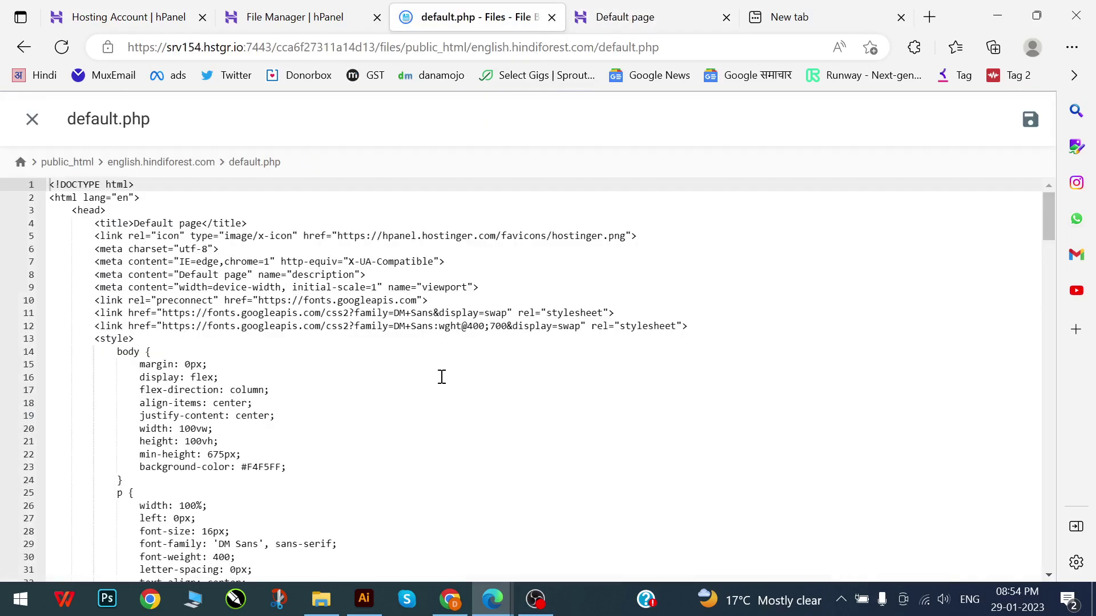
pyautogui.click(442, 377)
pyautogui.hotkey('ctrl', 'a')
pyautogui.press('Delete')
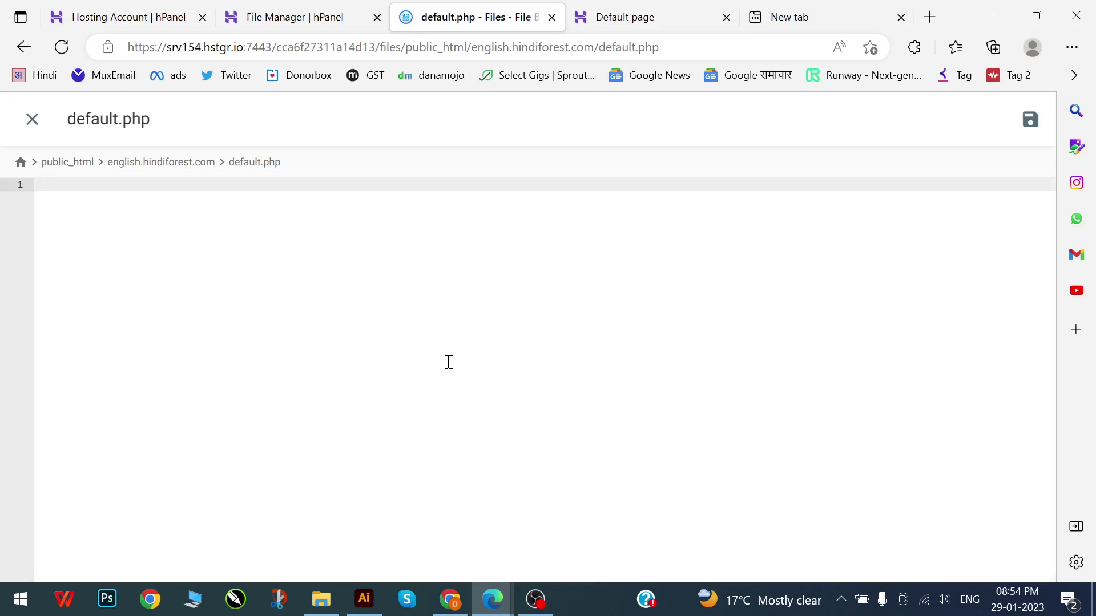
pyautogui.click(1030, 119)
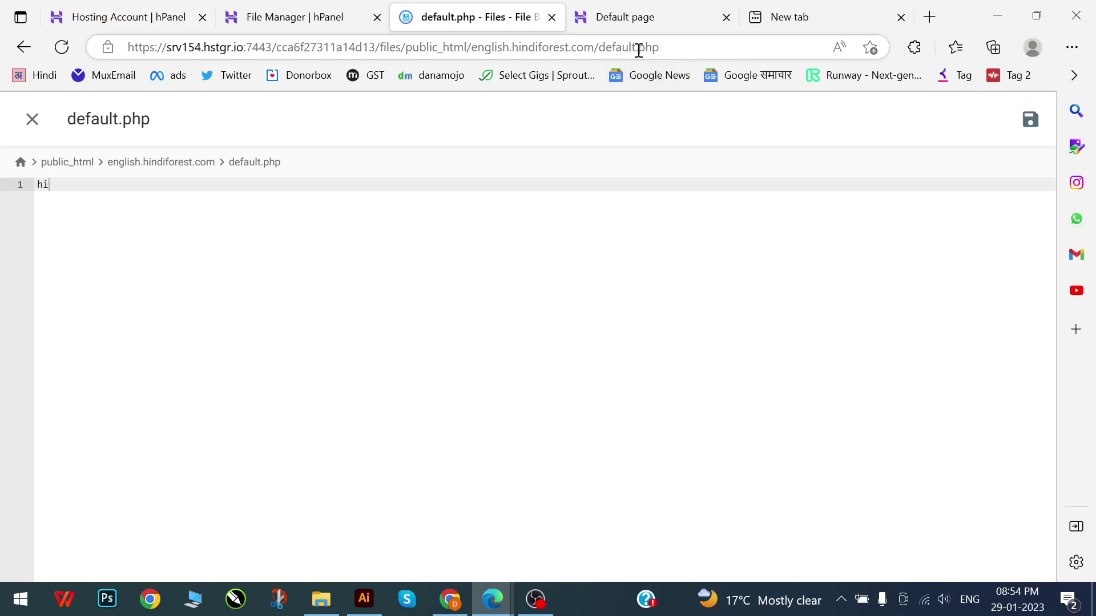
# Reload english.hindiforest.com to confirm it shows 'hi', then close the editor.
pyautogui.click(639, 23)
pyautogui.click(572, 53)
pyautogui.press('Return')
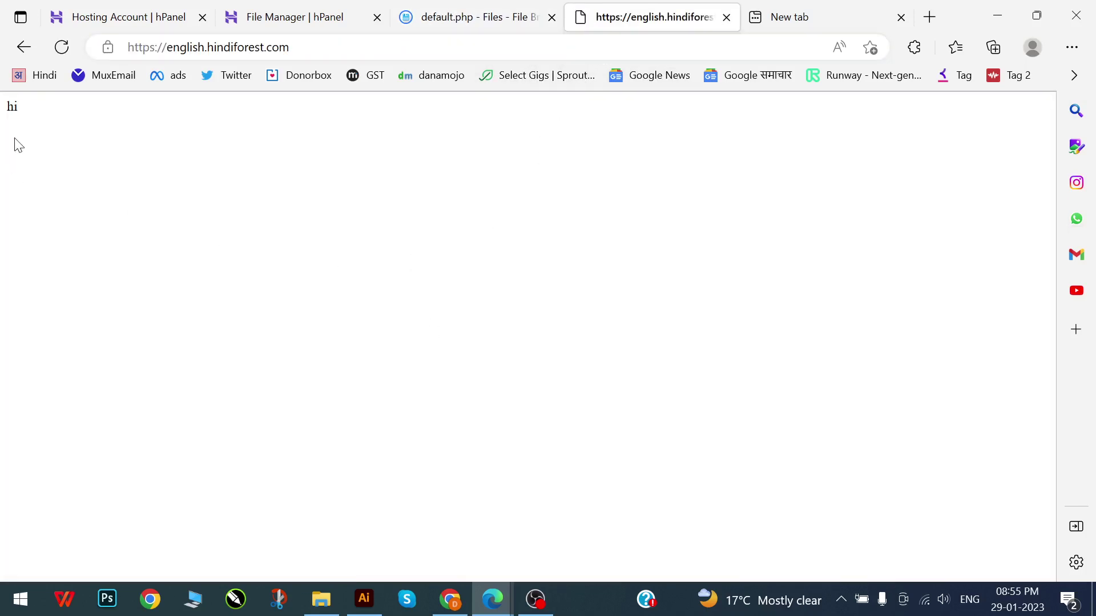
pyautogui.doubleClick(6, 109)
pyautogui.click(463, 21)
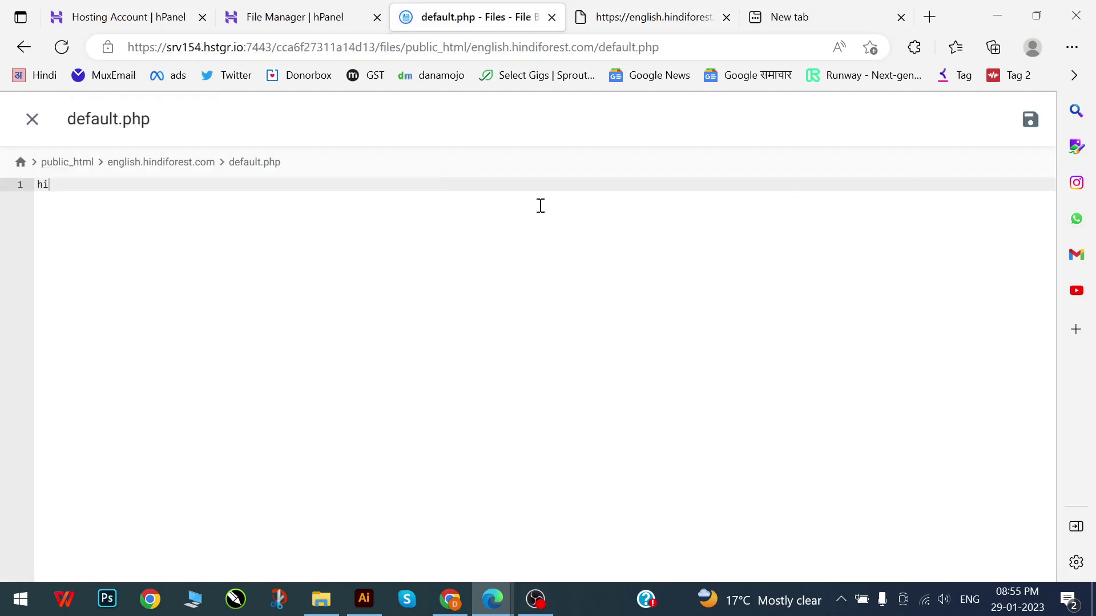
pyautogui.click(32, 120)
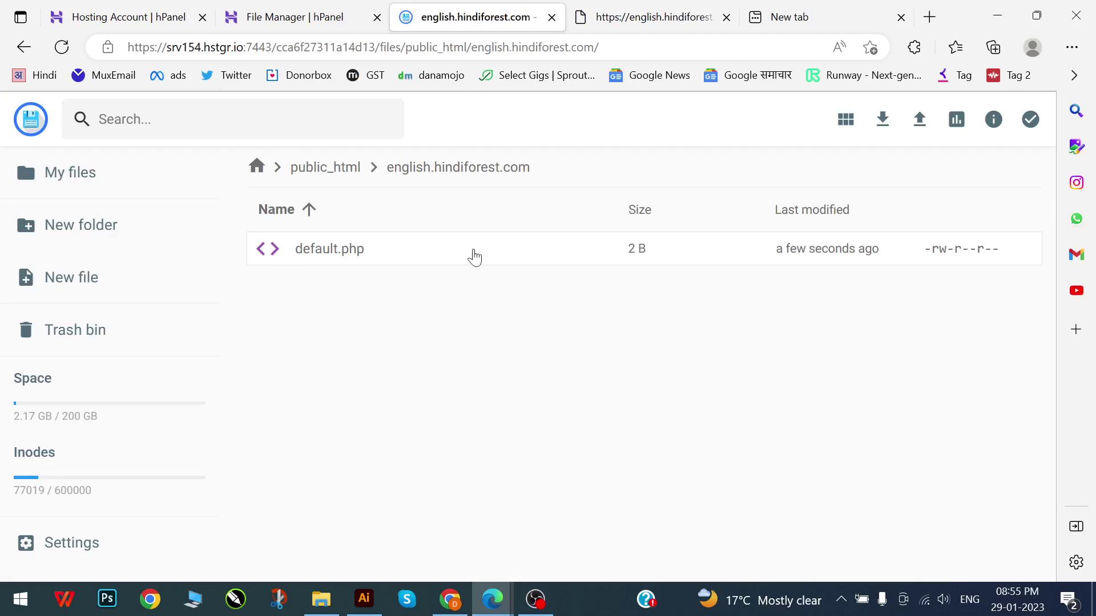
# Permanently delete default.php from the english.hindiforest.com folder.
pyautogui.click(314, 260)
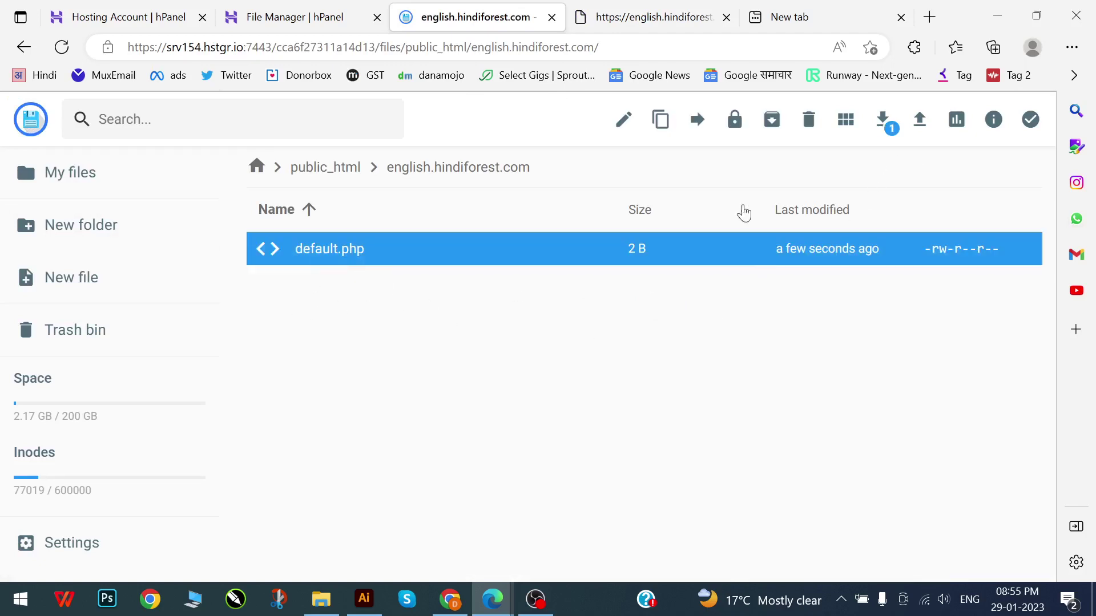
pyautogui.click(809, 120)
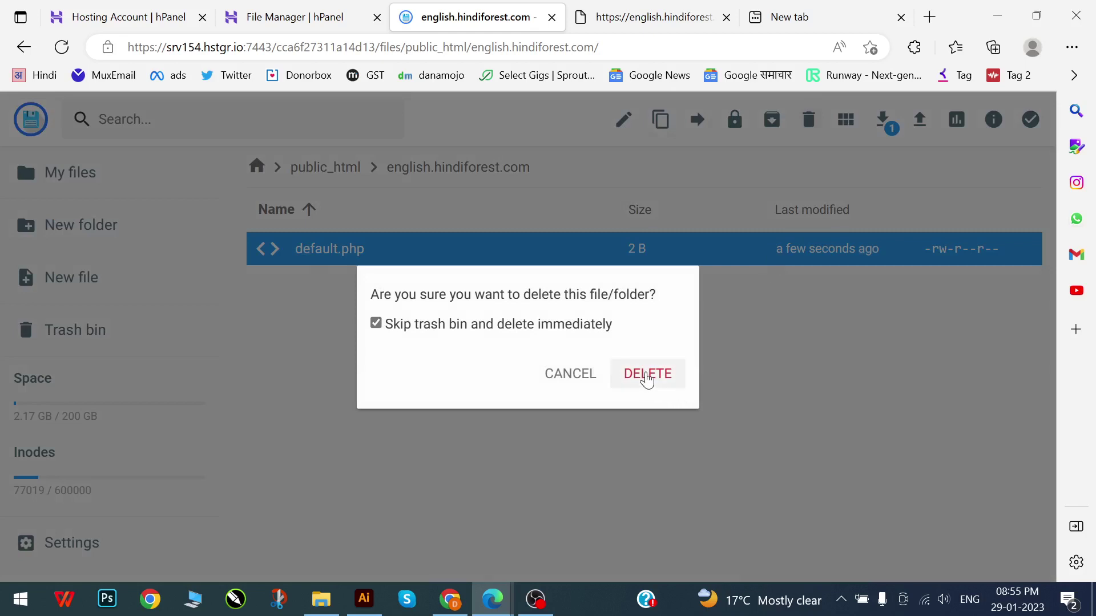
pyautogui.click(646, 372)
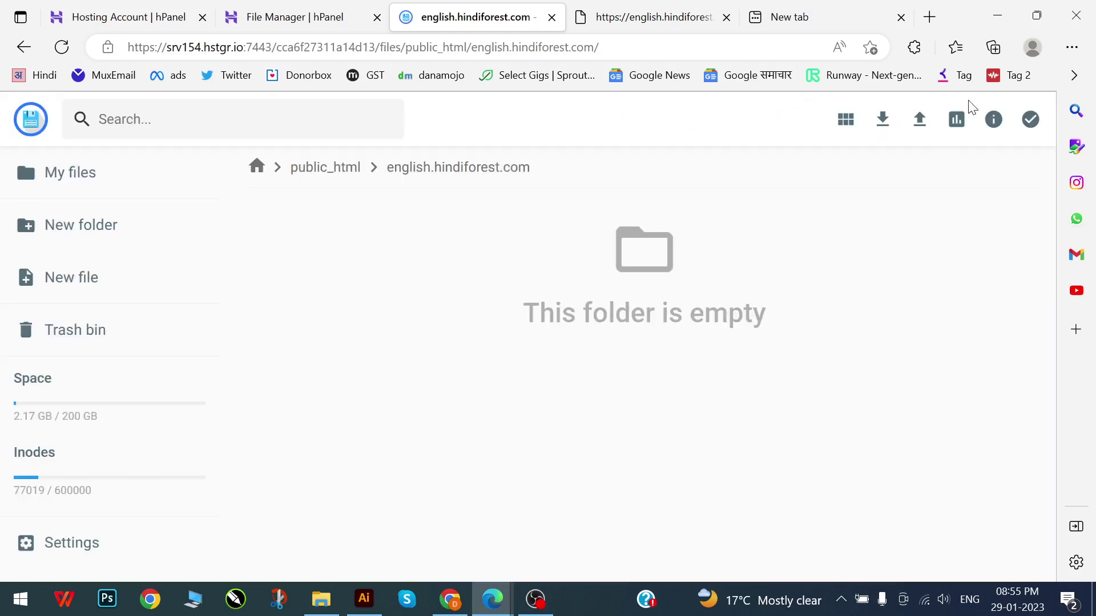
# Upload wordpress-6.1.1.zip from the Downloads folder into english.hindiforest.com.
pyautogui.click(920, 121)
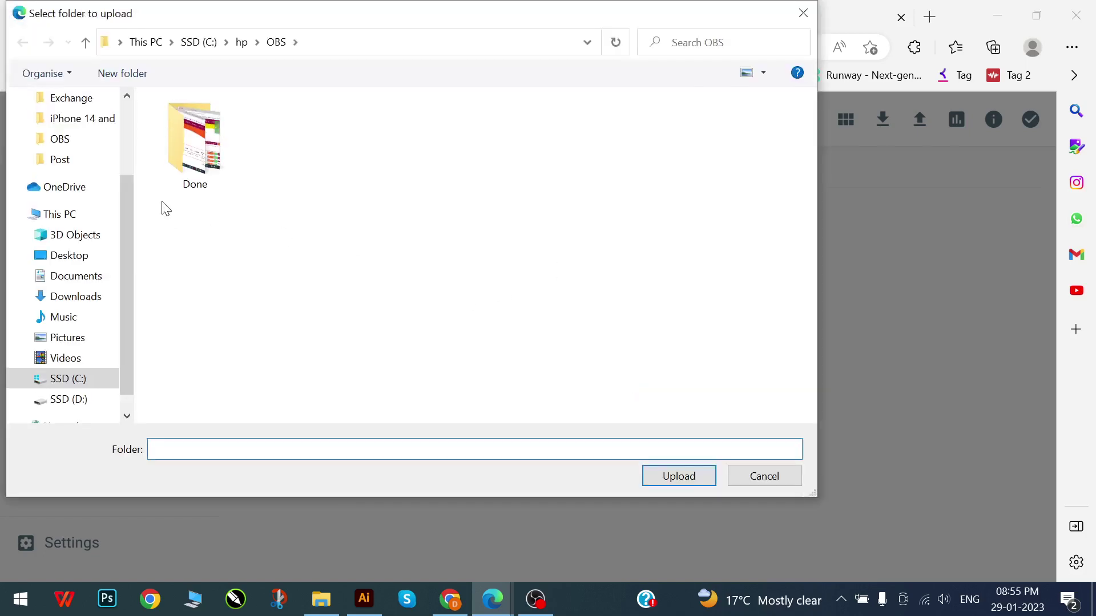
pyautogui.scroll(-1, 81, 190)
pyautogui.moveTo(121, 215); pyautogui.dragTo(152, 88)
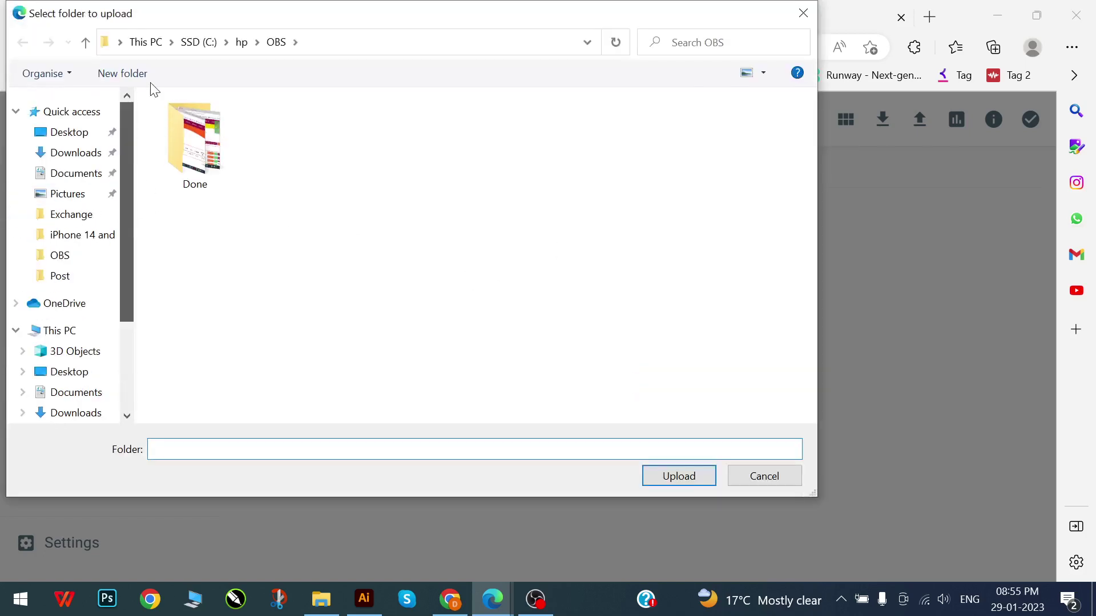
pyautogui.click(79, 160)
pyautogui.click(758, 479)
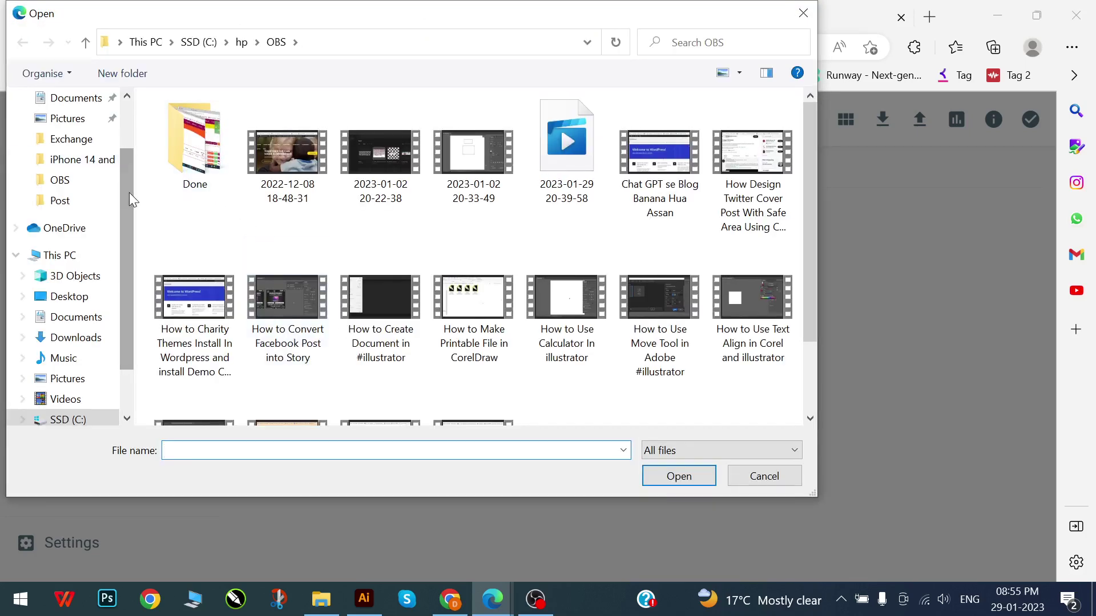
pyautogui.moveTo(129, 198); pyautogui.dragTo(142, 117)
pyautogui.click(74, 152)
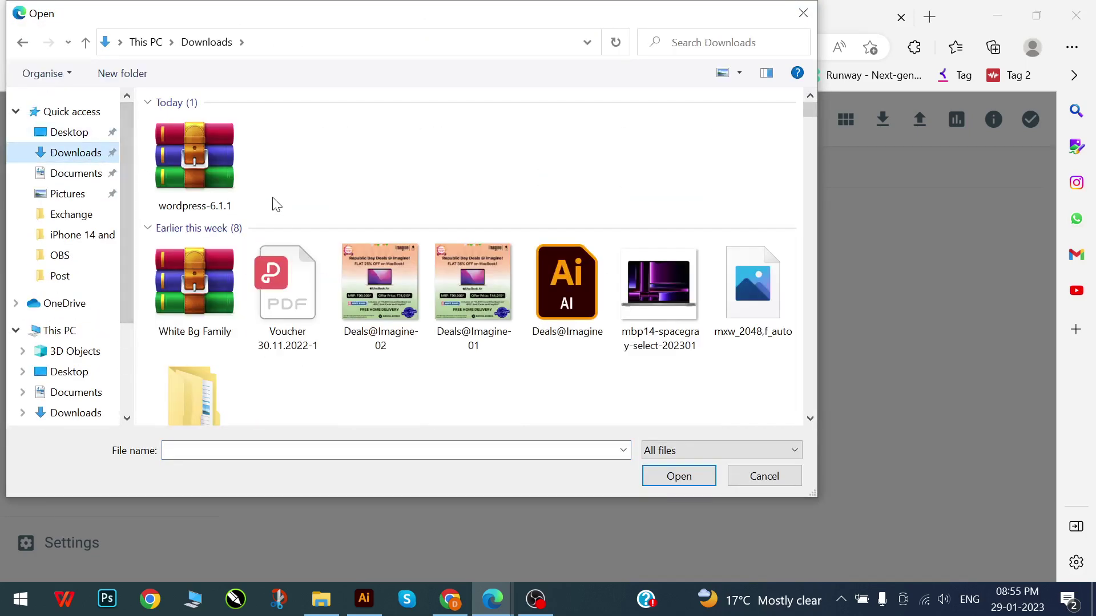
pyautogui.click(197, 169)
pyautogui.click(684, 481)
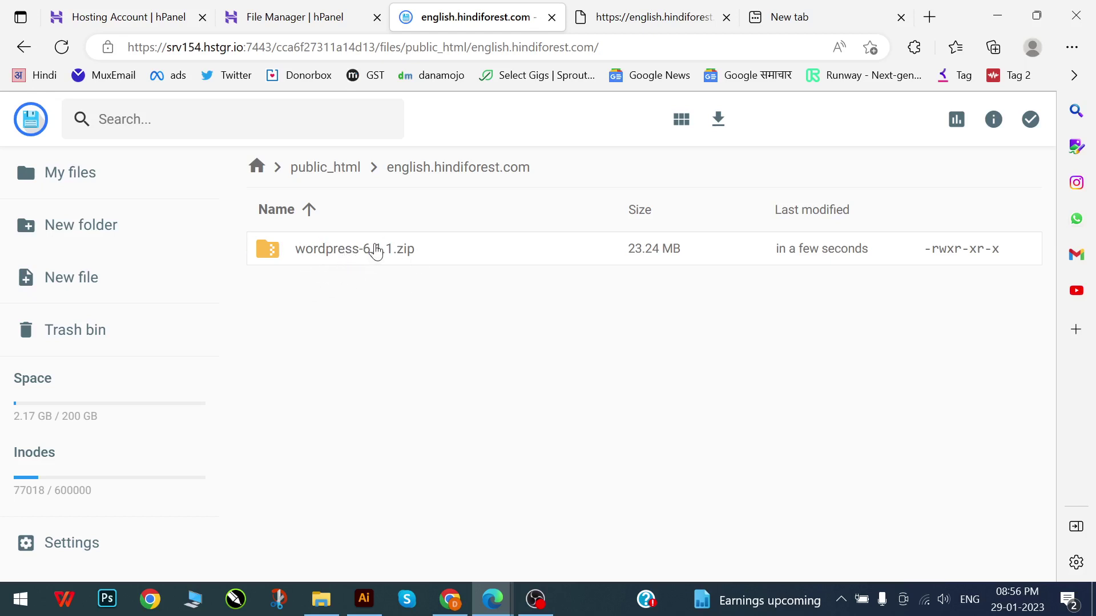
# Extract wordpress-6.1.1.zip, entering 'hi' as the destination folder name.
pyautogui.click(343, 260)
pyautogui.rightClick(344, 257)
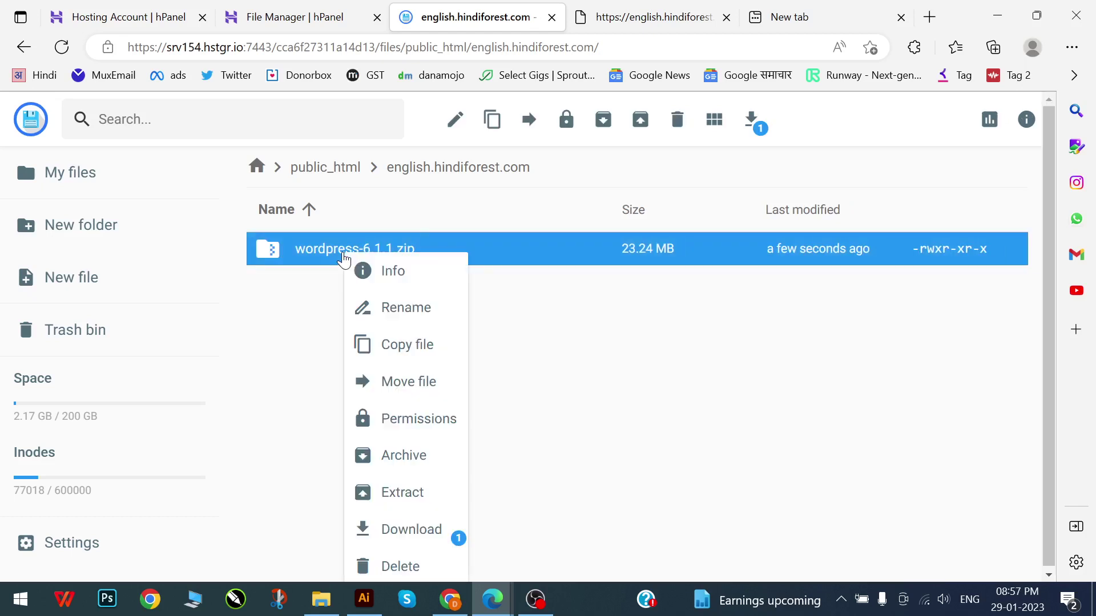
pyautogui.click(406, 496)
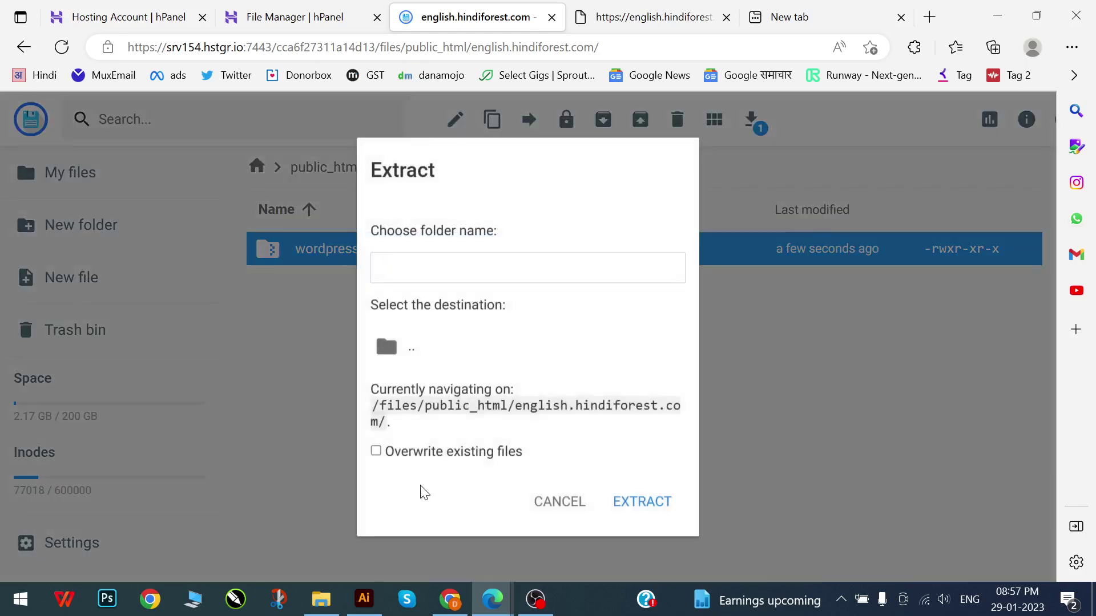
pyautogui.tripleClick(392, 231)
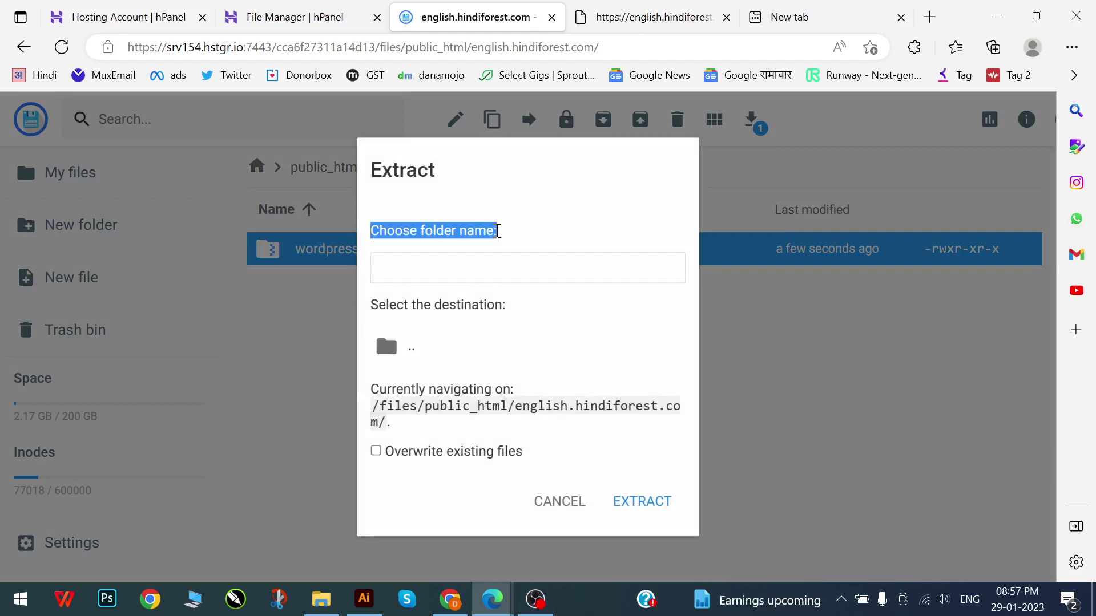
pyautogui.click(407, 273)
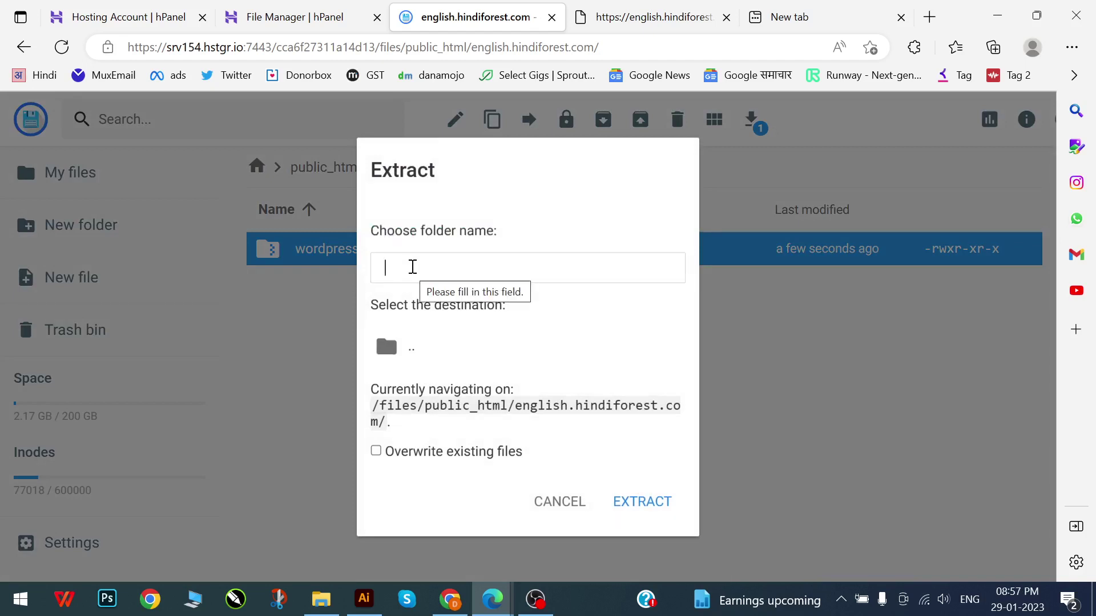
pyautogui.write('hdg')
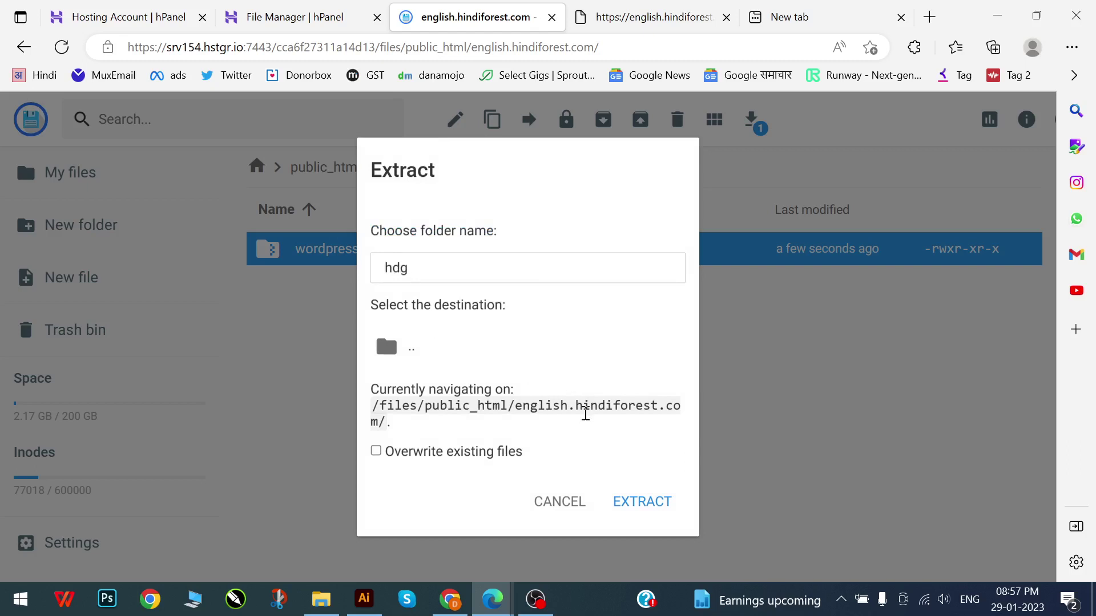
pyautogui.hotkey('ctrl', 'a')
pyautogui.write('hi')
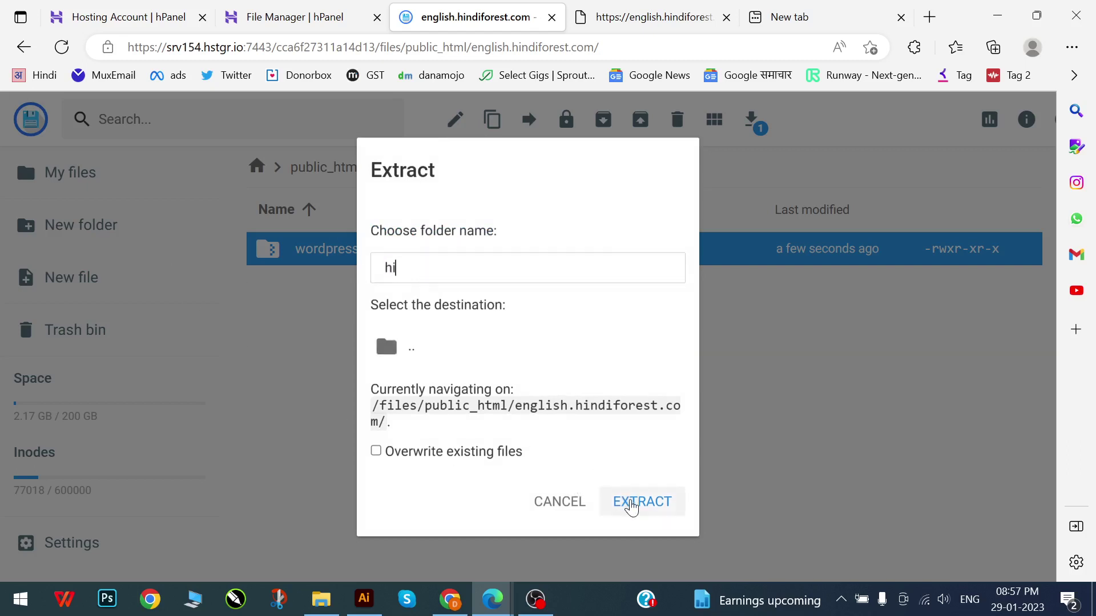
pyautogui.click(640, 502)
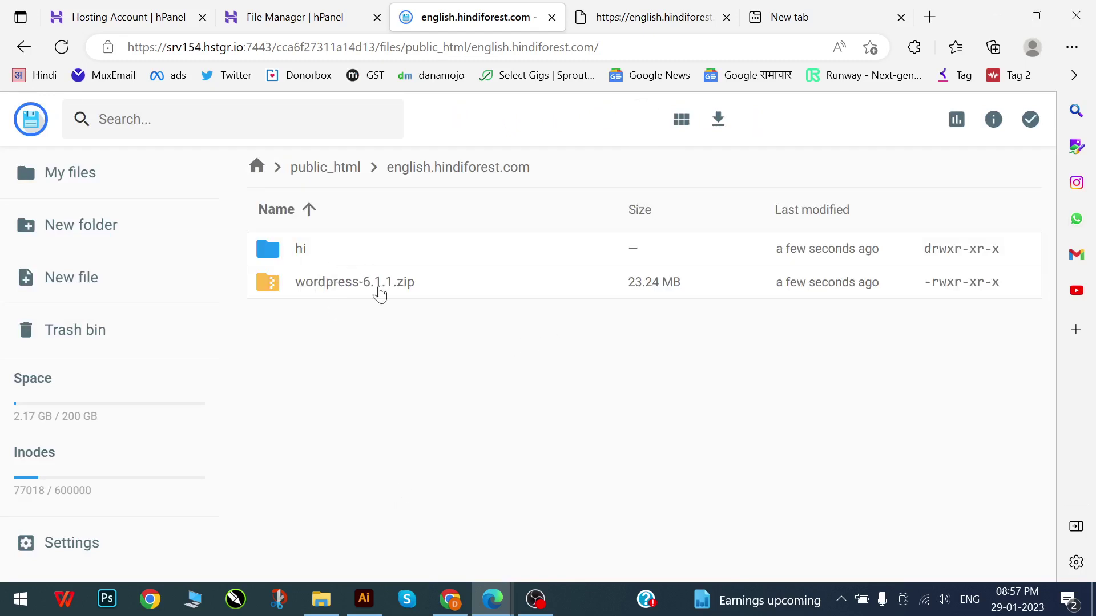
# Open hi > wordpress to inspect the extracted WordPress files.
pyautogui.doubleClick(322, 253)
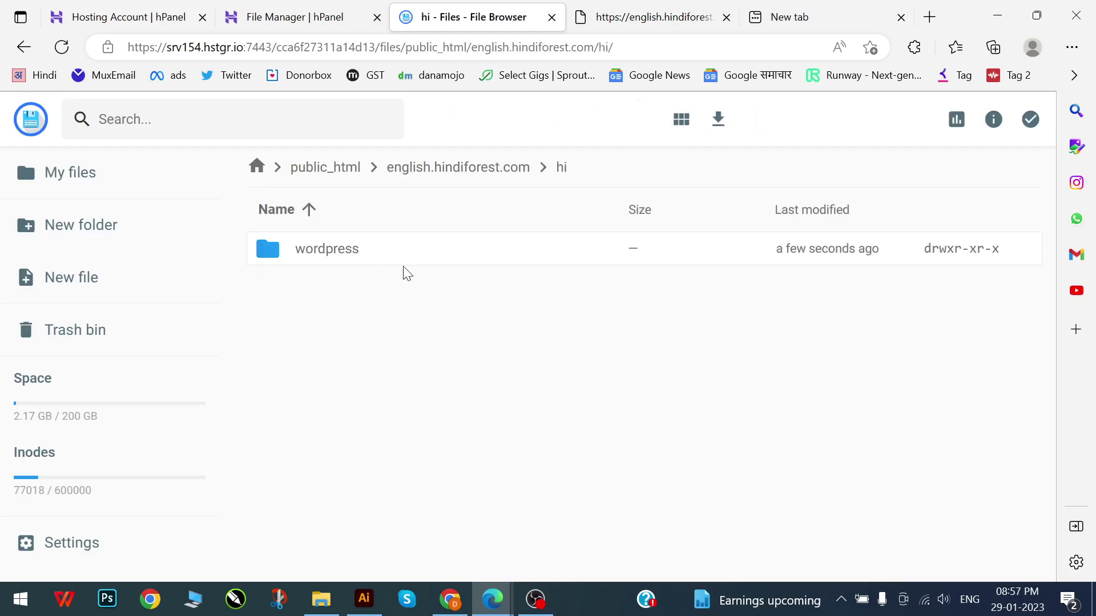
pyautogui.doubleClick(320, 262)
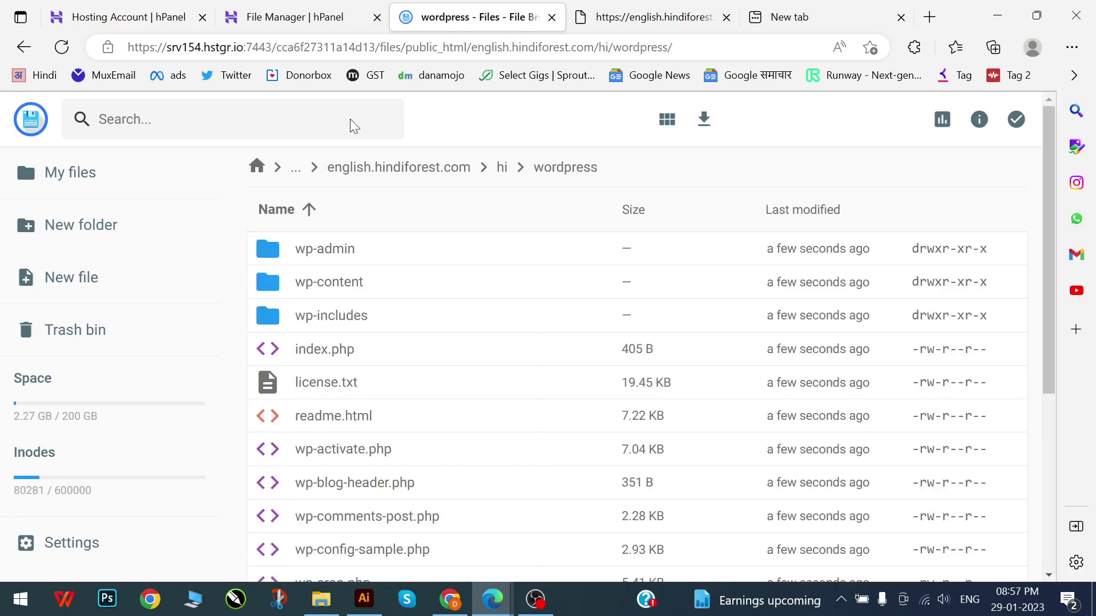
pyautogui.moveTo(321, 169); pyautogui.dragTo(472, 167)
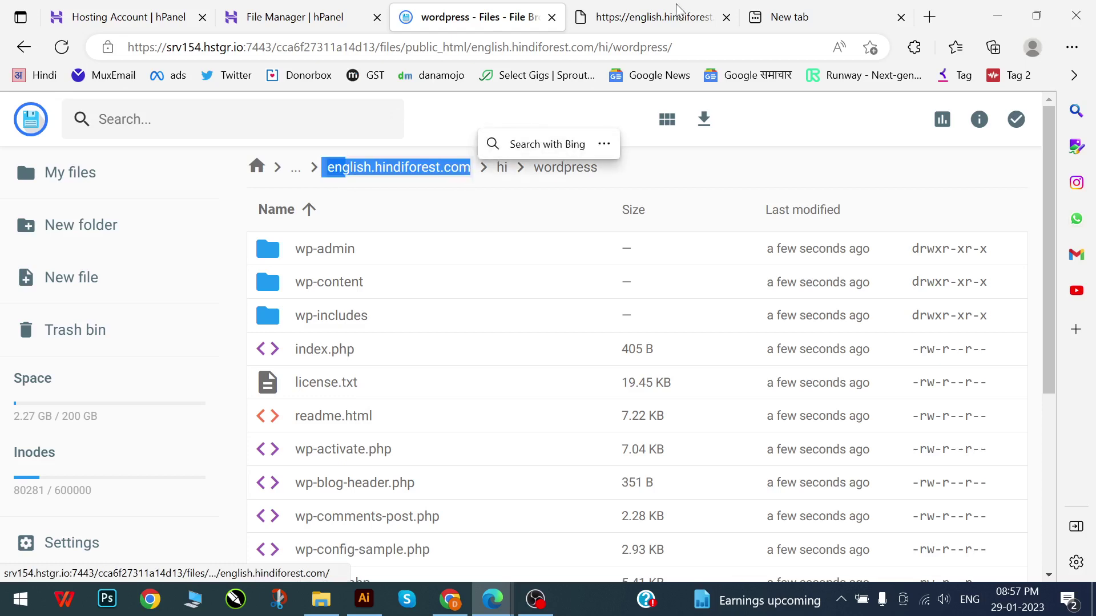
# Reload english.hindiforest.com and find it returns 403 Forbidden.
pyautogui.click(678, 10)
pyautogui.click(413, 54)
pyautogui.press('Return')
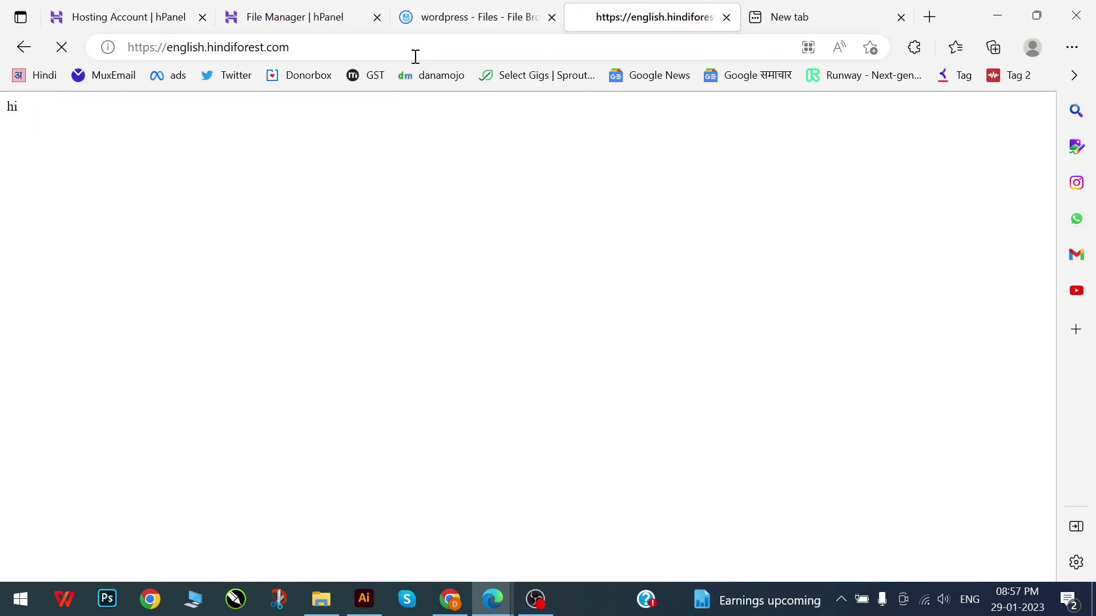
pyautogui.moveTo(389, 285); pyautogui.dragTo(673, 313)
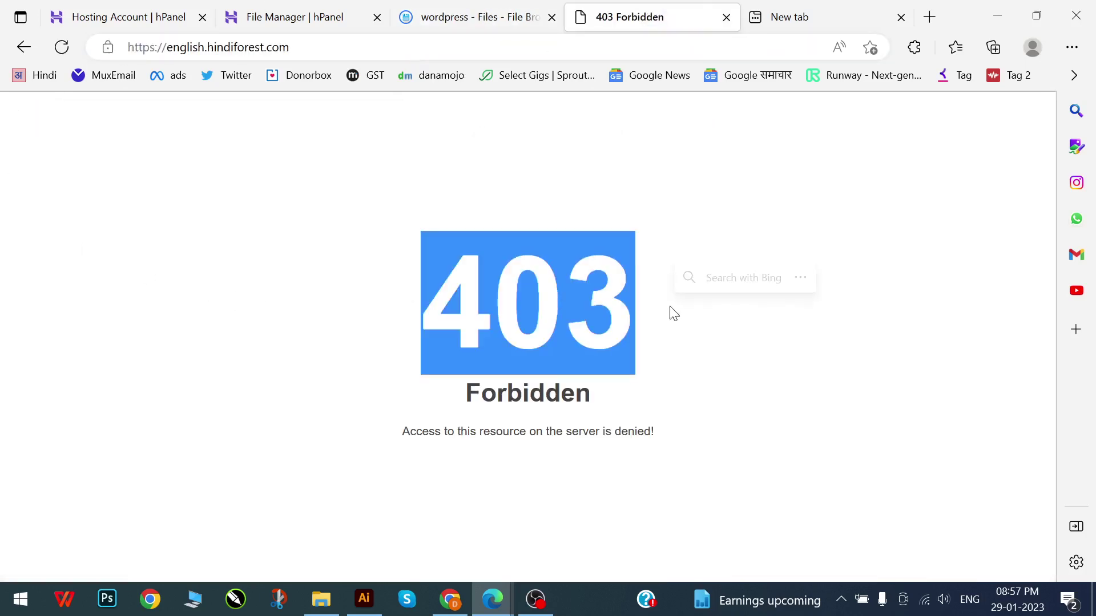
pyautogui.moveTo(429, 398); pyautogui.dragTo(621, 431)
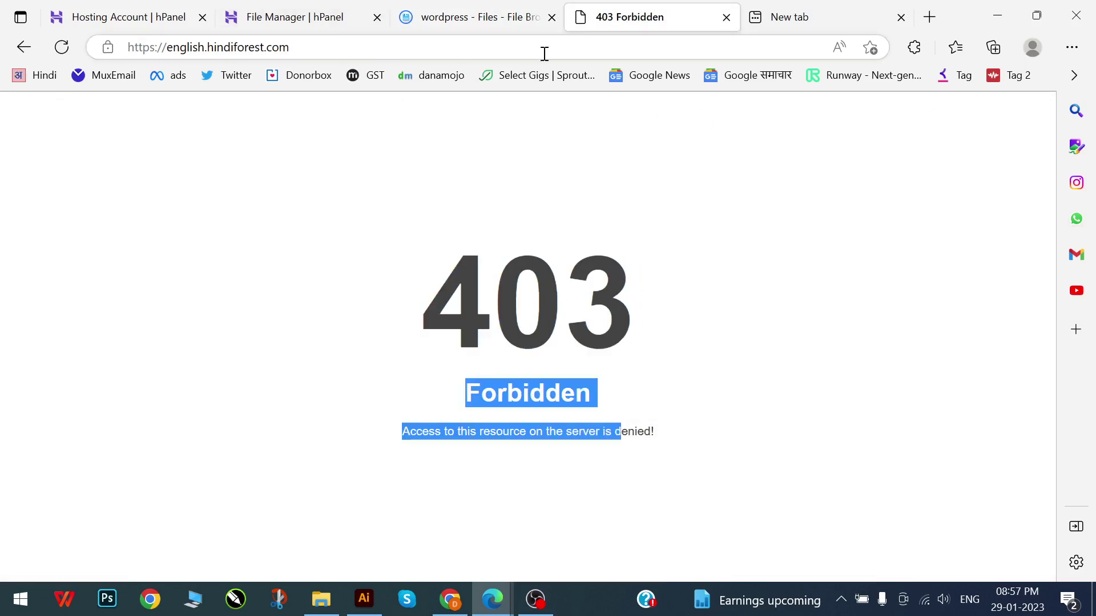
pyautogui.click(452, 17)
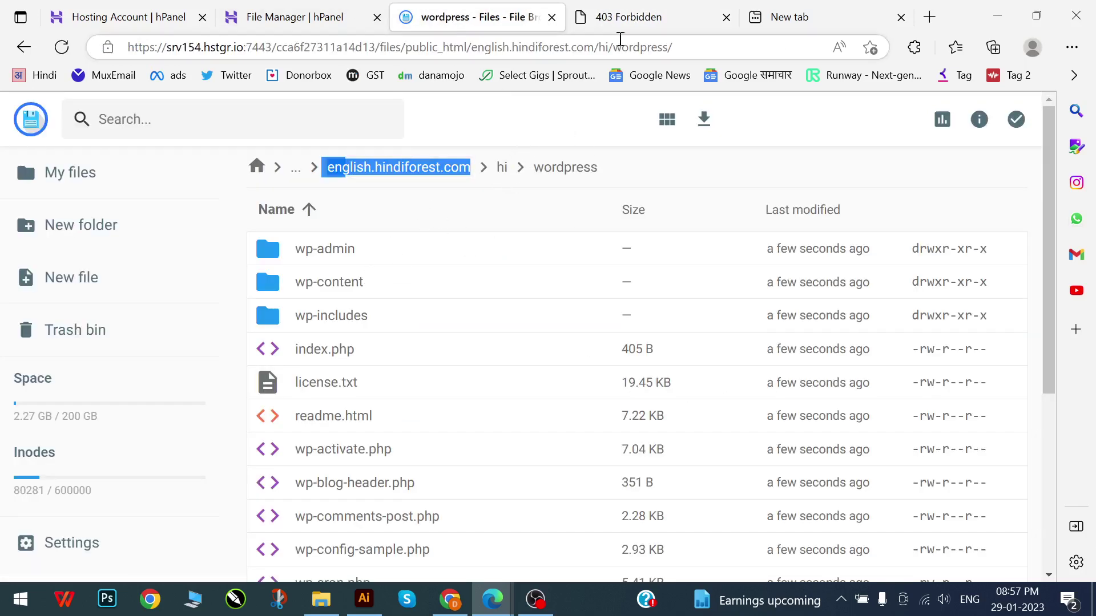
# Load english.hindiforest.com/hi and find it is also Forbidden.
pyautogui.click(622, 23)
pyautogui.click(352, 52)
pyautogui.click(352, 53)
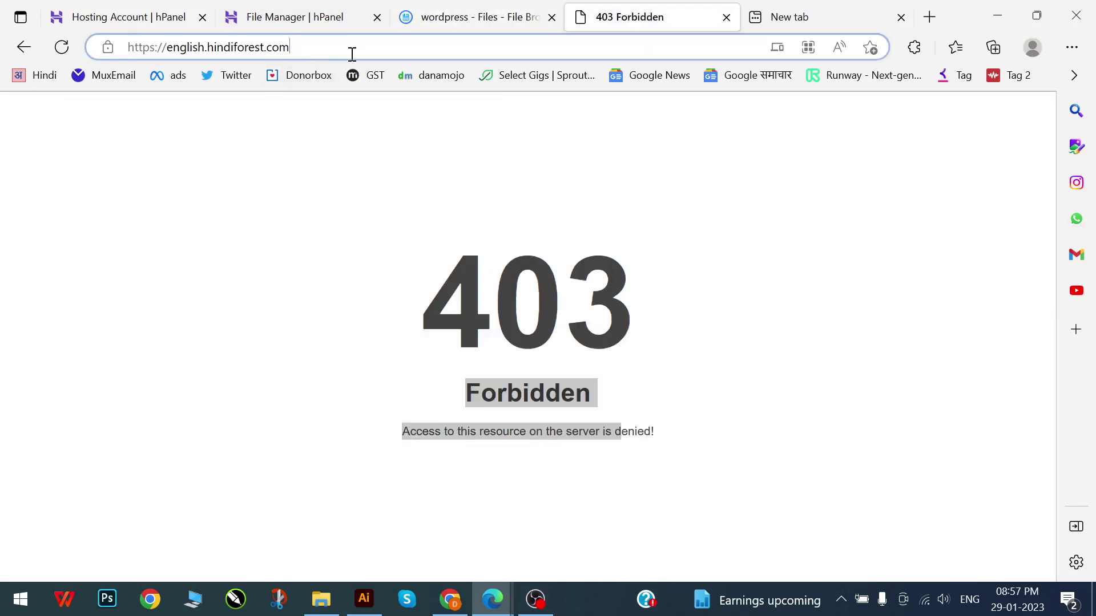
pyautogui.write('/hi')
pyautogui.press('Return')
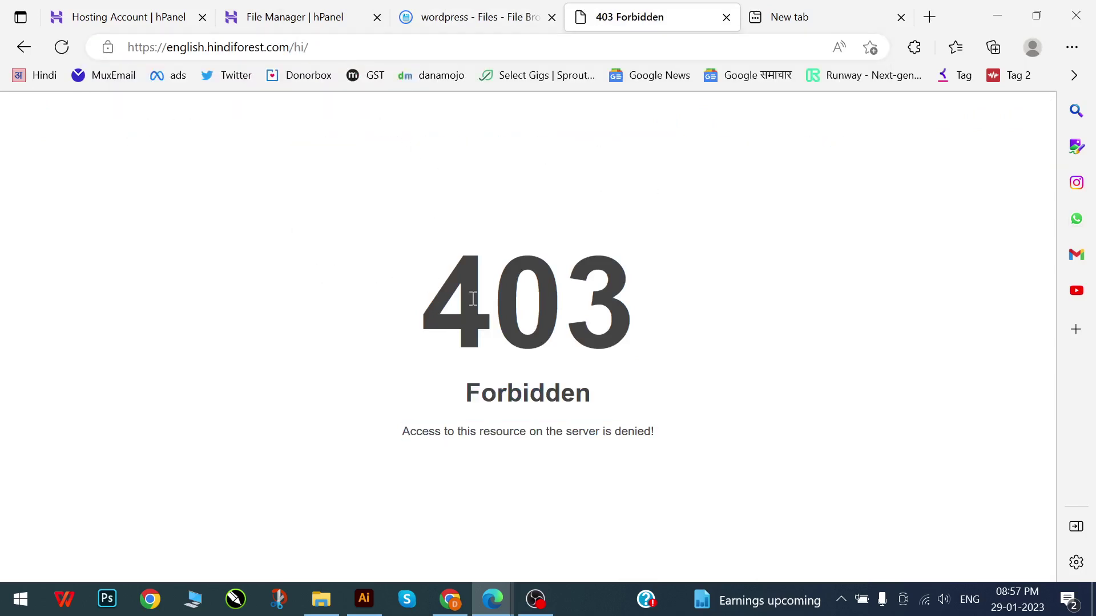
pyautogui.moveTo(473, 299); pyautogui.dragTo(653, 405)
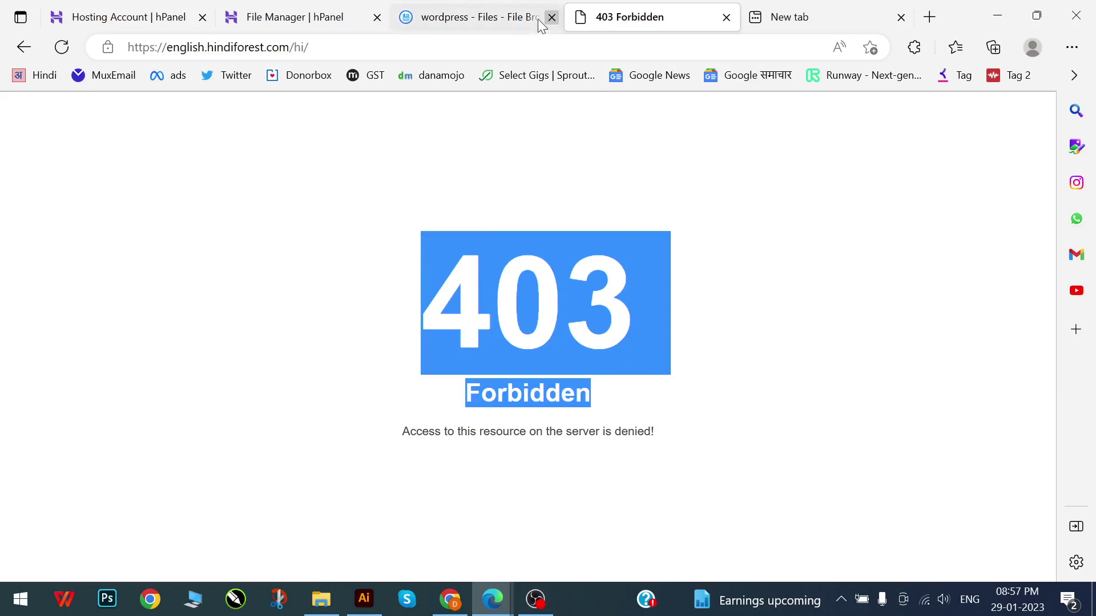
# Navigate up to public_html and reopen the english.hindiforest.com folder.
pyautogui.click(539, 23)
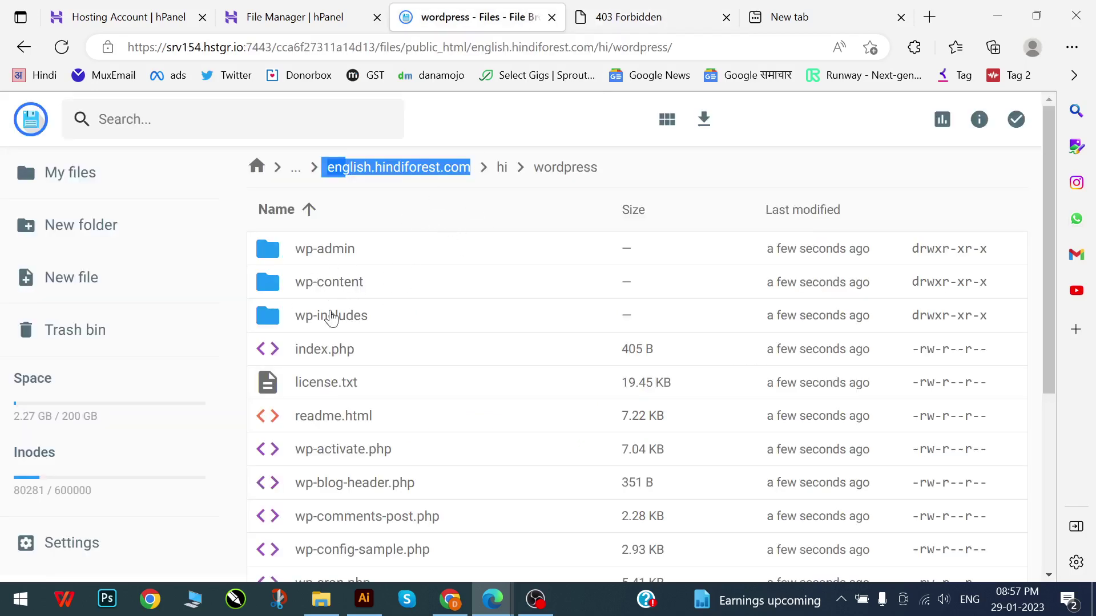
pyautogui.click(383, 169)
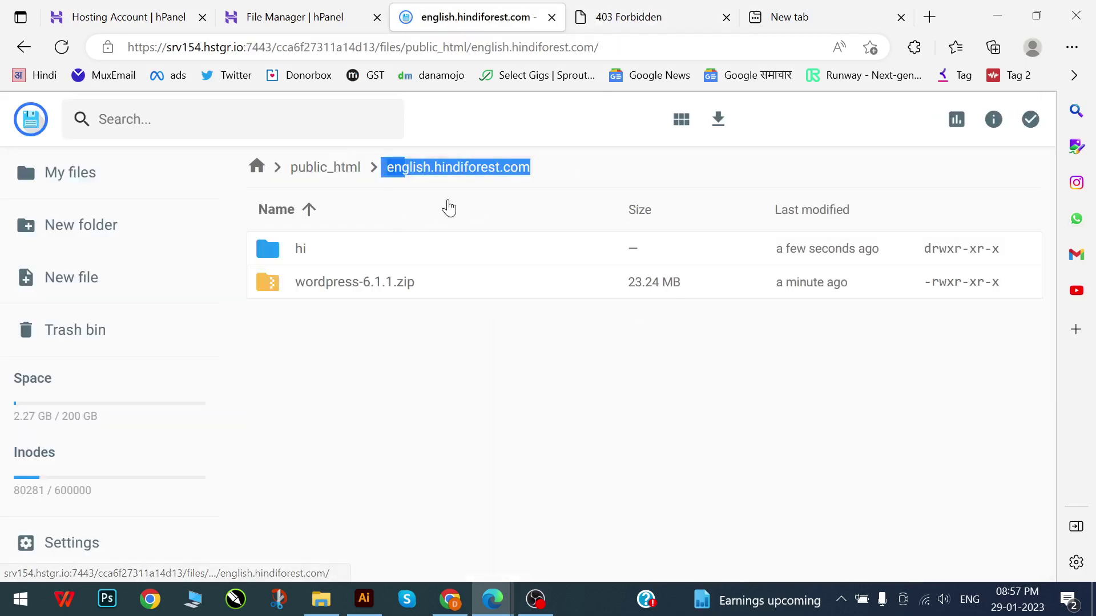
pyautogui.click(349, 171)
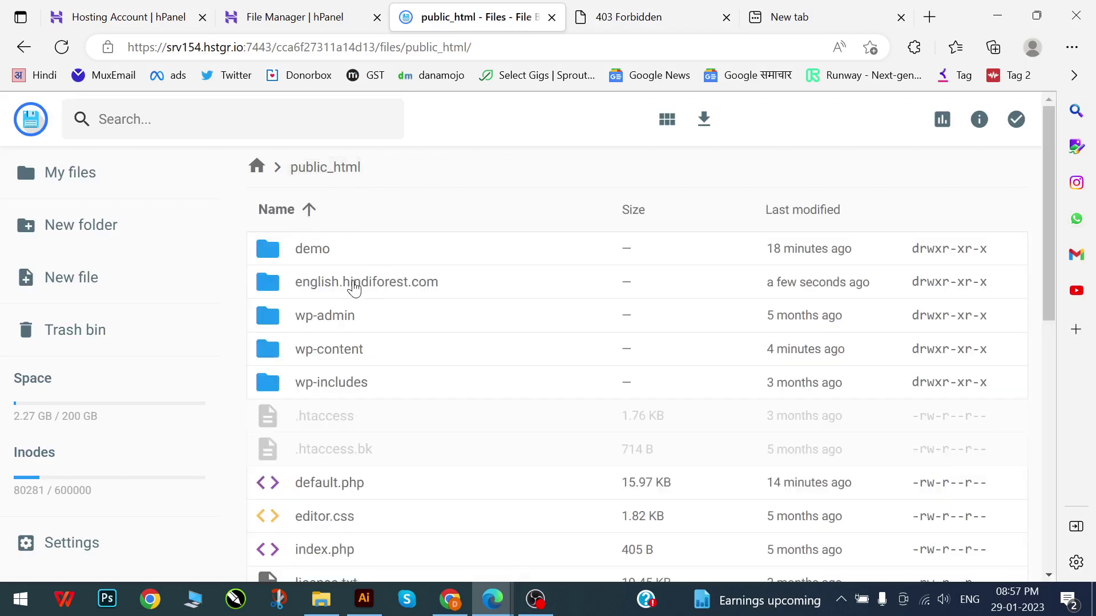
pyautogui.doubleClick(353, 290)
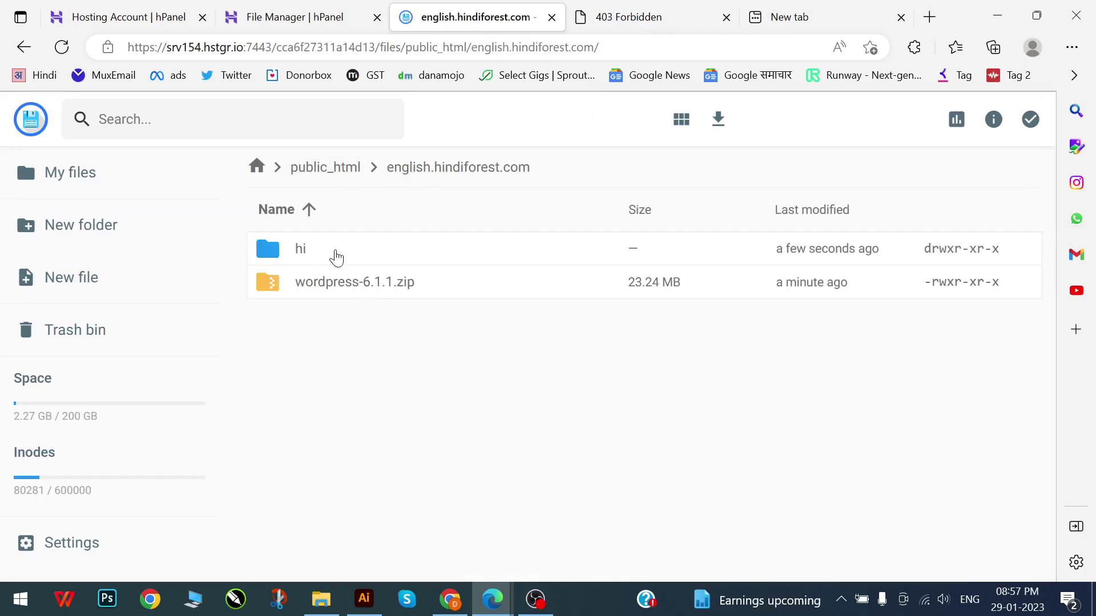
# After checking hi/wordpress, delete wordpress-6.1.1.zip from the english.hindiforest.com folder.
pyautogui.click(336, 286)
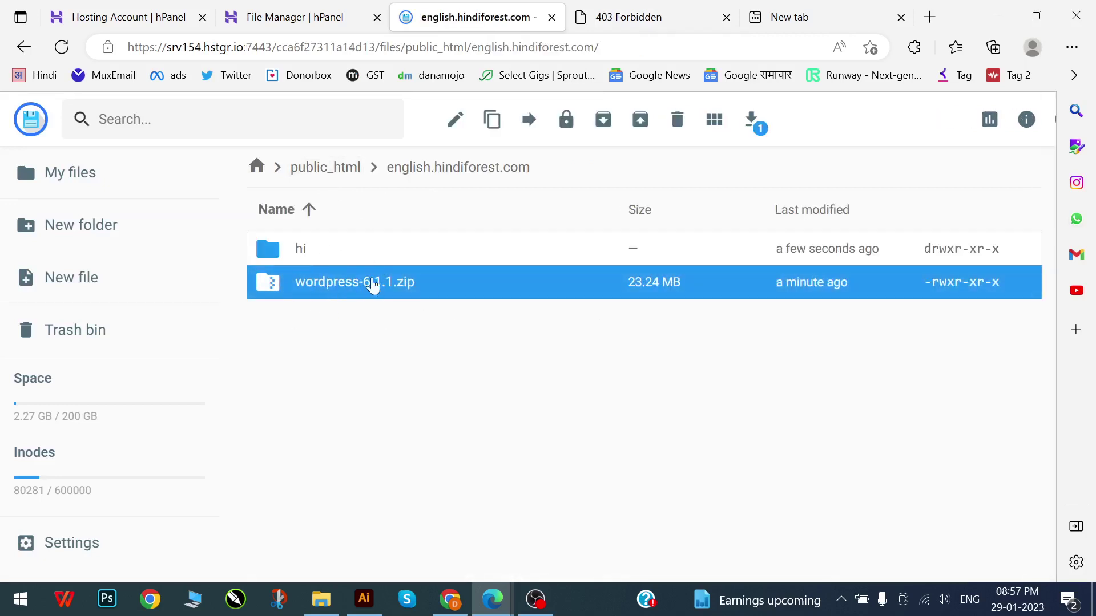
pyautogui.doubleClick(326, 247)
pyautogui.doubleClick(325, 253)
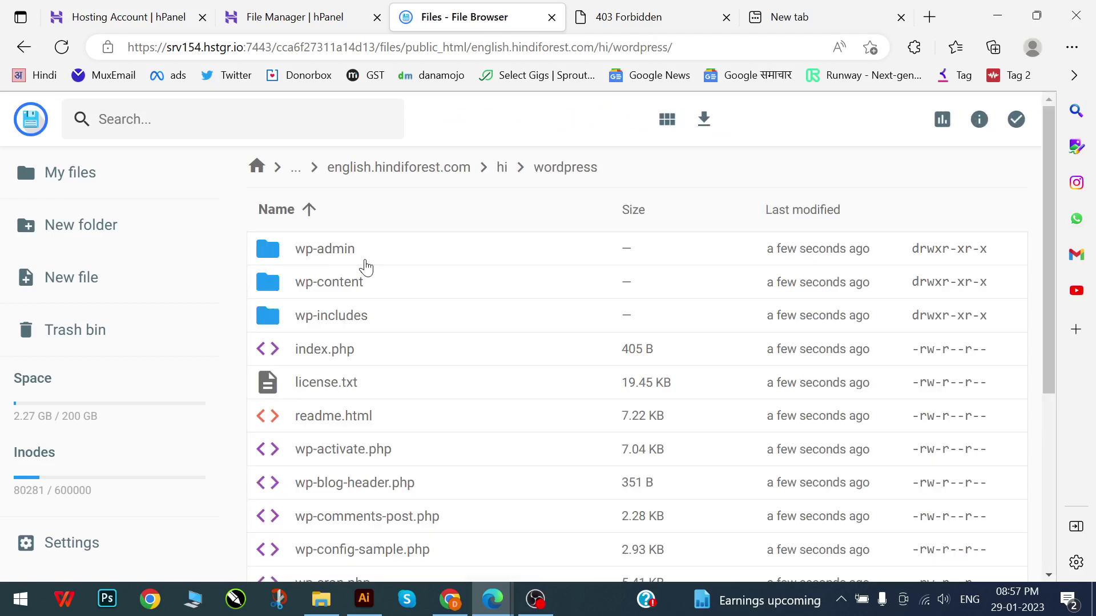
pyautogui.click(361, 171)
pyautogui.click(314, 288)
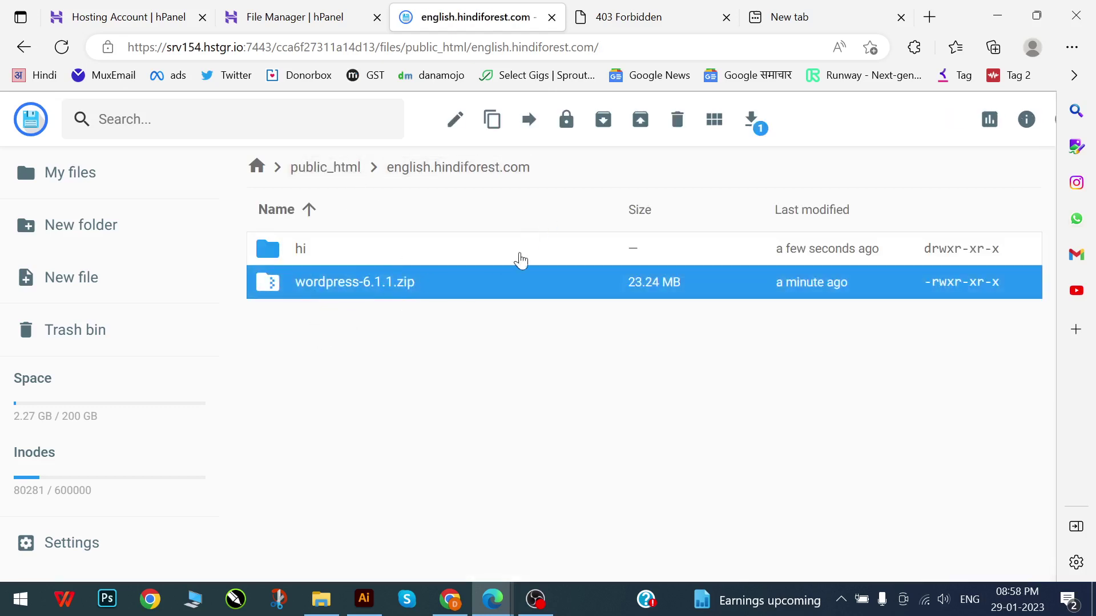
pyautogui.click(676, 121)
pyautogui.click(646, 377)
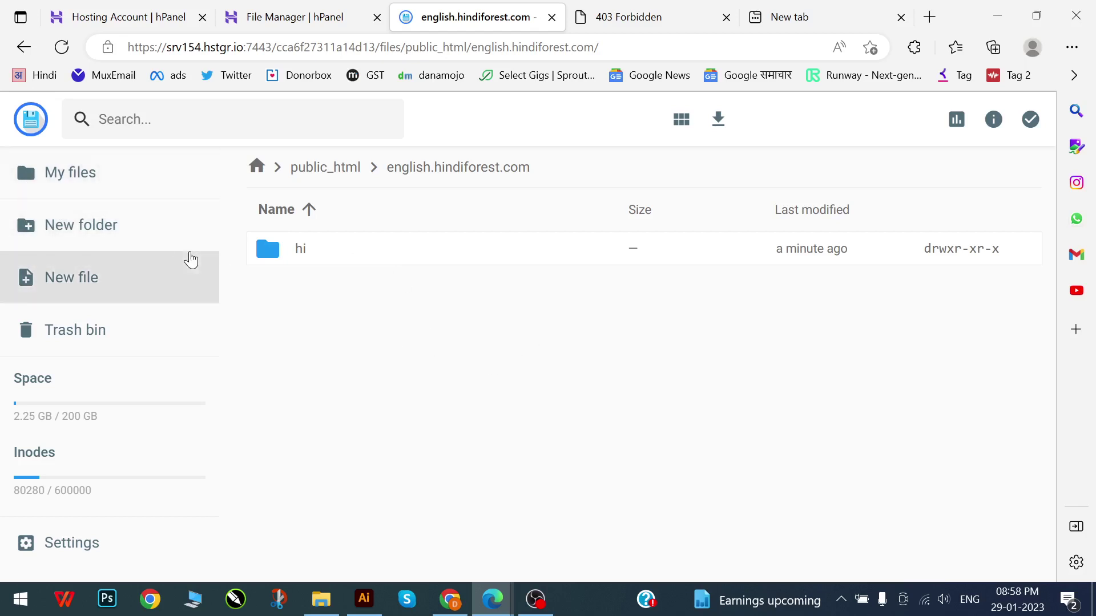
# Create a new file named index.php containing 'hi' and save it.
pyautogui.click(116, 284)
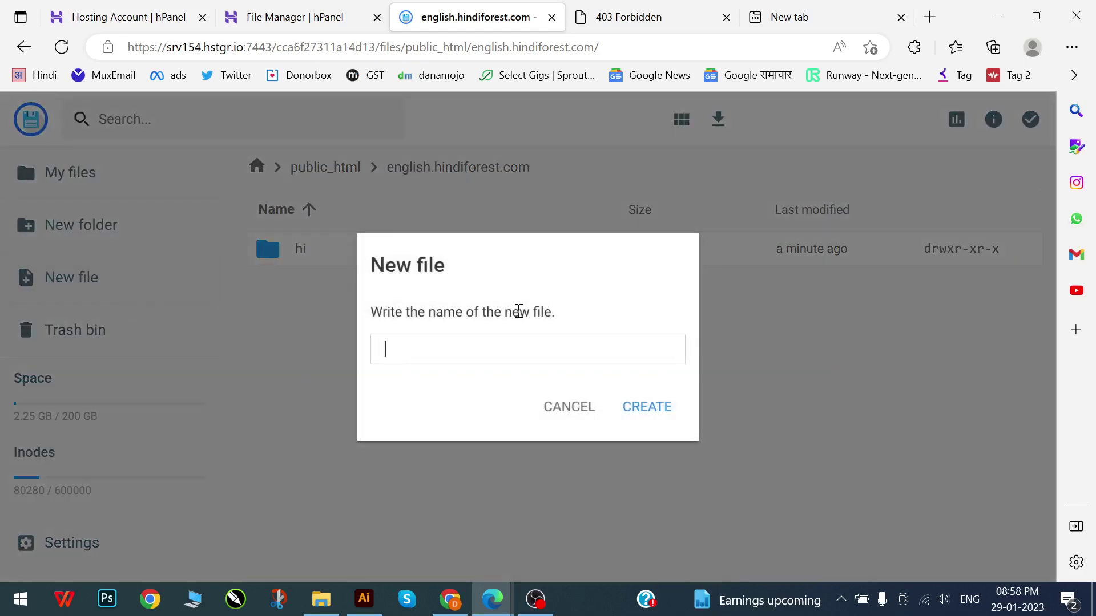
pyautogui.write('index.php')
pyautogui.click(644, 406)
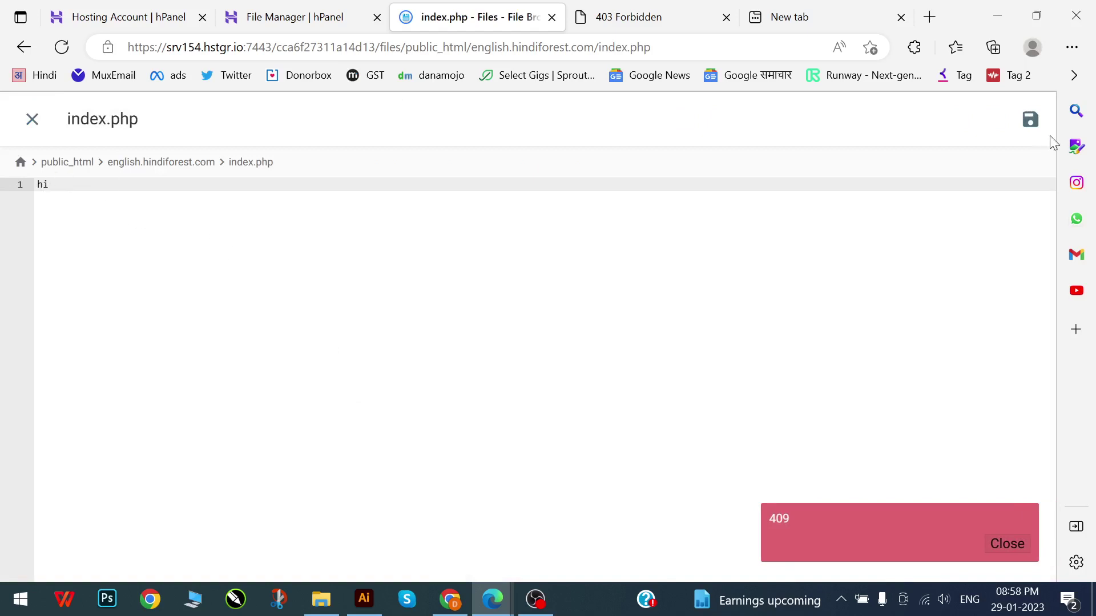
pyautogui.click(1030, 120)
# Glance at the 403 page, dismiss the 409 error and save index.php again.
pyautogui.click(648, 29)
pyautogui.click(586, 51)
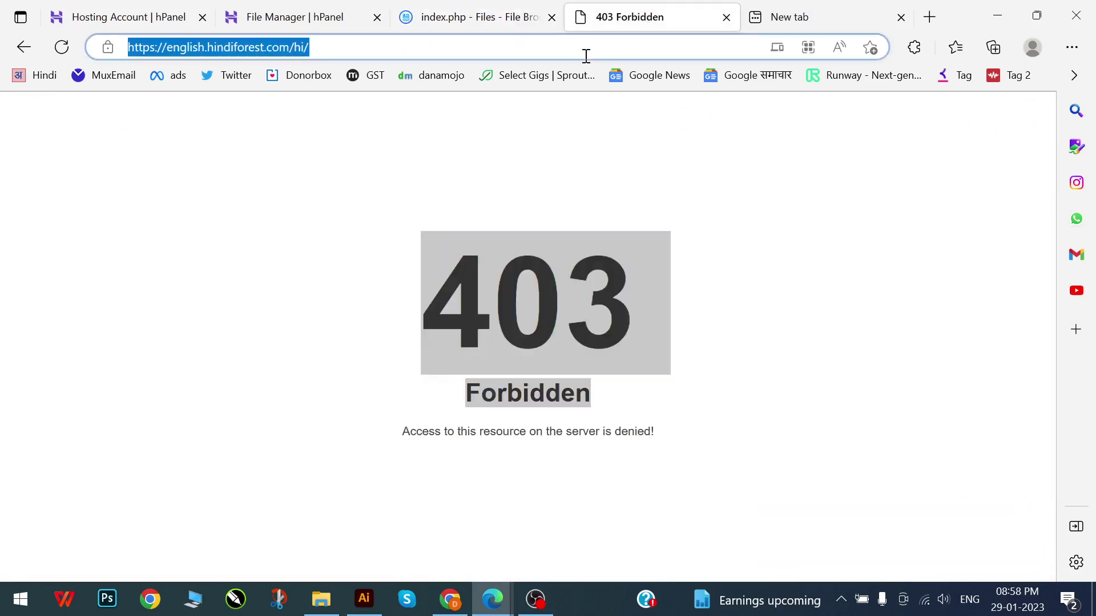
pyautogui.click(344, 101)
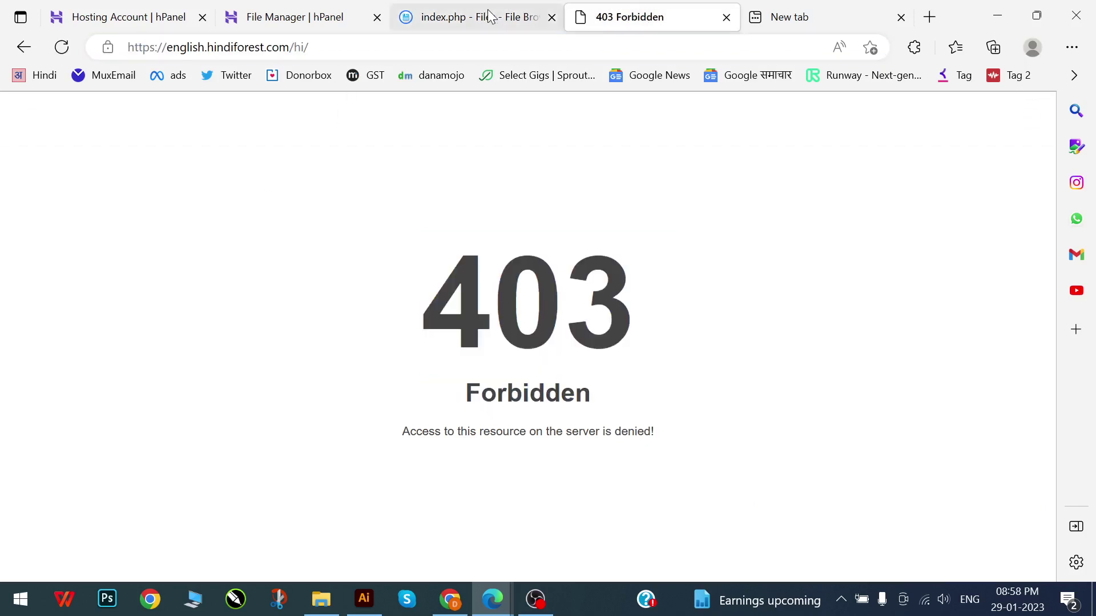
pyautogui.click(486, 16)
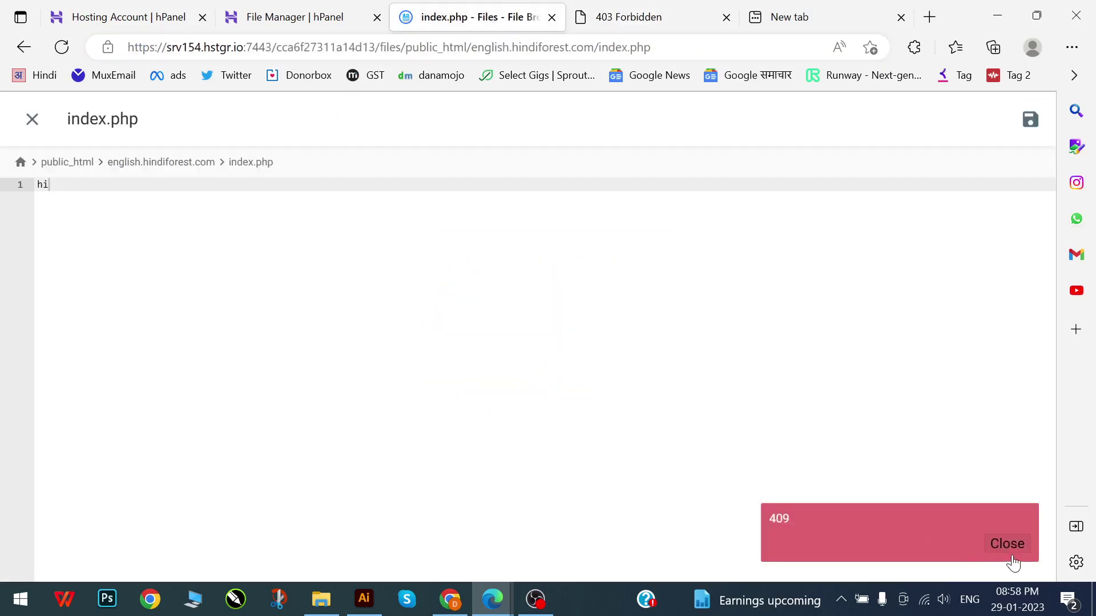
pyautogui.click(1026, 543)
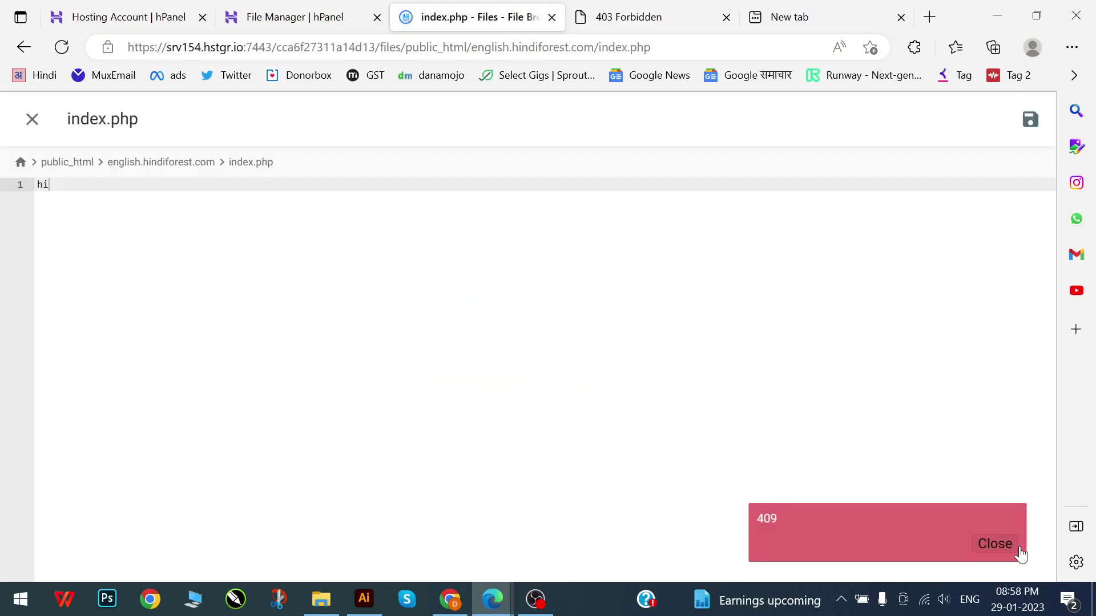
pyautogui.click(1025, 122)
# Reload the 403 site page, then close the editor and select index.php in the listing.
pyautogui.click(627, 17)
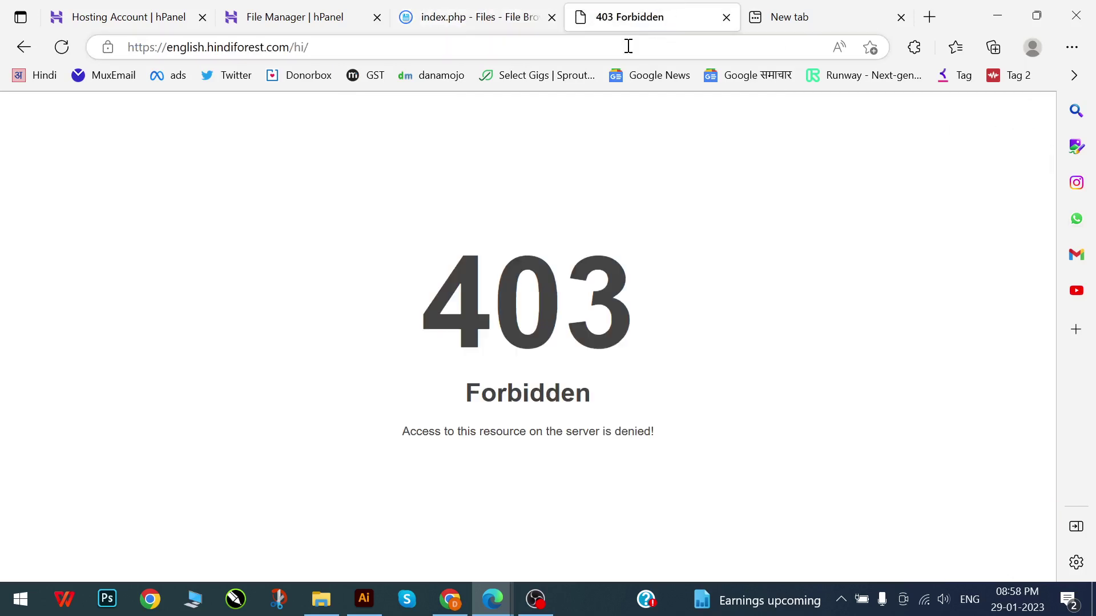
pyautogui.click(628, 45)
pyautogui.press('Return')
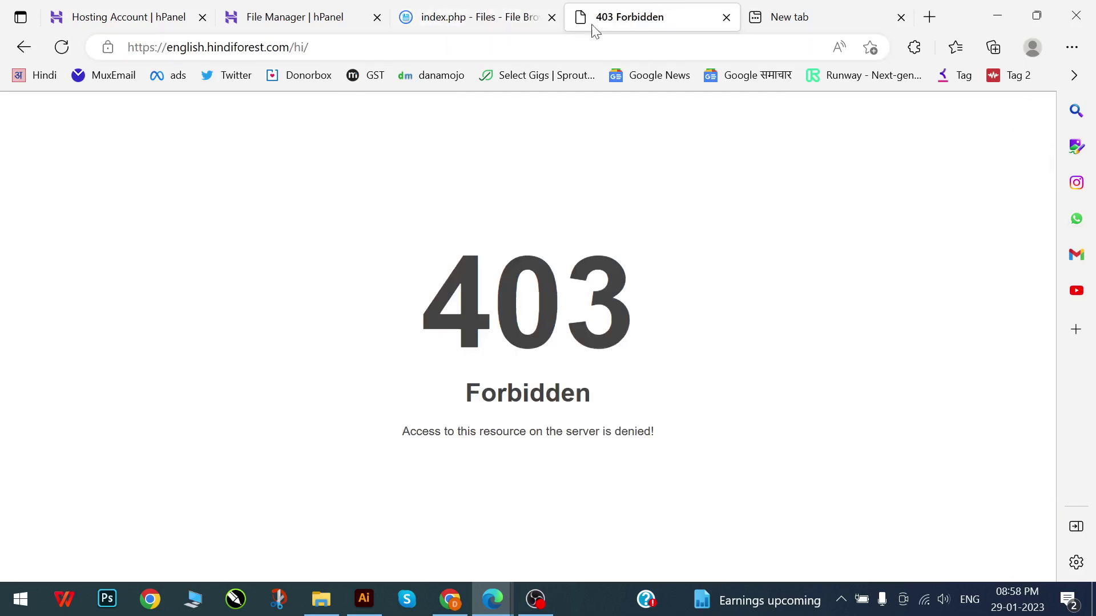
pyautogui.click(513, 26)
pyautogui.click(31, 119)
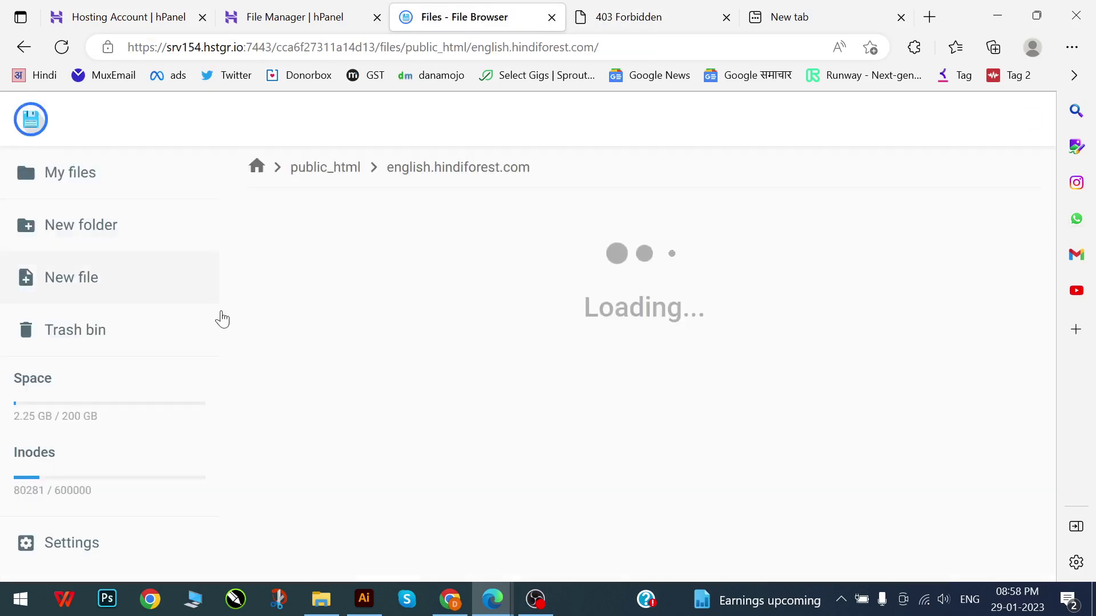
pyautogui.click(348, 293)
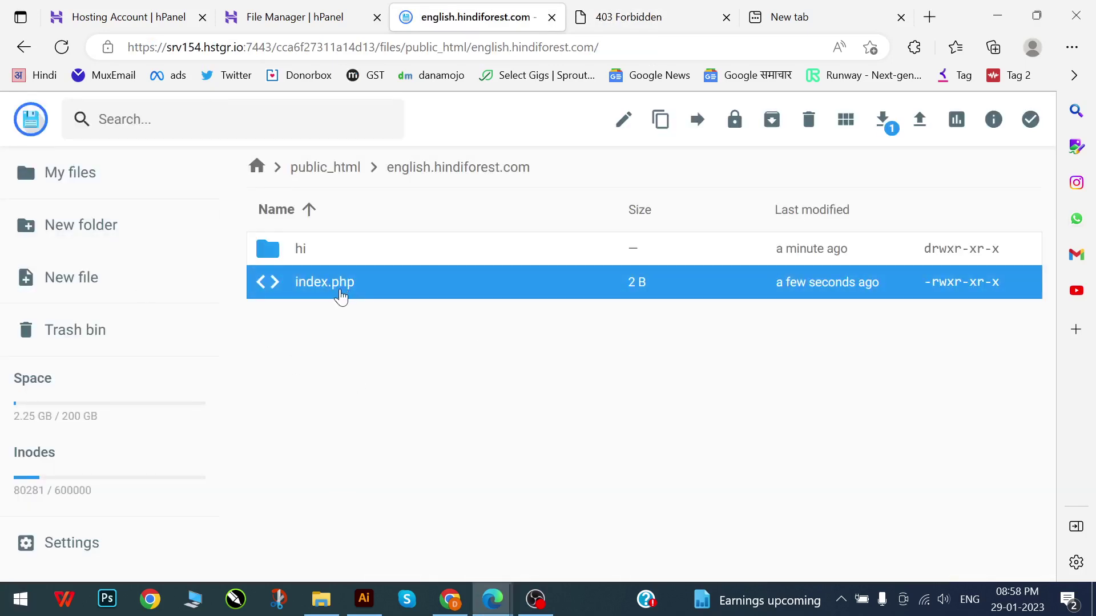
# Edit index.php to read 'hingngnghng' and save it.
pyautogui.rightClick(341, 287)
pyautogui.click(381, 342)
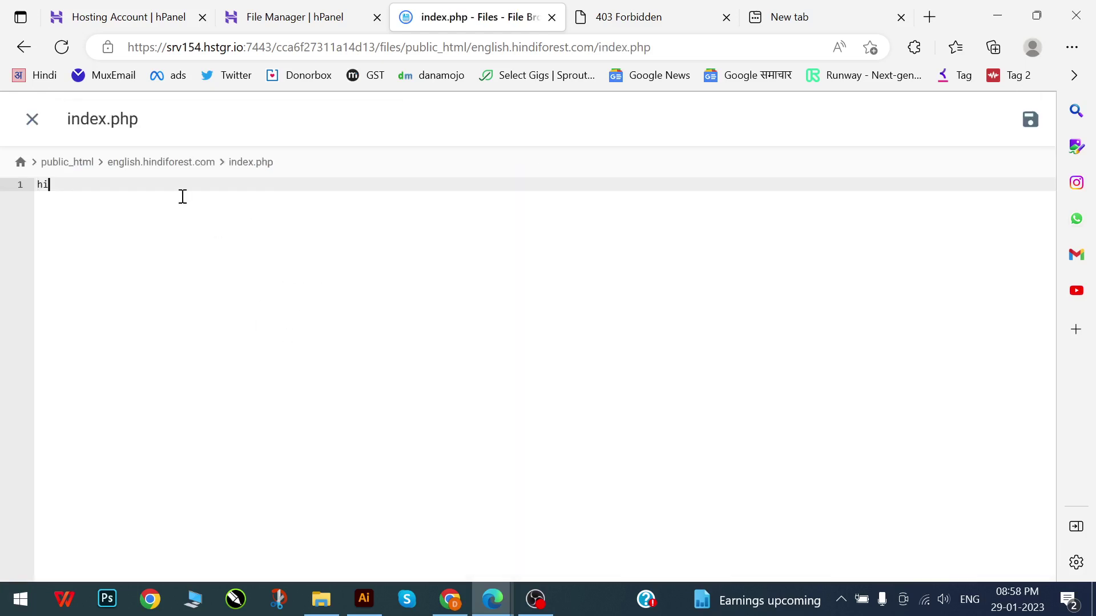
pyautogui.click(1047, 131)
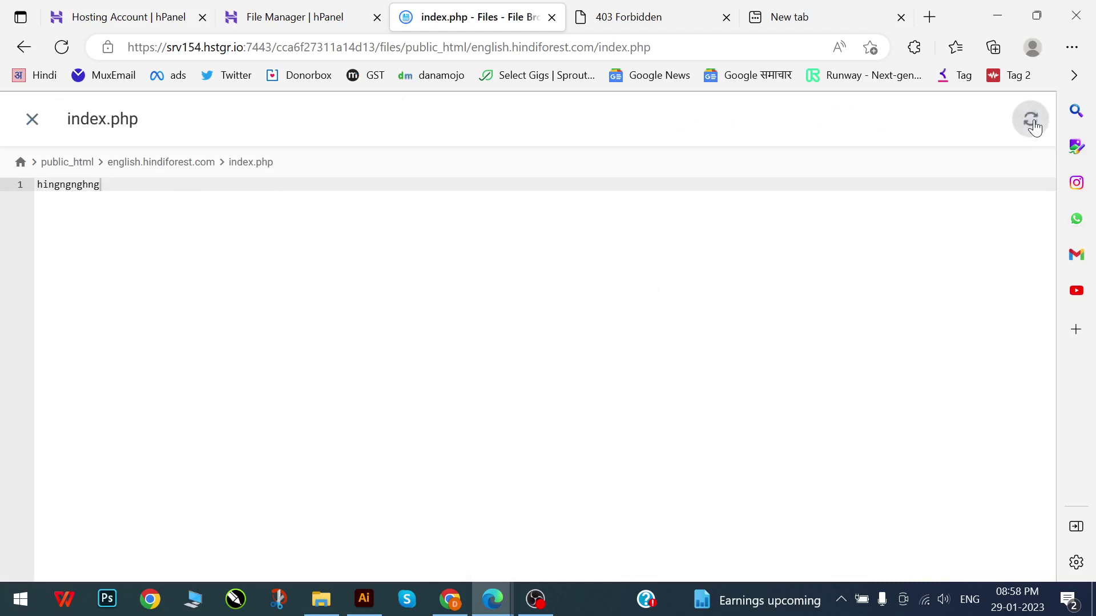
# Reload english.hindiforest.com/hi/, which still shows 403 Forbidden.
pyautogui.click(679, 16)
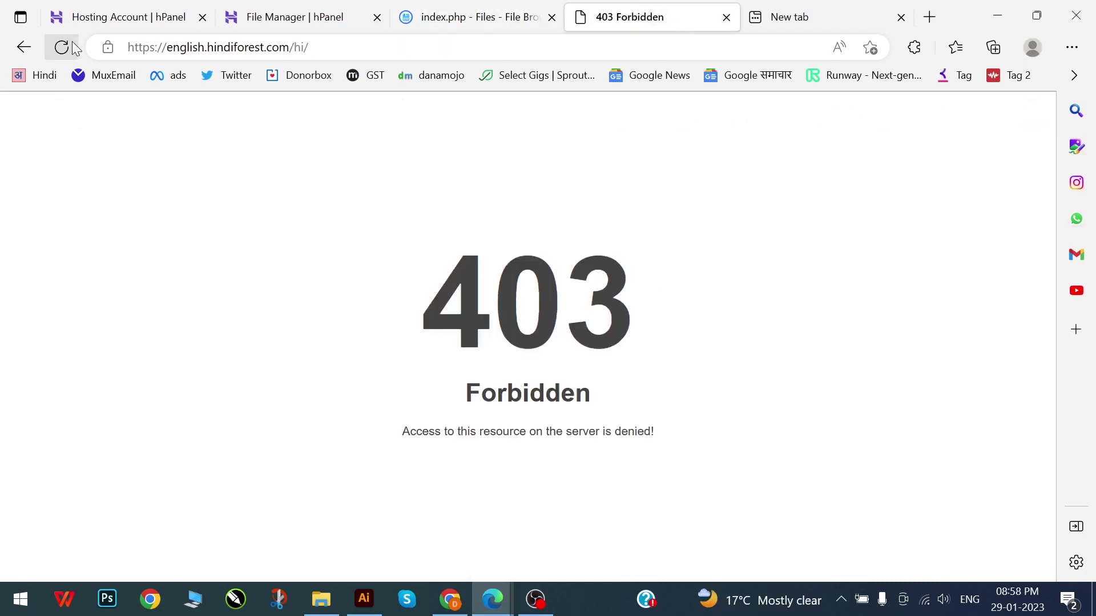
pyautogui.click(153, 44)
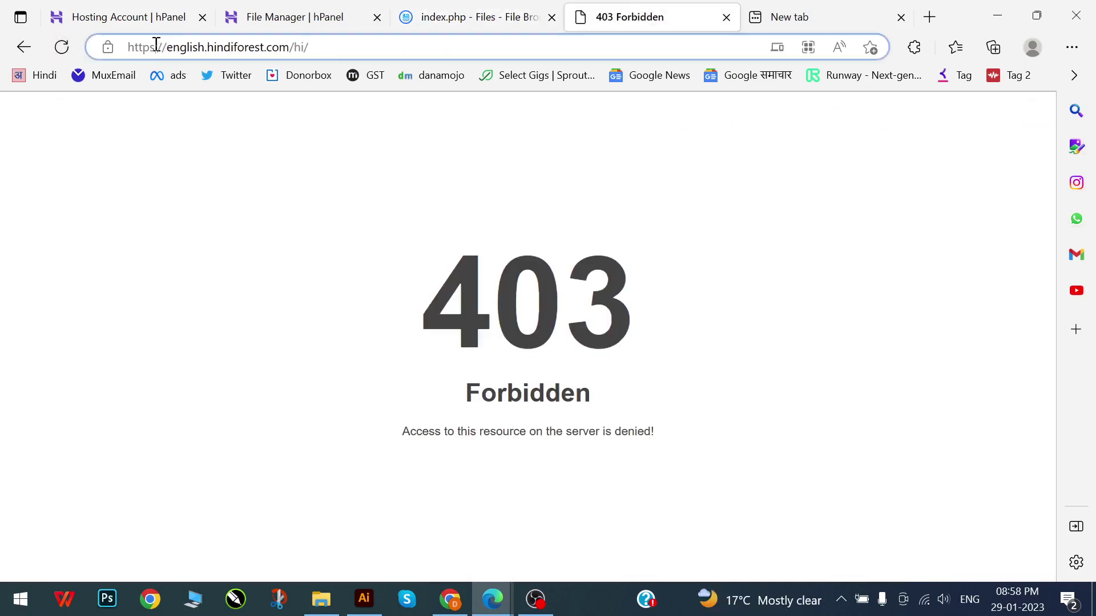
pyautogui.click(153, 43)
pyautogui.press('Return')
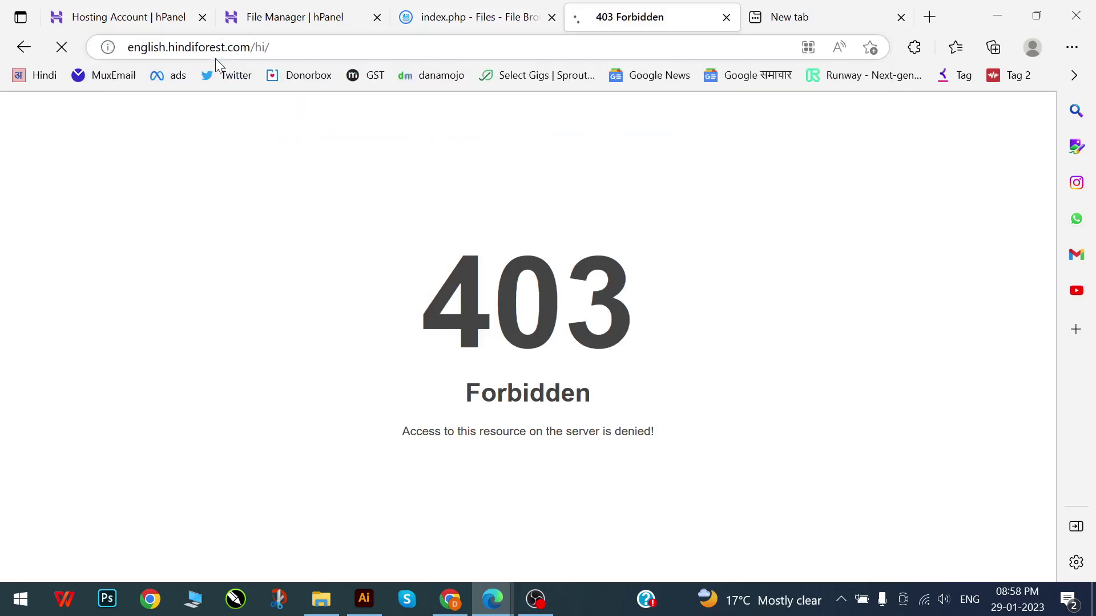
pyautogui.click(354, 46)
pyautogui.click(406, 19)
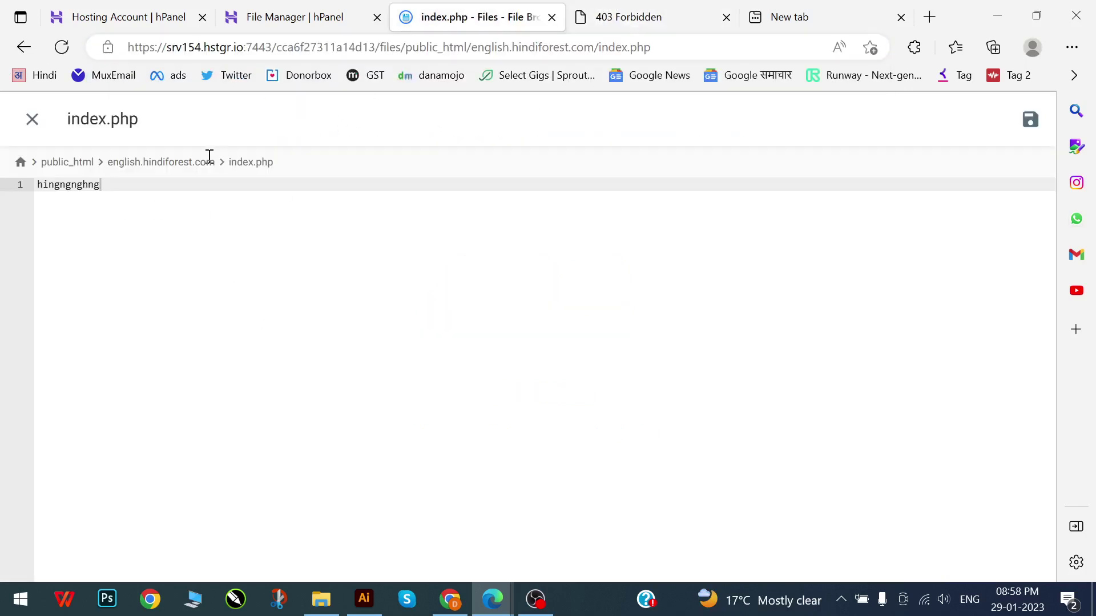
pyautogui.click(635, 28)
pyautogui.click(338, 45)
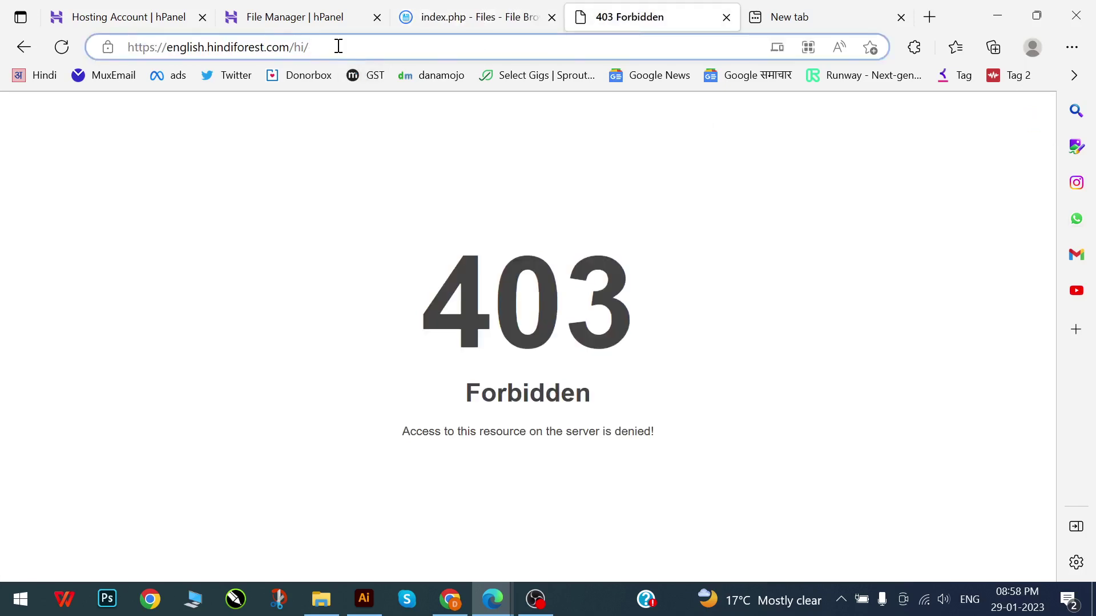
# Append 'wordpress' to the hi/ address to load the WordPress language selection page.
pyautogui.write('wordpress')
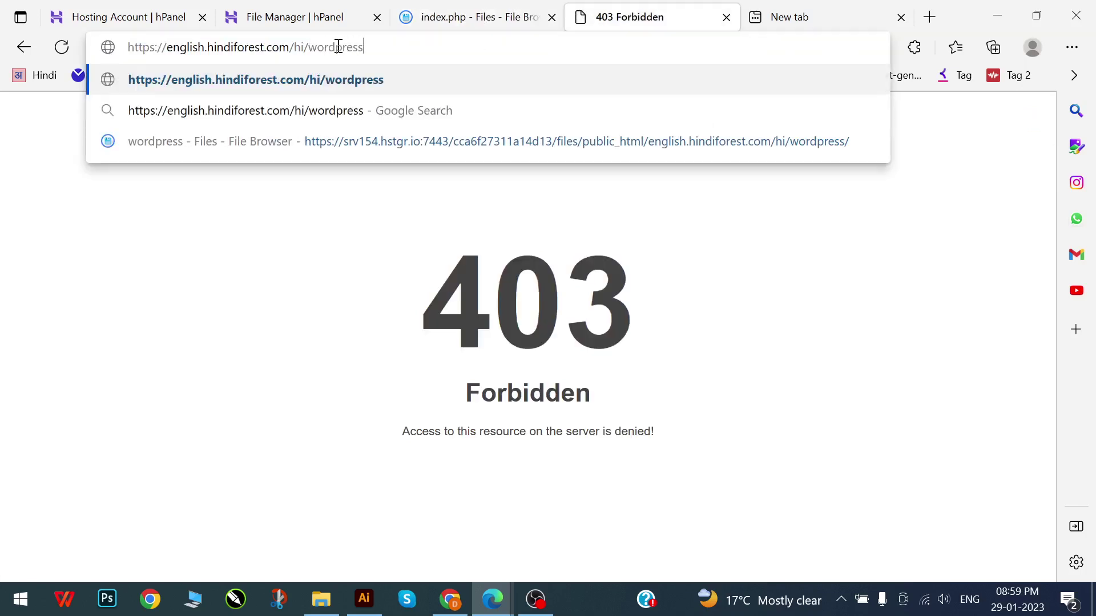
pyautogui.press('Return')
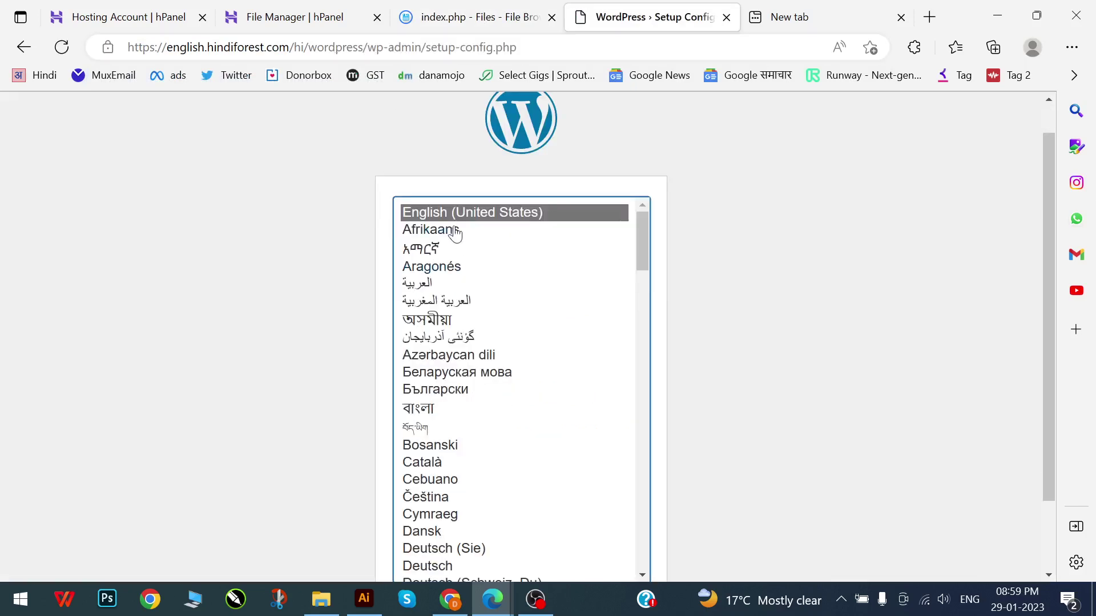
pyautogui.click(445, 20)
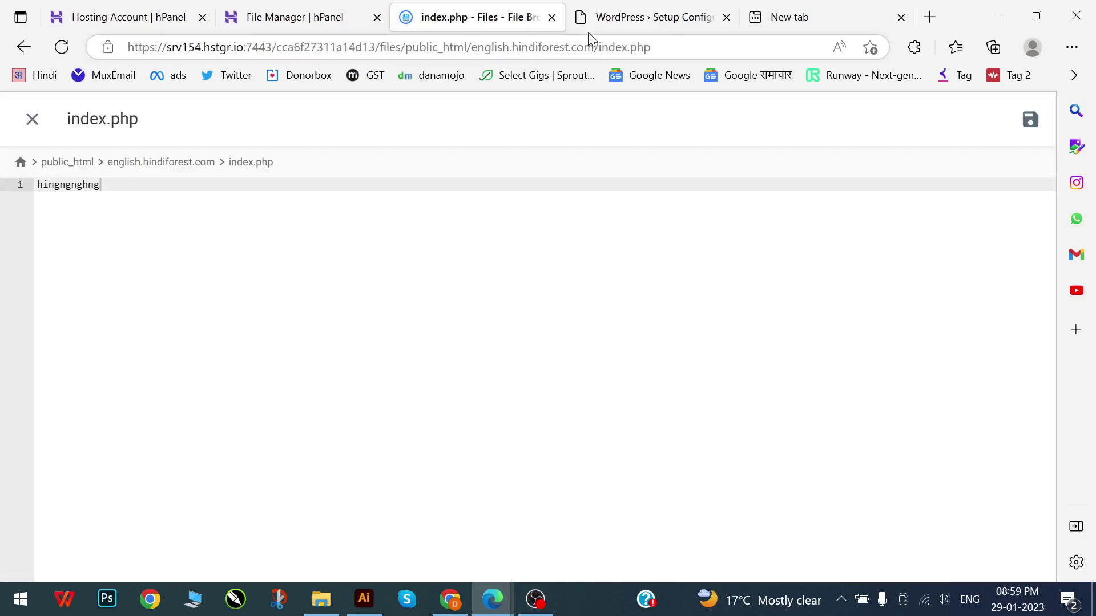
pyautogui.click(661, 26)
pyautogui.doubleClick(303, 48)
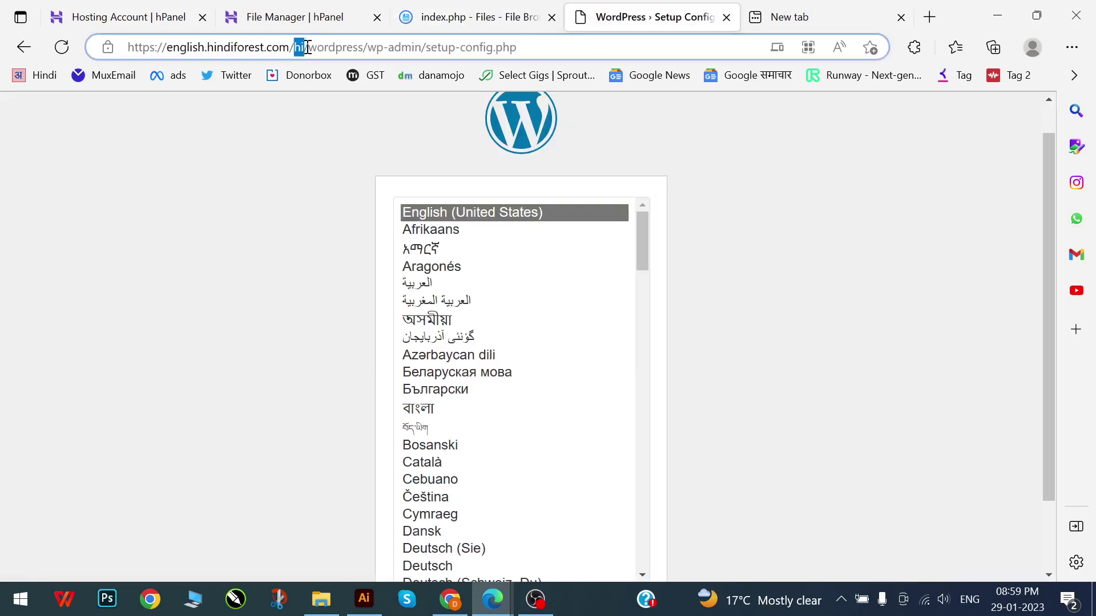
pyautogui.moveTo(310, 50); pyautogui.dragTo(542, 55)
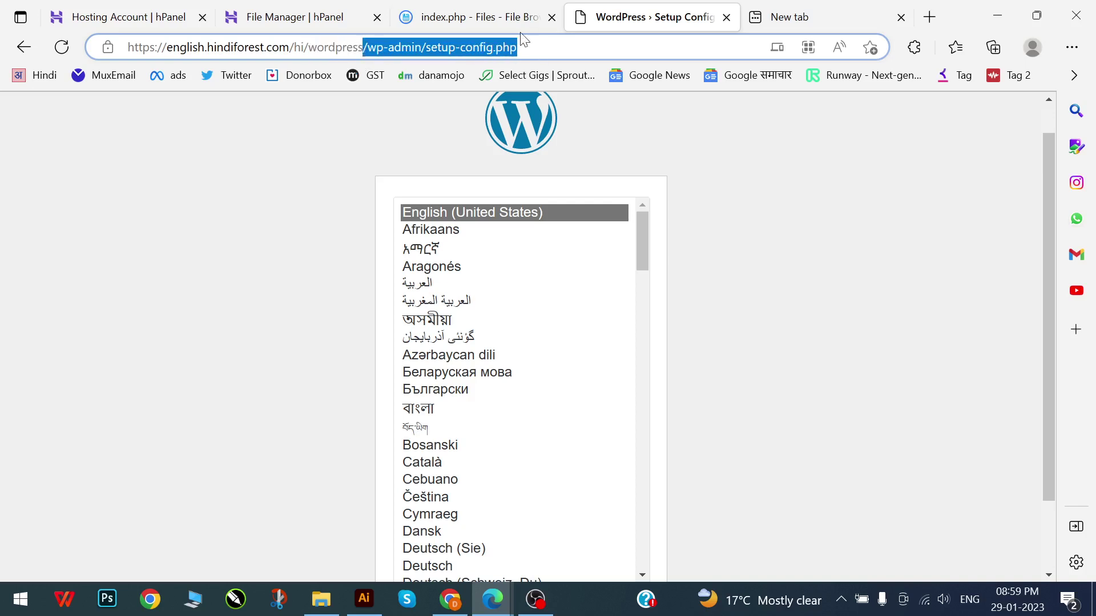
pyautogui.click(490, 18)
# Open hi/wordpress and select all its files; a first Move attempt is cancelled.
pyautogui.click(32, 119)
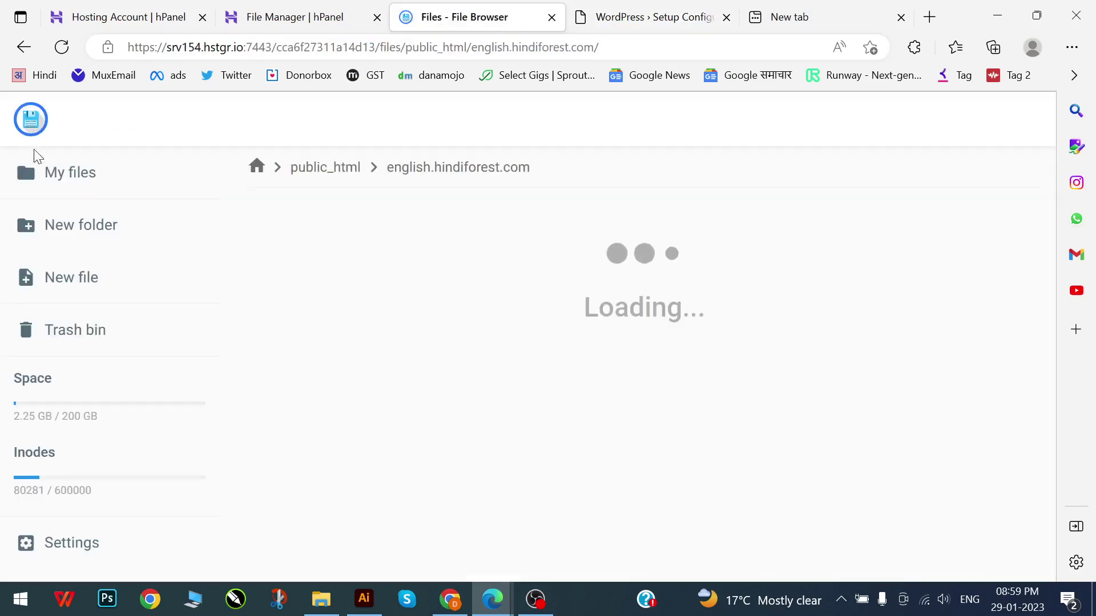
pyautogui.doubleClick(358, 260)
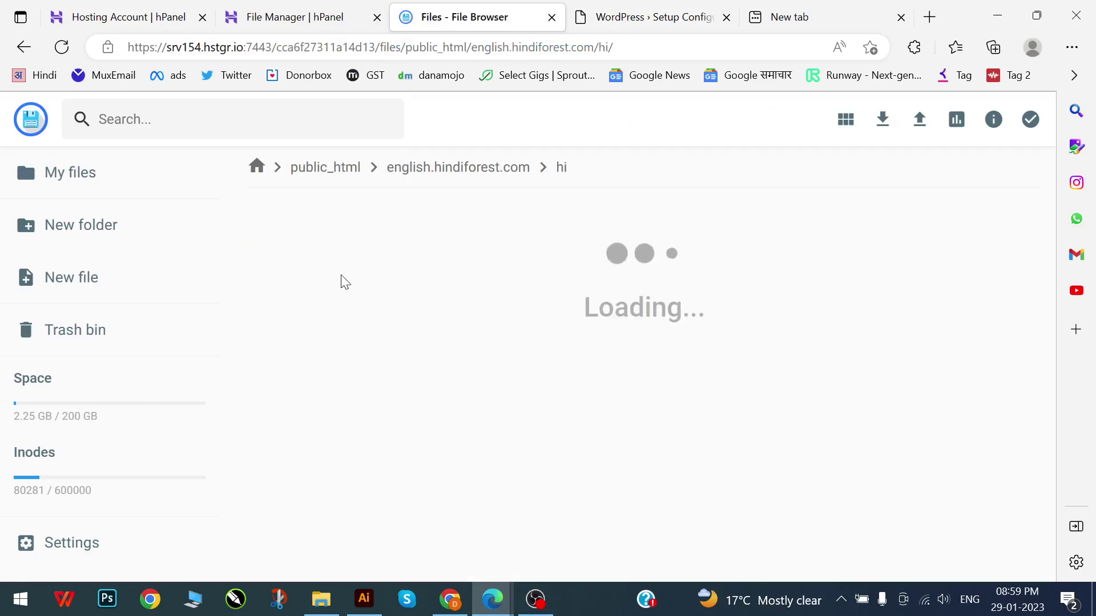
pyautogui.doubleClick(322, 262)
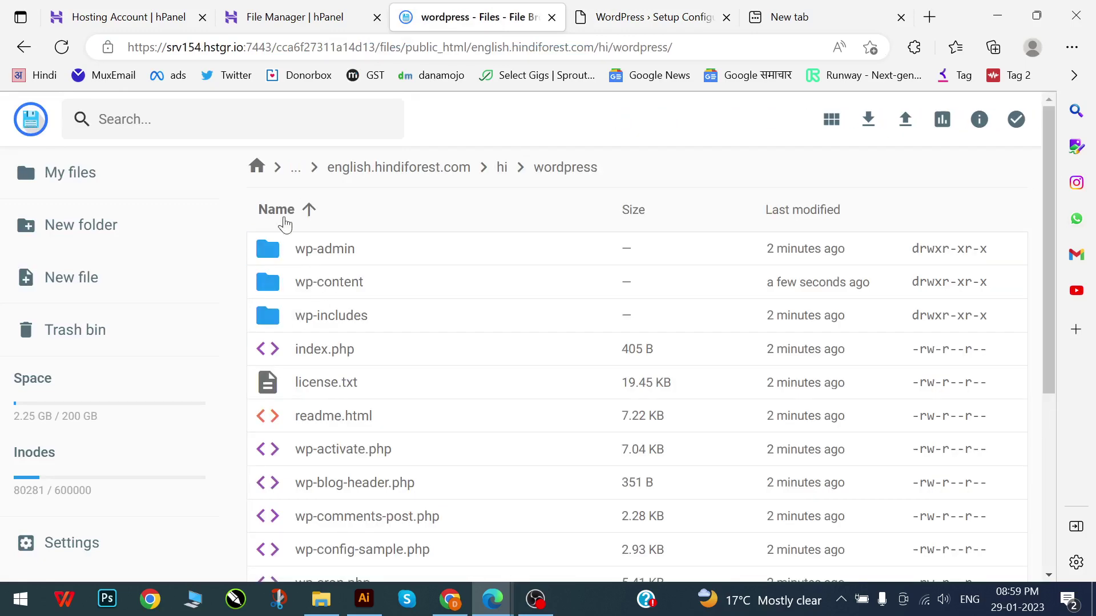
pyautogui.click(379, 264)
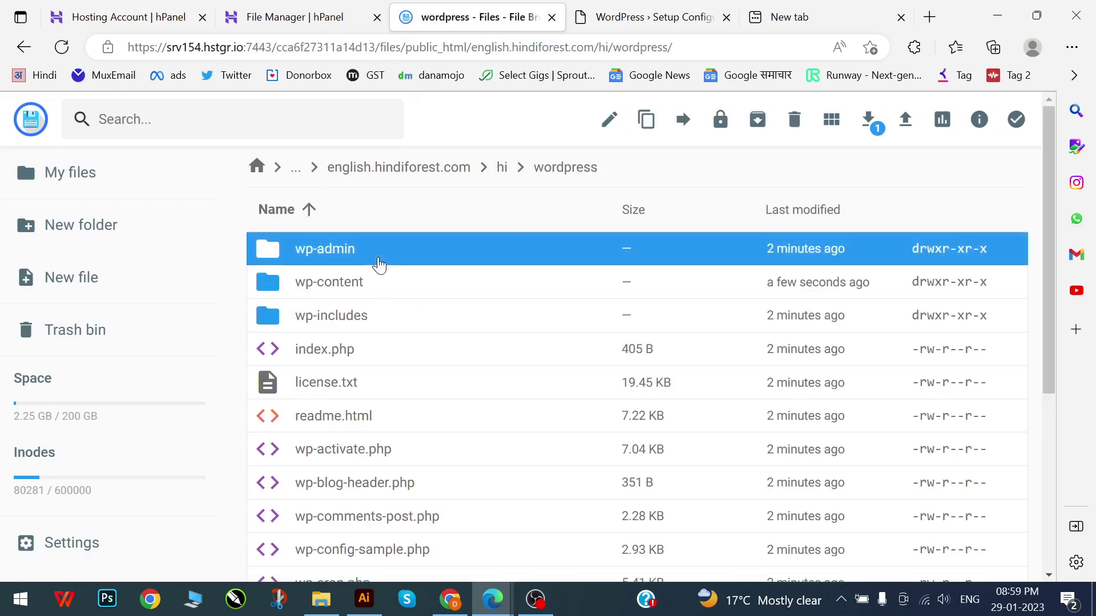
pyautogui.hotkey('ctrl', 'a')
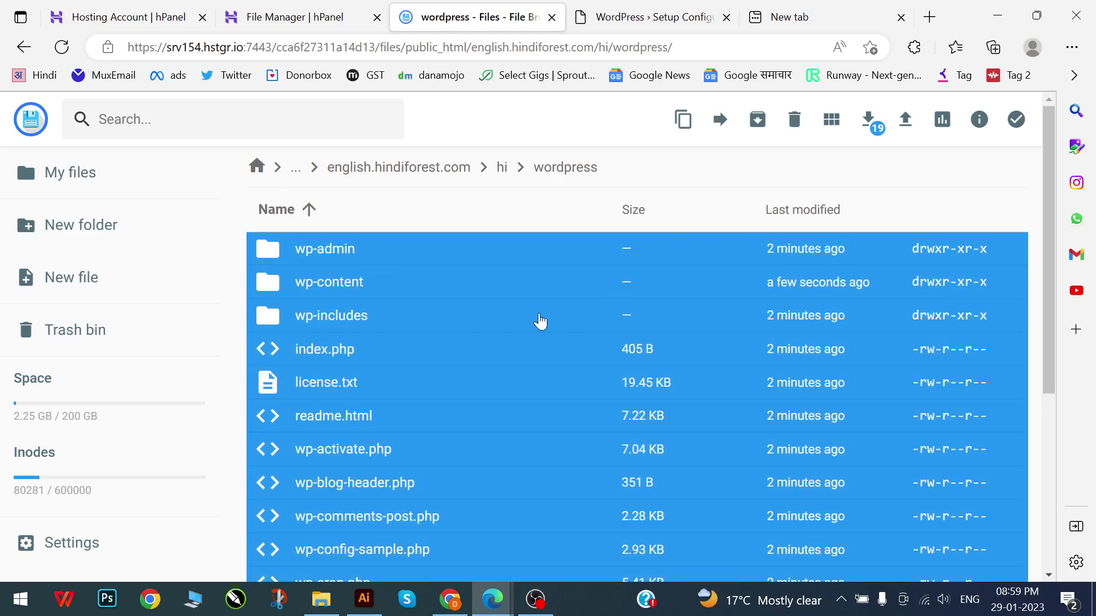
pyautogui.rightClick(337, 350)
pyautogui.click(403, 438)
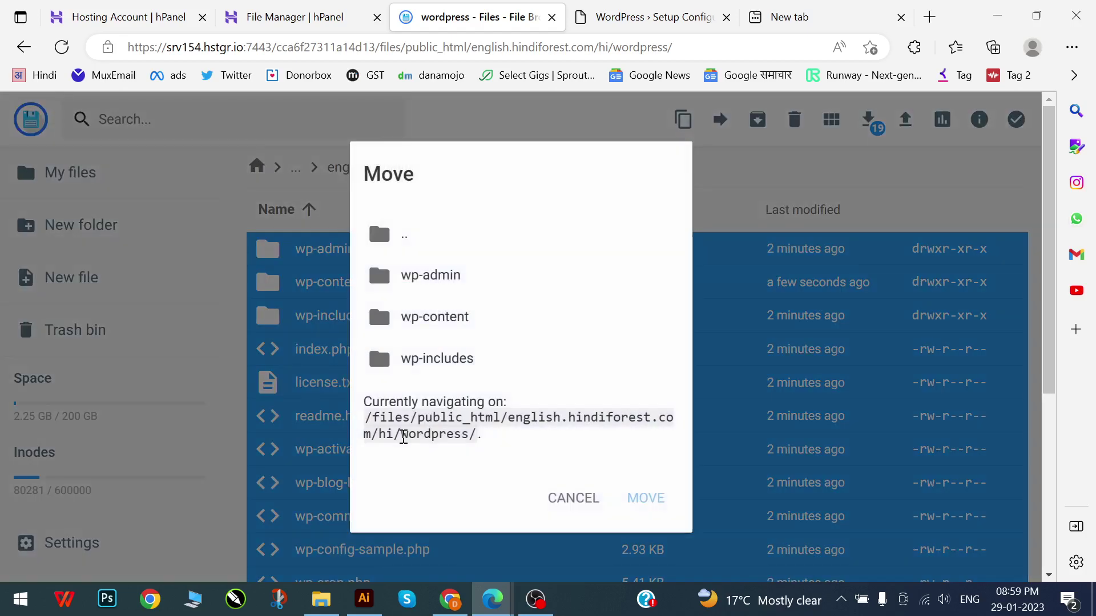
pyautogui.scroll(-1, 521, 340)
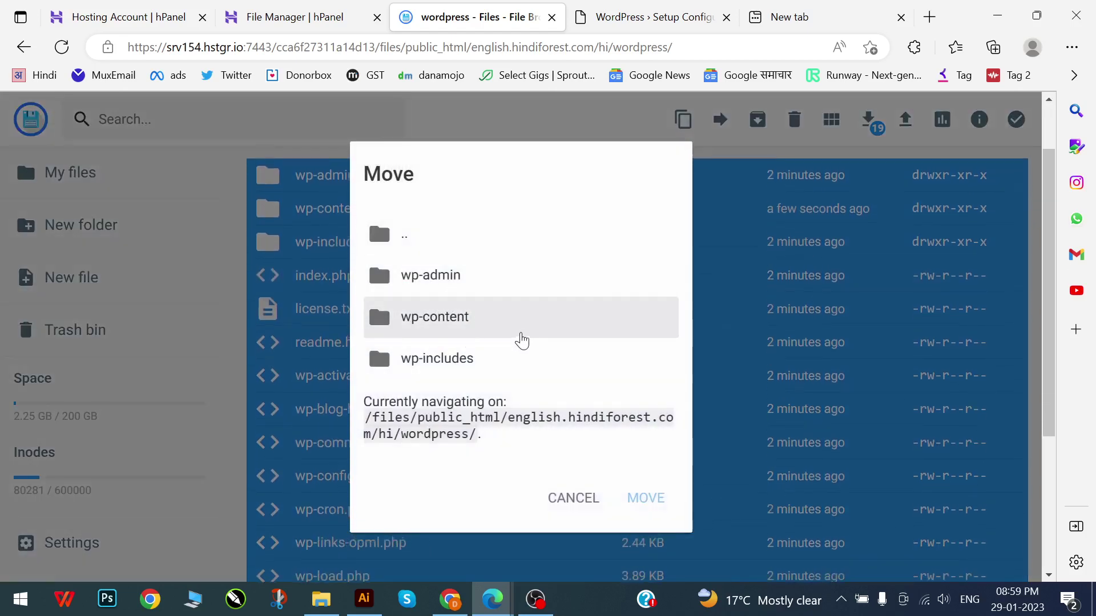
pyautogui.click(402, 243)
pyautogui.doubleClick(401, 244)
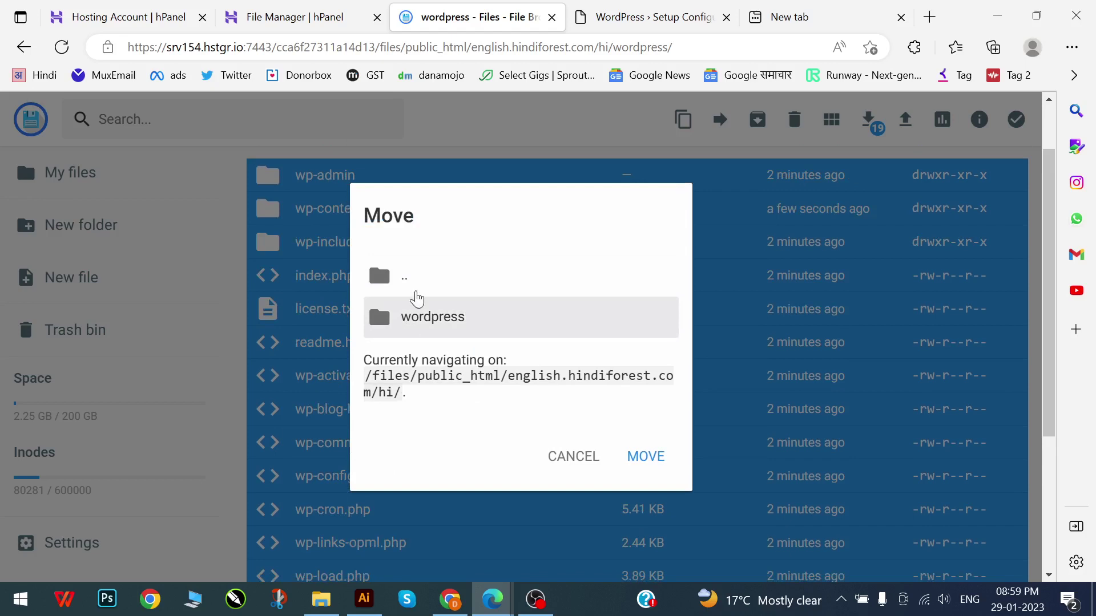
pyautogui.moveTo(525, 378); pyautogui.dragTo(660, 374)
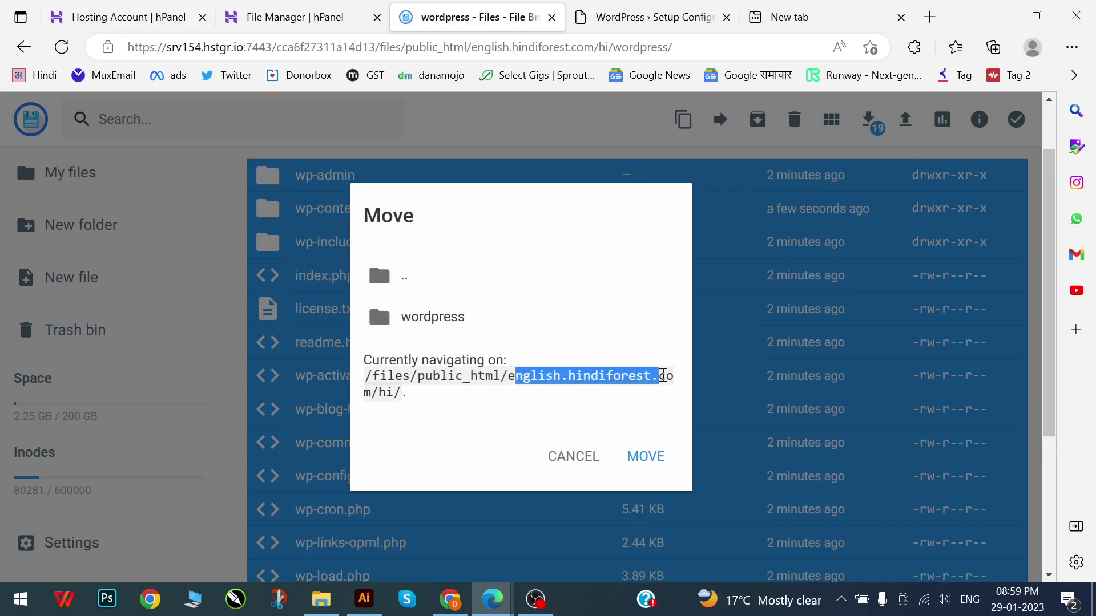
pyautogui.moveTo(380, 392); pyautogui.dragTo(407, 394)
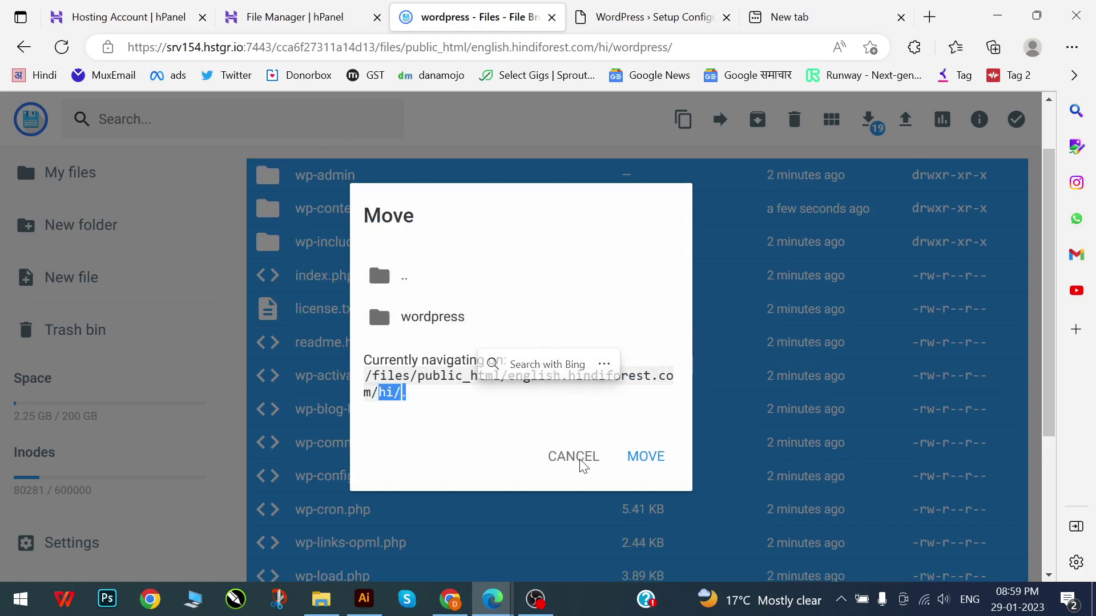
pyautogui.click(575, 456)
# Move the selected WordPress files into the hi folder.
pyautogui.rightClick(355, 302)
pyautogui.click(420, 393)
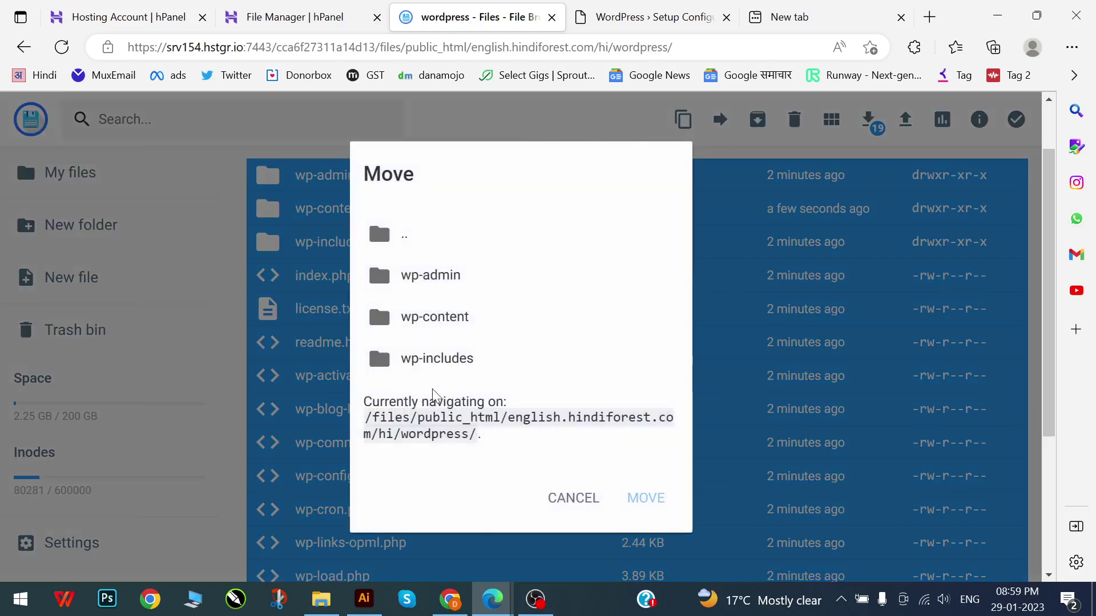
pyautogui.scroll(-2, 530, 288)
pyautogui.click(405, 237)
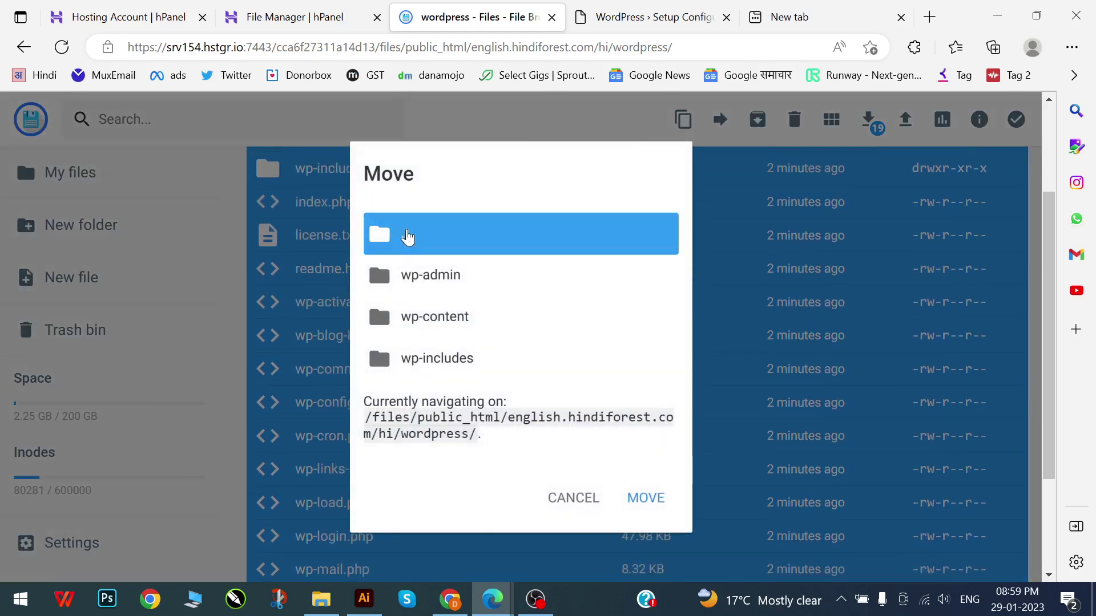
pyautogui.click(405, 237)
pyautogui.doubleClick(400, 244)
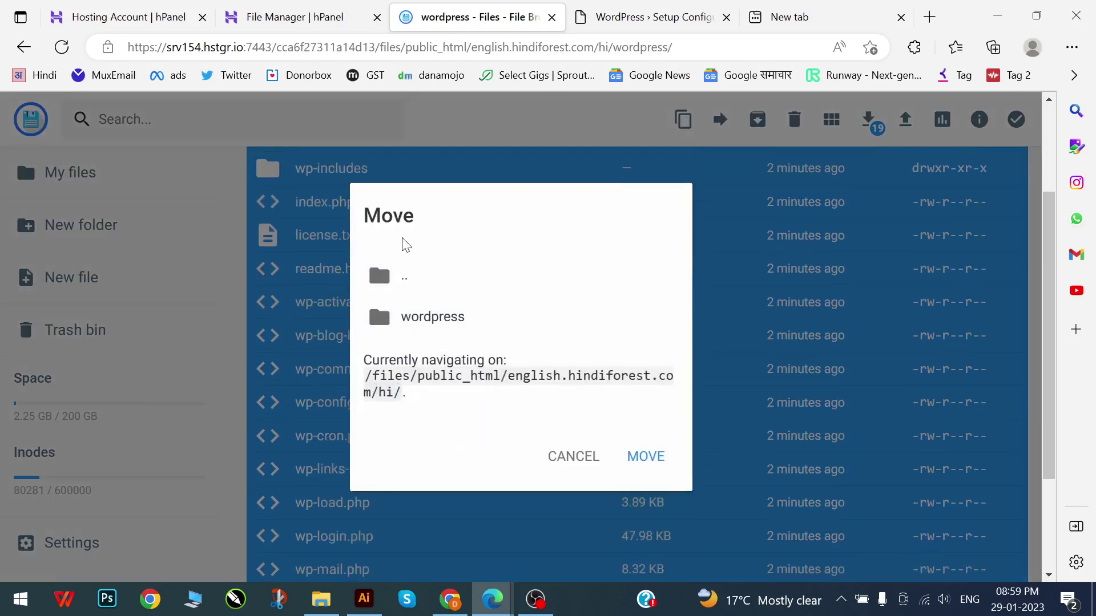
pyautogui.doubleClick(407, 282)
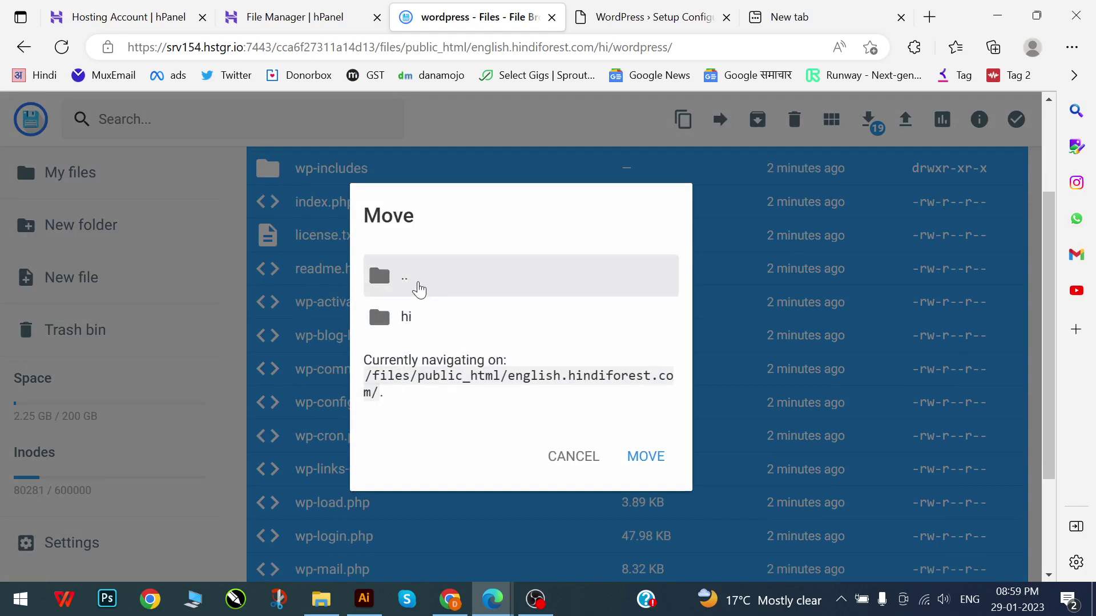
pyautogui.click(417, 289)
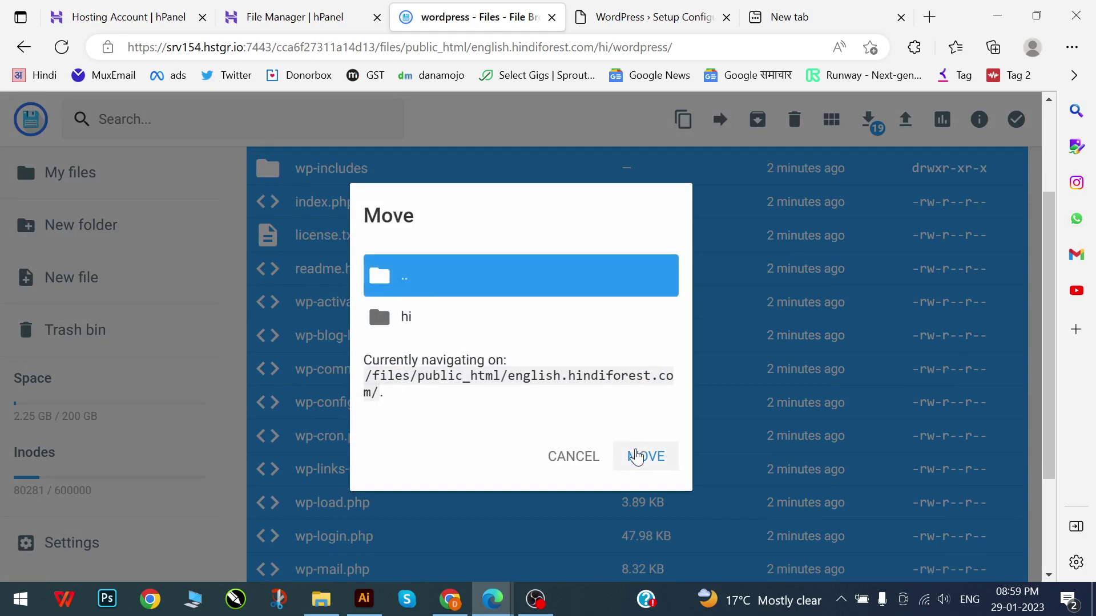
pyautogui.click(428, 323)
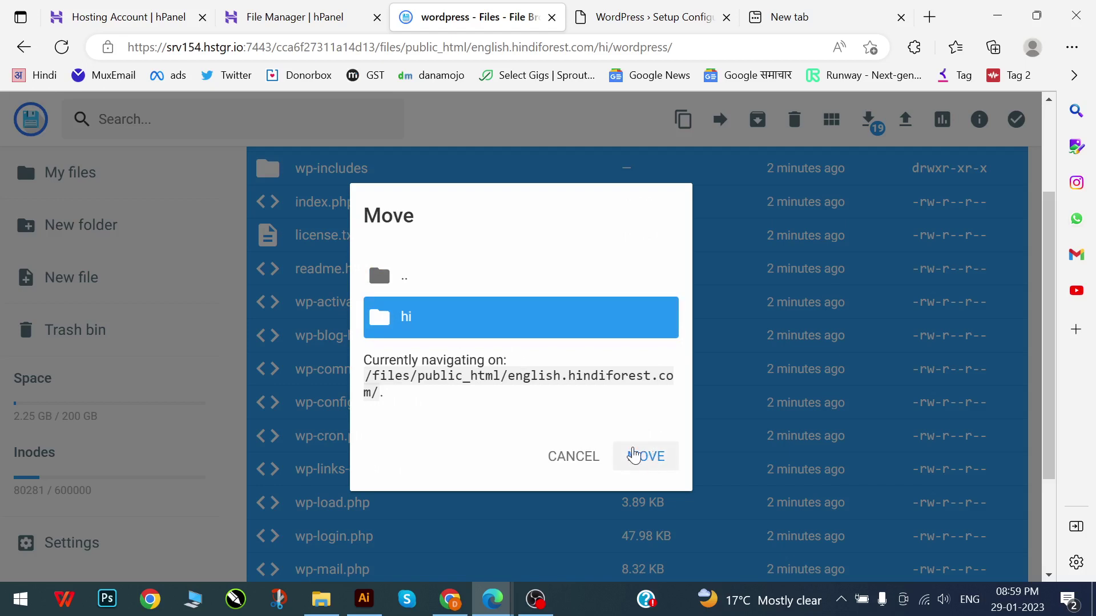
pyautogui.click(644, 459)
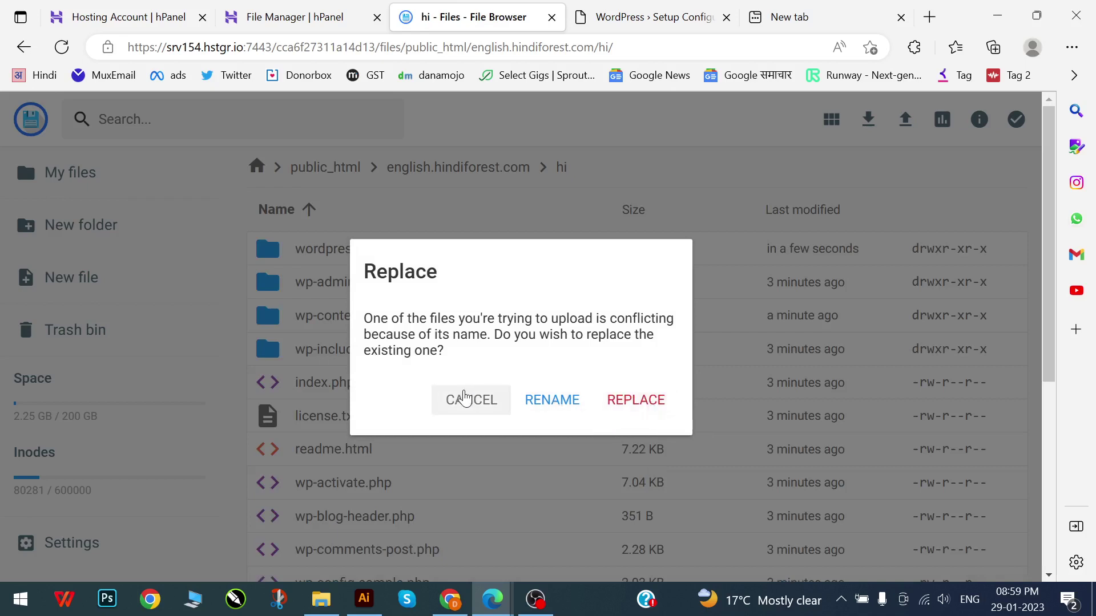
# Cancel the replace prompt and open hi to check wp-admin, wp-content and wp-includes arrived.
pyautogui.click(481, 400)
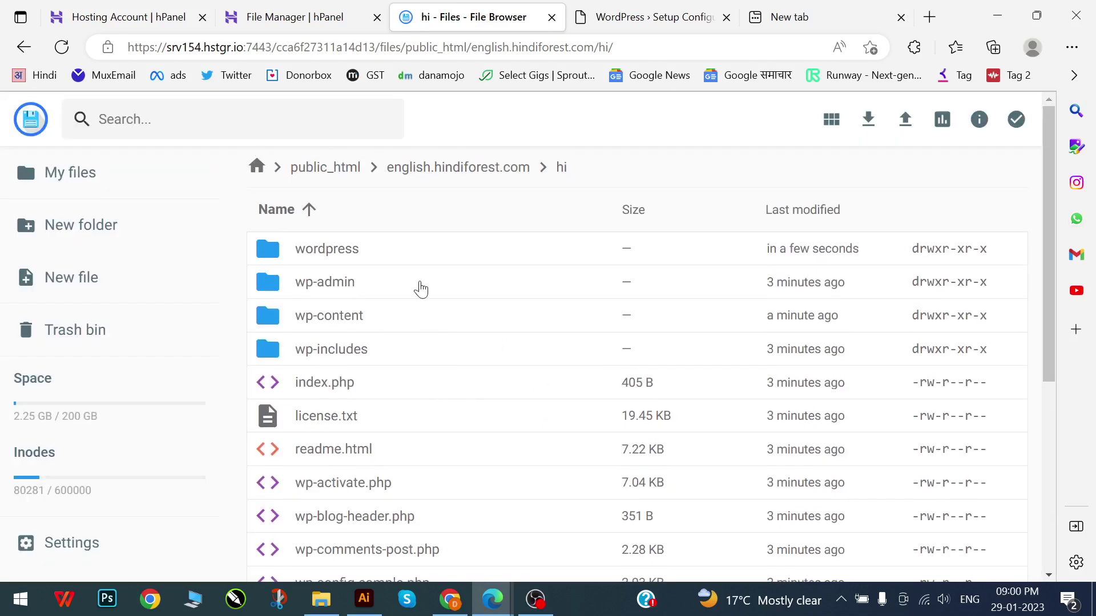
pyautogui.click(411, 169)
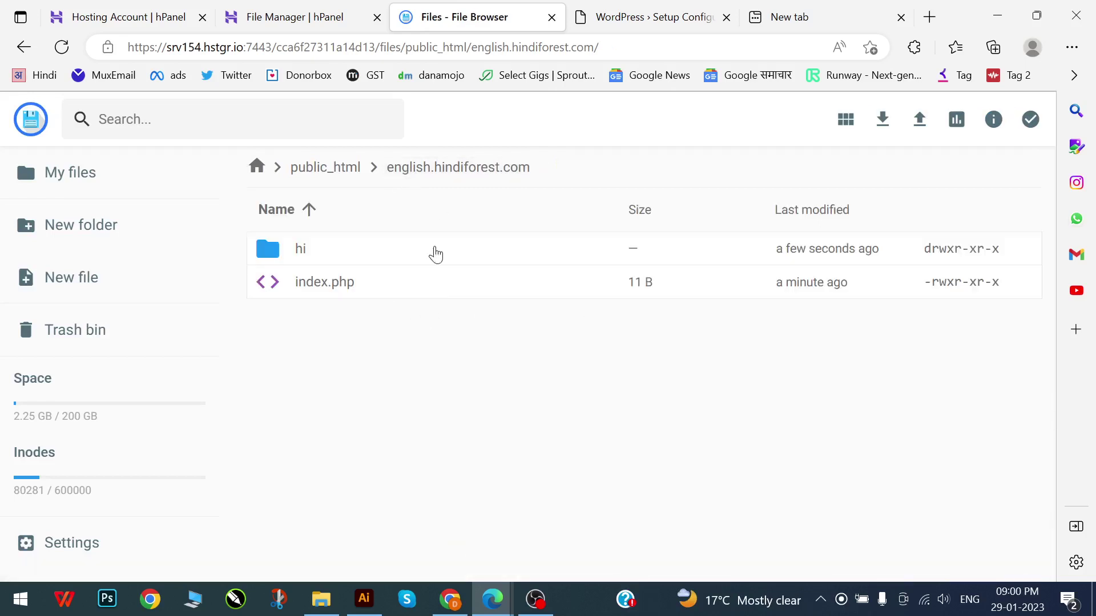
pyautogui.doubleClick(330, 258)
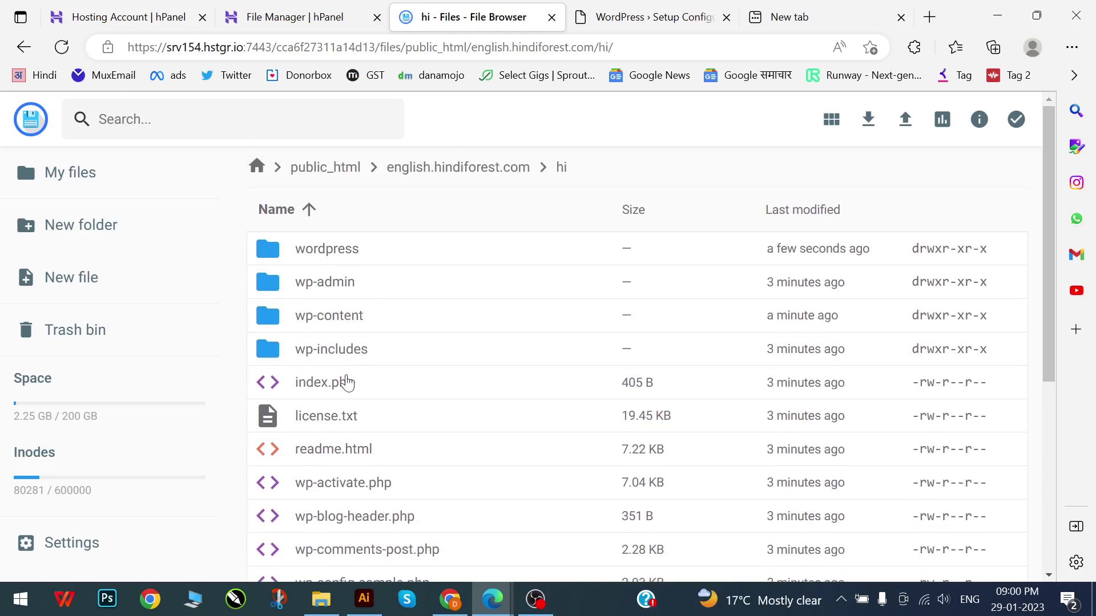
pyautogui.scroll(-2, 350, 381)
pyautogui.scroll(1, 342, 365)
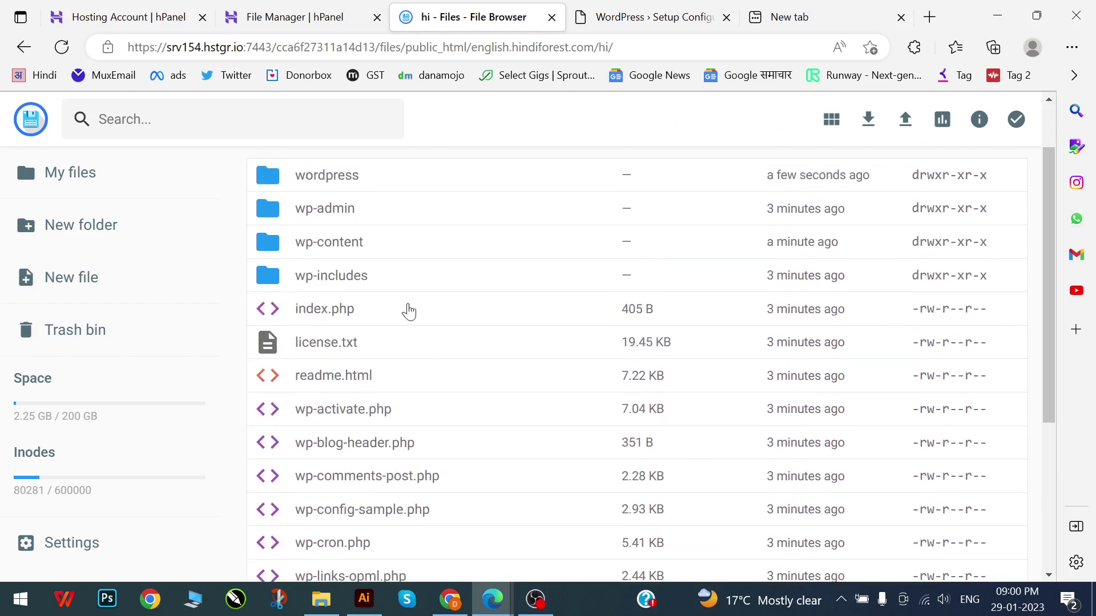
pyautogui.scroll(-4, 407, 311)
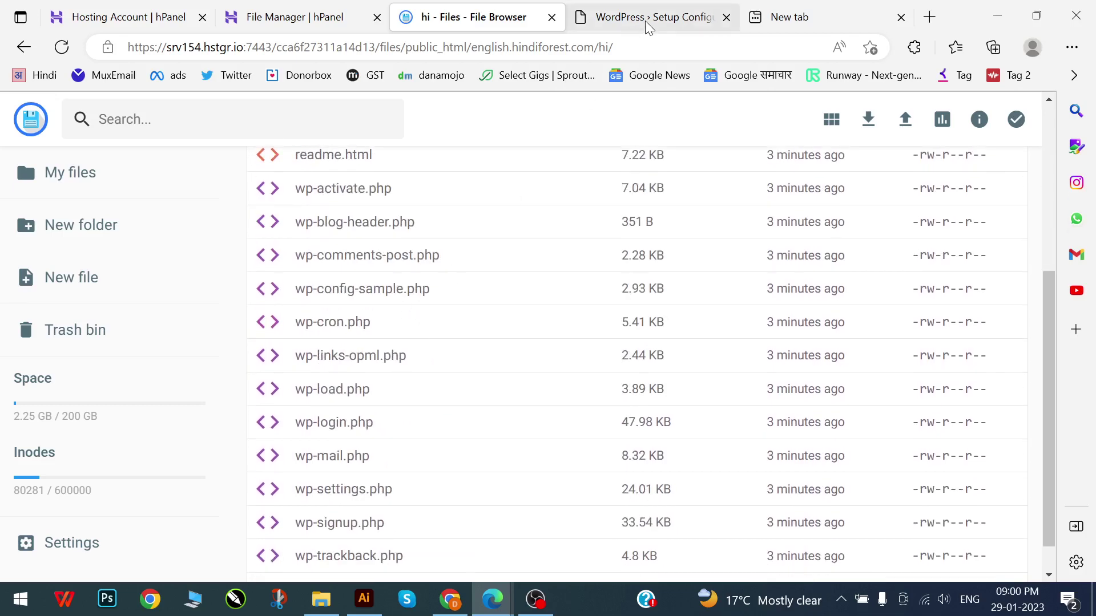
# Remove /wordpress from the URL to load the setup page from the hi folder.
pyautogui.click(645, 20)
pyautogui.click(608, 47)
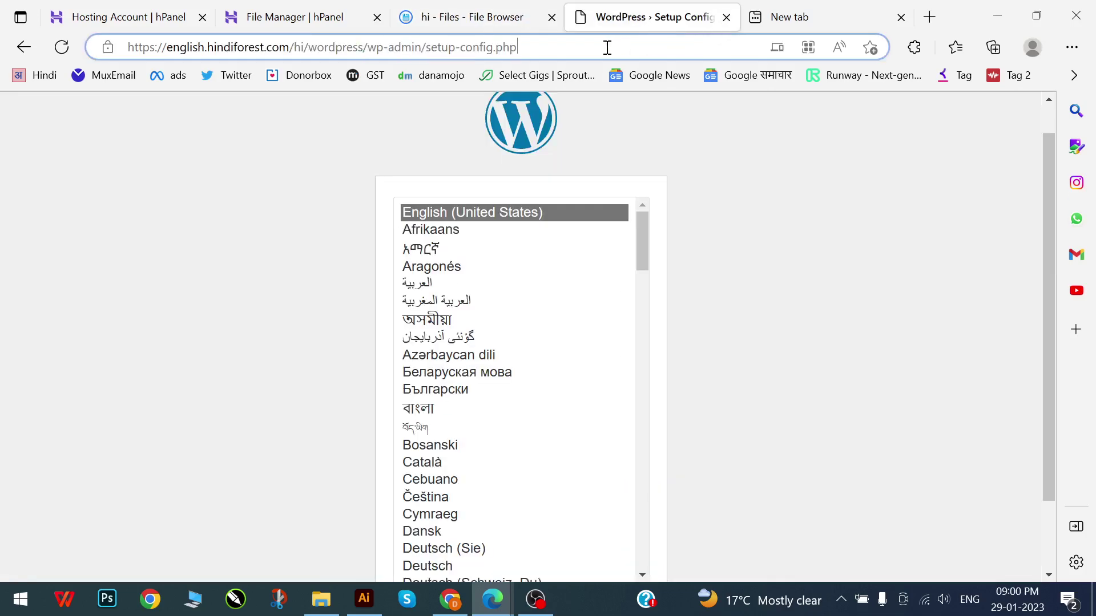
pyautogui.moveTo(302, 48); pyautogui.dragTo(741, 63)
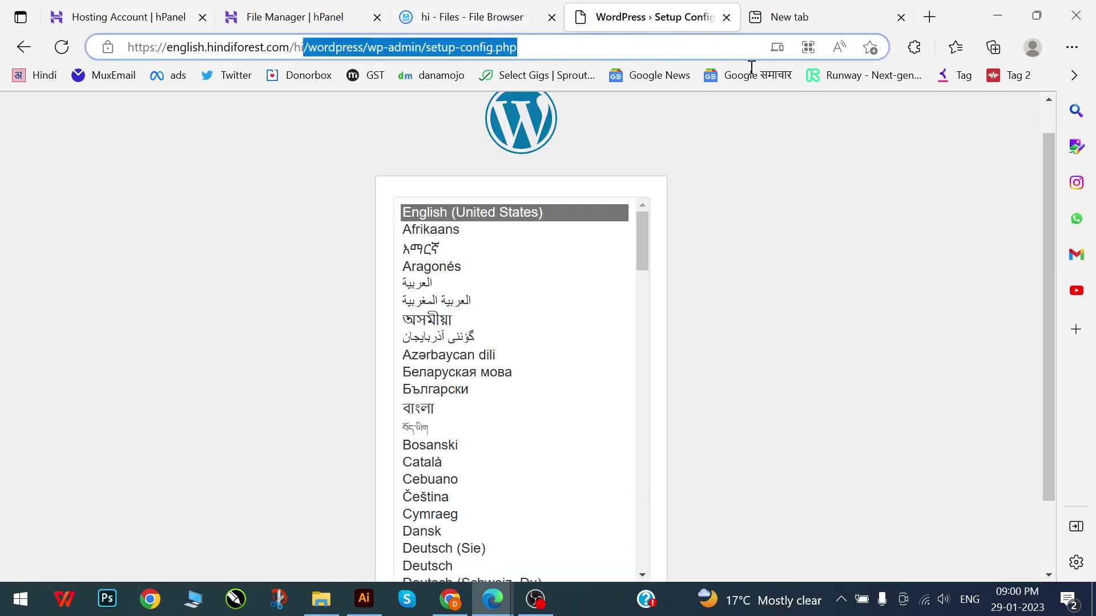
pyautogui.press('BackSpace')
pyautogui.press('Return')
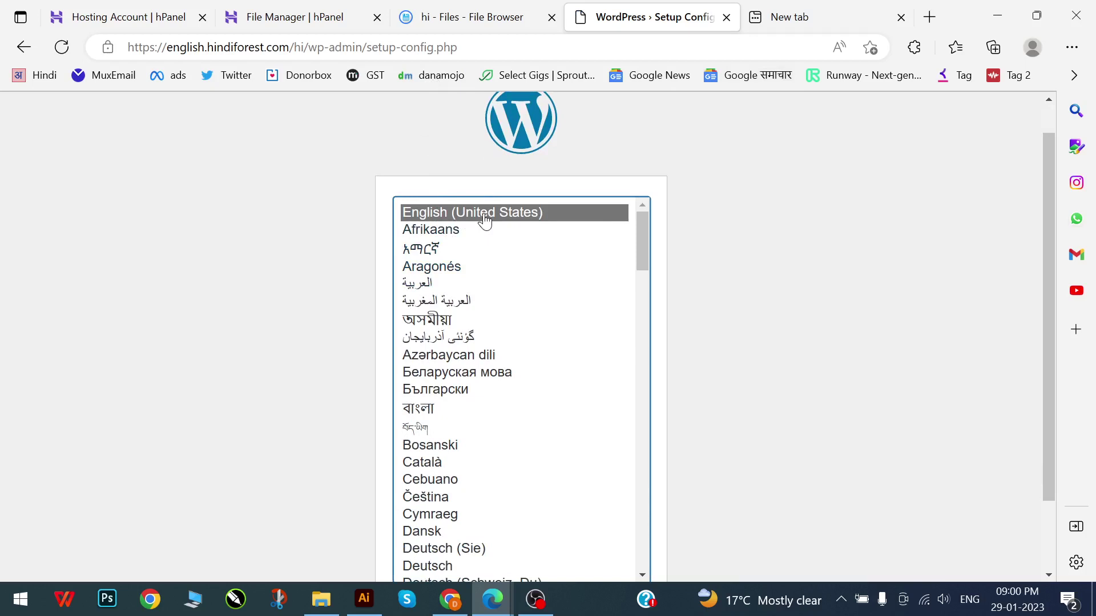
pyautogui.scroll(-3, 485, 220)
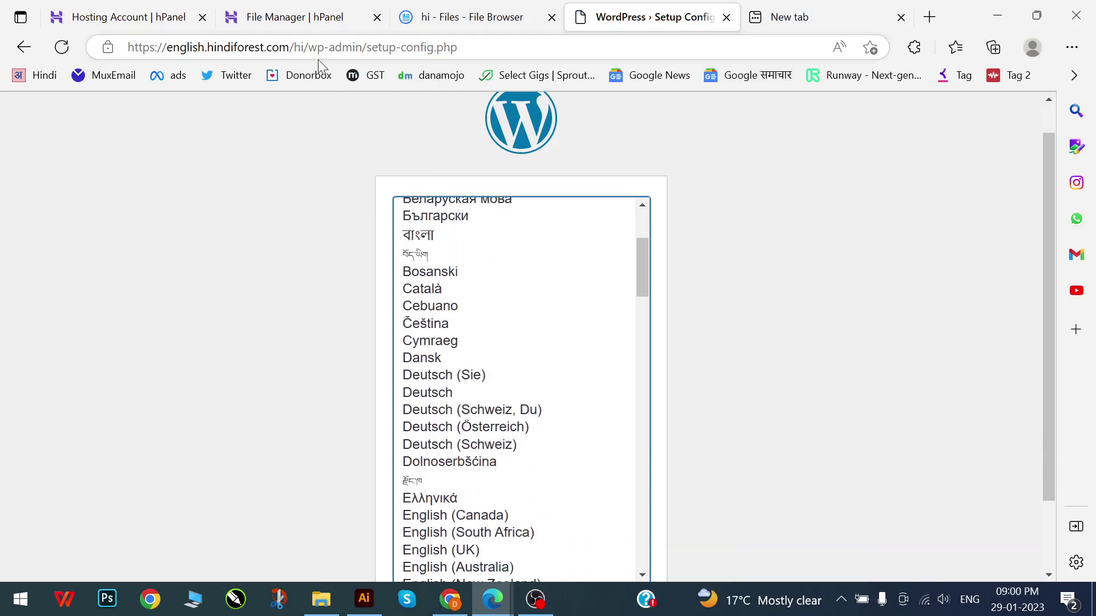
# Load english.hindiforest.com/hi/wordpress/ again, which now returns 403 Forbidden.
pyautogui.moveTo(315, 53); pyautogui.dragTo(667, 75)
pyautogui.write('wp')
pyautogui.press('BackSpace')
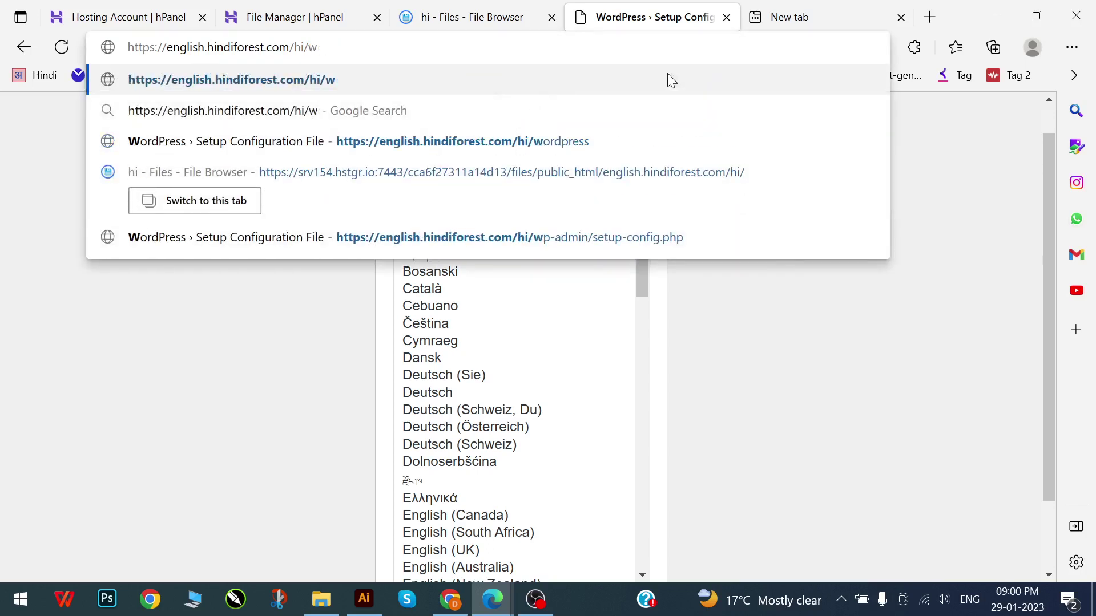
pyautogui.write('ordperess')
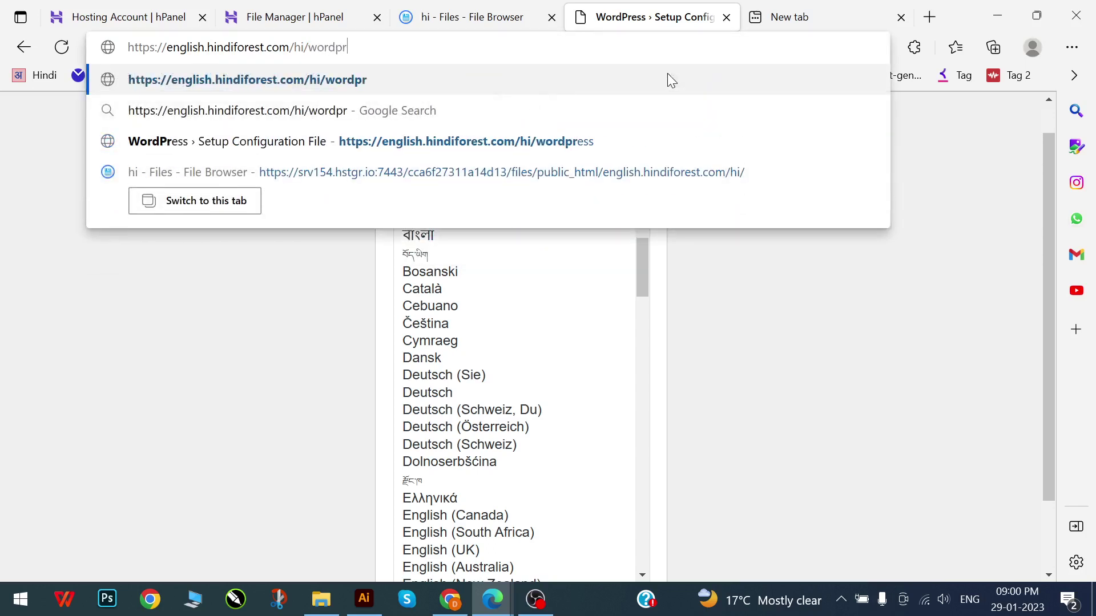
pyautogui.press('Return')
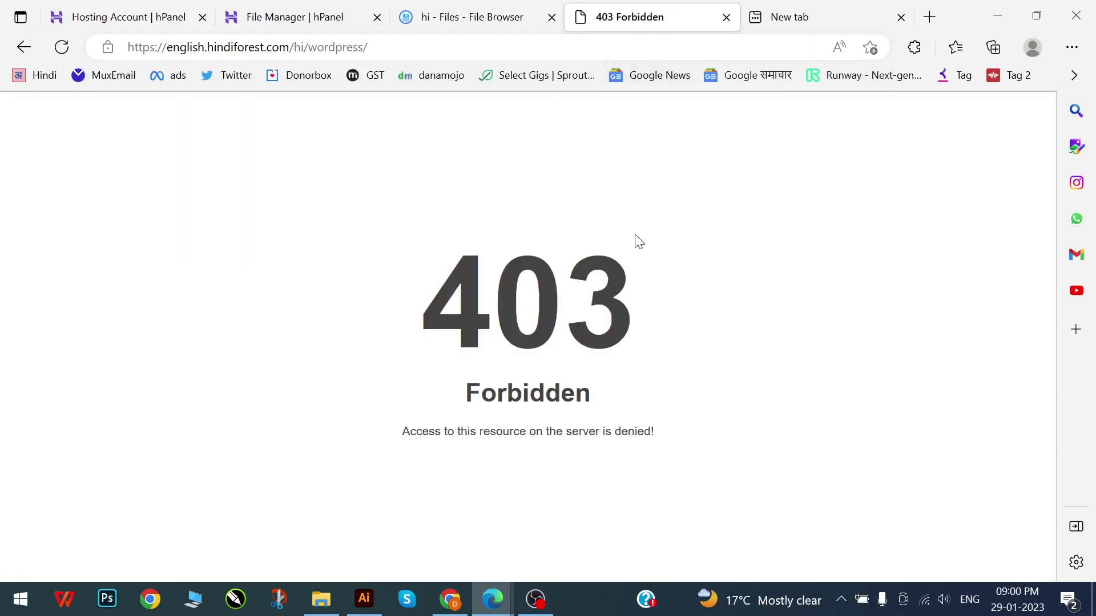
pyautogui.doubleClick(635, 240)
# Review the wordpress and hi folders, then return to english.hindiforest.com.
pyautogui.click(445, 7)
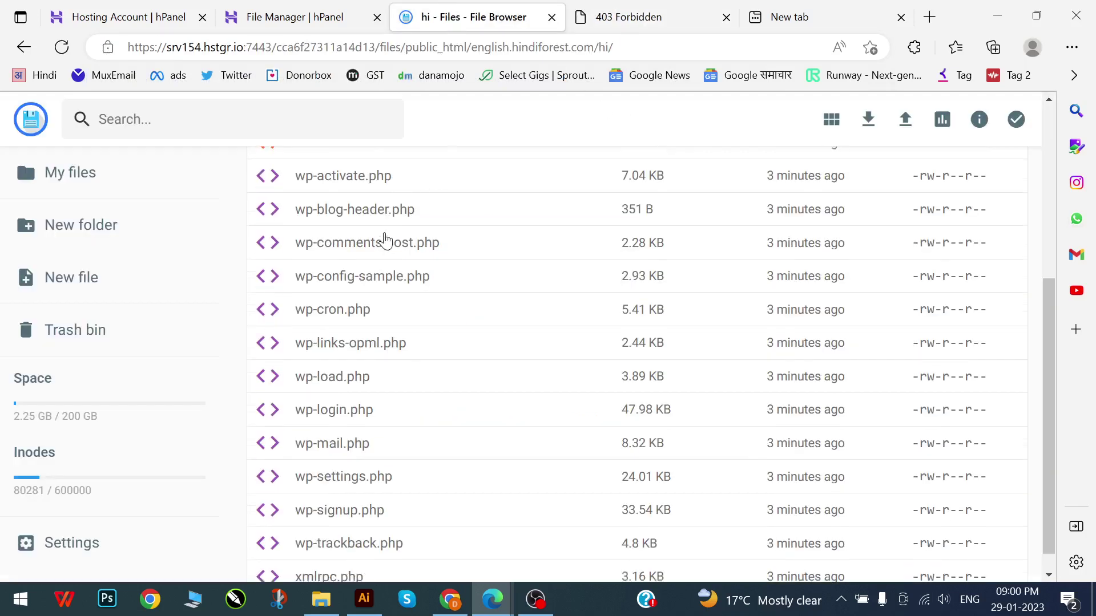
pyautogui.scroll(5, 384, 237)
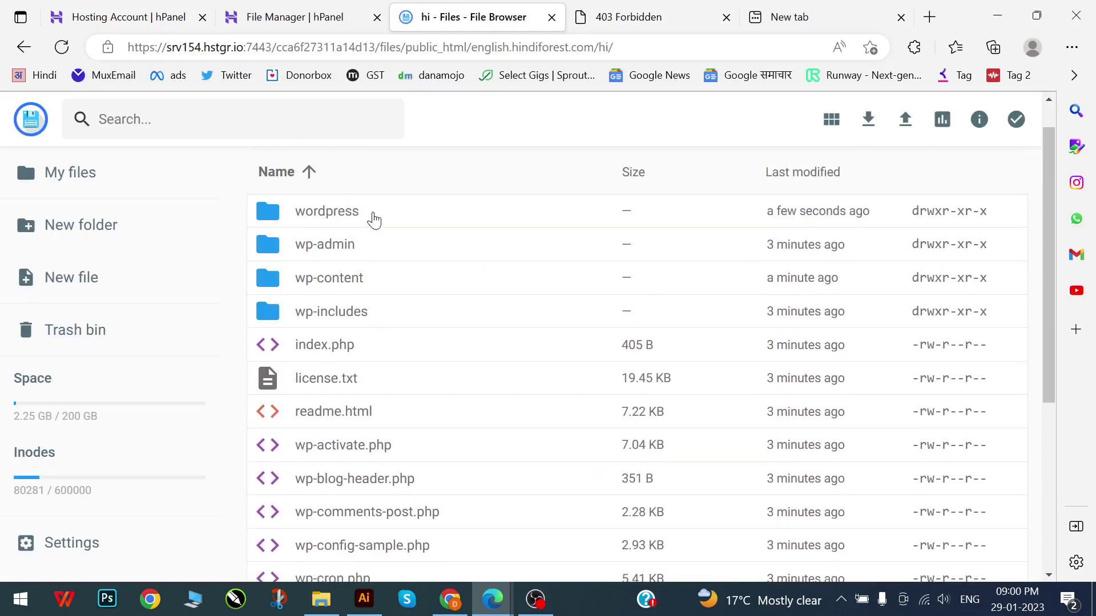
pyautogui.doubleClick(327, 211)
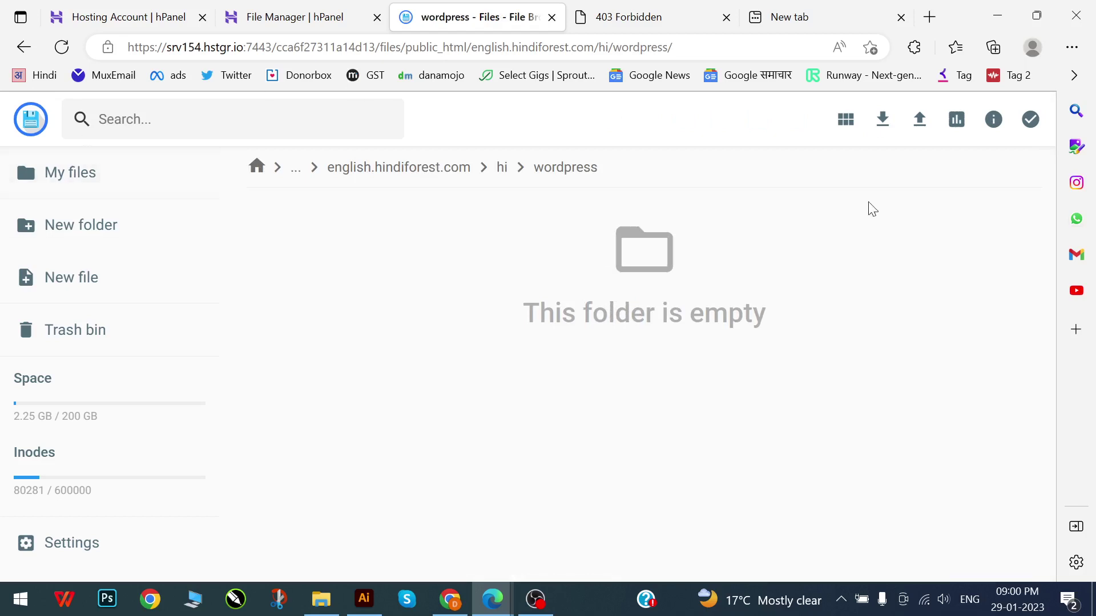
pyautogui.click(405, 172)
pyautogui.doubleClick(338, 257)
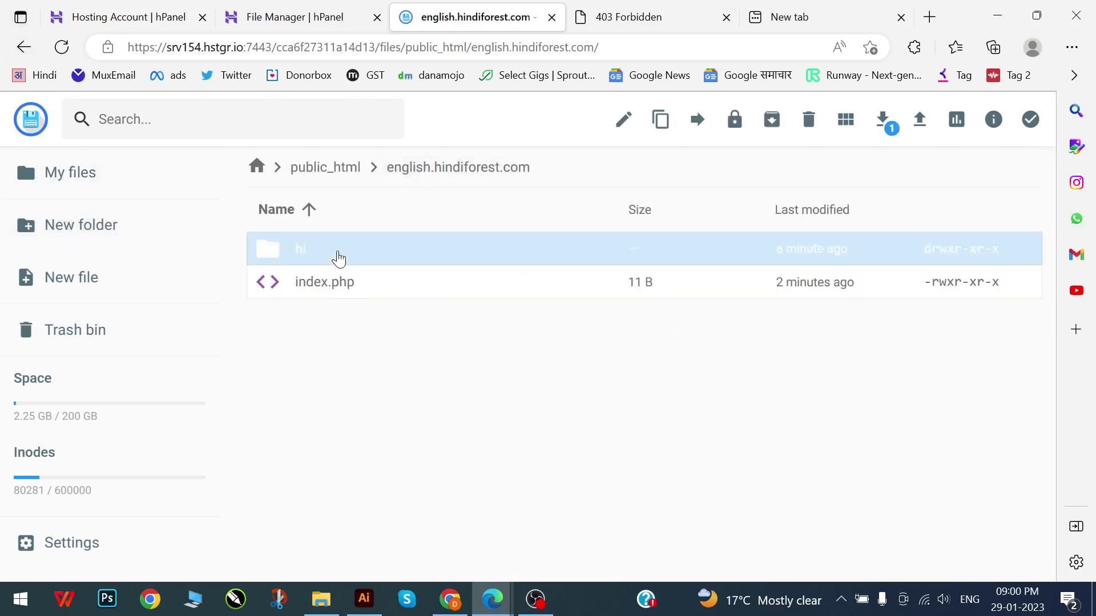
pyautogui.click(399, 169)
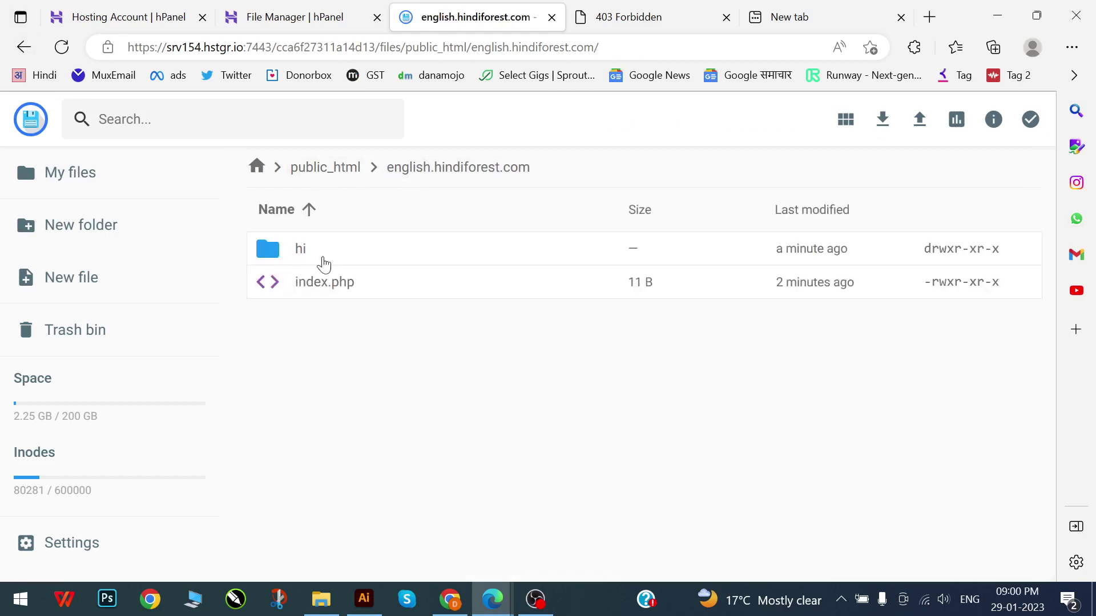
# Delete the leftover index.php from english.hindiforest.com and open the hi folder.
pyautogui.click(337, 288)
pyautogui.click(808, 120)
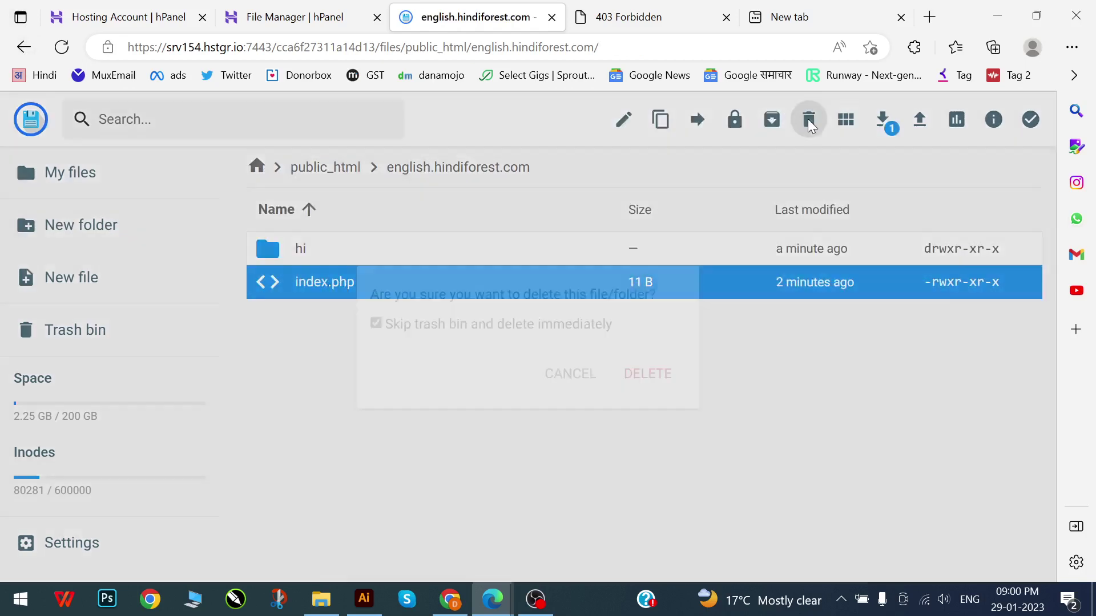
pyautogui.click(651, 377)
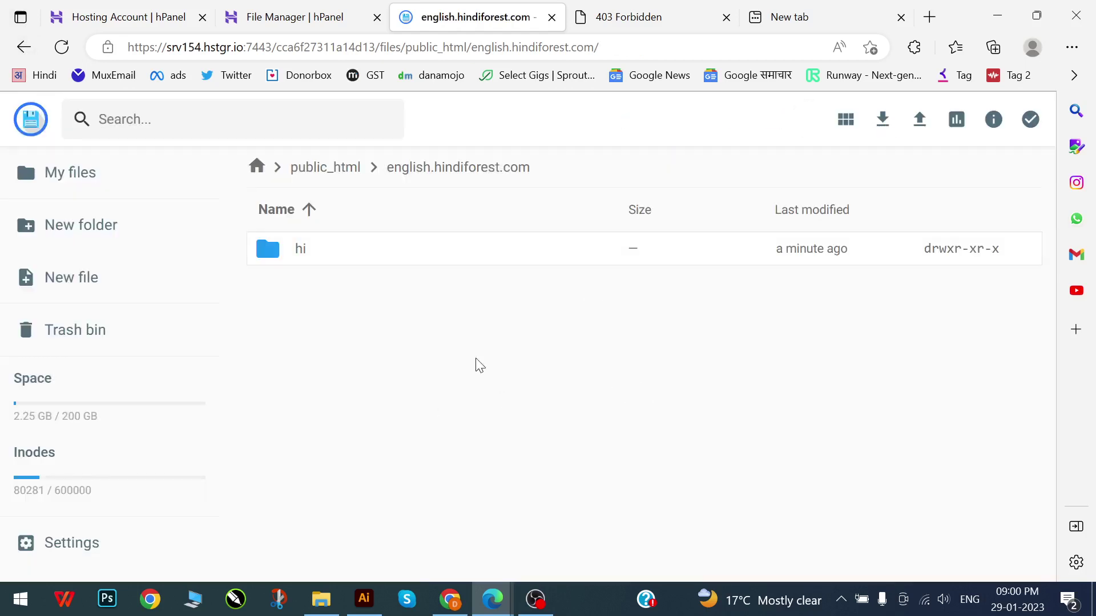
pyautogui.doubleClick(346, 266)
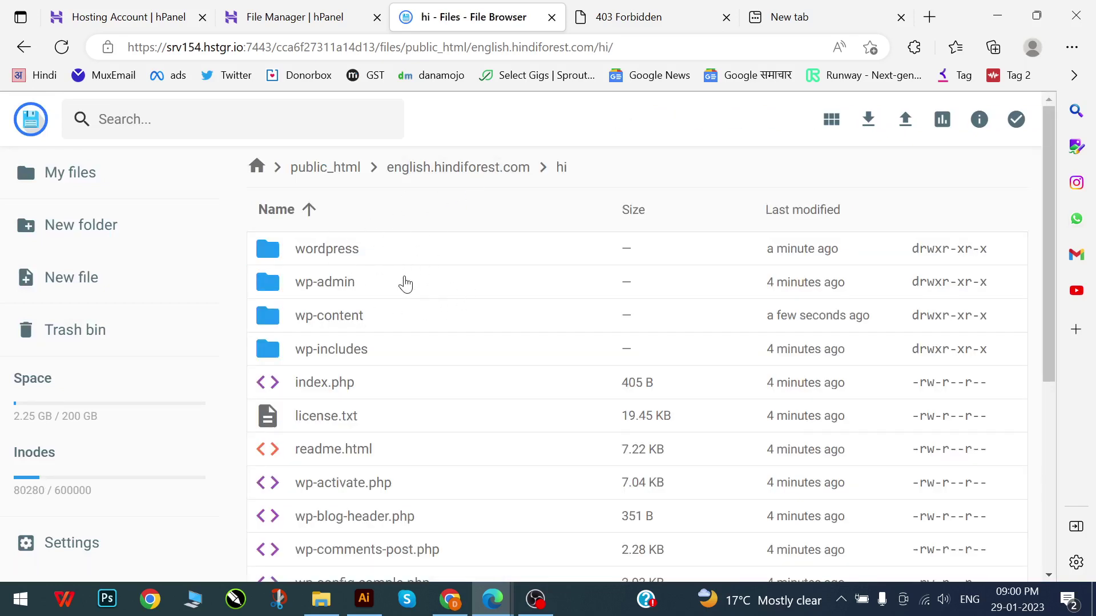
# Select everything in hi except the wordpress folder and move it up to english.hindiforest.com.
pyautogui.hotkey('ctrl', 'a')
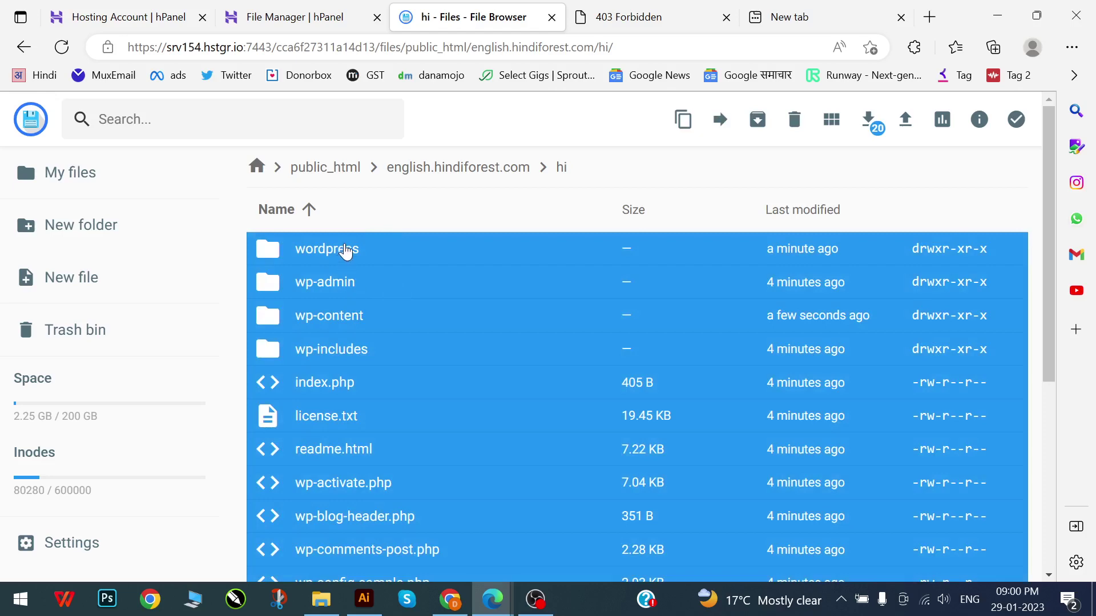
pyautogui.keyDown('ctrl'); pyautogui.click(342, 251); pyautogui.keyUp('ctrl')
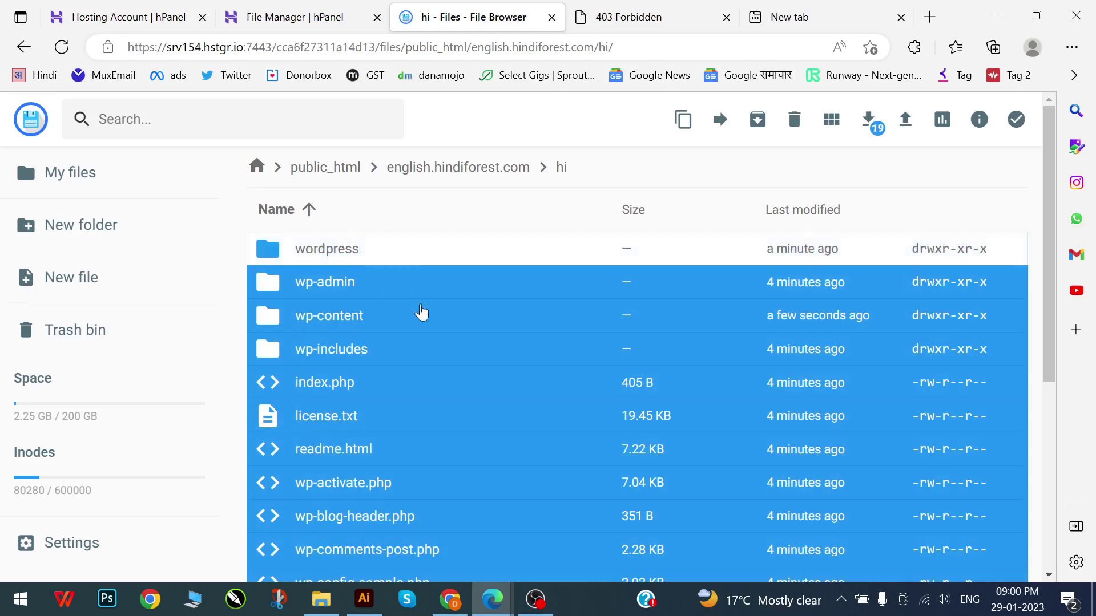
pyautogui.rightClick(452, 301)
pyautogui.click(505, 386)
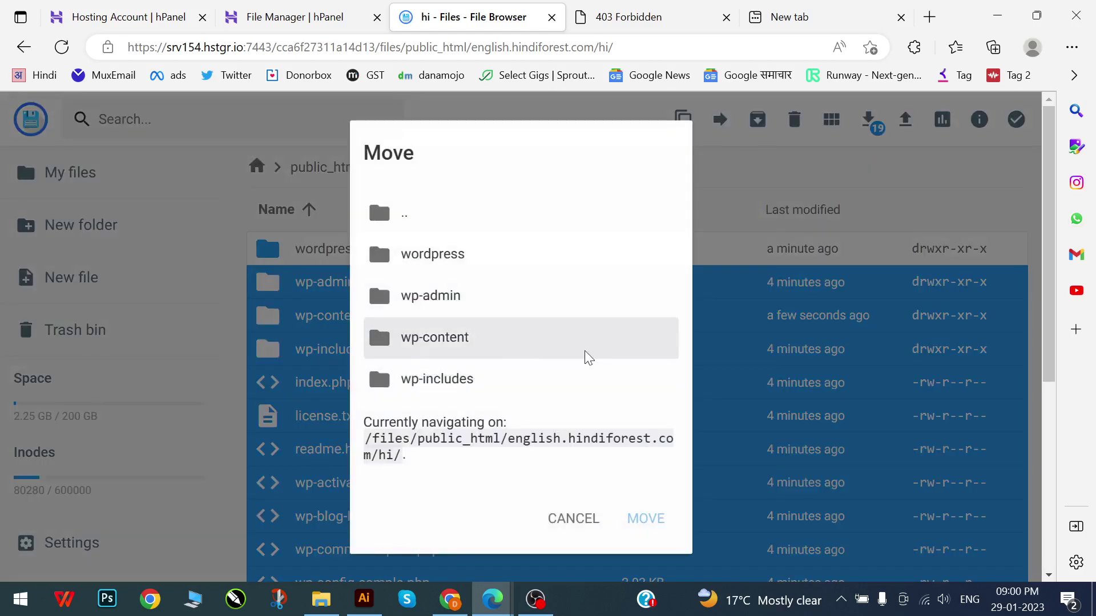
pyautogui.scroll(-5, 503, 256)
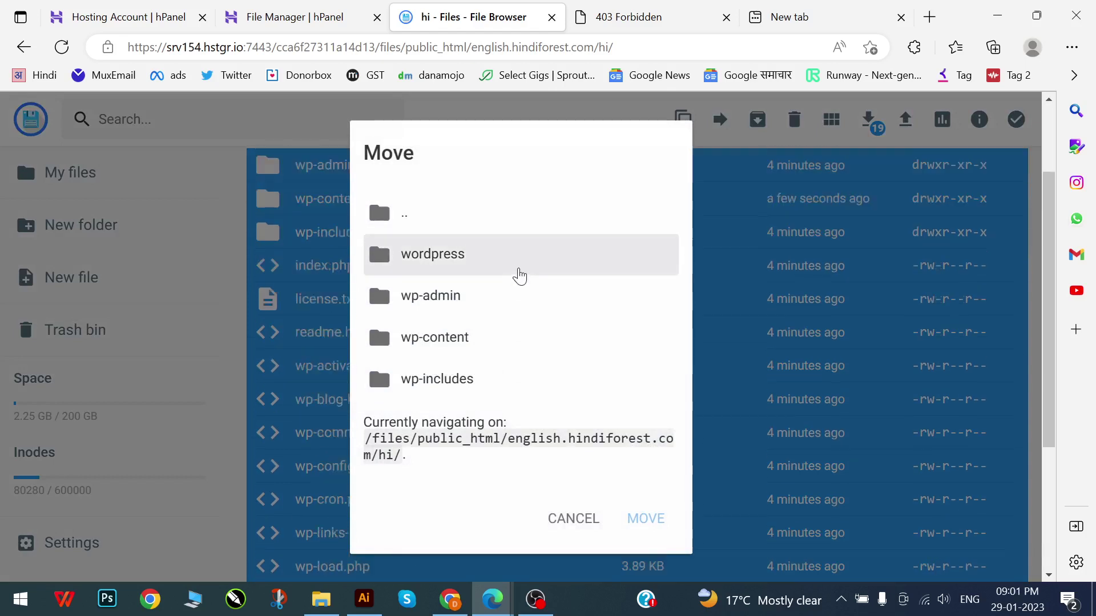
pyautogui.click(429, 228)
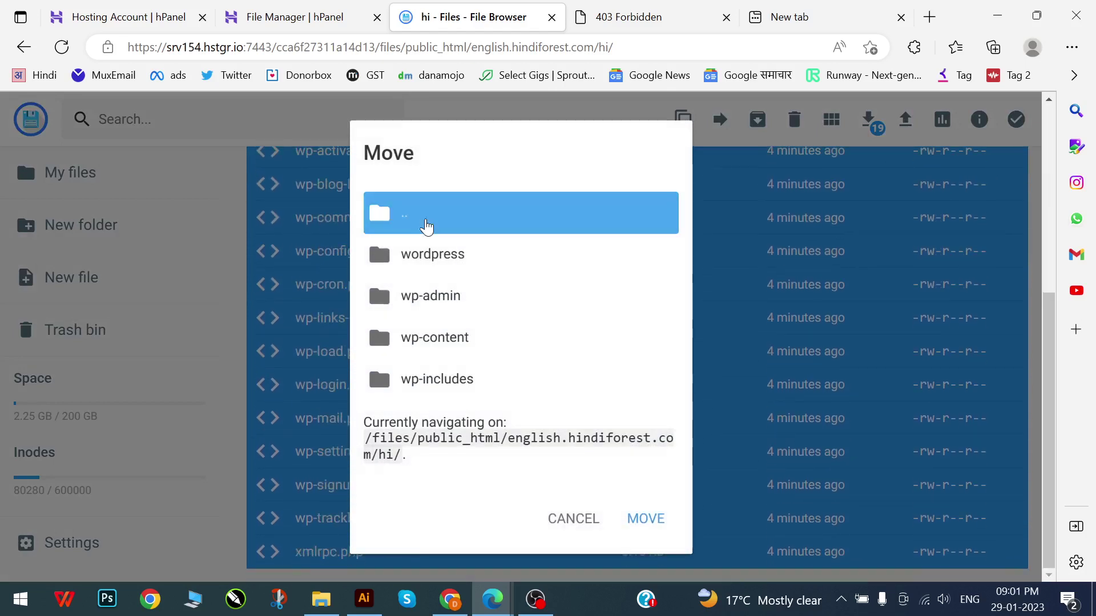
pyautogui.doubleClick(429, 228)
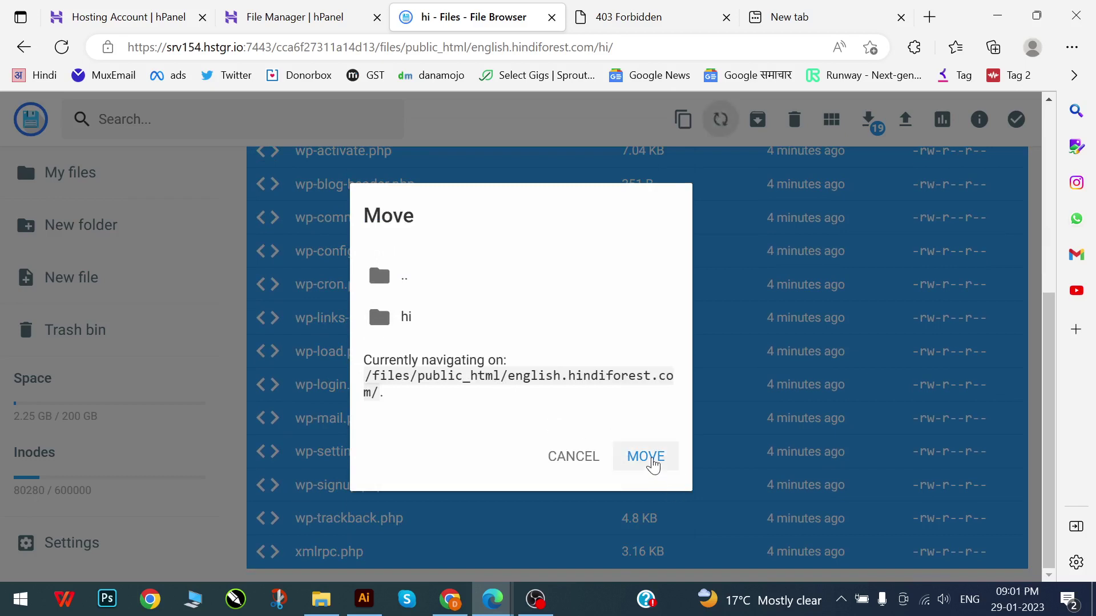
pyautogui.click(646, 457)
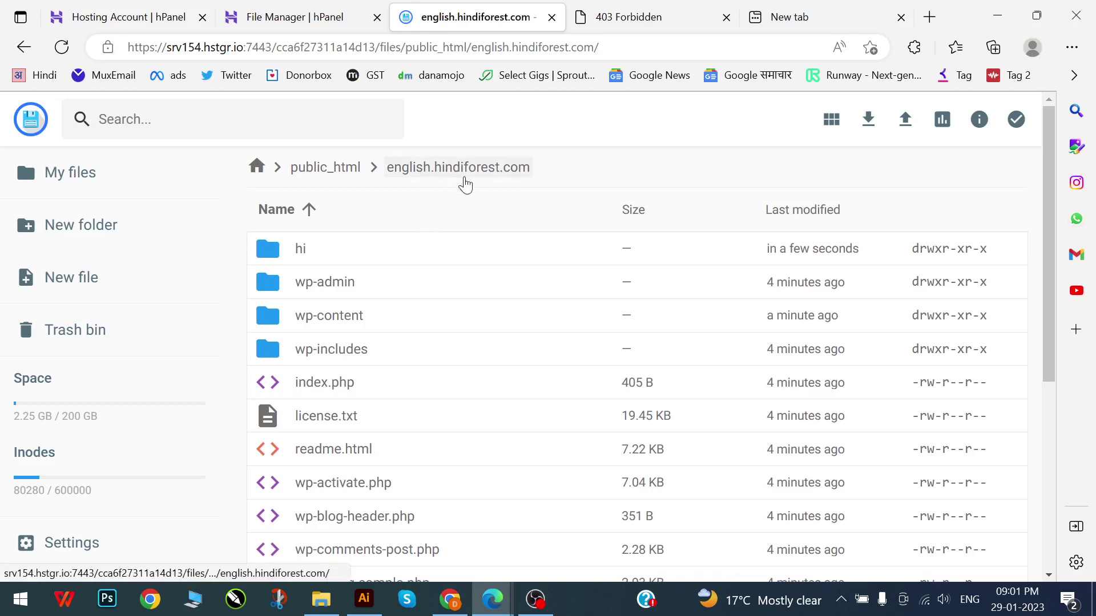
# Load english.hindiforest.com root and continue setup with English (United States).
pyautogui.click(635, 21)
pyautogui.moveTo(294, 50); pyautogui.dragTo(542, 47)
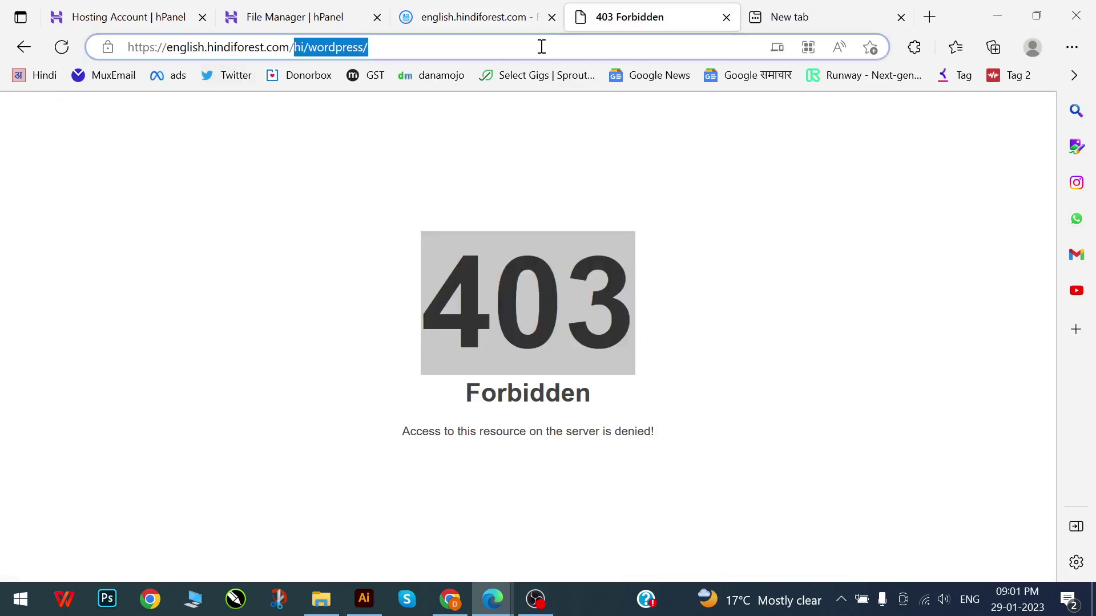
pyautogui.press('BackSpace')
pyautogui.press('Return')
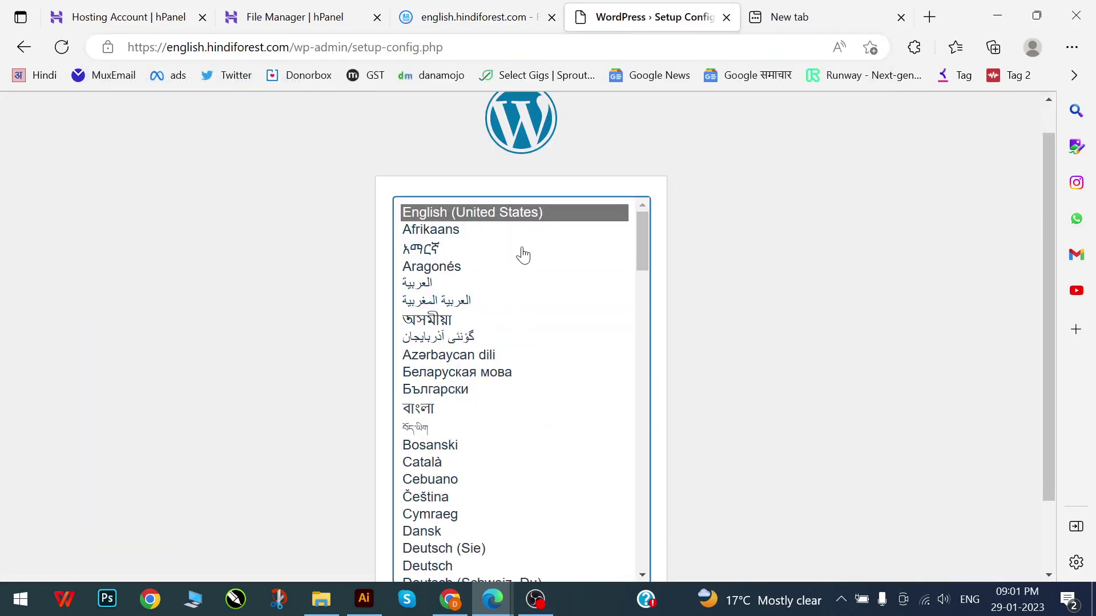
pyautogui.scroll(-2, 1040, 245)
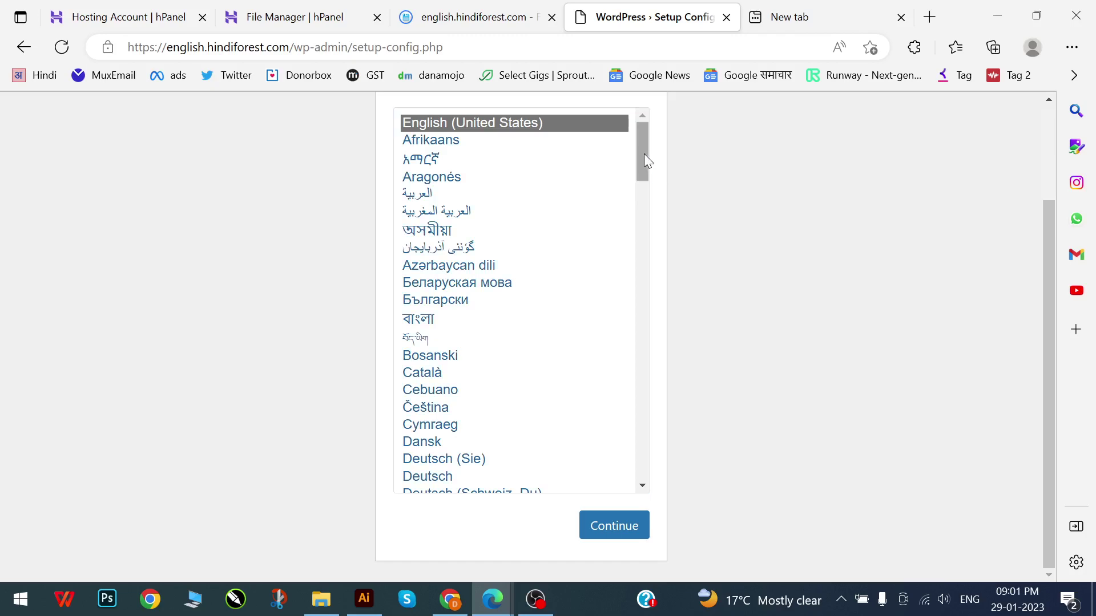
pyautogui.moveTo(644, 153); pyautogui.dragTo(655, 32)
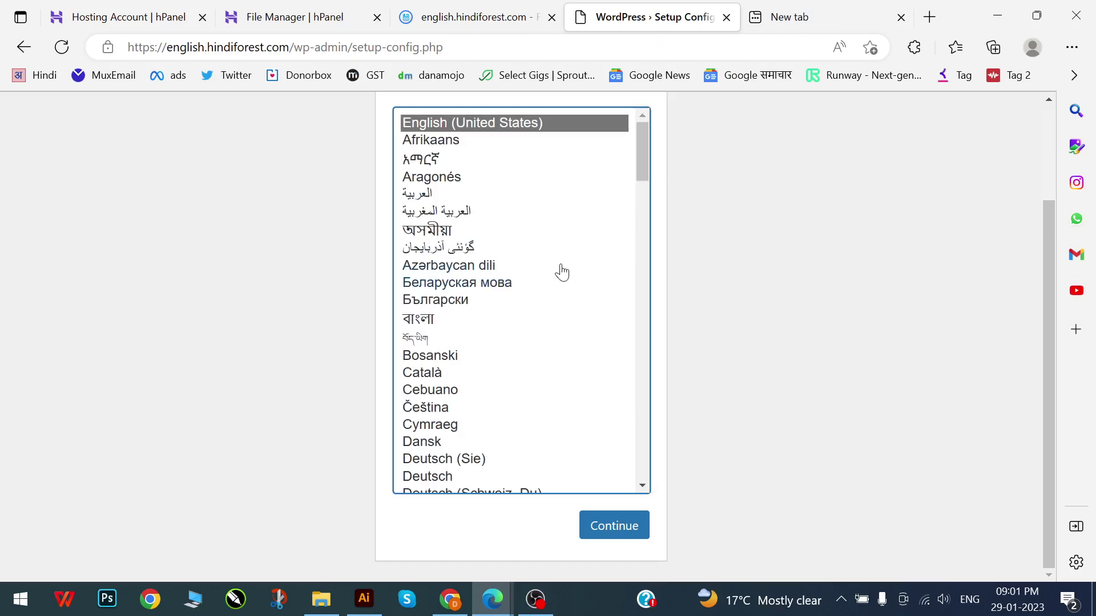
pyautogui.click(614, 526)
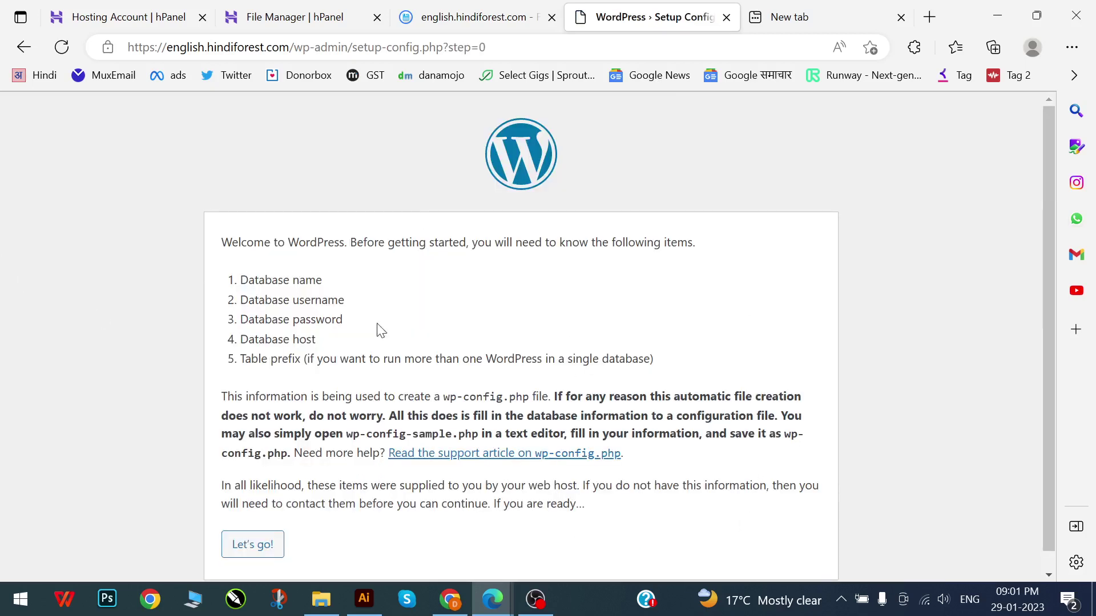
# Highlight the required database name, username, password, host and table prefix on the welcome page.
pyautogui.moveTo(240, 282); pyautogui.dragTo(383, 289)
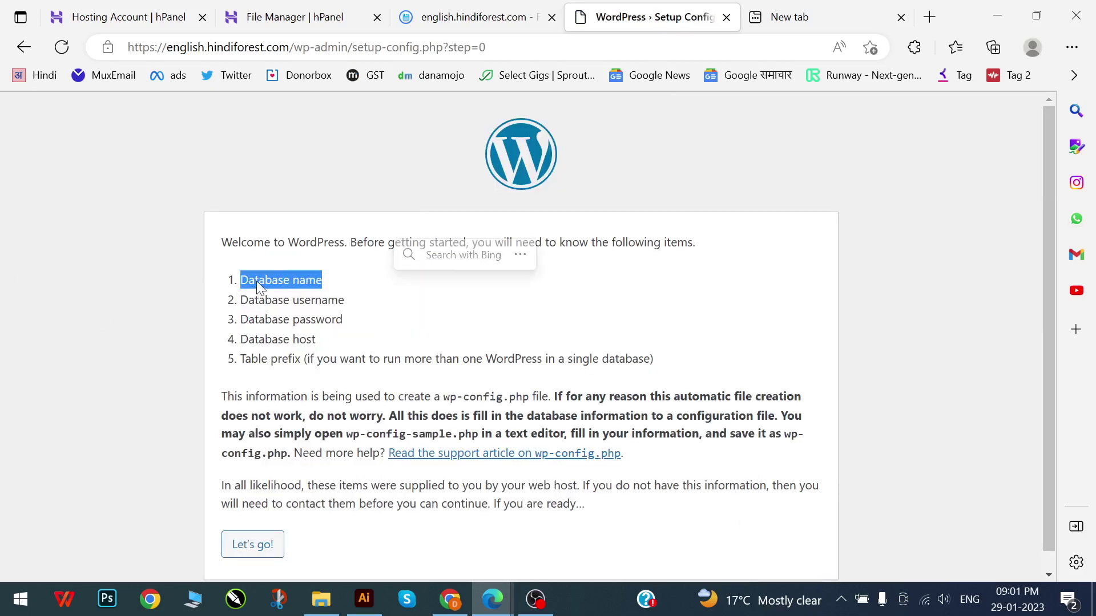
pyautogui.click(259, 302)
pyautogui.moveTo(241, 301); pyautogui.dragTo(335, 331)
pyautogui.click(259, 332)
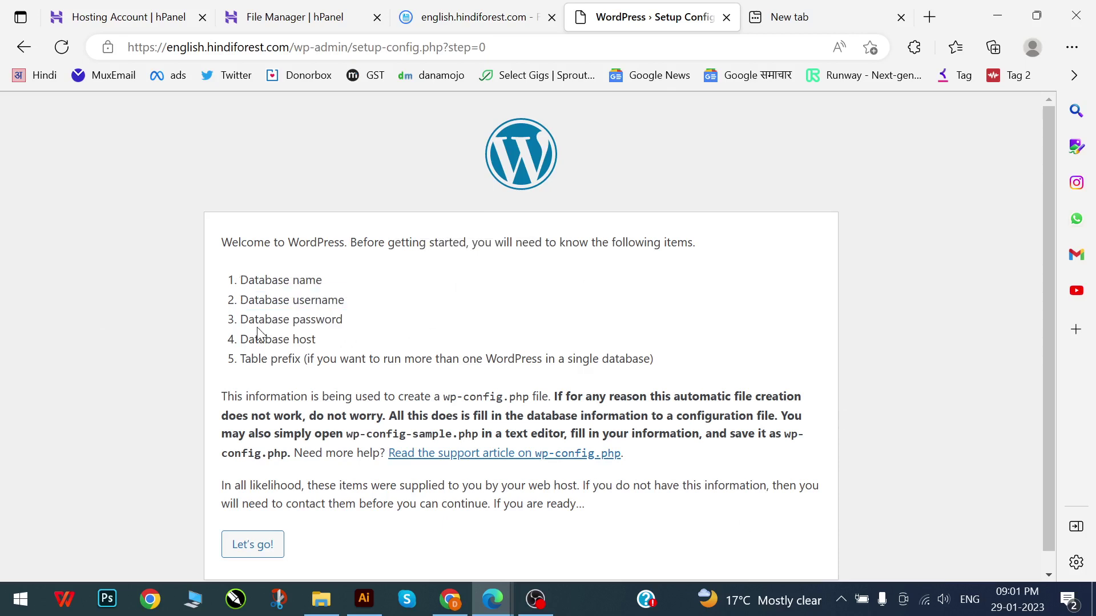
pyautogui.moveTo(241, 340); pyautogui.dragTo(359, 342)
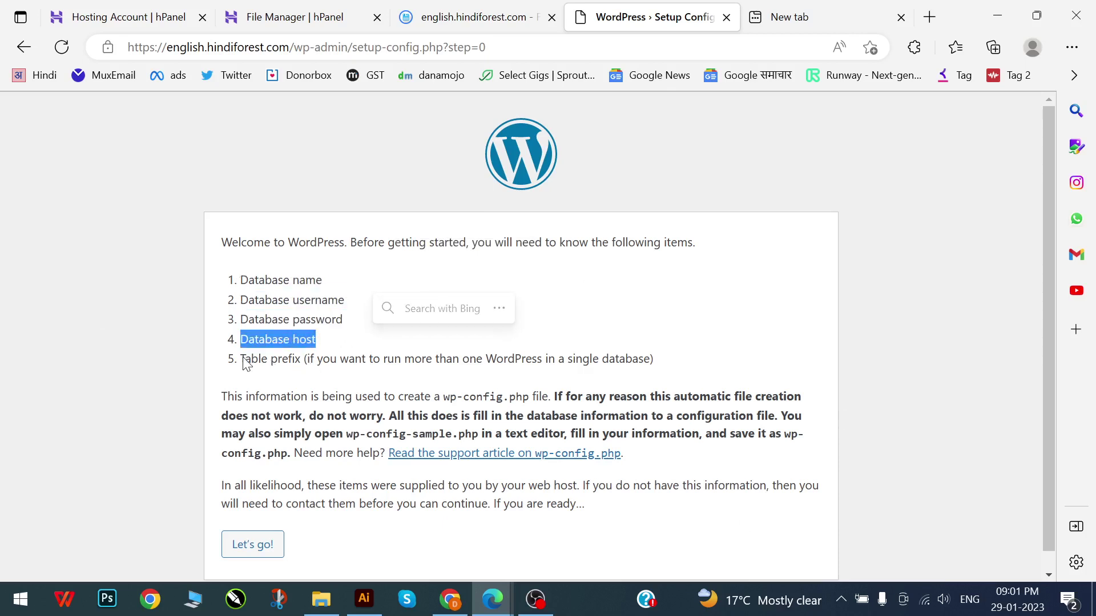
pyautogui.moveTo(241, 359); pyautogui.dragTo(810, 377)
pyautogui.moveTo(255, 340); pyautogui.dragTo(278, 340)
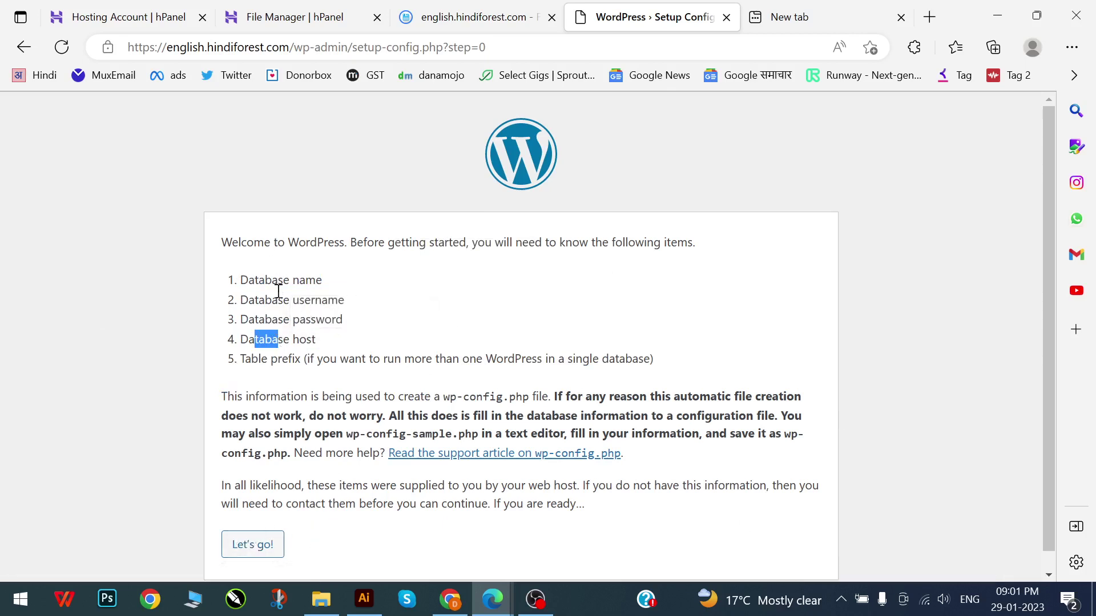
pyautogui.moveTo(258, 280); pyautogui.dragTo(367, 291)
pyautogui.moveTo(289, 301); pyautogui.dragTo(379, 306)
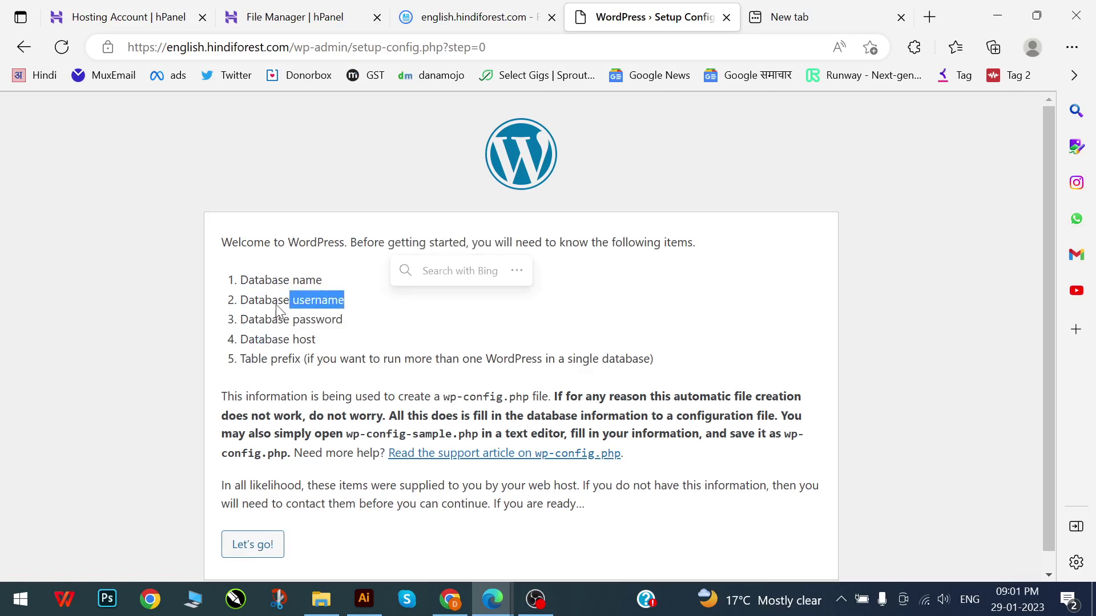
pyautogui.moveTo(291, 320); pyautogui.dragTo(384, 330)
pyautogui.click(473, 18)
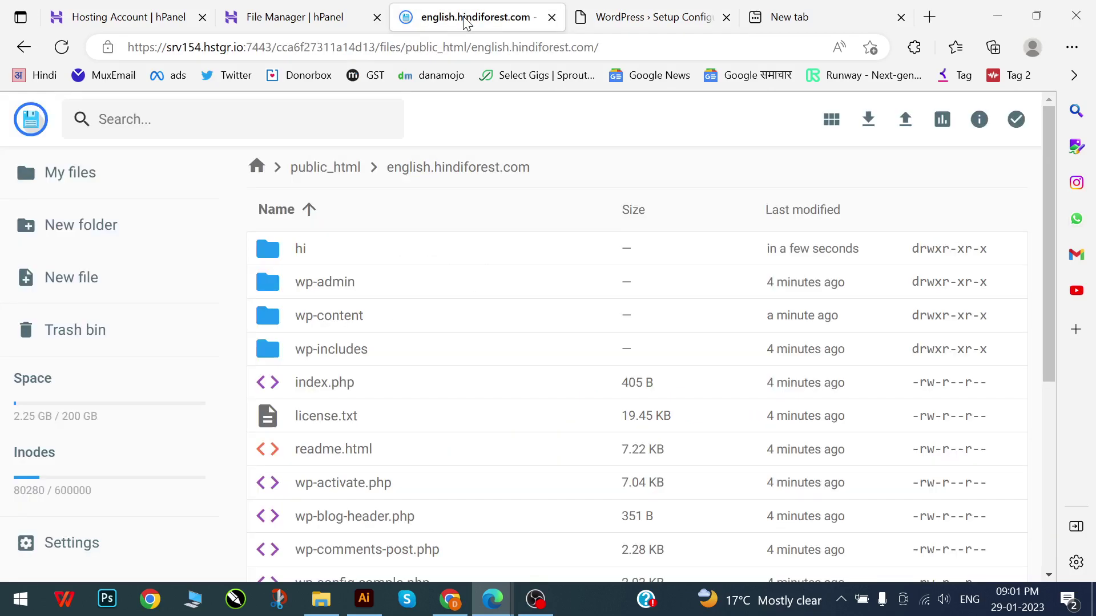
# Go to the hindiforest.com hosting dashboard and switch it to the old layout.
pyautogui.click(293, 26)
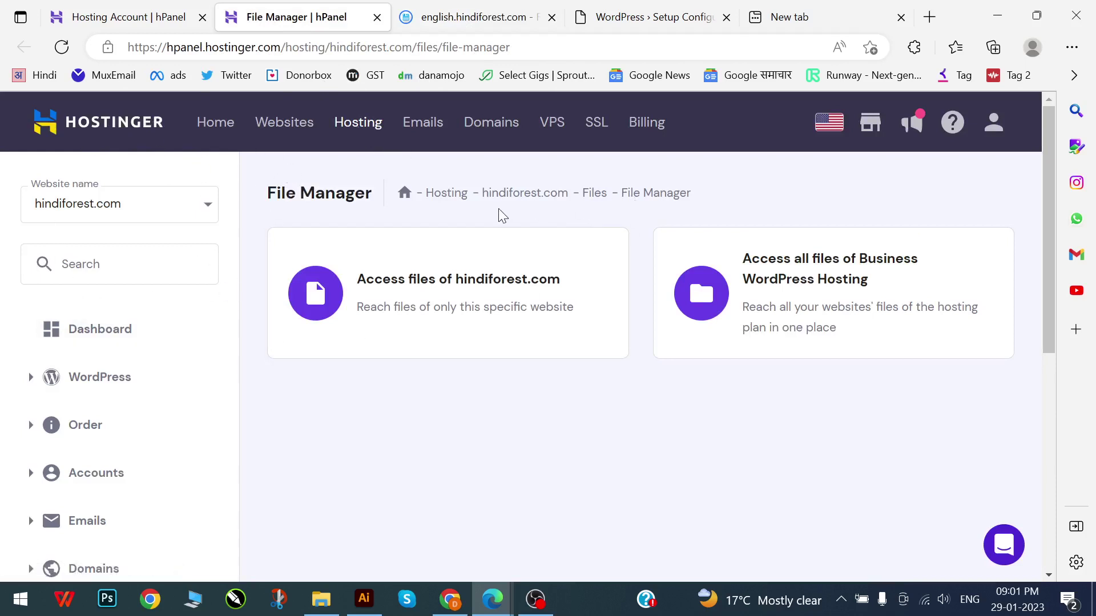
pyautogui.click(524, 194)
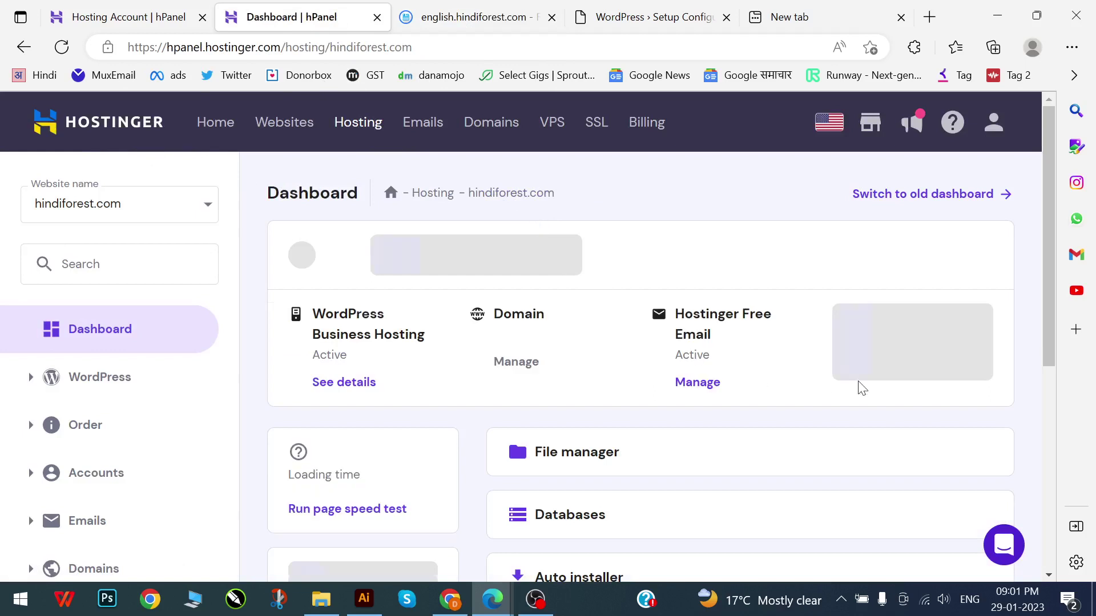
pyautogui.click(958, 204)
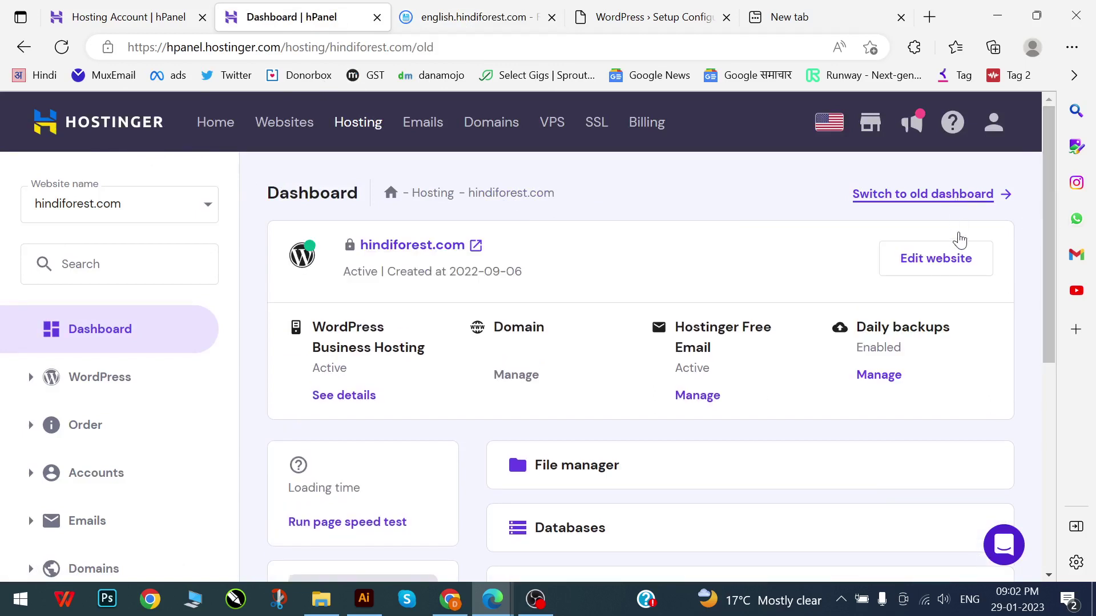
# Search the hosting tools for 'data' and open MySQL Databases.
pyautogui.click(856, 200)
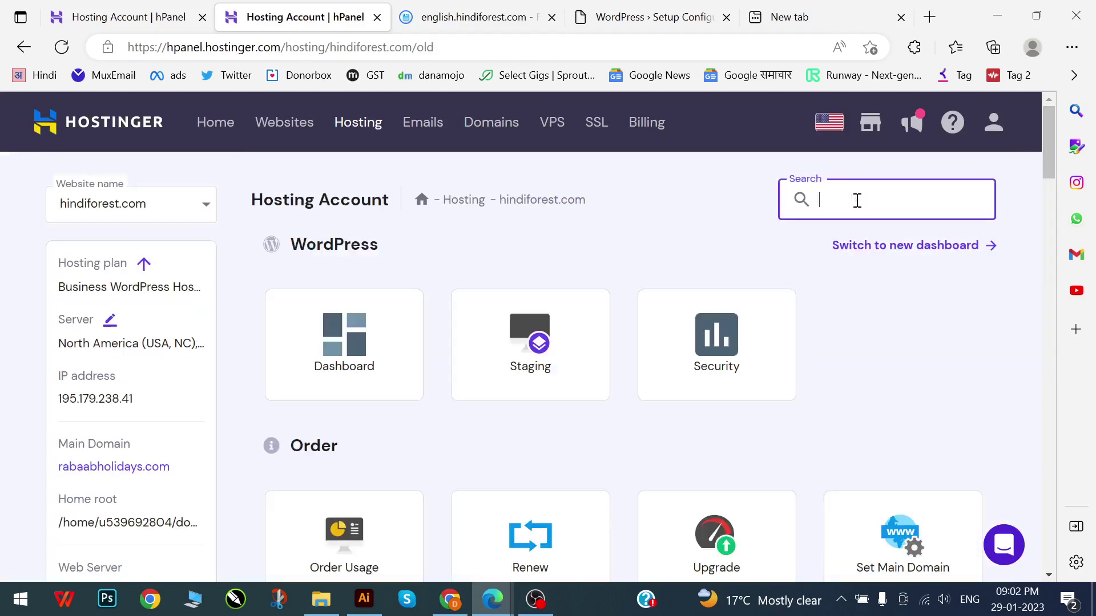
pyautogui.write('date')
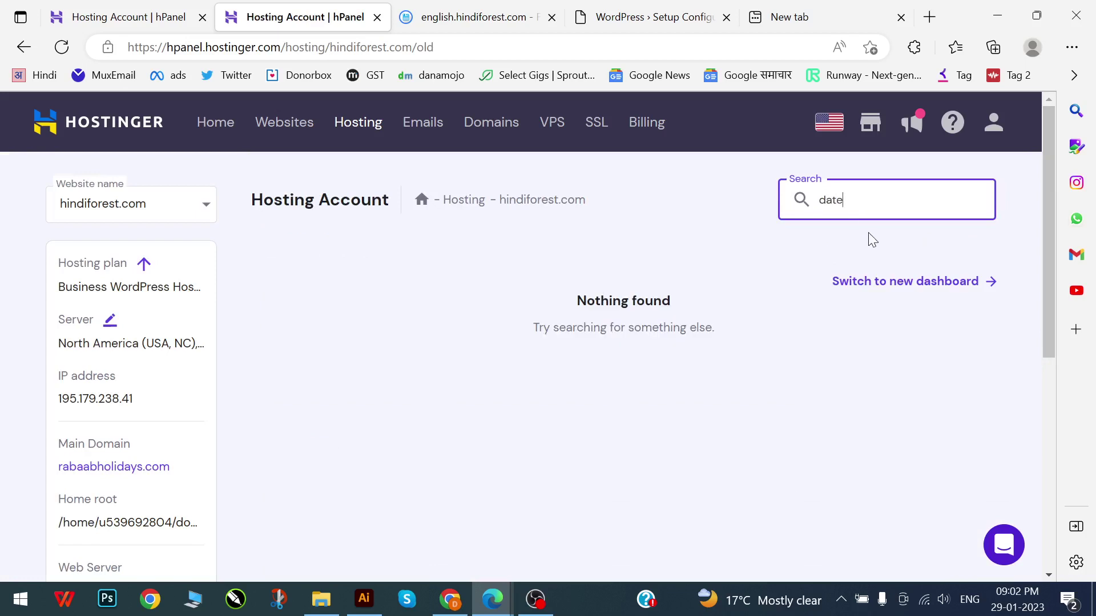
pyautogui.hotkey('ctrl', 'a')
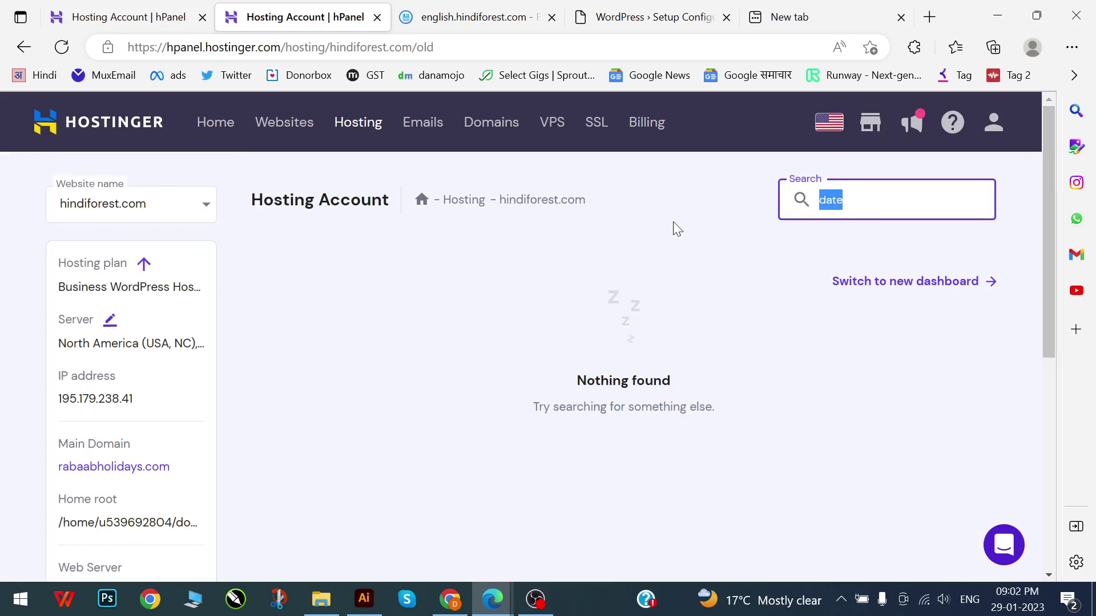
pyautogui.write('data')
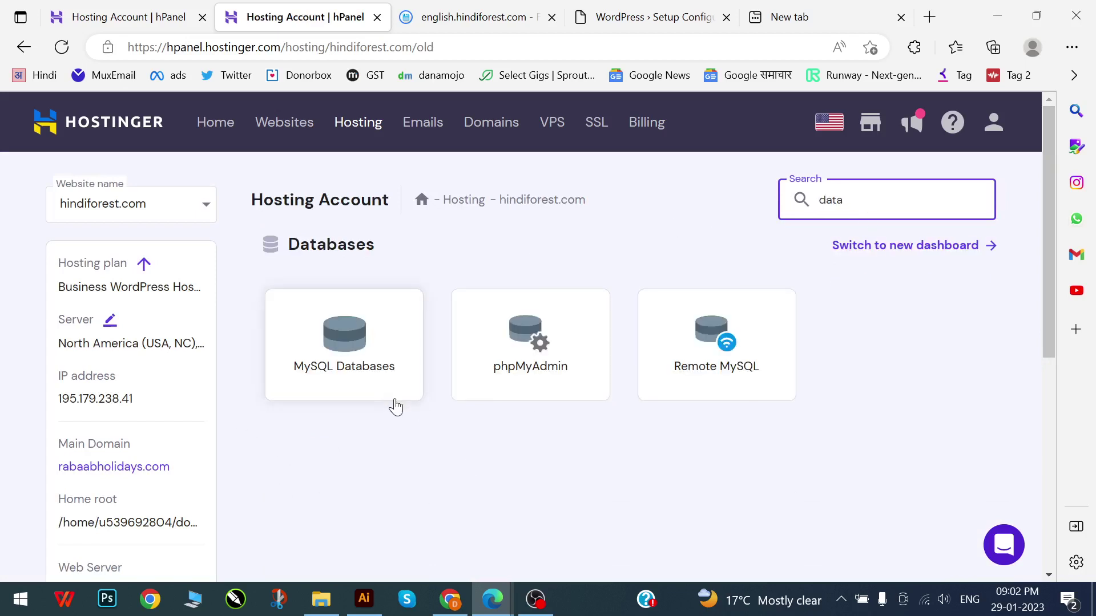
pyautogui.click(373, 365)
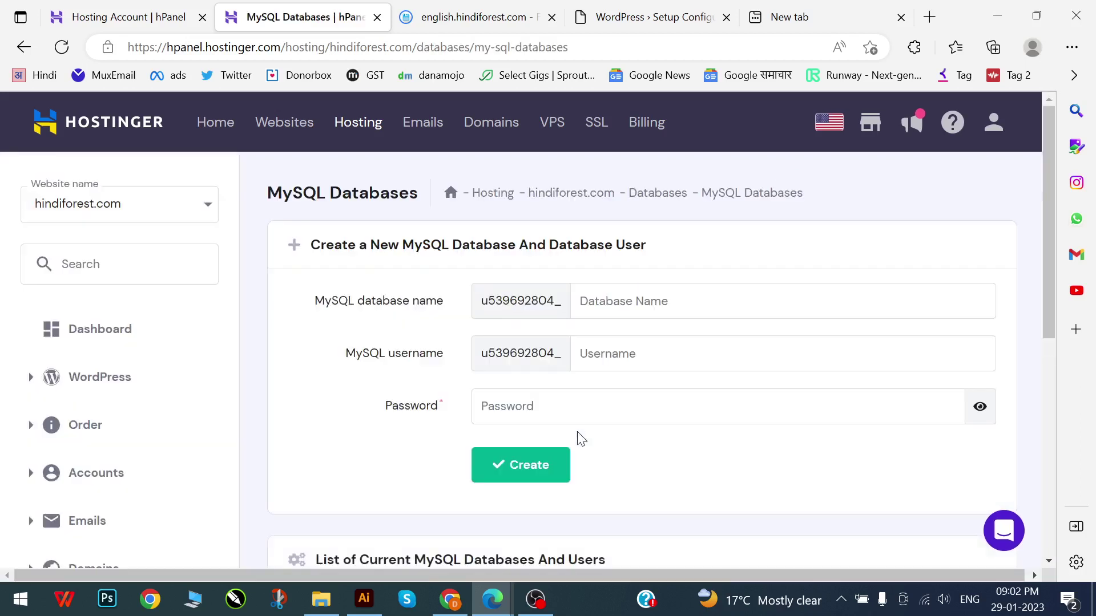
# Type 'english' in the Database Name field and 'en' in the Username field.
pyautogui.moveTo(325, 301); pyautogui.dragTo(418, 345)
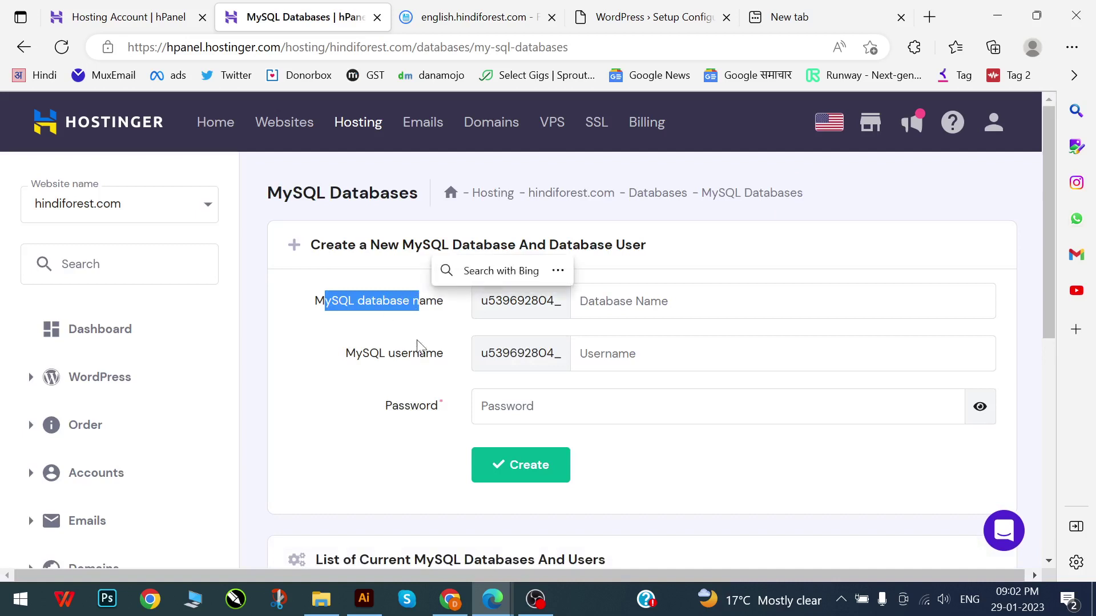
pyautogui.click(647, 302)
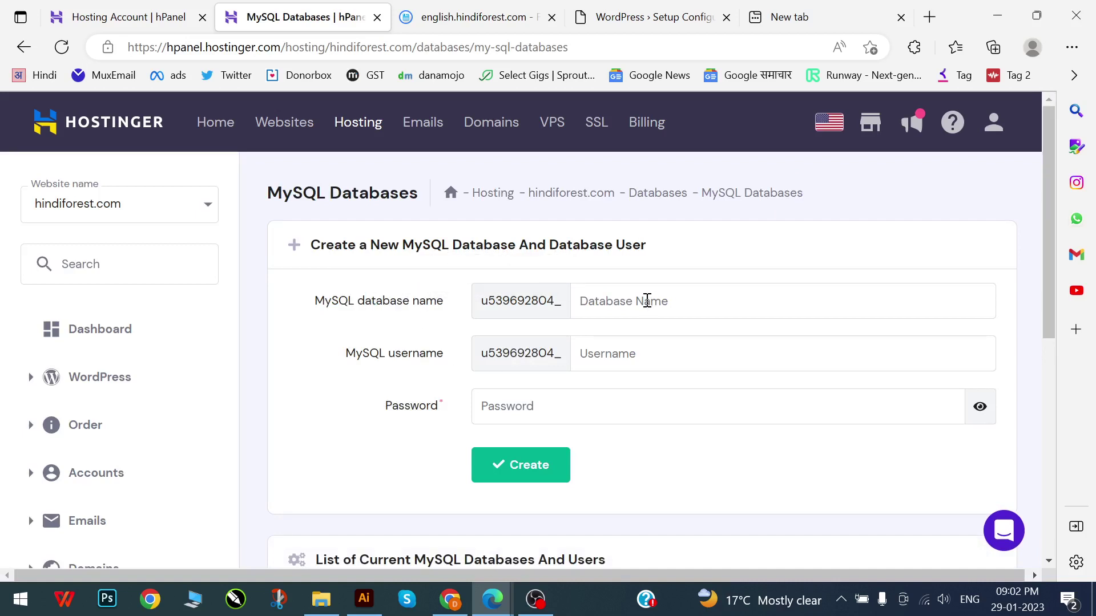
pyautogui.write('english')
pyautogui.doubleClick(630, 301)
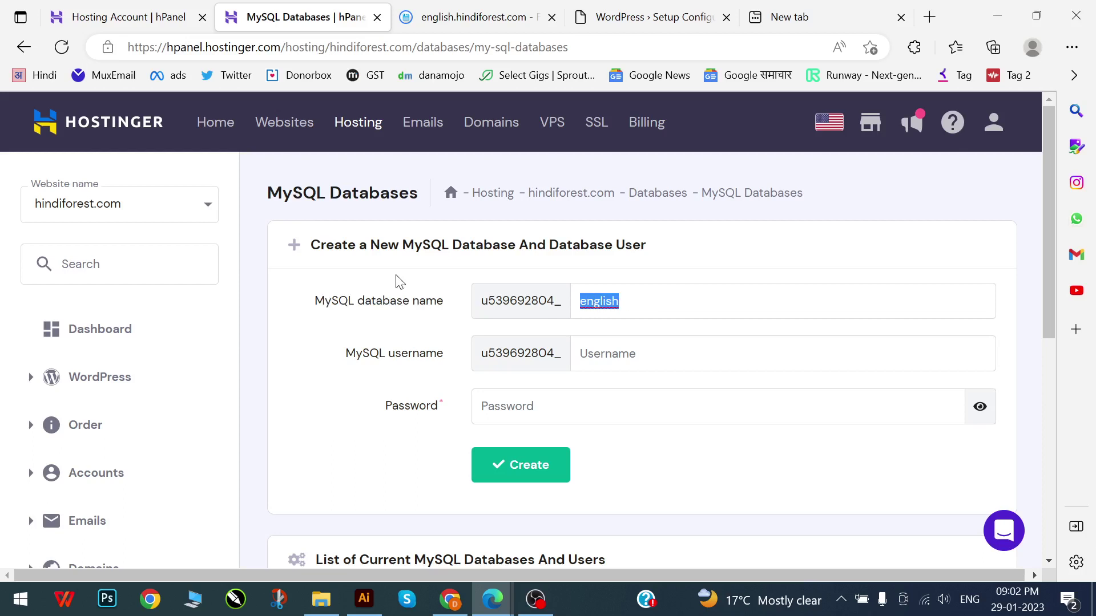
pyautogui.click(634, 353)
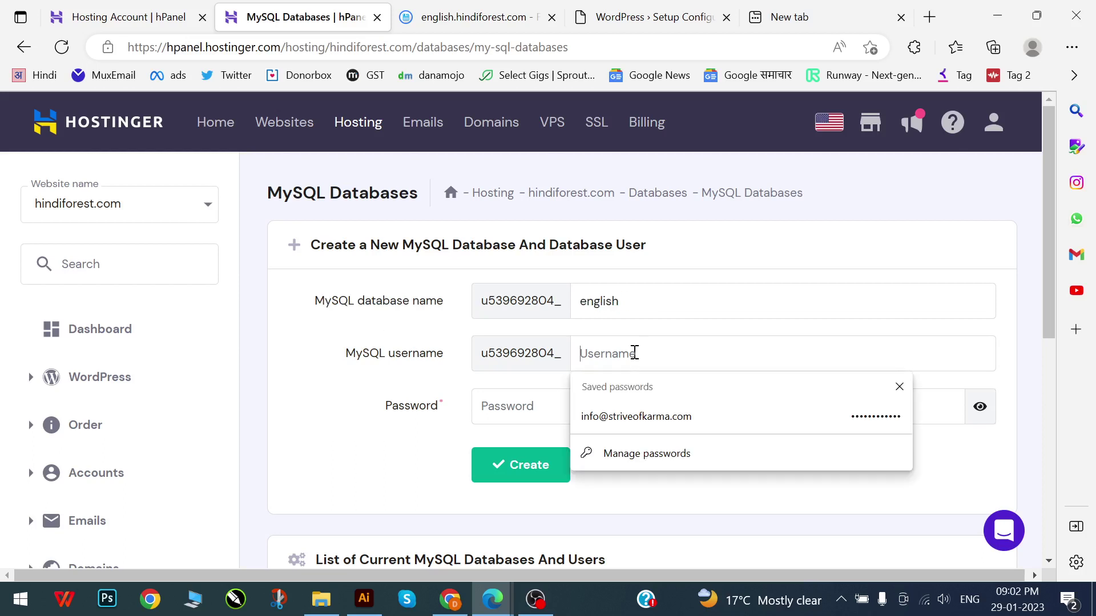
pyautogui.write('en')
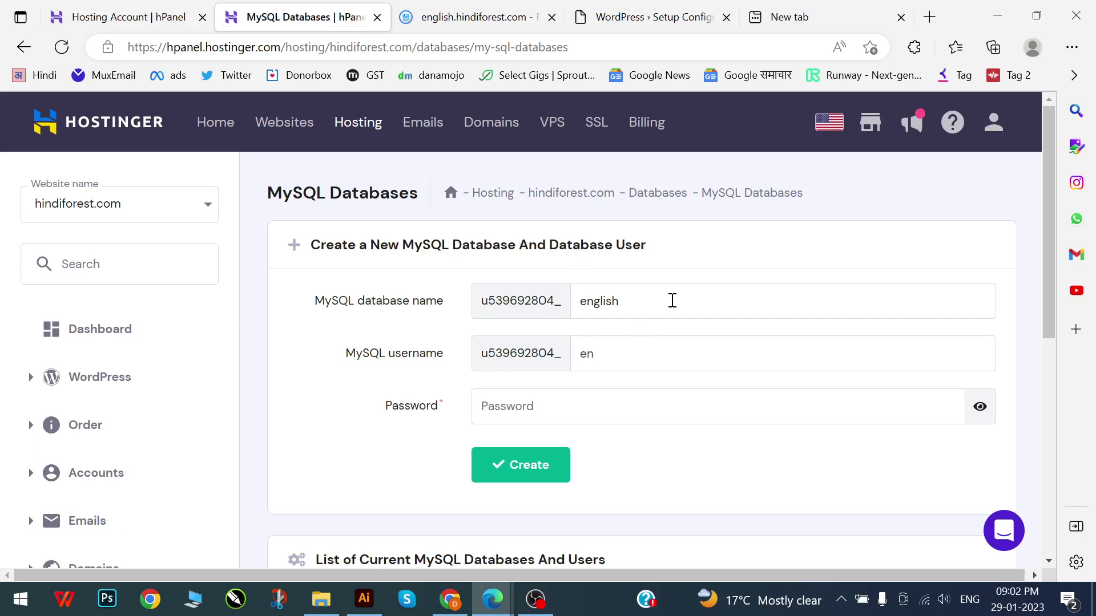
# Enter english as the database name and complete the username as englishuser.
pyautogui.doubleClick(672, 300)
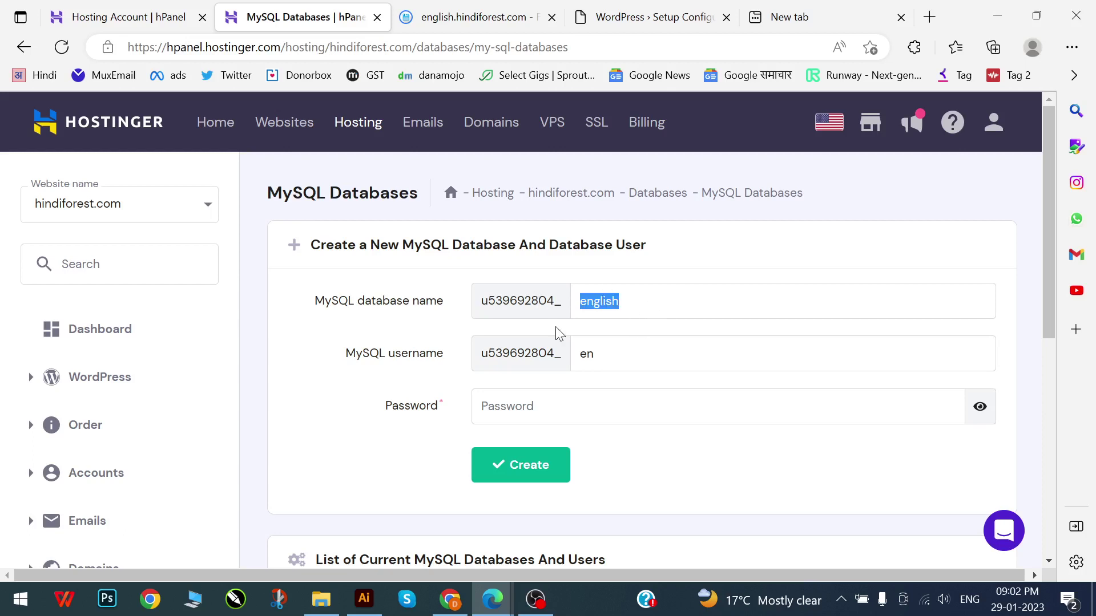
pyautogui.moveTo(612, 354); pyautogui.dragTo(543, 370)
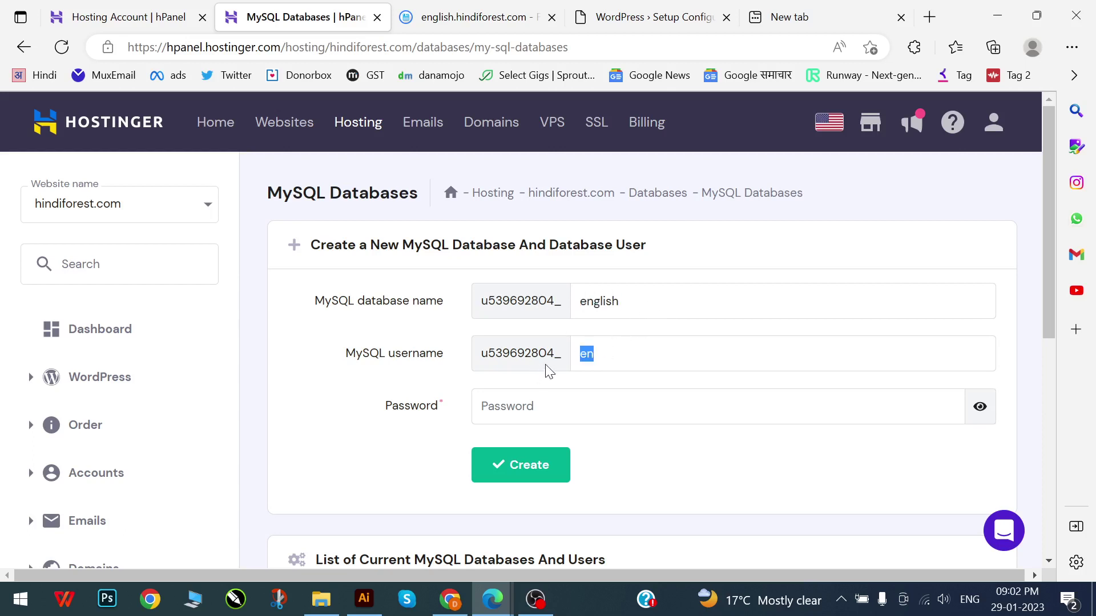
pyautogui.click(629, 353)
pyautogui.moveTo(612, 313); pyautogui.dragTo(414, 297)
pyautogui.moveTo(609, 354); pyautogui.dragTo(543, 376)
pyautogui.click(634, 354)
pyautogui.moveTo(372, 357); pyautogui.dragTo(426, 349)
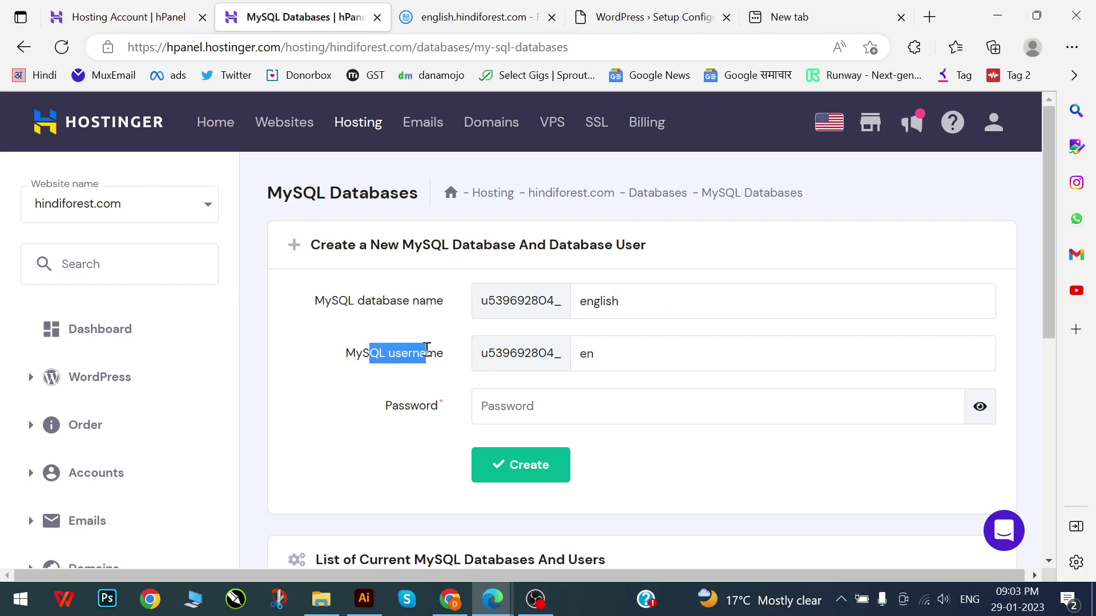
pyautogui.click(617, 355)
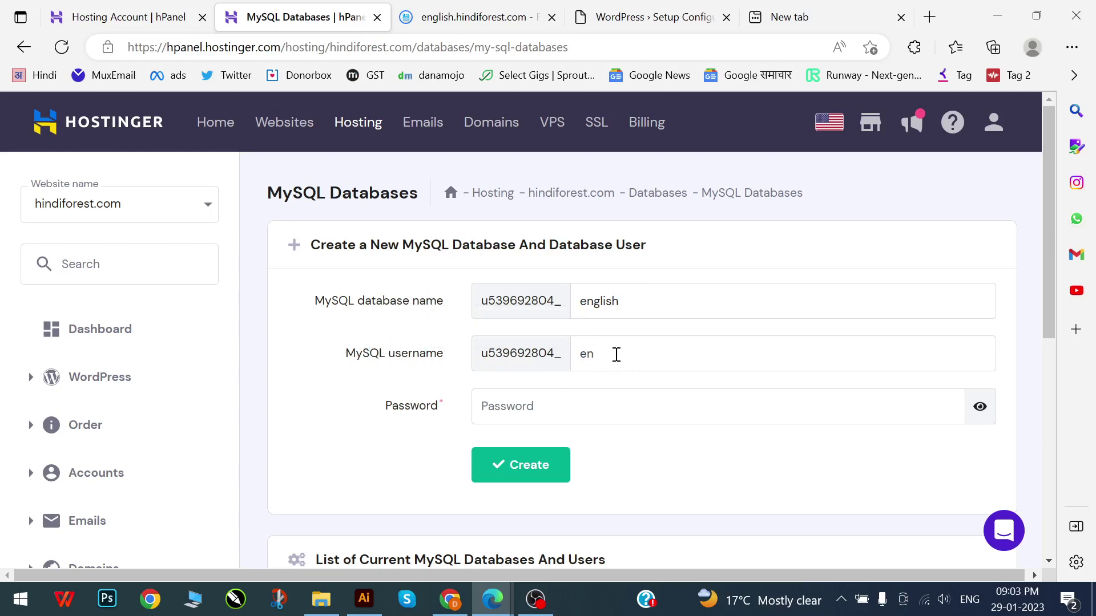
pyautogui.write('glishuser')
# Enter the database user's password and create the database and user.
pyautogui.press('Tab')
pyautogui.press('Return')
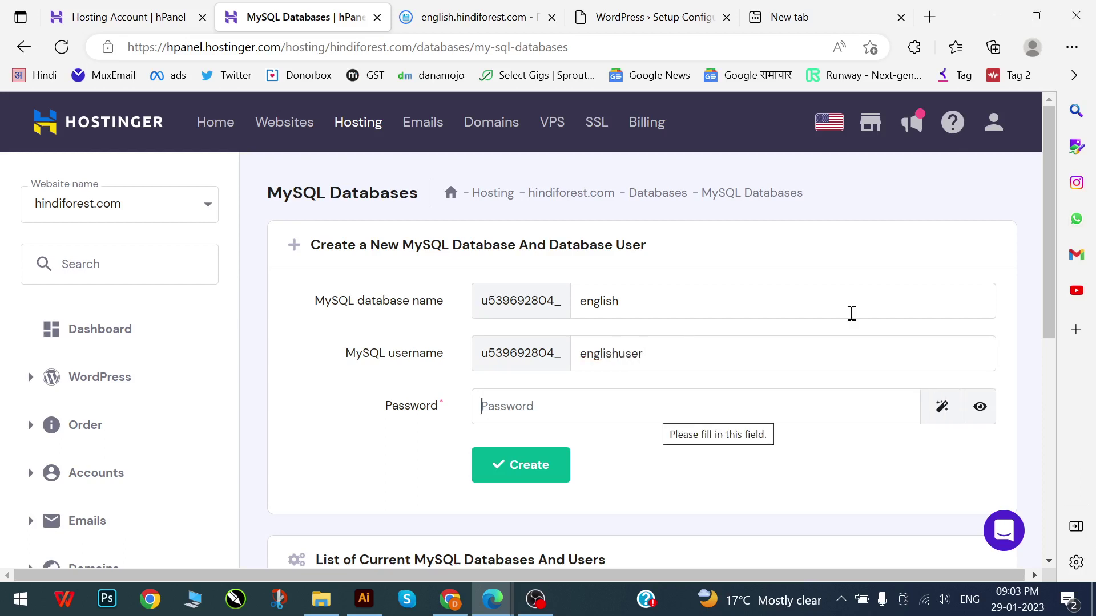
pyautogui.write('••')
pyautogui.press('BackSpace')
pyautogui.write('••••')
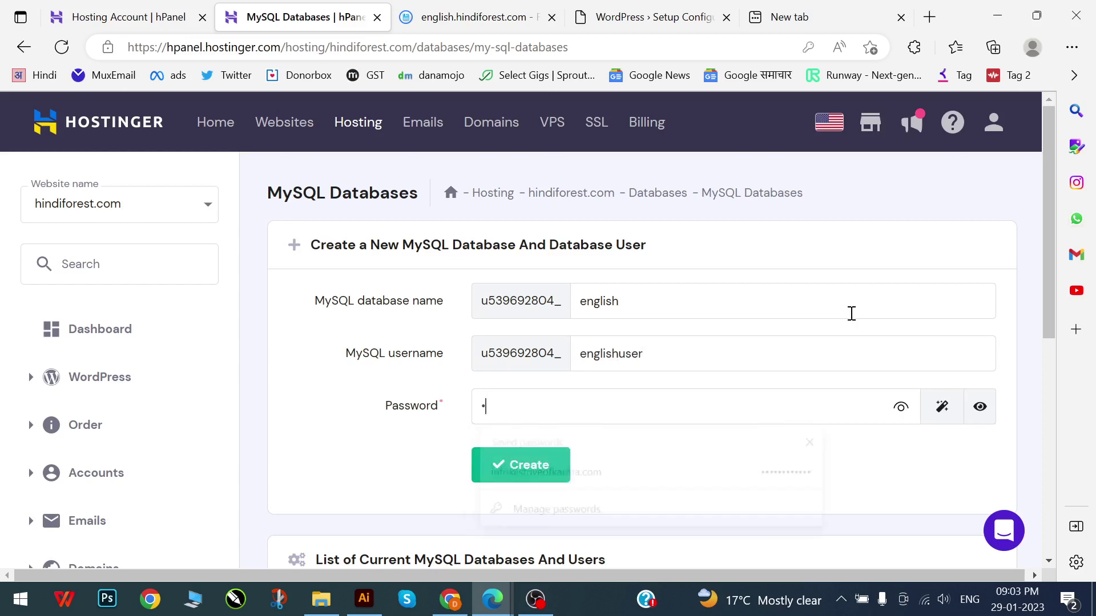
pyautogui.write('•••••')
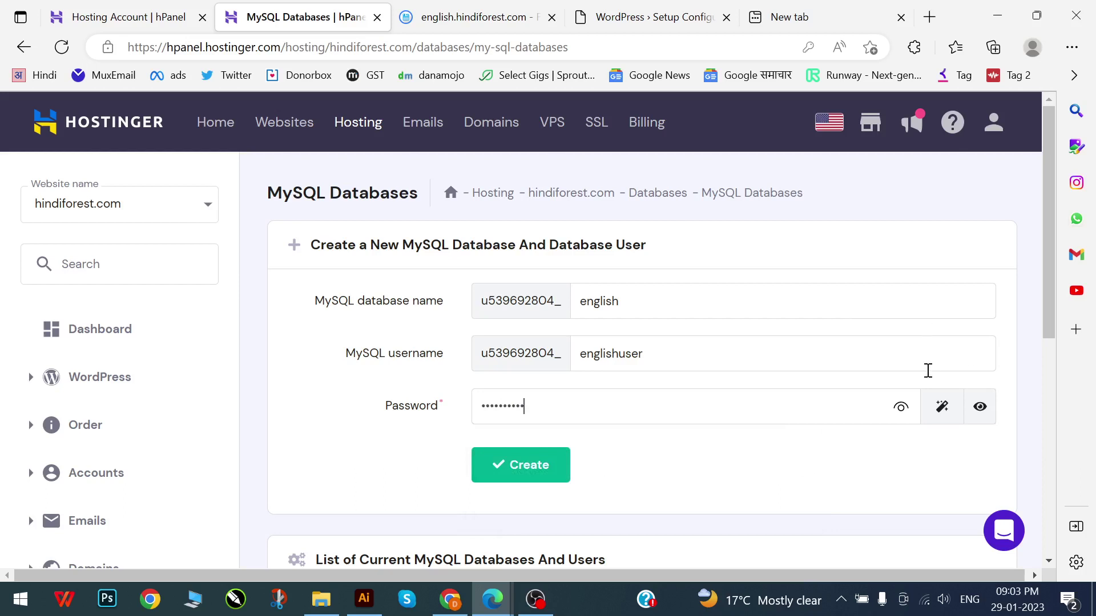
pyautogui.click(526, 472)
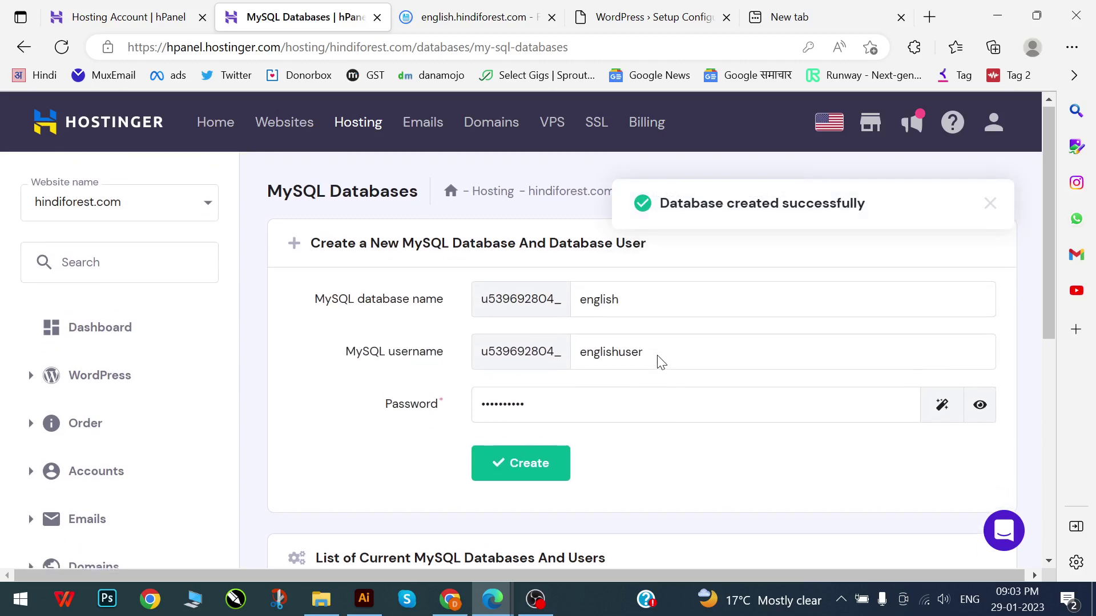
# Scroll to the current databases list and copy the new database name u539692804_english.
pyautogui.scroll(-1, 655, 362)
pyautogui.moveTo(1055, 325); pyautogui.dragTo(1080, 441)
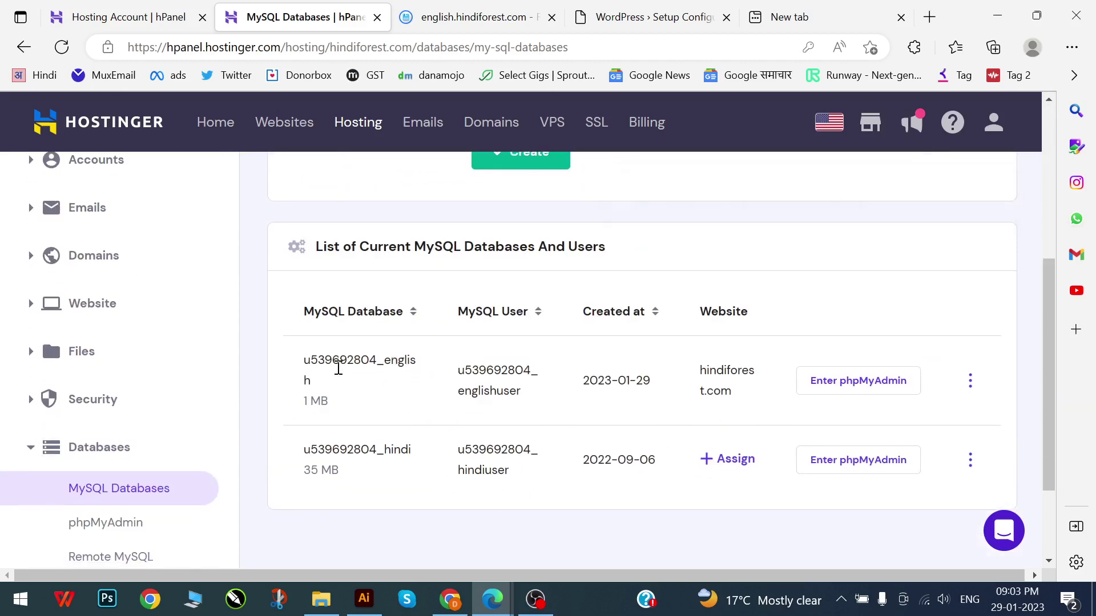
pyautogui.moveTo(304, 360); pyautogui.dragTo(726, 382)
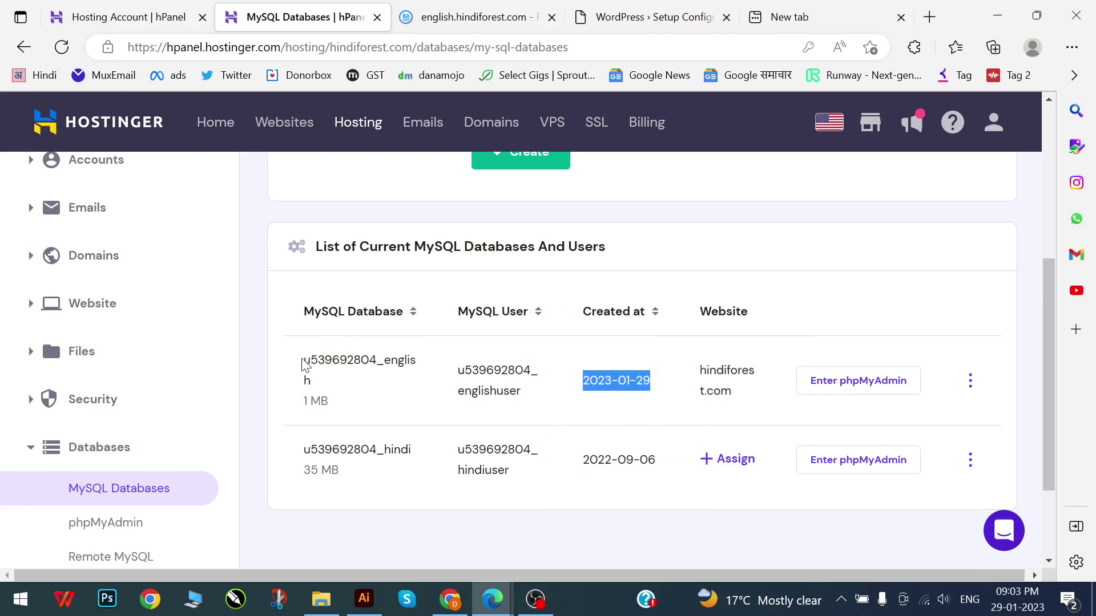
pyautogui.moveTo(303, 360); pyautogui.dragTo(327, 379)
pyautogui.hotkey('ctrl', 'c')
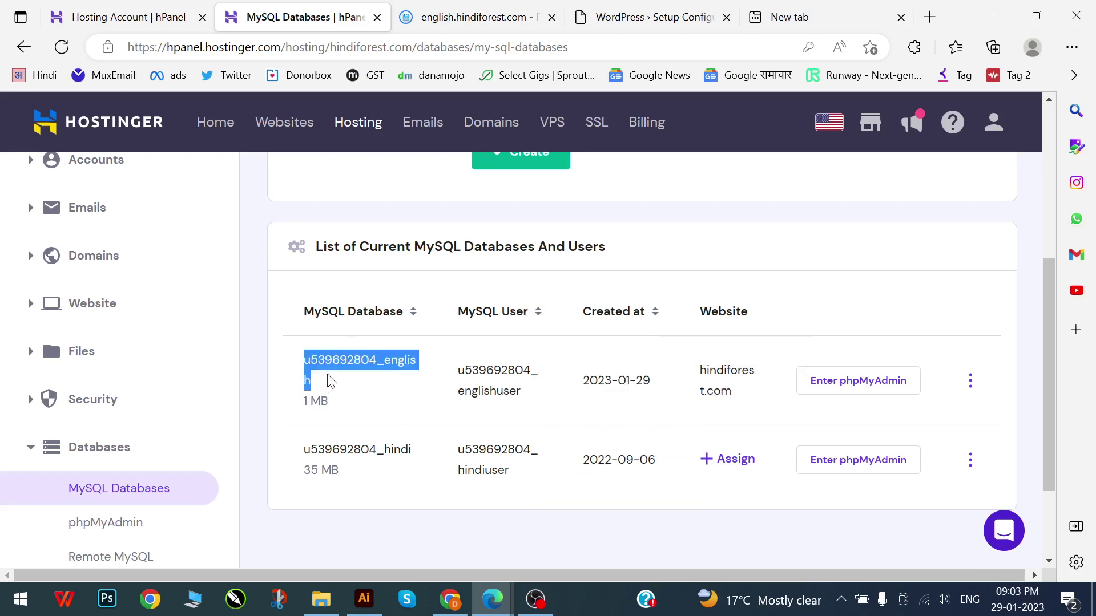
pyautogui.click(662, 17)
# Start the WordPress database setup and paste u539692804_english as the Database Name.
pyautogui.click(263, 549)
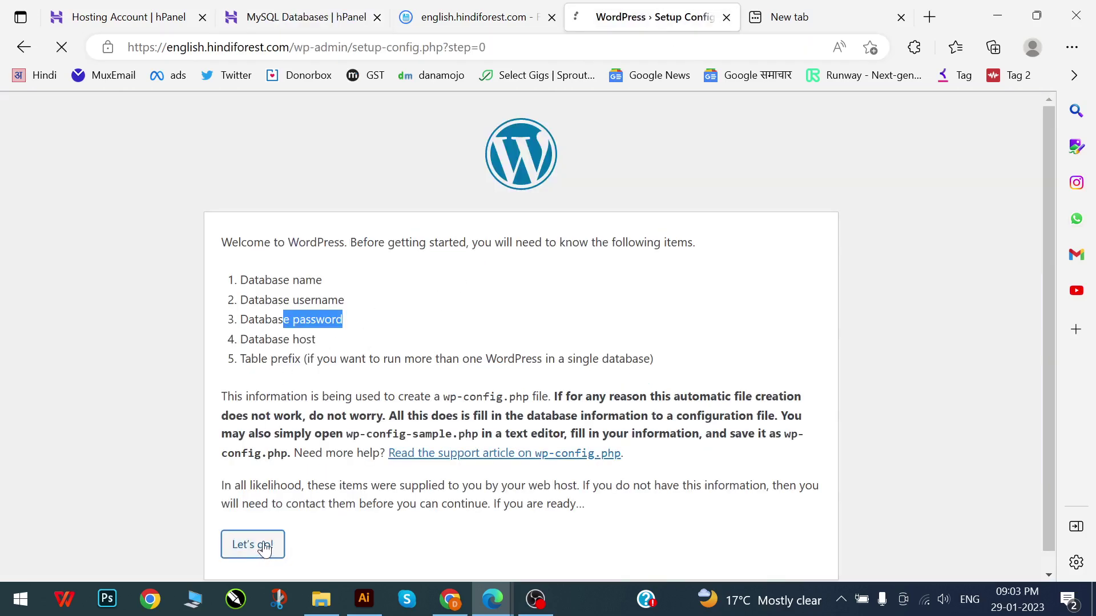
pyautogui.click(400, 287)
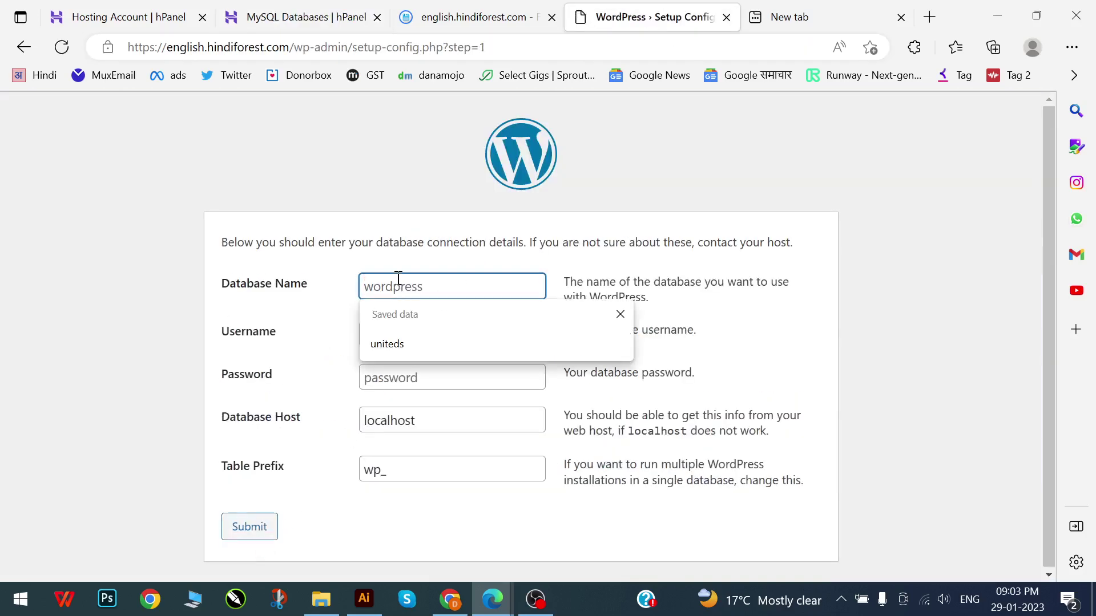
pyautogui.hotkey('ctrl', 'v')
pyautogui.click(472, 23)
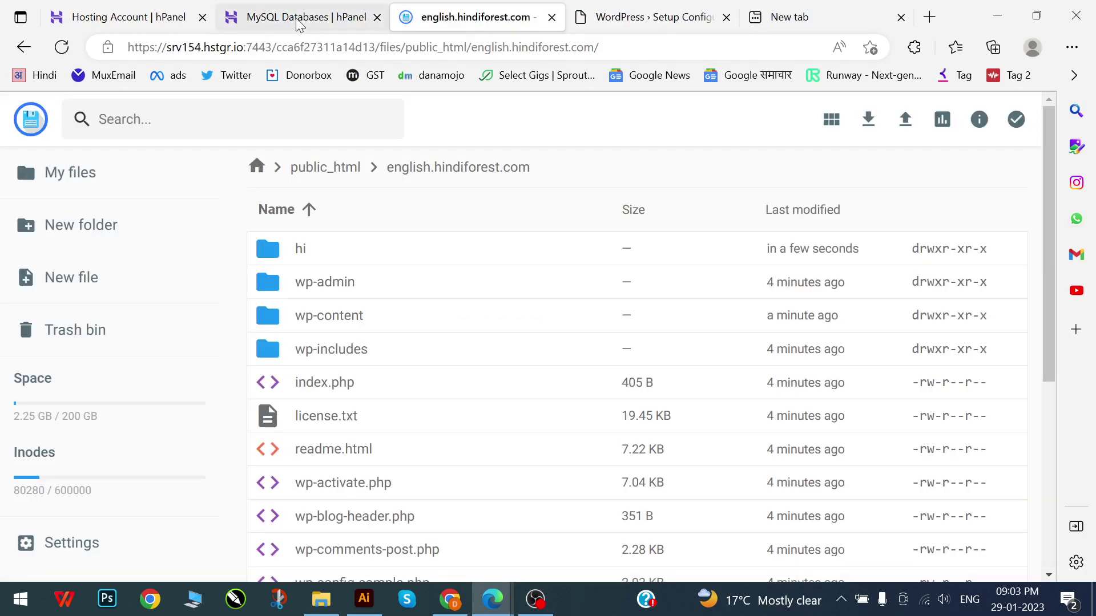
pyautogui.click(292, 20)
pyautogui.click(303, 457)
pyautogui.moveTo(302, 456); pyautogui.dragTo(428, 459)
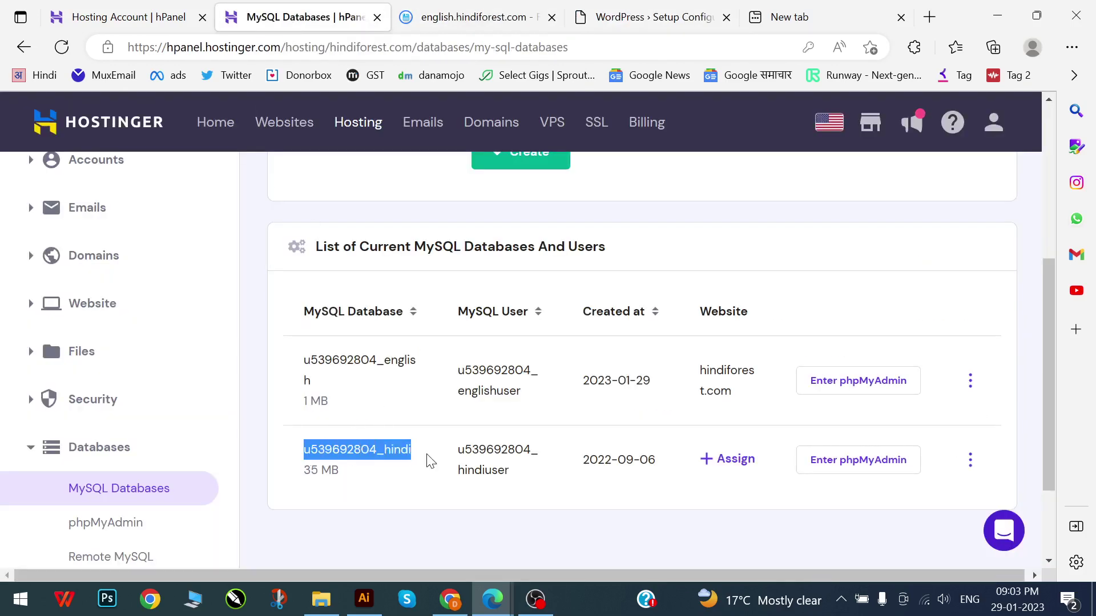
pyautogui.moveTo(456, 305); pyautogui.dragTo(531, 318)
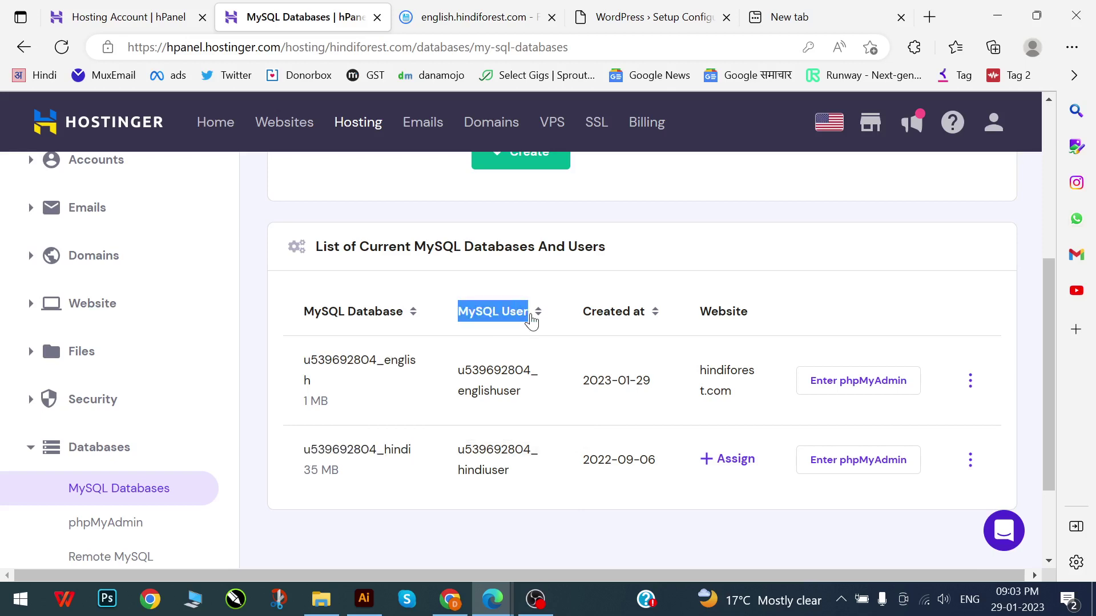
pyautogui.moveTo(458, 371); pyautogui.dragTo(546, 402)
pyautogui.hotkey('ctrl', 'c')
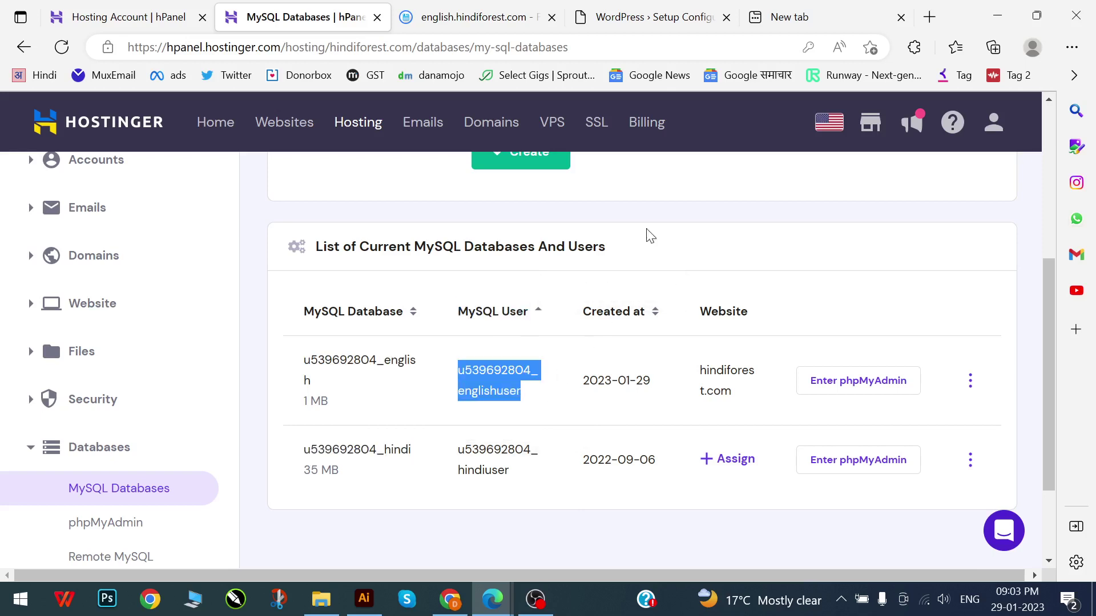
pyautogui.click(654, 17)
pyautogui.click(400, 334)
pyautogui.hotkey('ctrl', 'v')
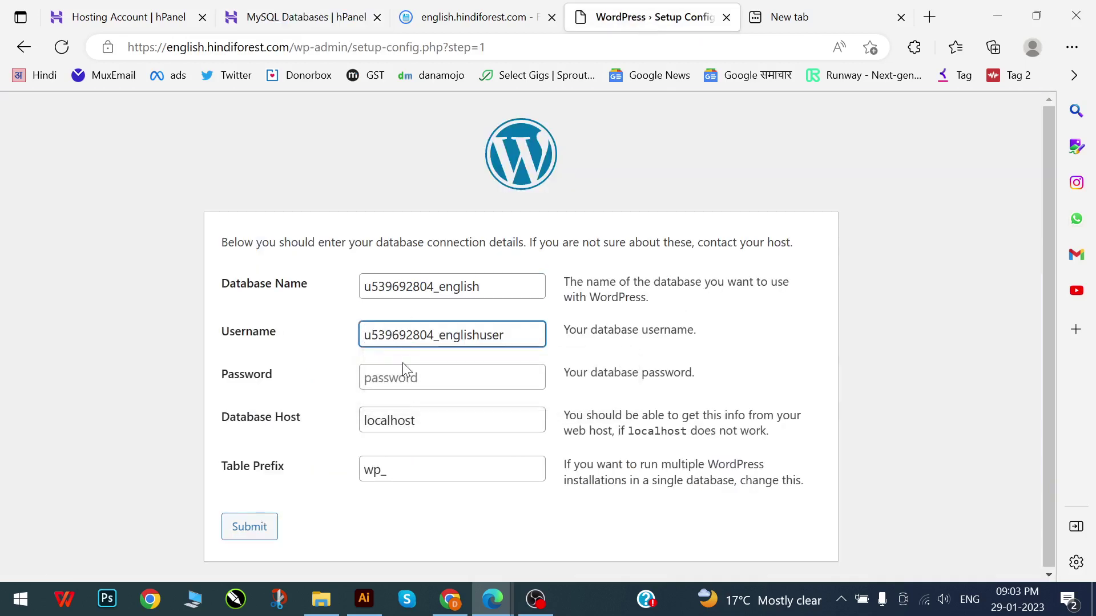
# Enter the database password and submit the details with localhost and prefix wp_.
pyautogui.click(396, 376)
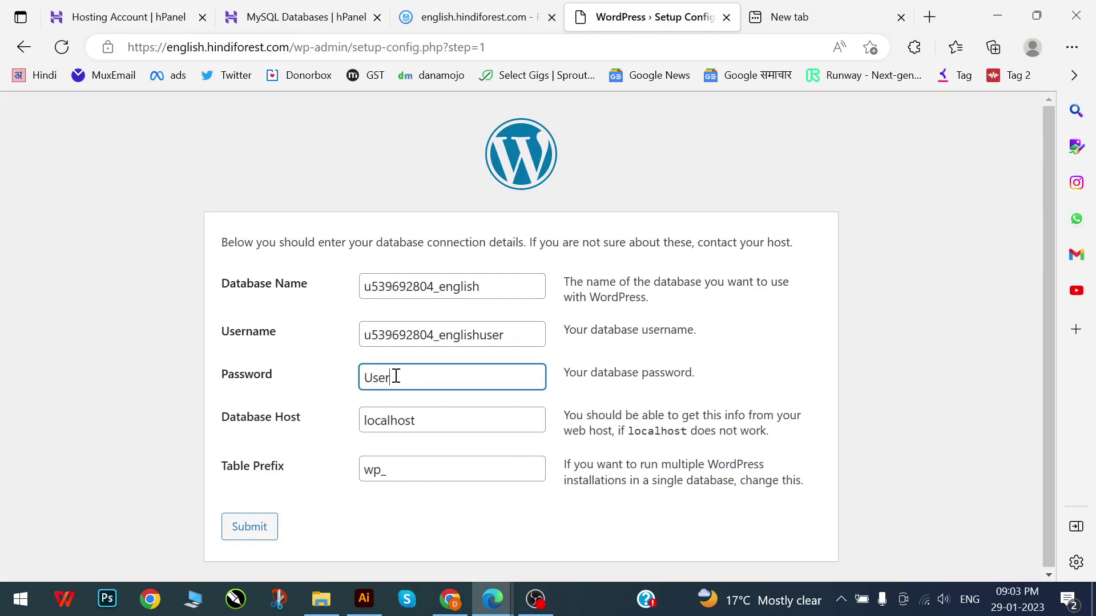
pyautogui.moveTo(217, 425); pyautogui.dragTo(220, 274)
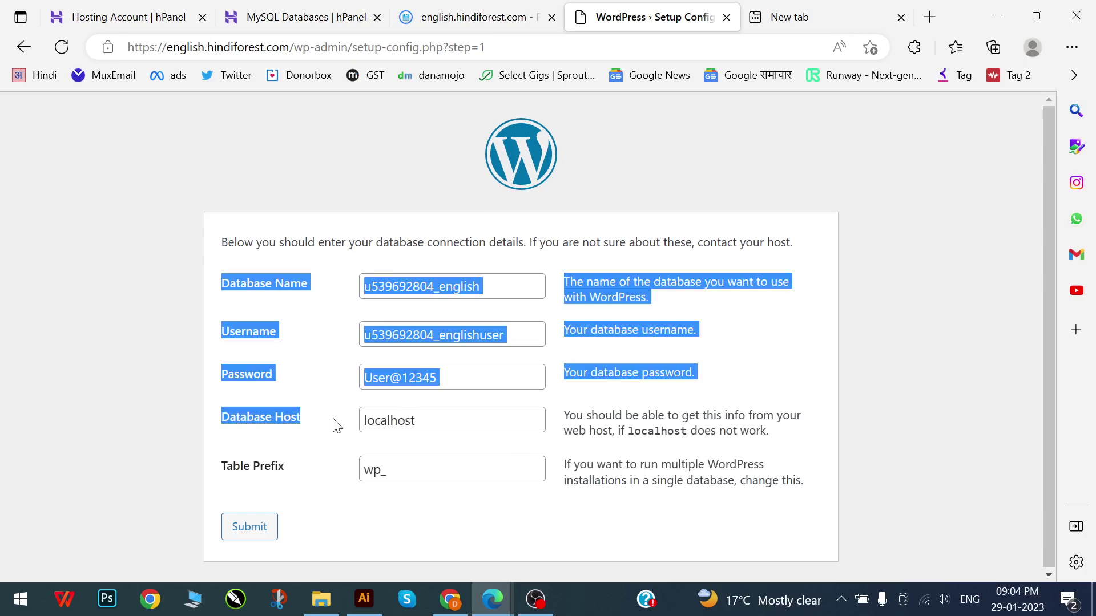
pyautogui.click(457, 529)
pyautogui.moveTo(215, 468); pyautogui.dragTo(401, 536)
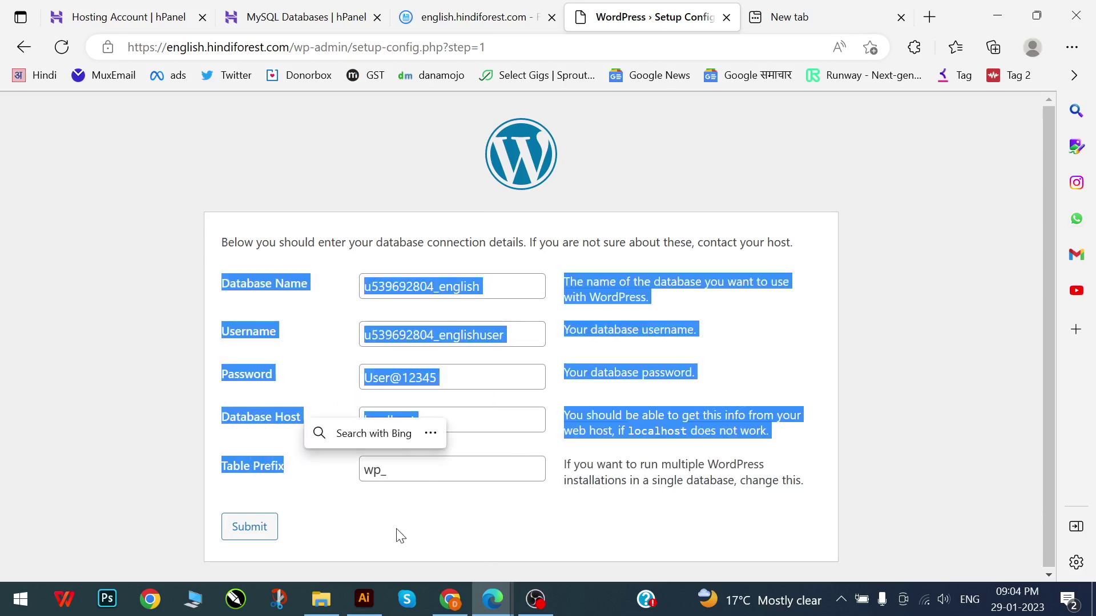
pyautogui.click(241, 535)
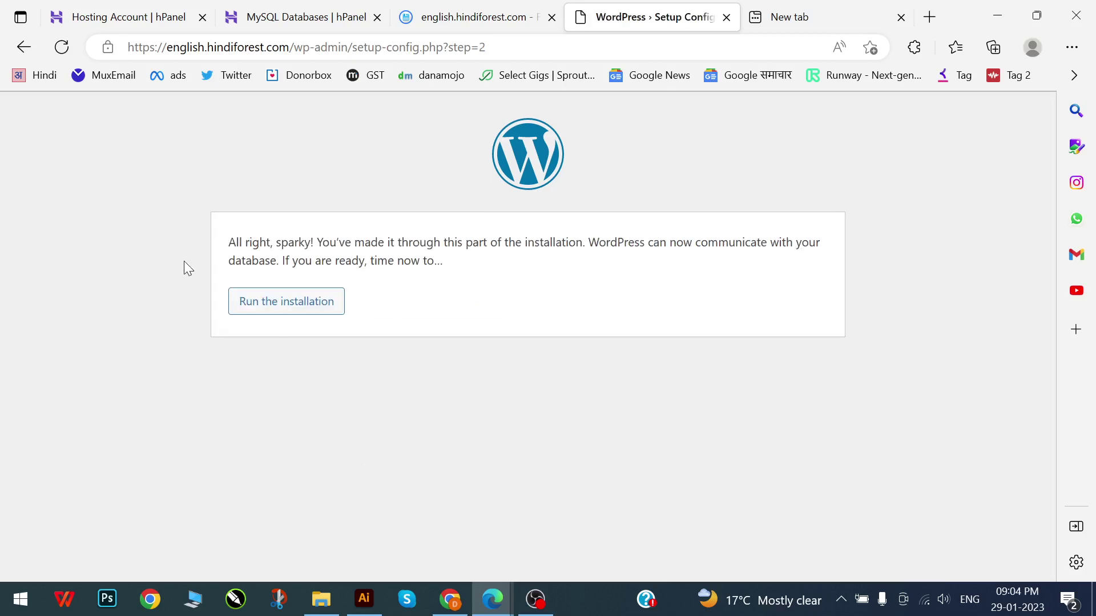
pyautogui.moveTo(223, 255); pyautogui.dragTo(474, 276)
pyautogui.click(381, 374)
pyautogui.click(297, 18)
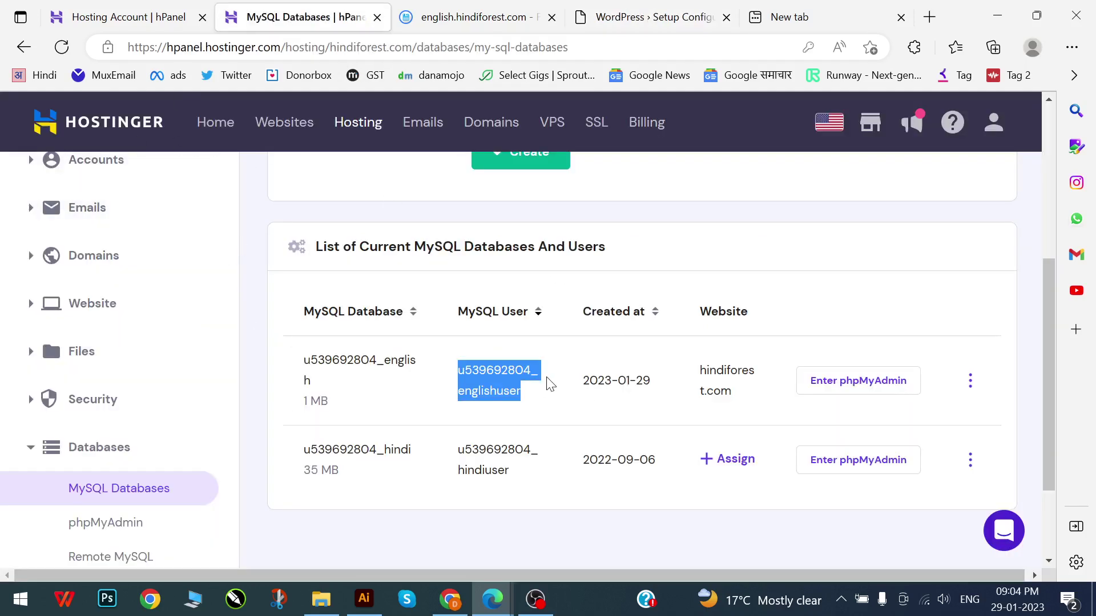
pyautogui.moveTo(304, 365); pyautogui.dragTo(391, 365)
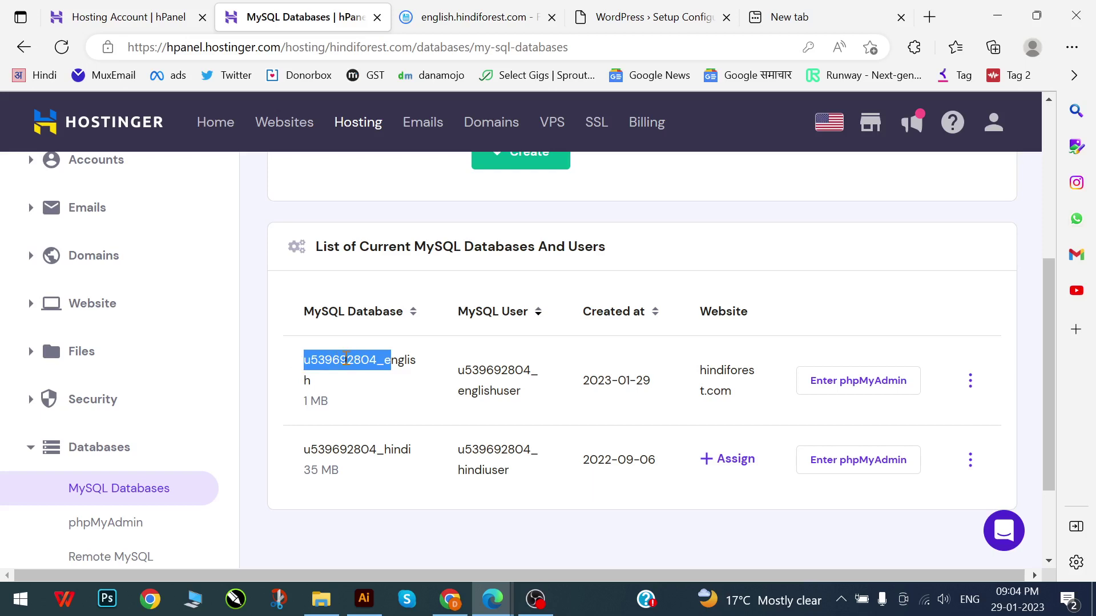
pyautogui.moveTo(304, 361); pyautogui.dragTo(424, 379)
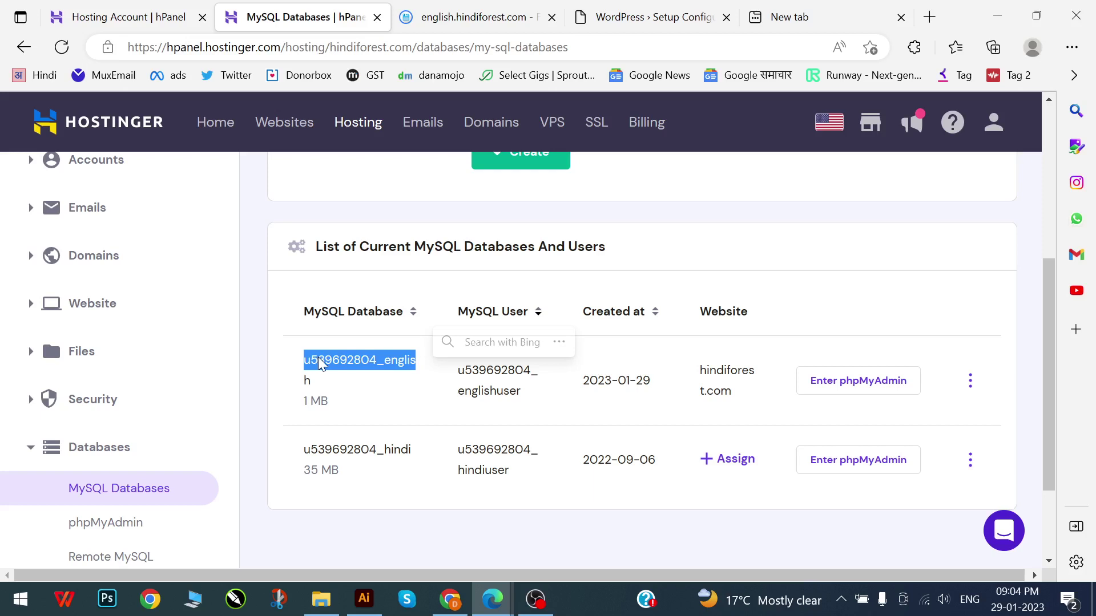
pyautogui.click(623, 18)
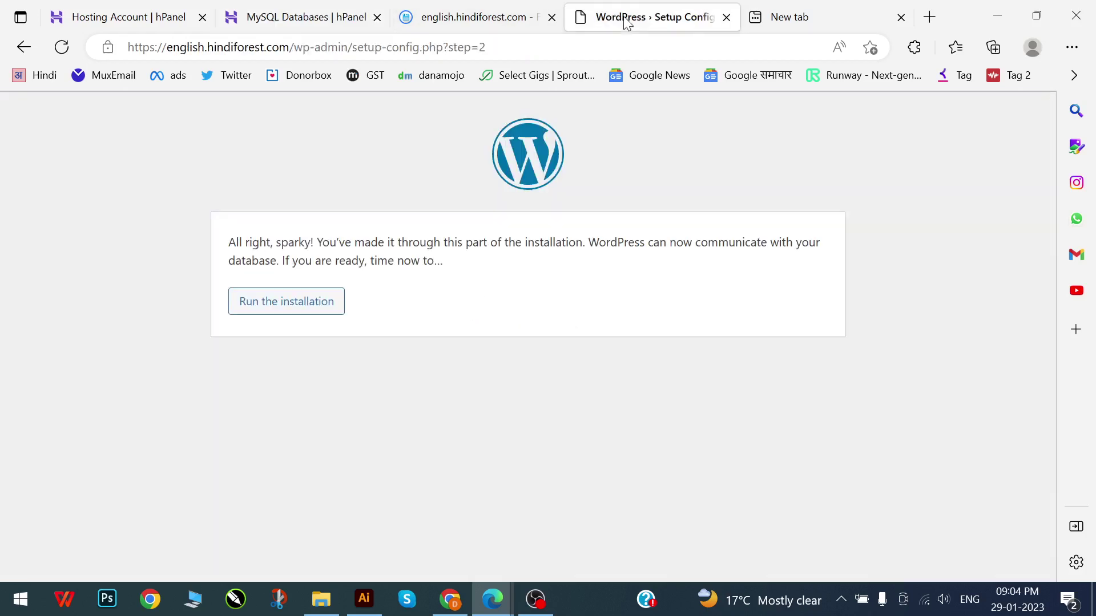
# Run the WordPress installation, then copy the hindiforest.com domain from the address bar.
pyautogui.click(289, 318)
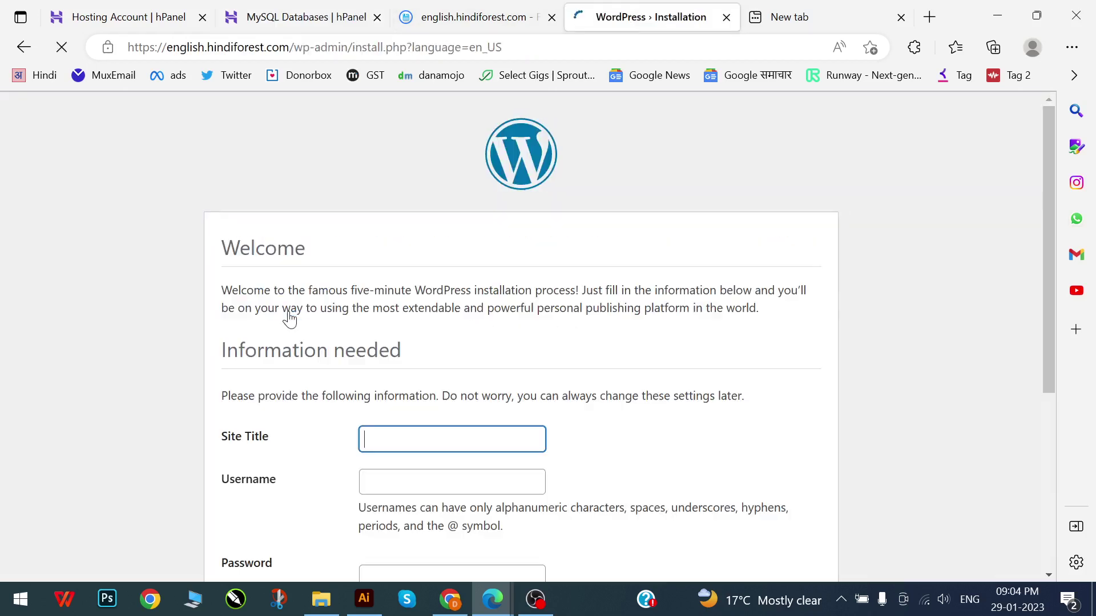
pyautogui.scroll(-1, 448, 335)
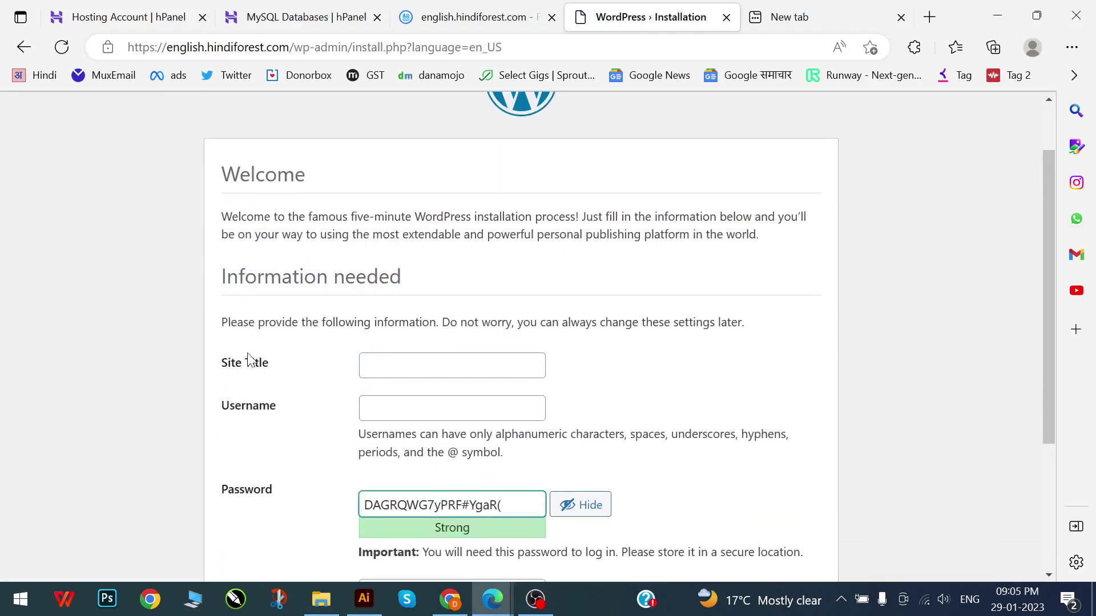
pyautogui.moveTo(220, 411); pyautogui.dragTo(315, 412)
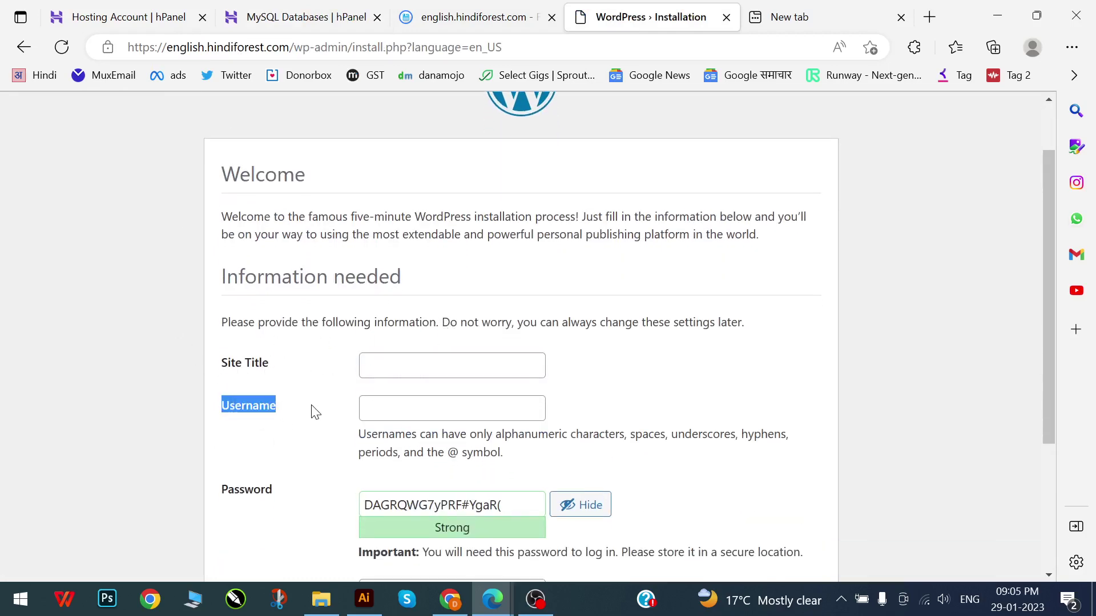
pyautogui.click(920, 332)
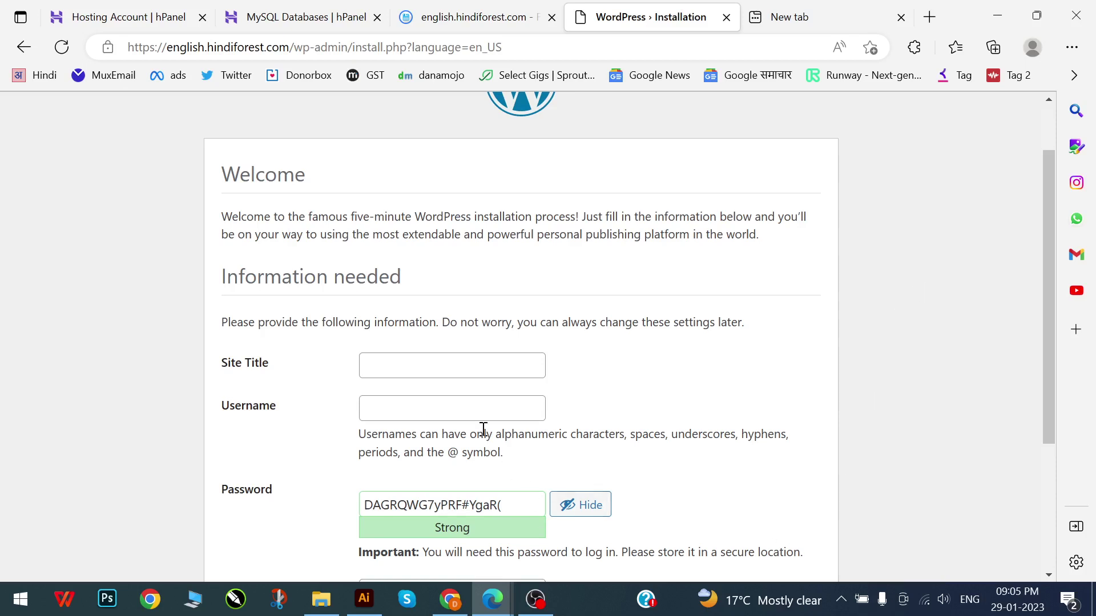
pyautogui.click(469, 405)
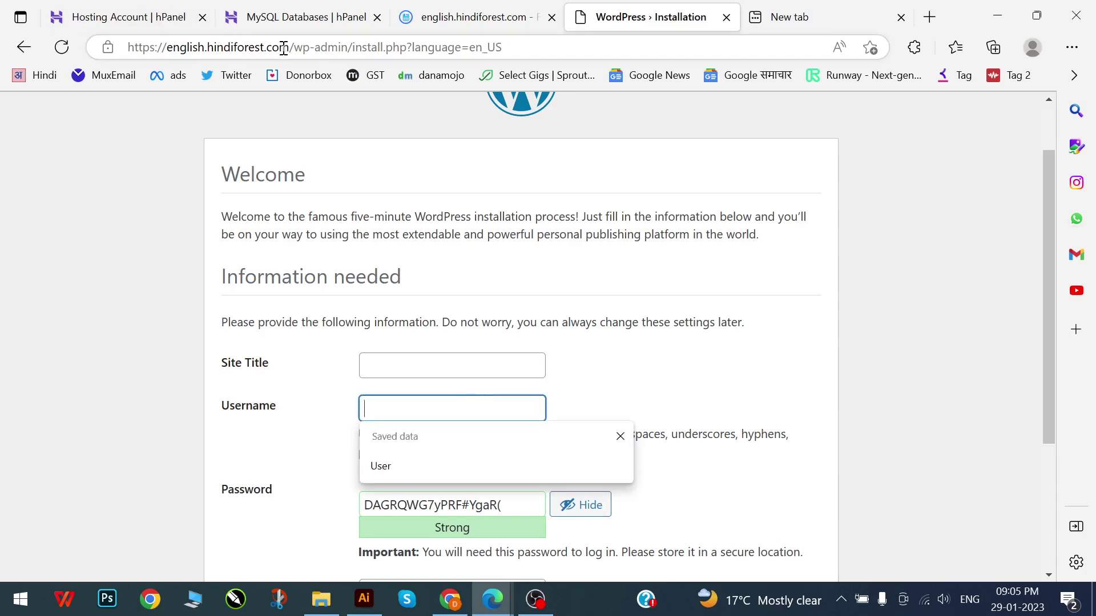
pyautogui.moveTo(289, 47); pyautogui.dragTo(251, 32)
pyautogui.hotkey('ctrl', 'c')
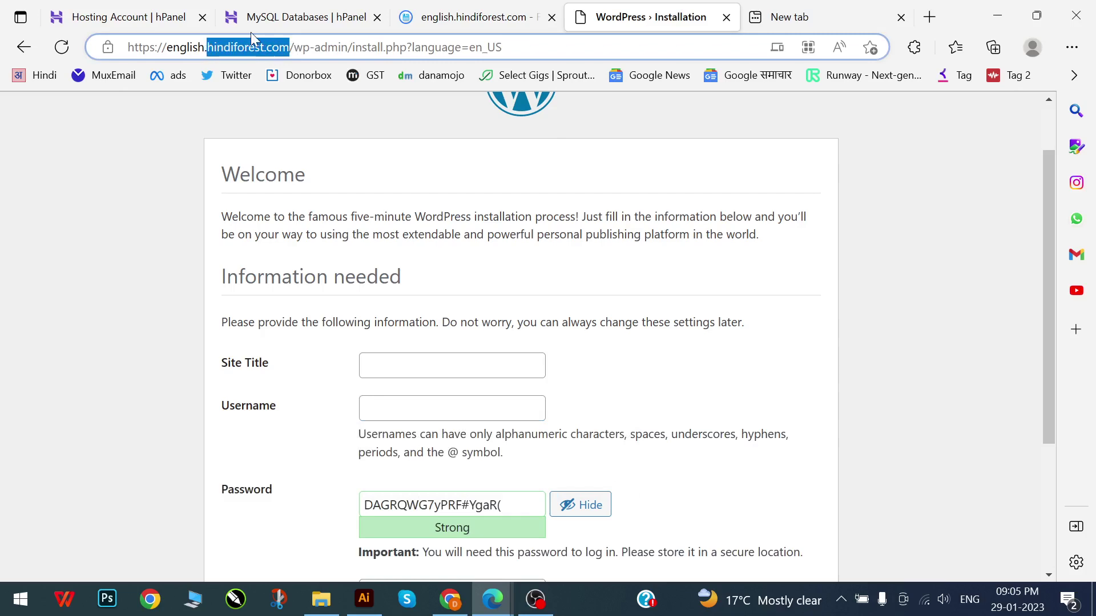
pyautogui.click(847, 10)
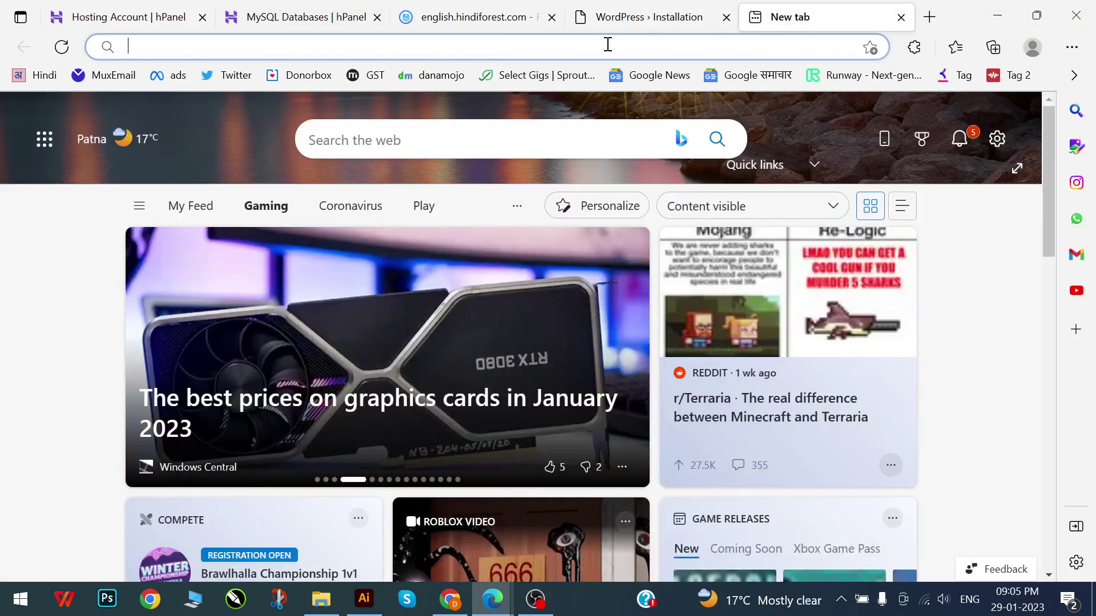
# Open hindiforest.com/wp-admin and log in to the main site's dashboard.
pyautogui.hotkey('ctrl', 'v')
pyautogui.press('Return')
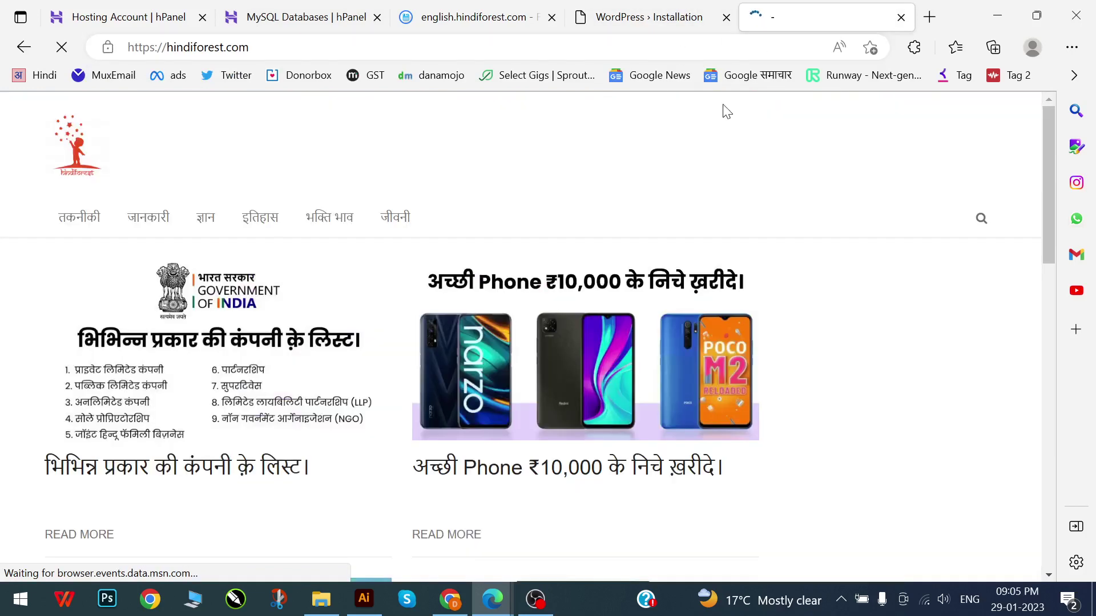
pyautogui.click(320, 47)
pyautogui.click(321, 49)
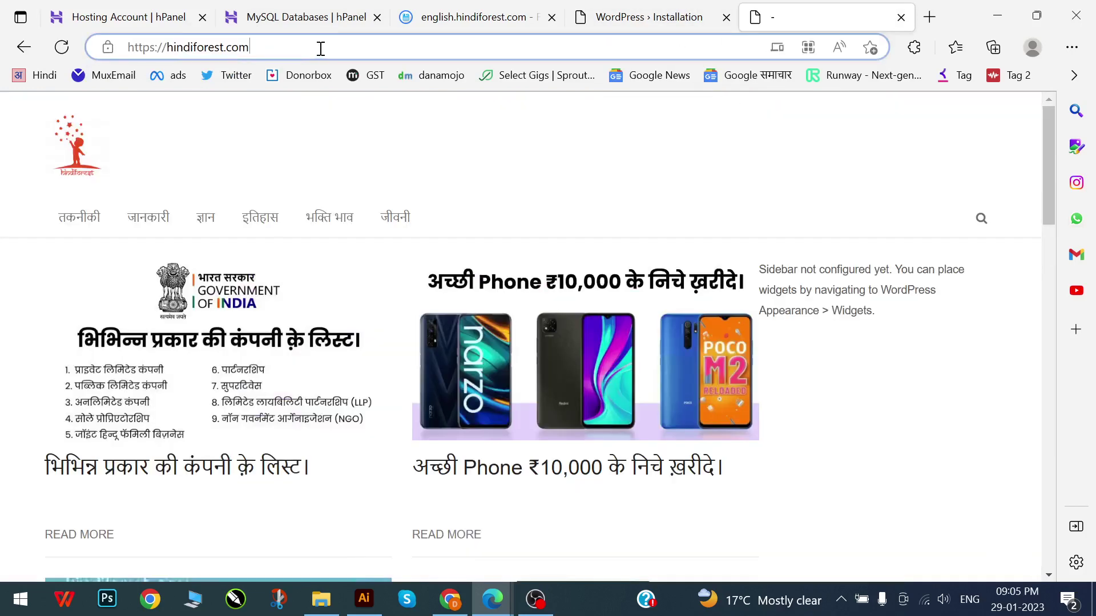
pyautogui.write('/wp-adm')
pyautogui.press('Return')
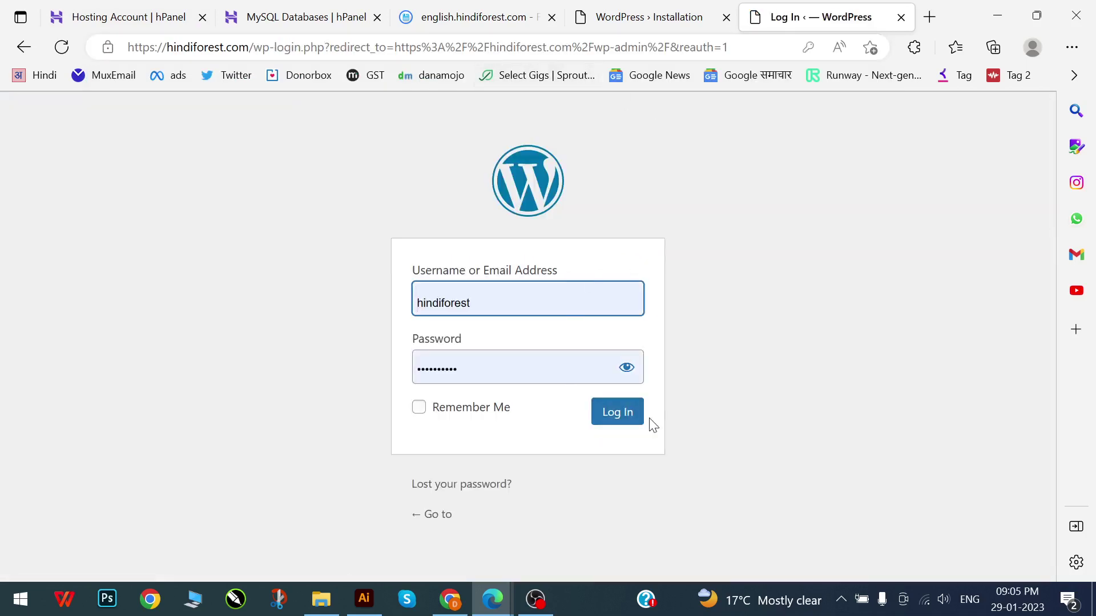
pyautogui.click(638, 420)
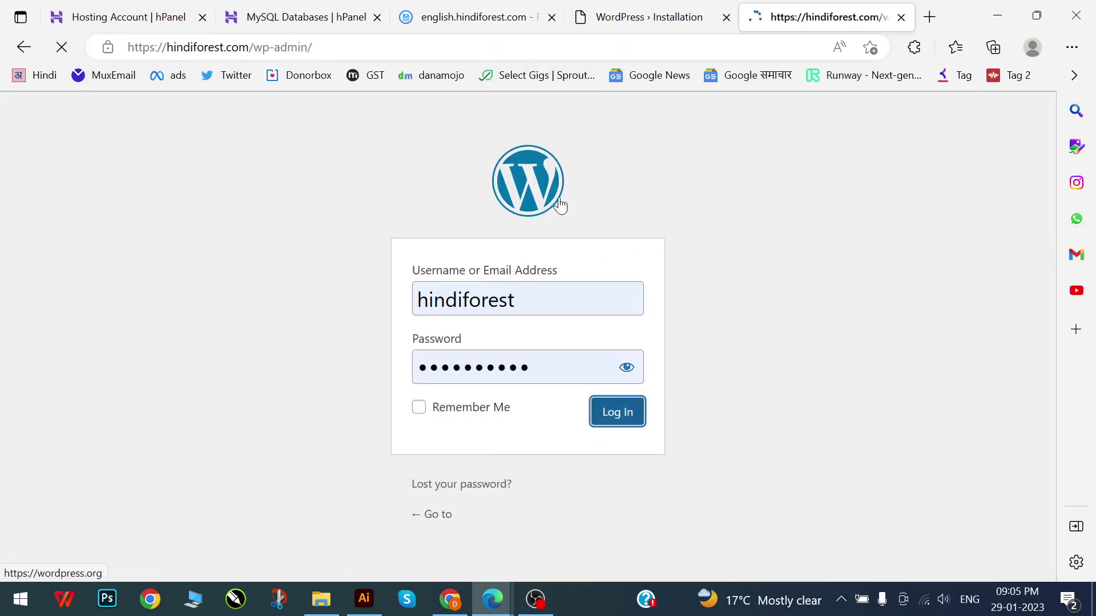
pyautogui.scroll(-3, 331, 338)
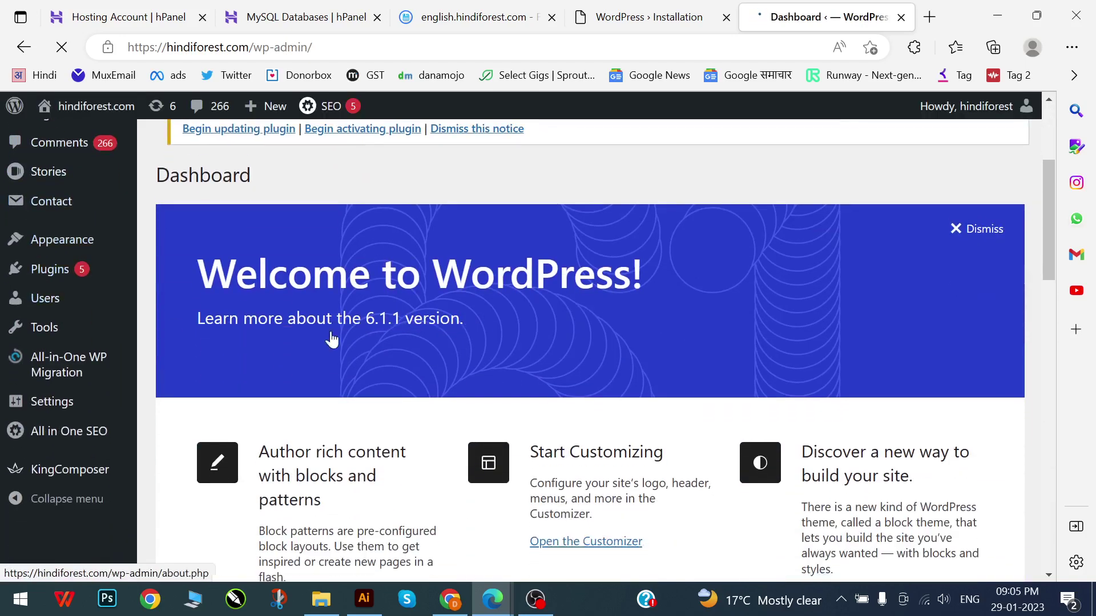
pyautogui.scroll(2, 166, 294)
pyautogui.scroll(1, 280, 354)
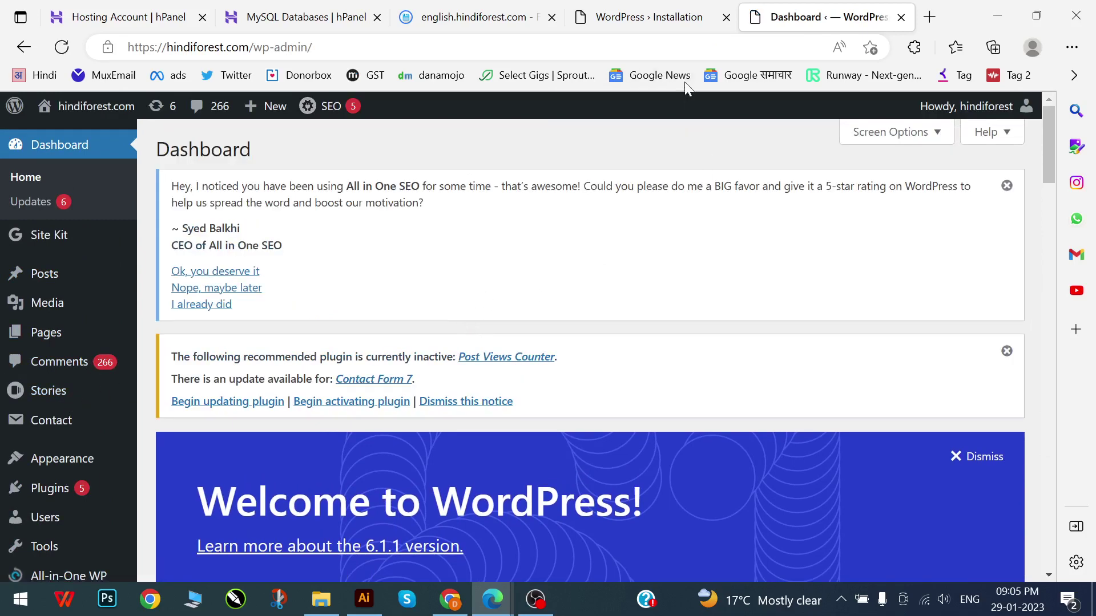
pyautogui.click(599, 16)
# Enter site title English and admin username User on the install form.
pyautogui.click(388, 413)
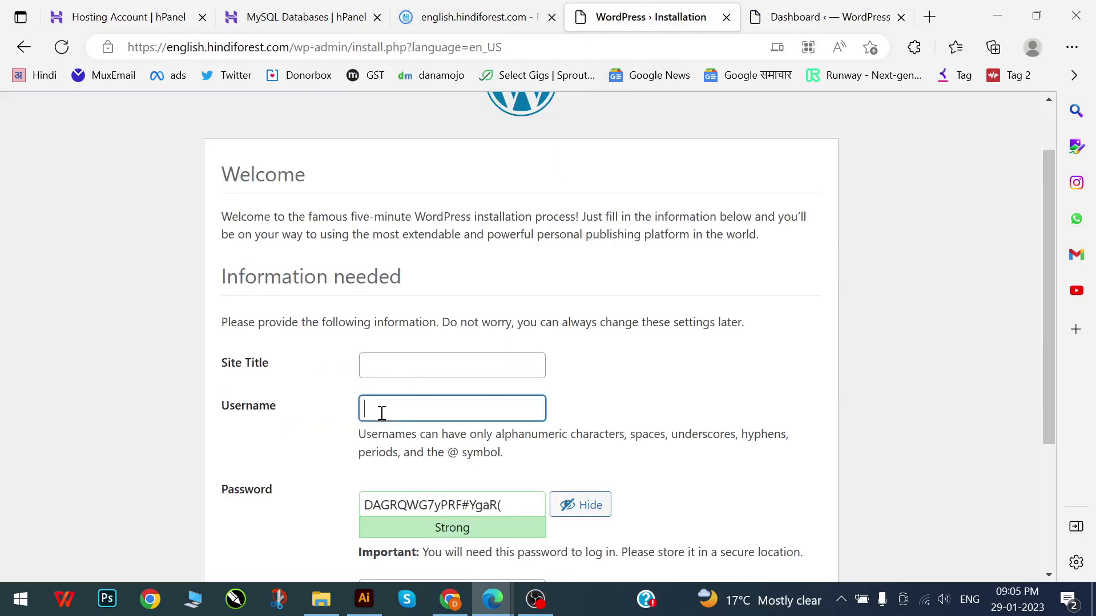
pyautogui.moveTo(501, 504); pyautogui.dragTo(343, 491)
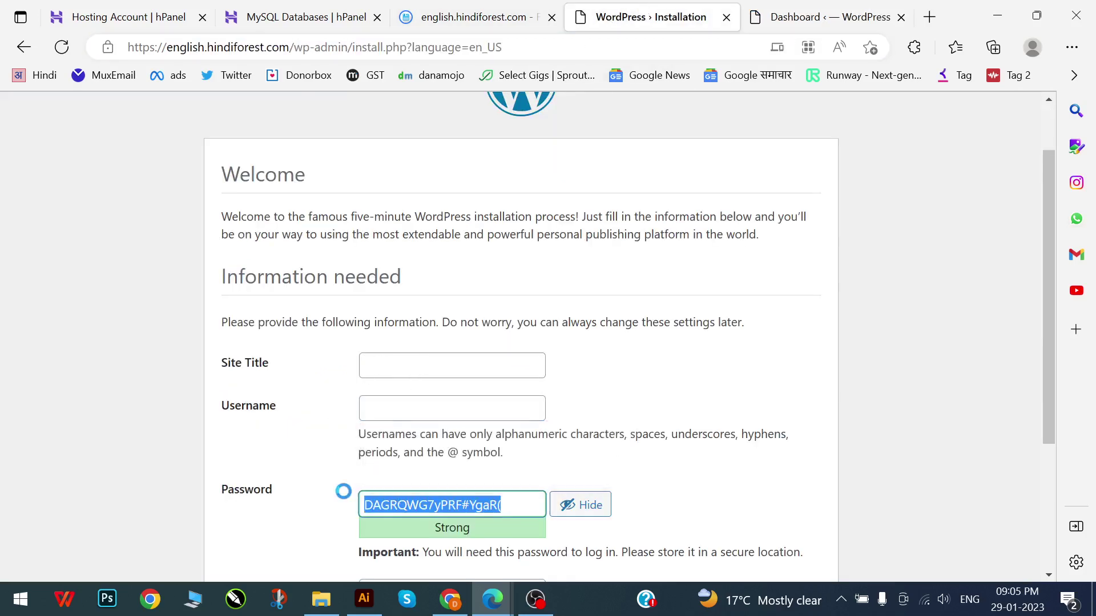
pyautogui.click(408, 369)
pyautogui.write('English')
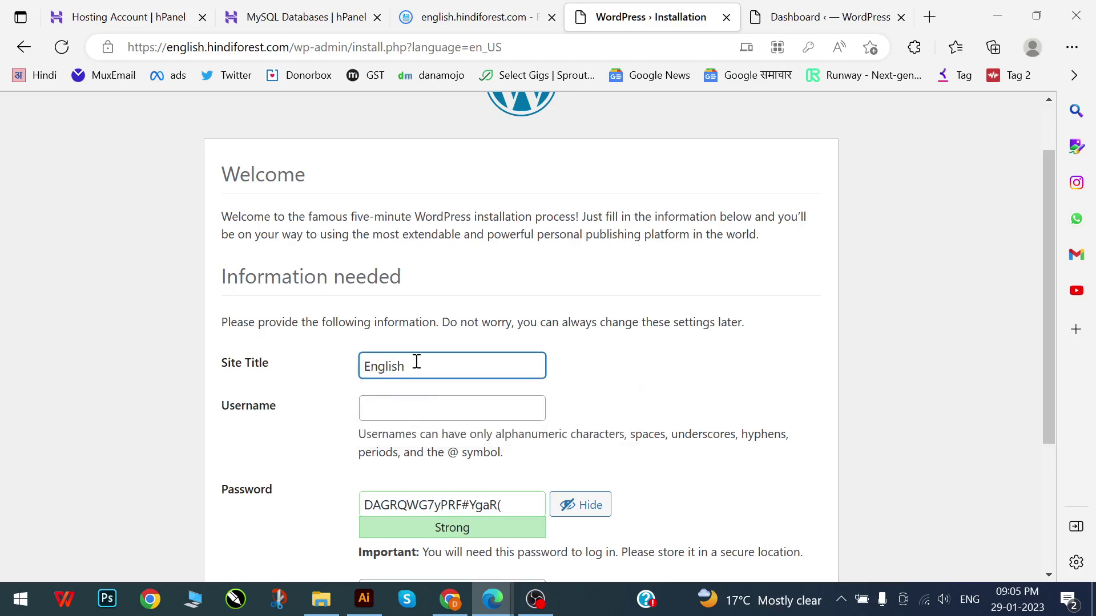
pyautogui.click(387, 413)
pyautogui.write('U')
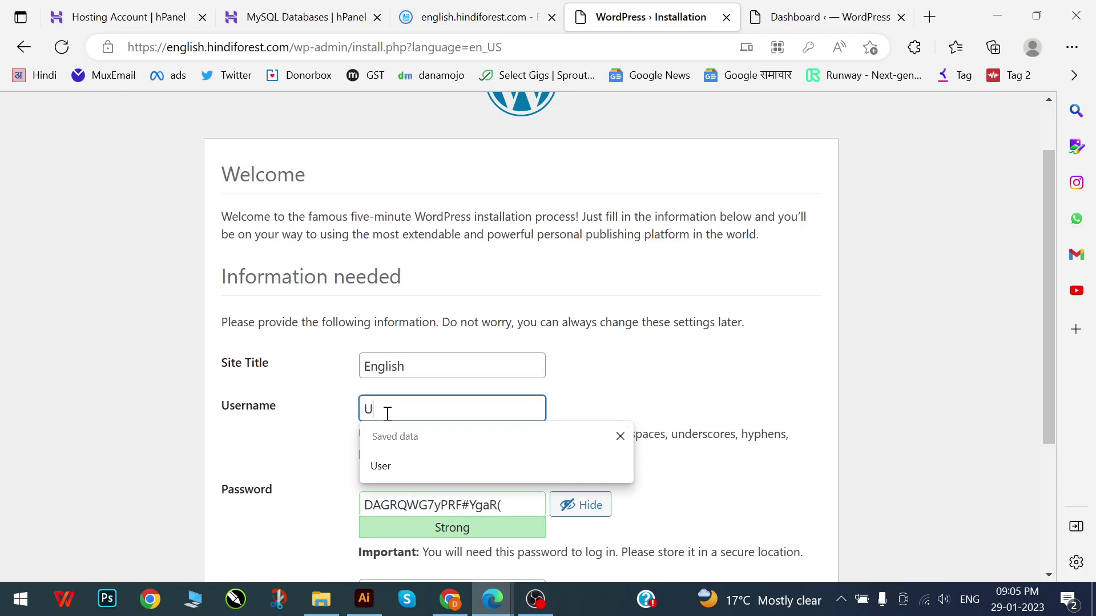
pyautogui.write('ser')
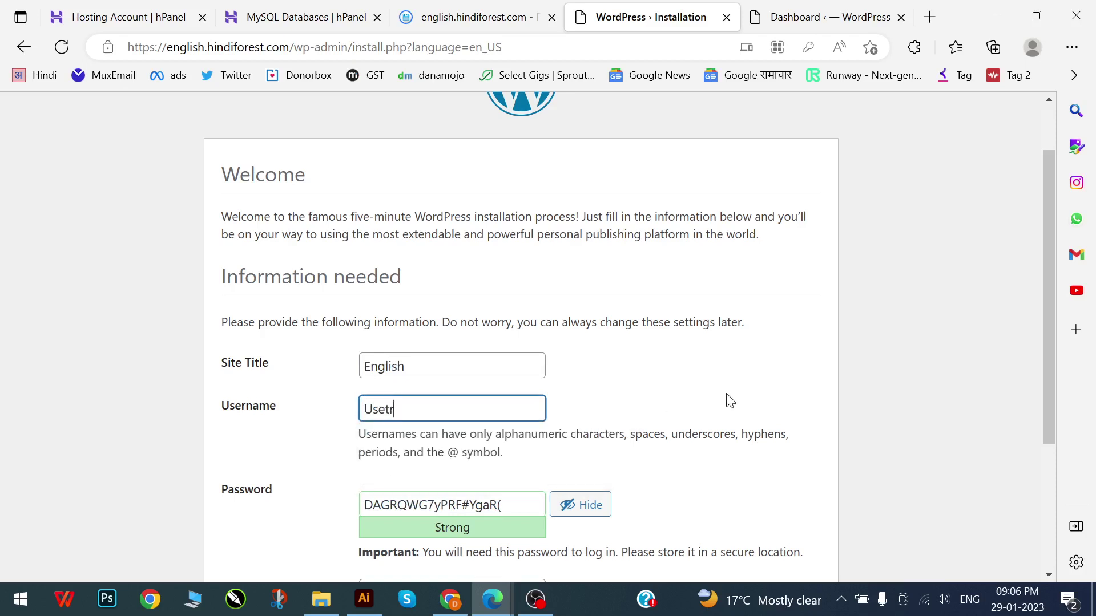
pyautogui.press('BackSpace')
pyautogui.write('r')
# Enter the admin password, confirm the weak password, and submit the installation.
pyautogui.press('Tab')
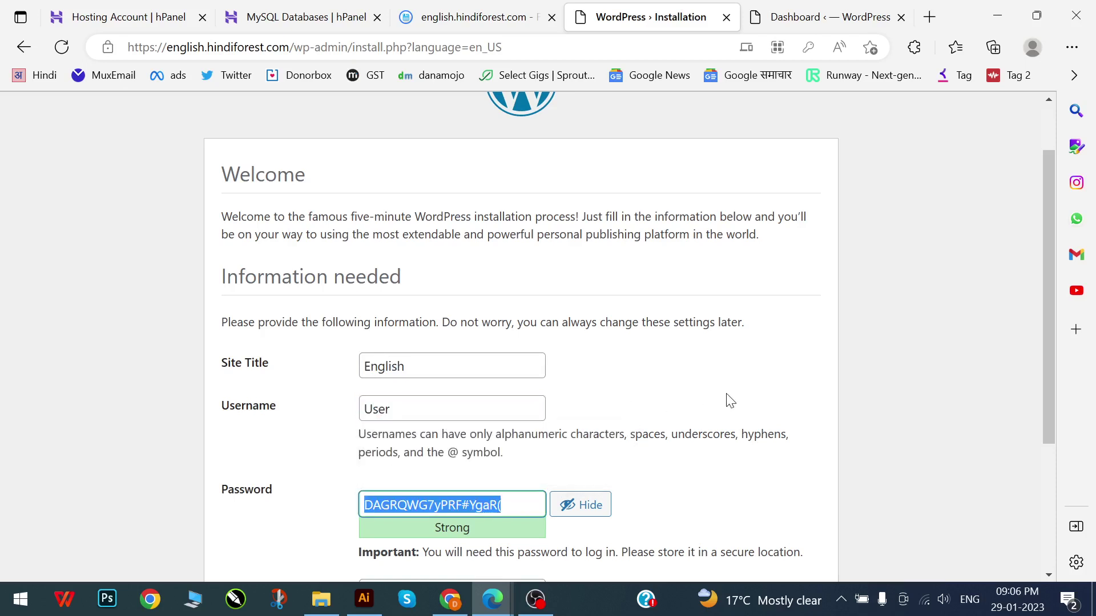
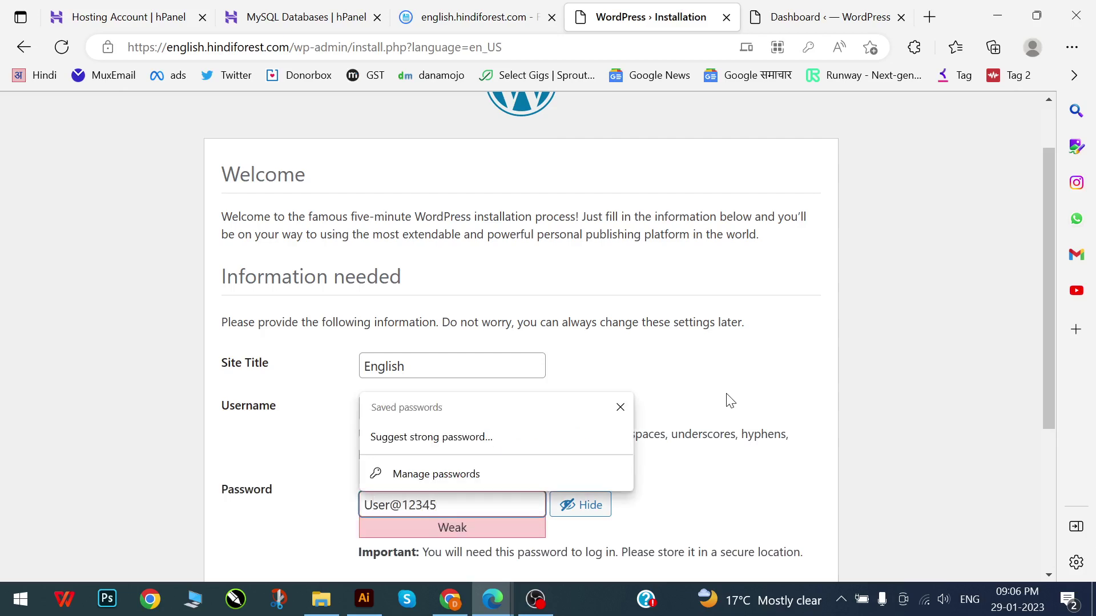
pyautogui.click(1047, 446)
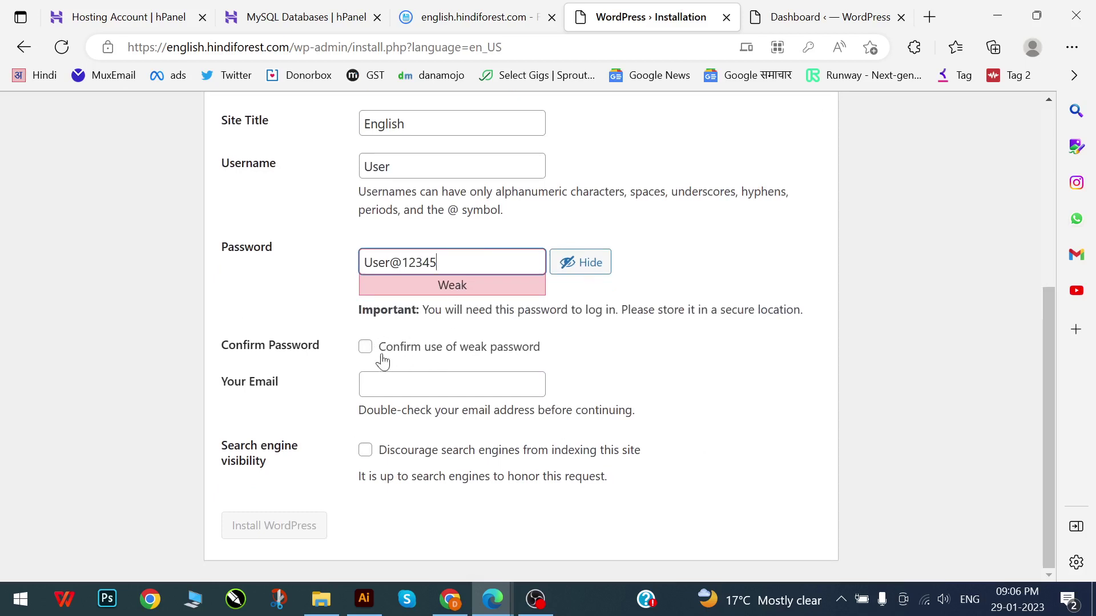
pyautogui.click(365, 348)
pyautogui.moveTo(220, 384); pyautogui.dragTo(178, 381)
pyautogui.click(431, 390)
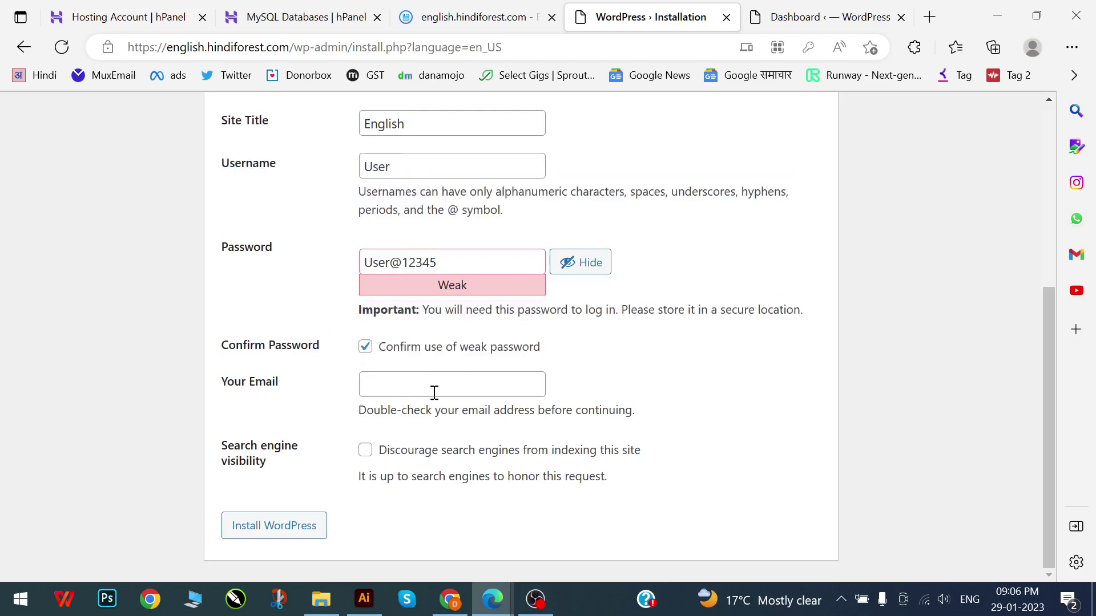
pyautogui.scroll(-1, 441, 295)
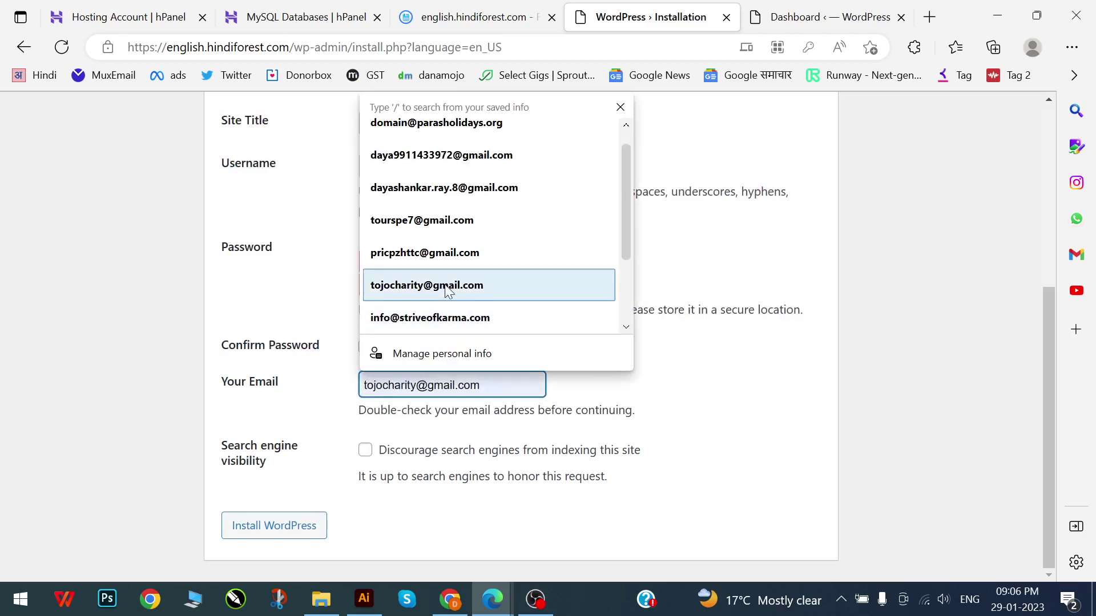
pyautogui.moveTo(626, 214); pyautogui.dragTo(635, 284)
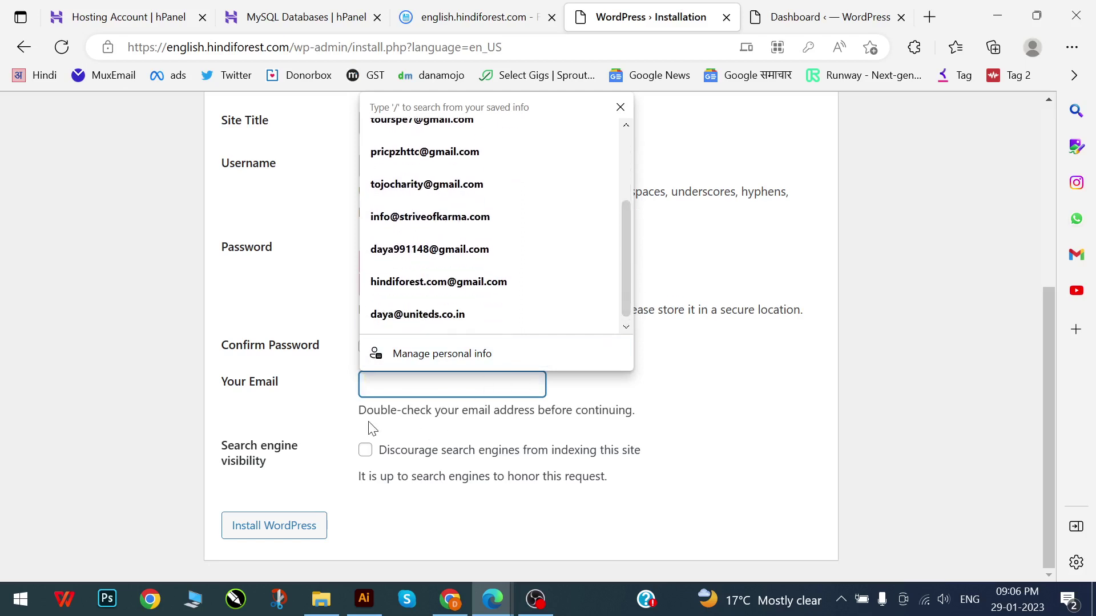
pyautogui.click(274, 525)
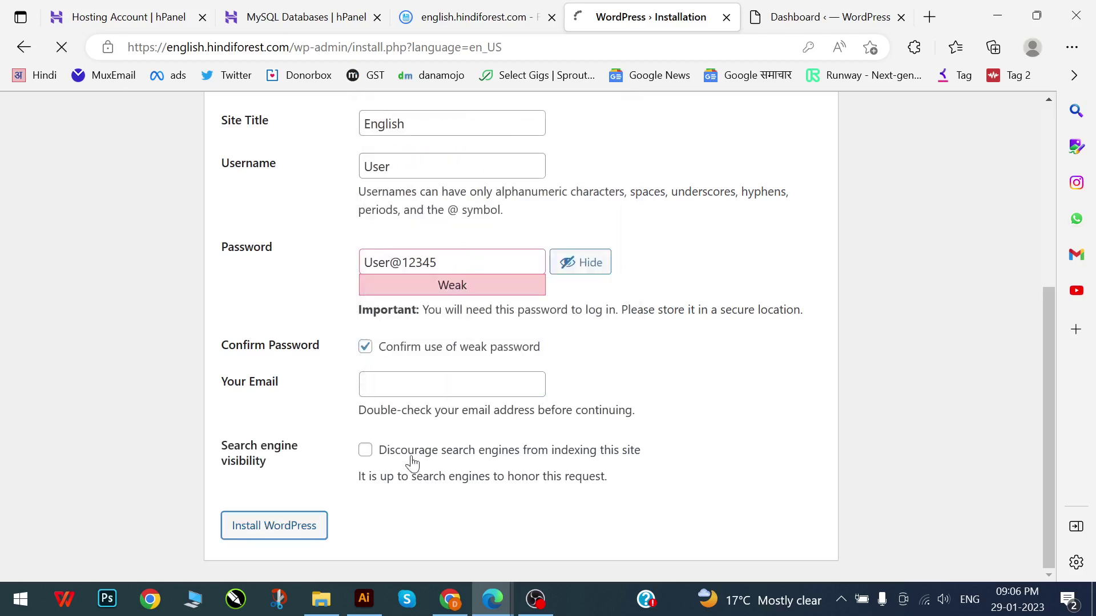
# Review the missing email error on the installation form.
pyautogui.moveTo(238, 298); pyautogui.dragTo(391, 330)
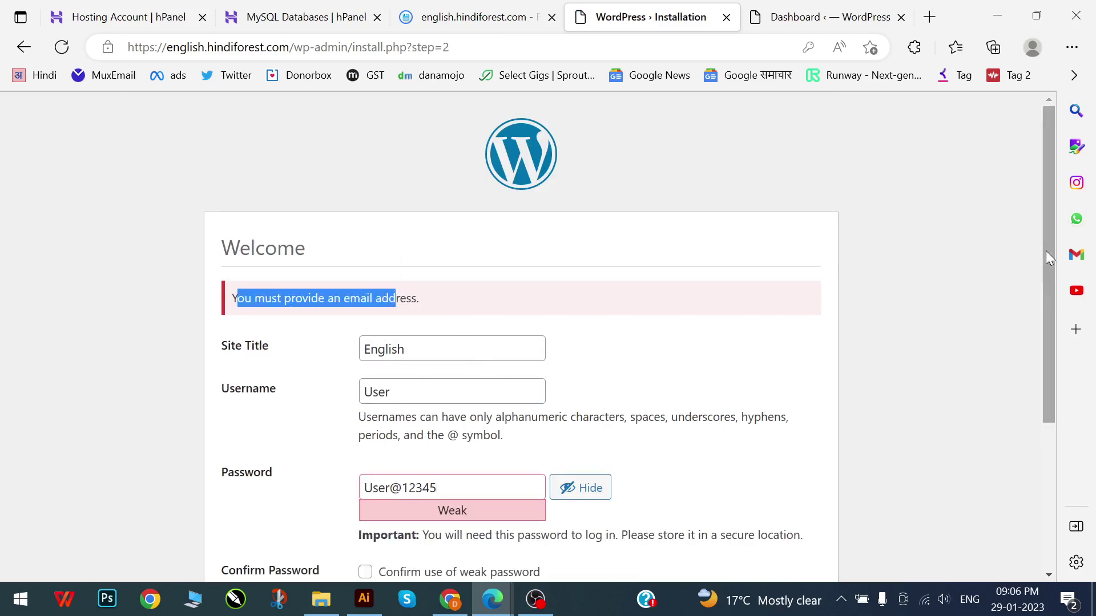
pyautogui.moveTo(1045, 251); pyautogui.dragTo(1053, 379)
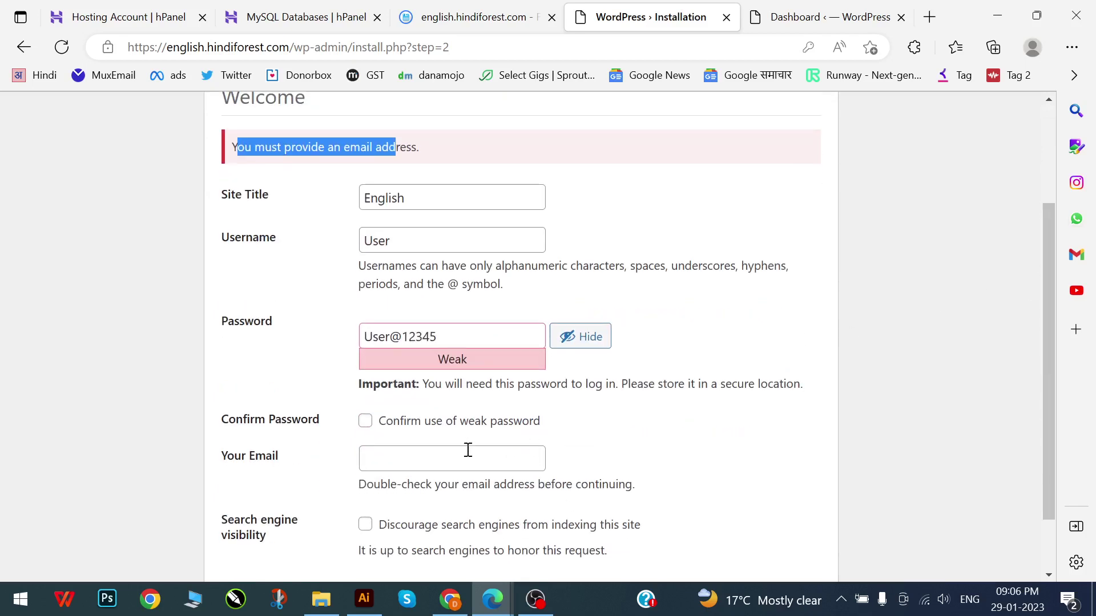
pyautogui.moveTo(240, 147); pyautogui.dragTo(408, 150)
pyautogui.scroll(1, 577, 436)
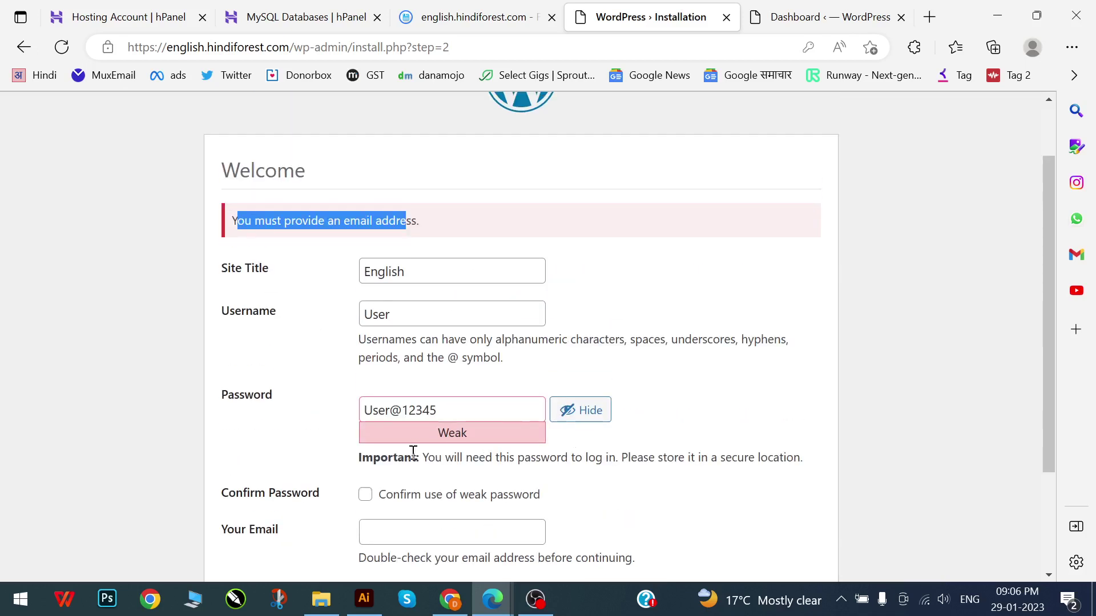
pyautogui.scroll(-1, 1051, 320)
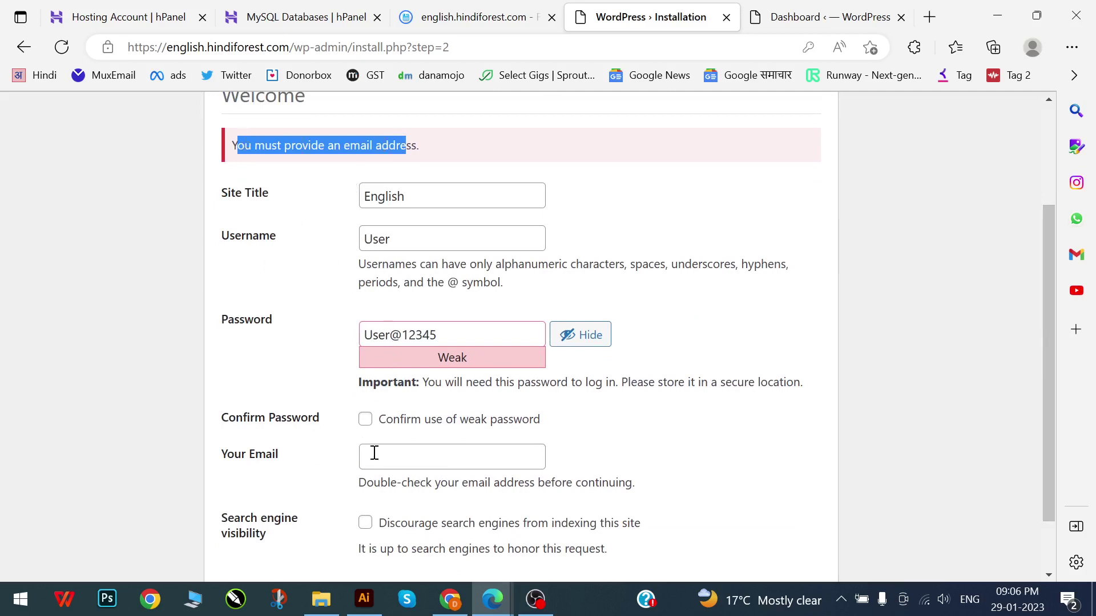
# Confirm the weak password, pick a saved admin e-mail, and rerun the installation.
pyautogui.click(366, 419)
pyautogui.click(405, 460)
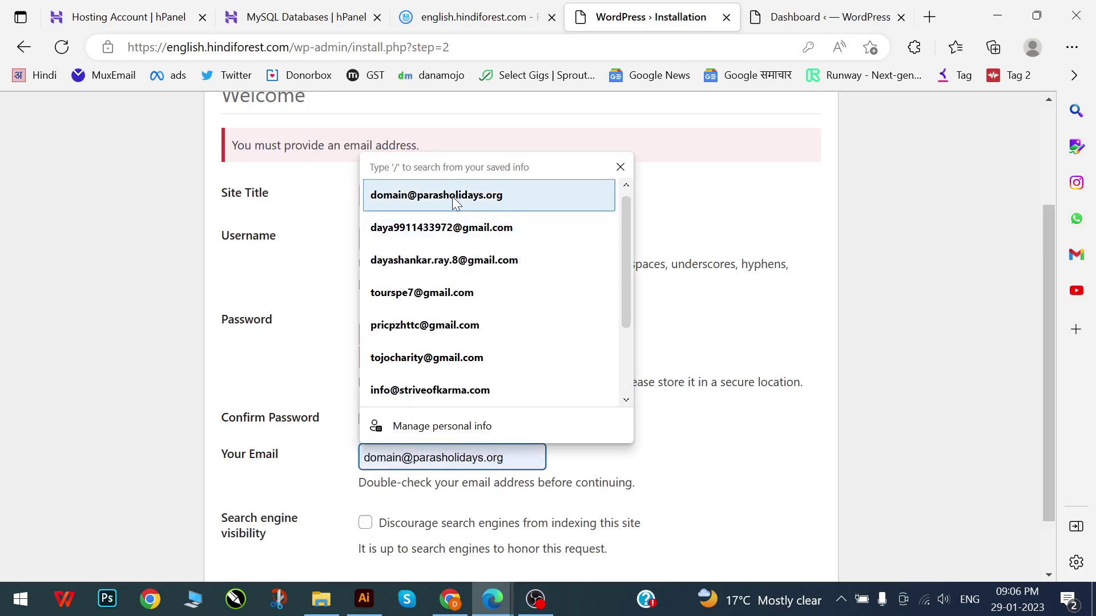
pyautogui.moveTo(623, 284); pyautogui.dragTo(644, 358)
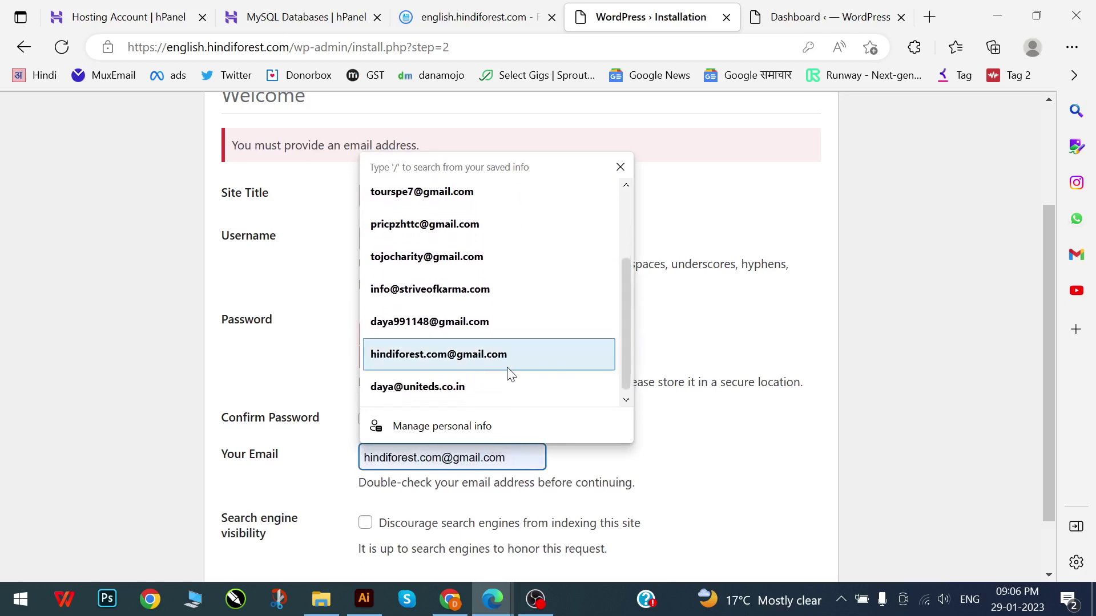
pyautogui.click(517, 328)
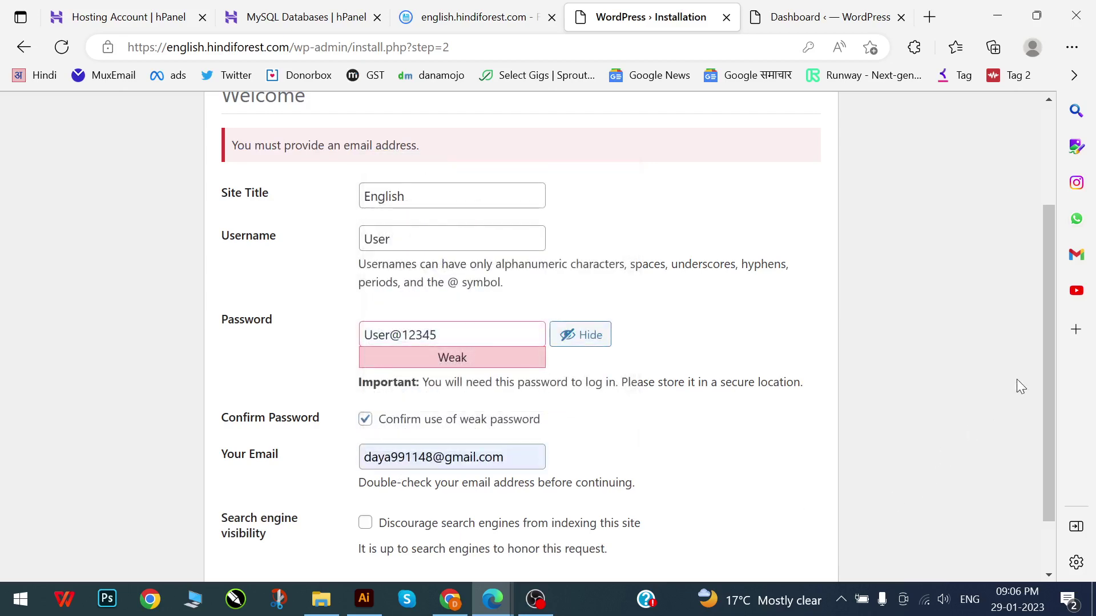
pyautogui.scroll(-2, 1050, 357)
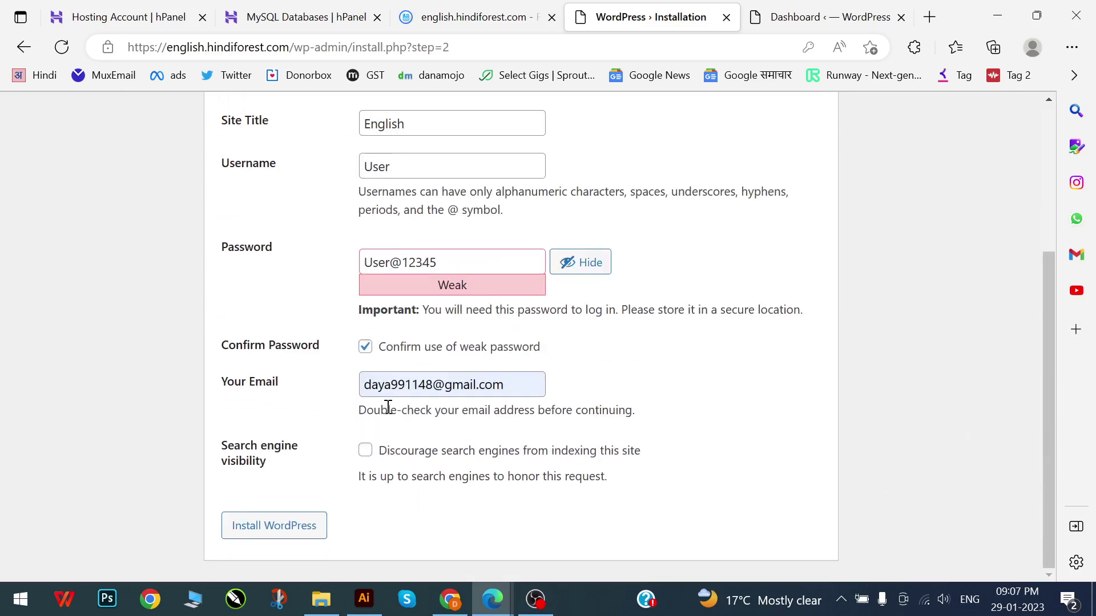
pyautogui.click(288, 522)
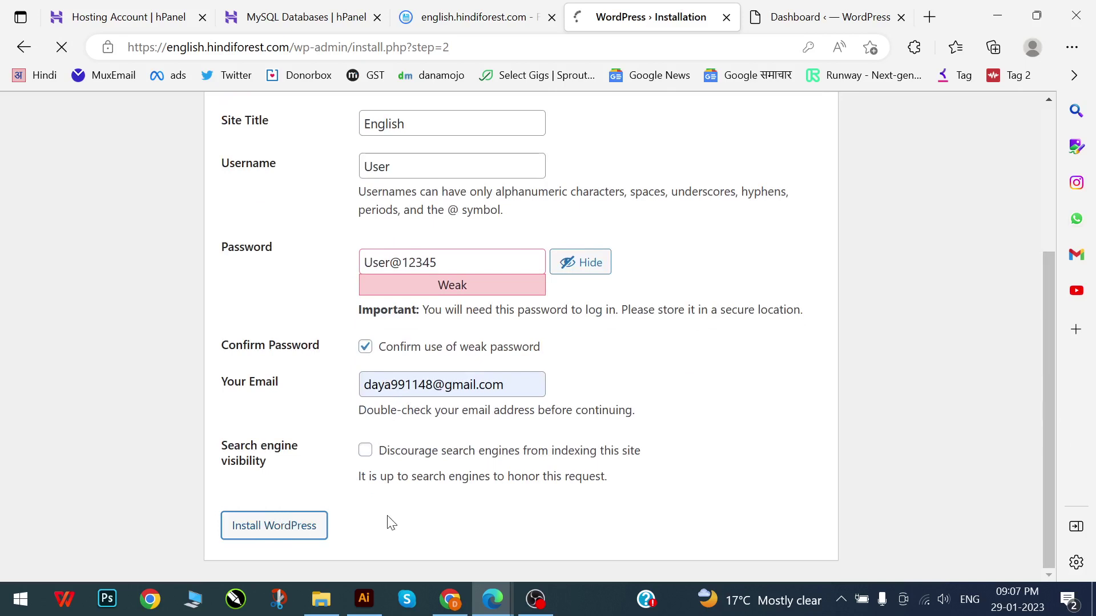
# Continue from the Success page and sign in with the autofilled admin credentials.
pyautogui.moveTo(226, 447); pyautogui.dragTo(386, 475)
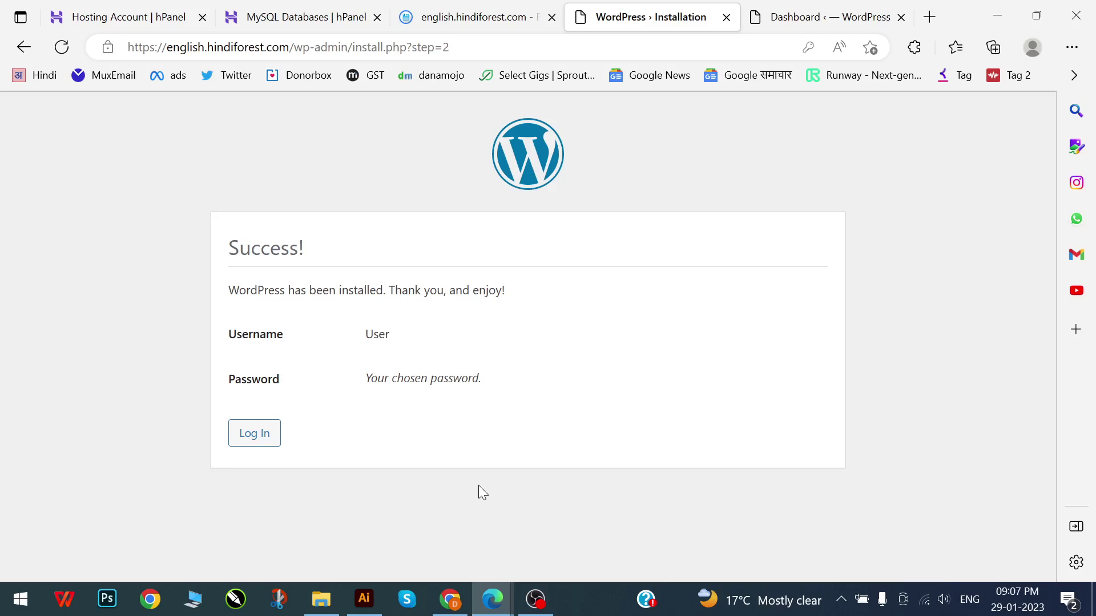
pyautogui.click(263, 433)
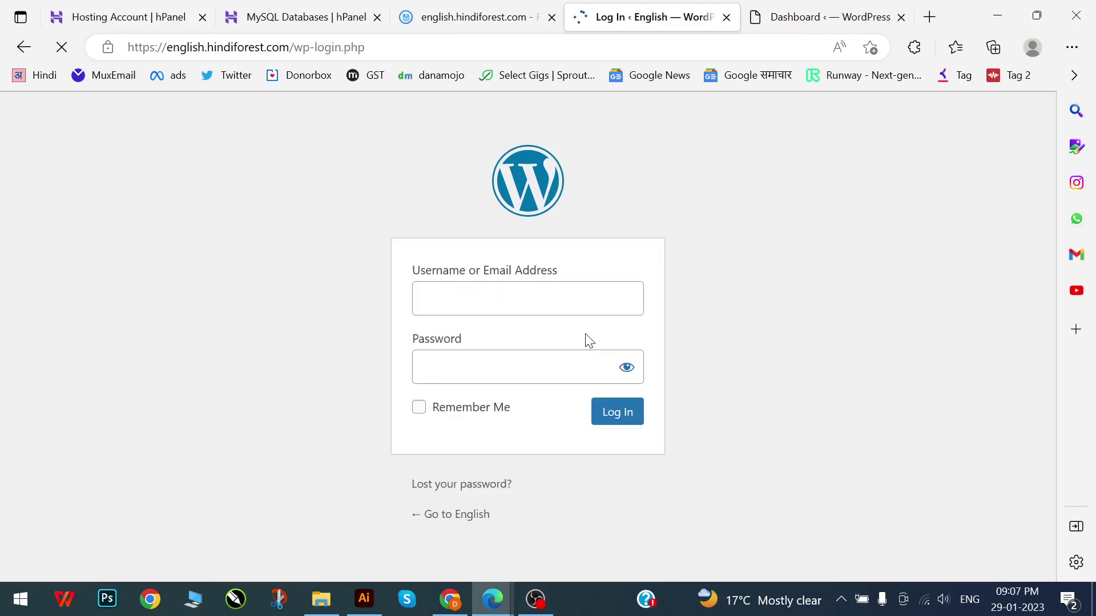
pyautogui.click(626, 367)
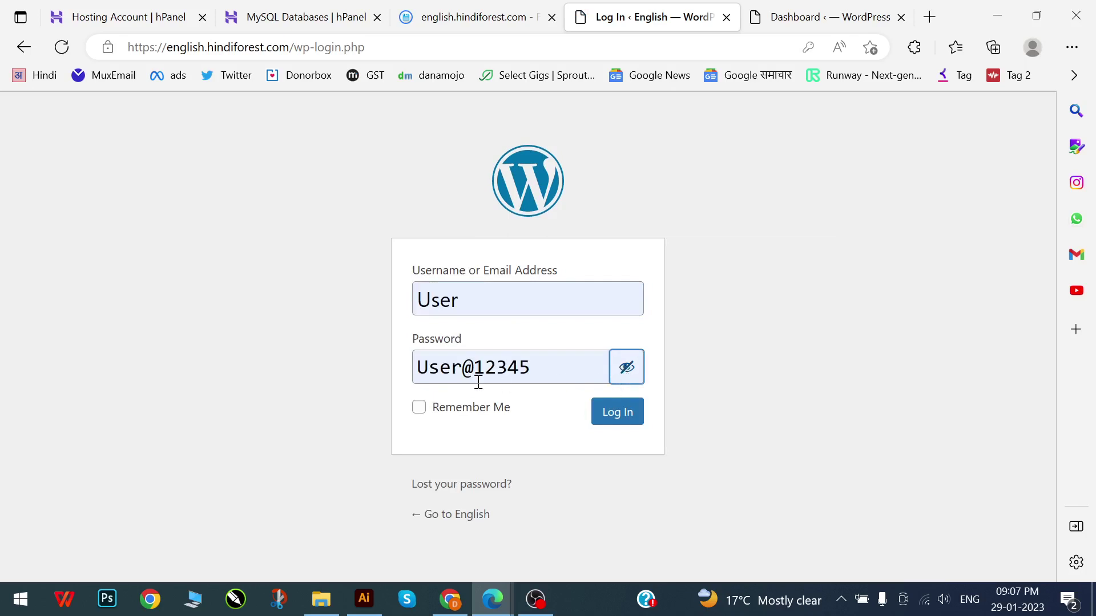
pyautogui.doubleClick(477, 300)
pyautogui.click(205, 363)
pyautogui.doubleClick(511, 378)
pyautogui.click(192, 392)
pyautogui.click(602, 421)
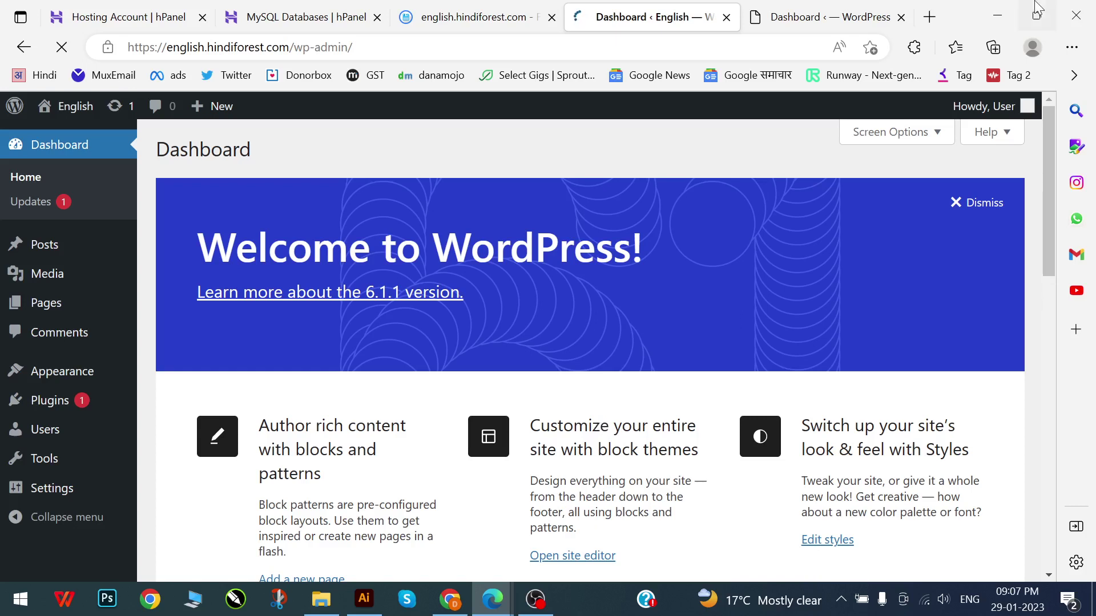
# Open the English site's front page in a new tab via Visit Site.
pyautogui.moveTo(66, 117)
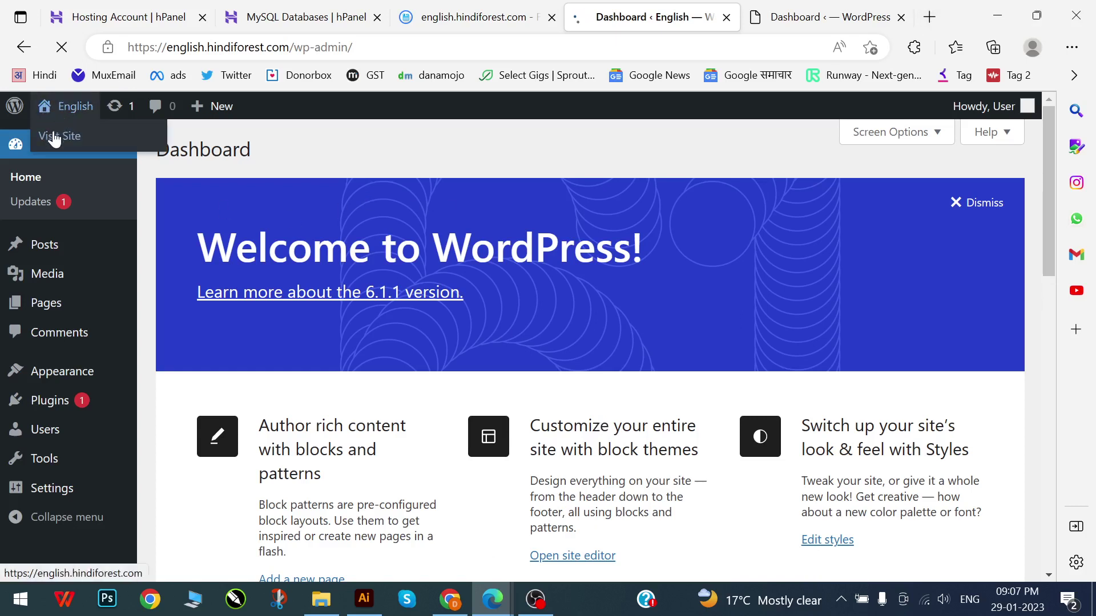
pyautogui.middleClick(57, 135)
pyautogui.click(684, 18)
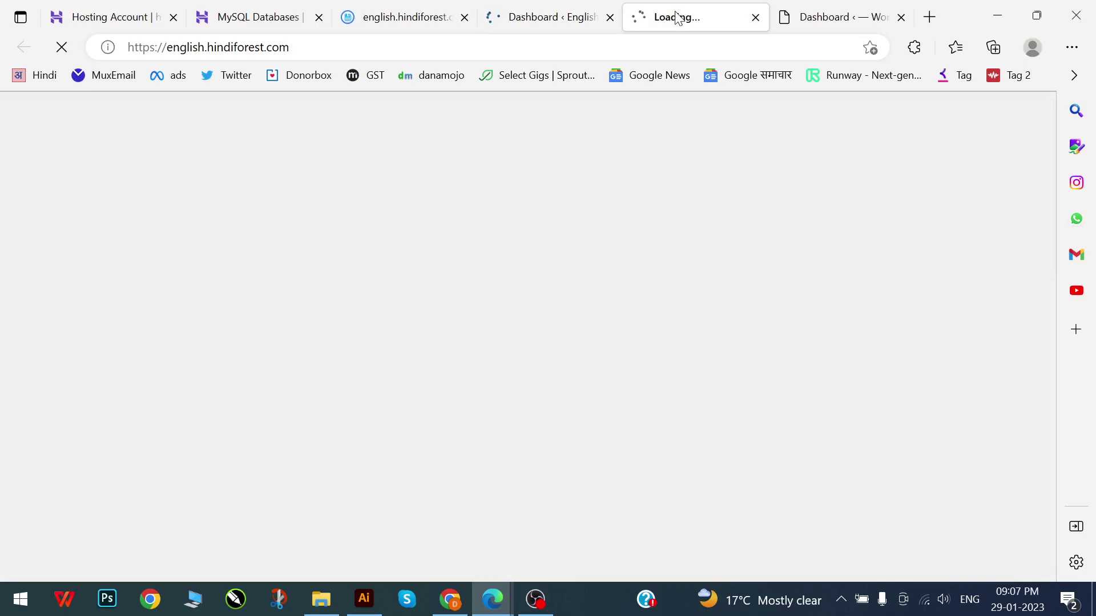
pyautogui.click(331, 52)
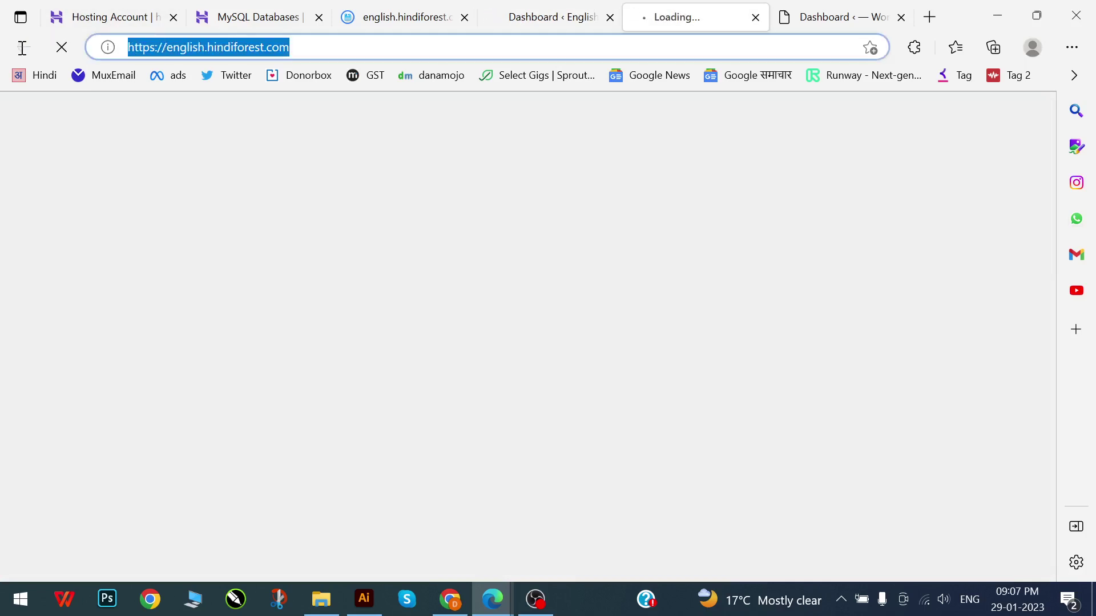
# Load the main hindiforest.com homepage by removing /wp-admin/ from its address.
pyautogui.click(876, 11)
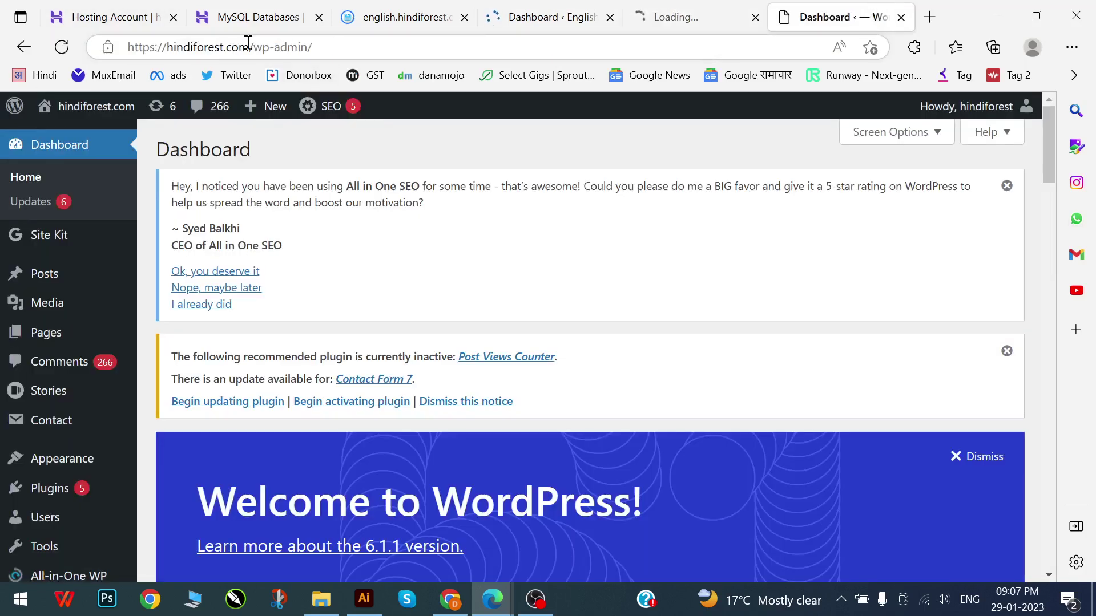
pyautogui.moveTo(249, 47); pyautogui.dragTo(594, 60)
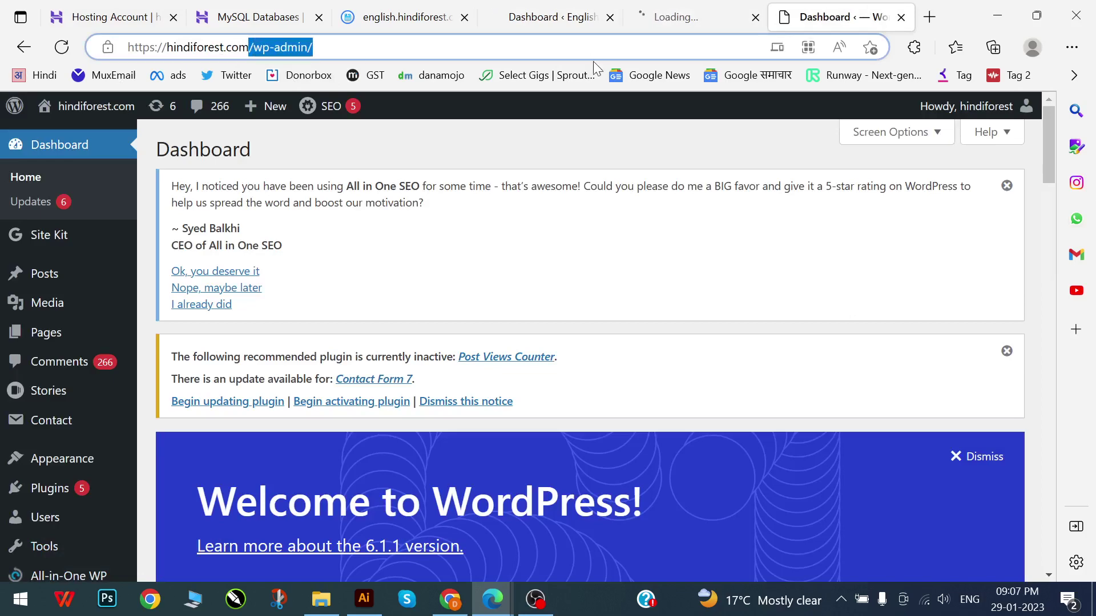
pyautogui.press('BackSpace')
pyautogui.press('Return')
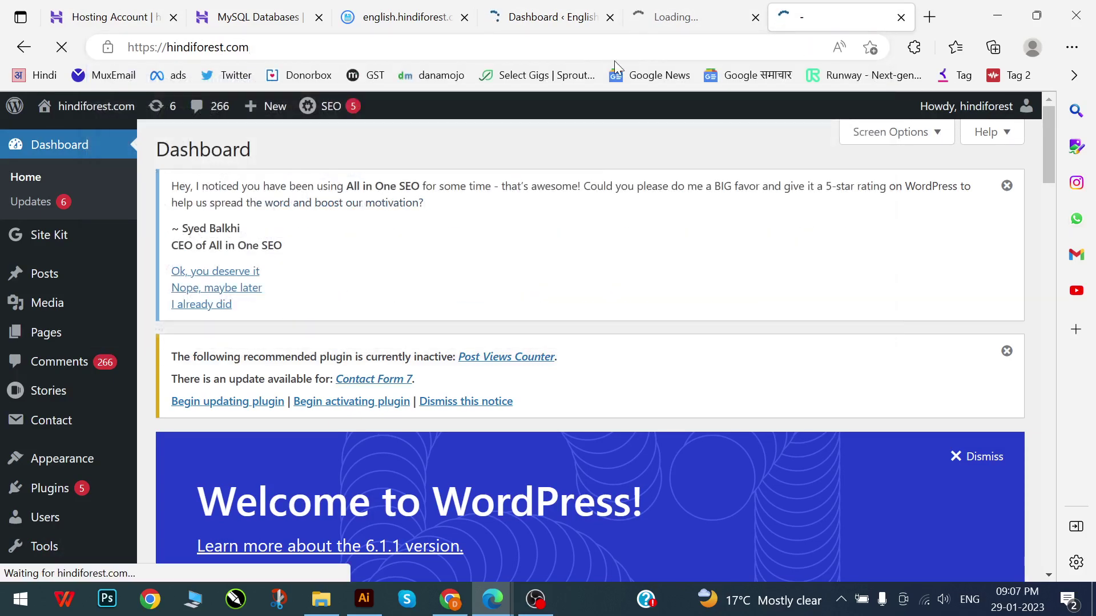
pyautogui.click(254, 53)
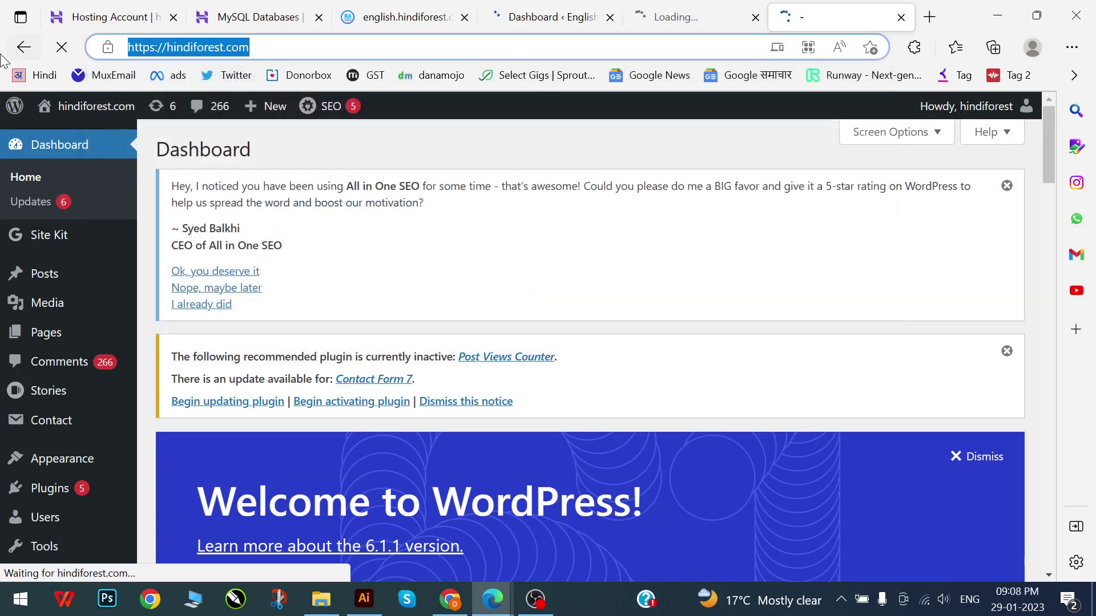
pyautogui.click(676, 19)
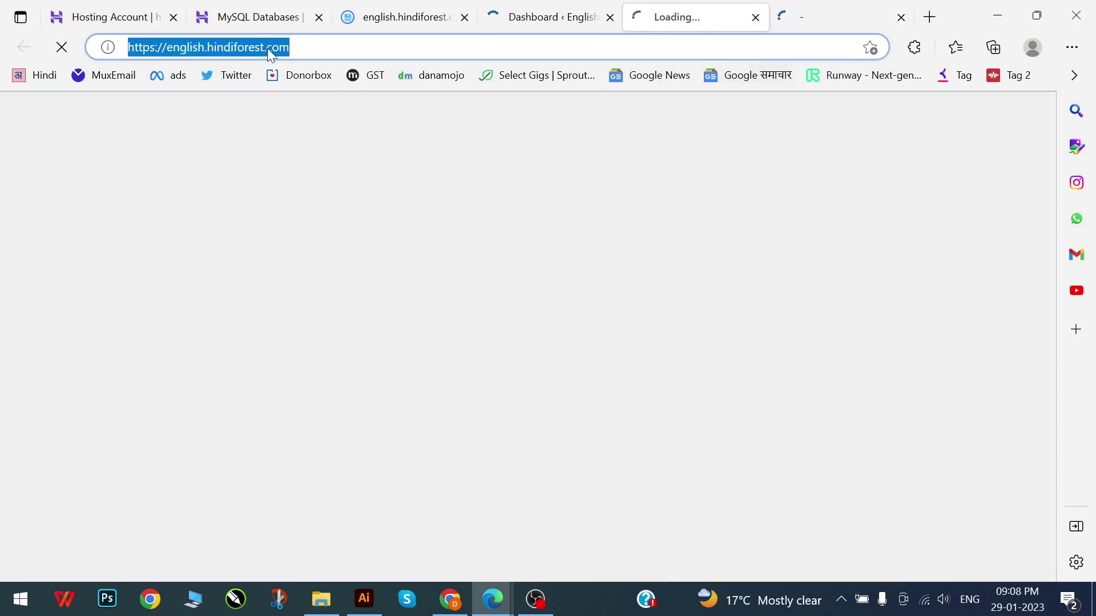
pyautogui.click(315, 49)
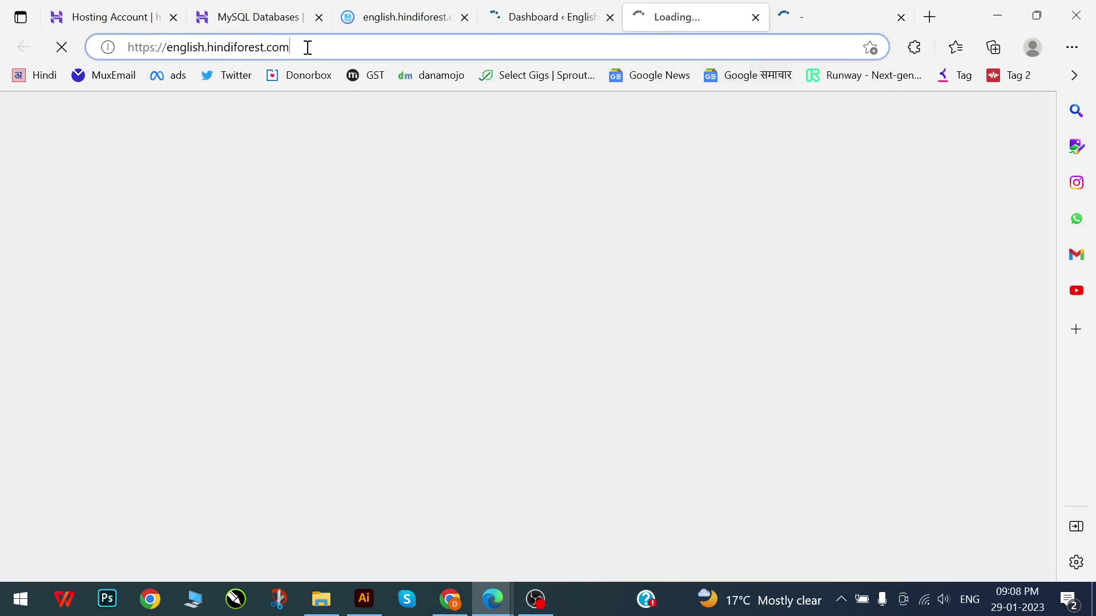
pyautogui.hotkey('ctrl', 'a')
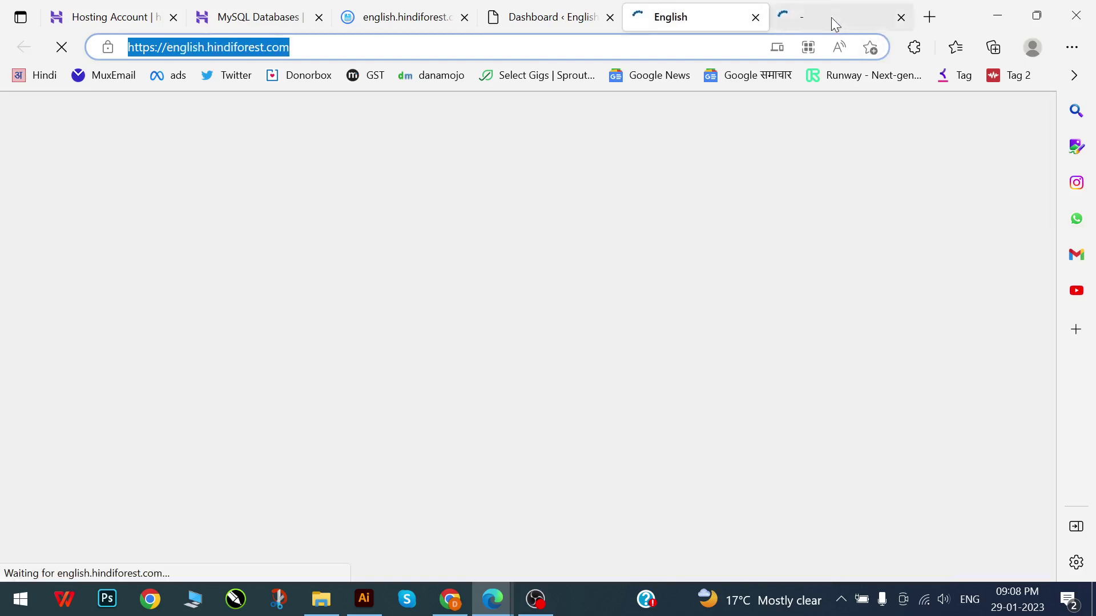
pyautogui.click(831, 19)
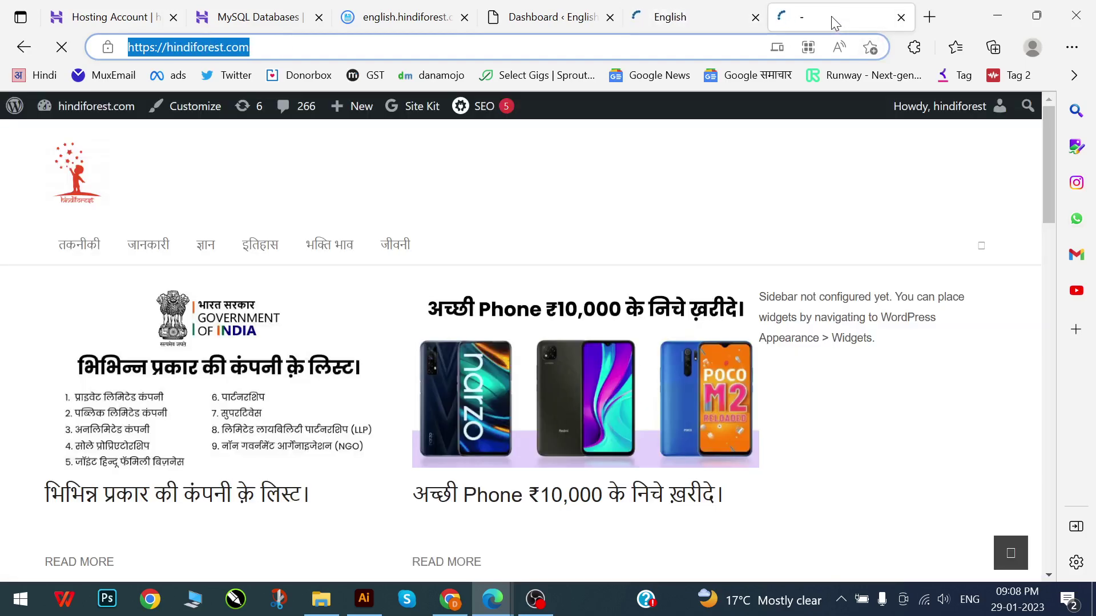